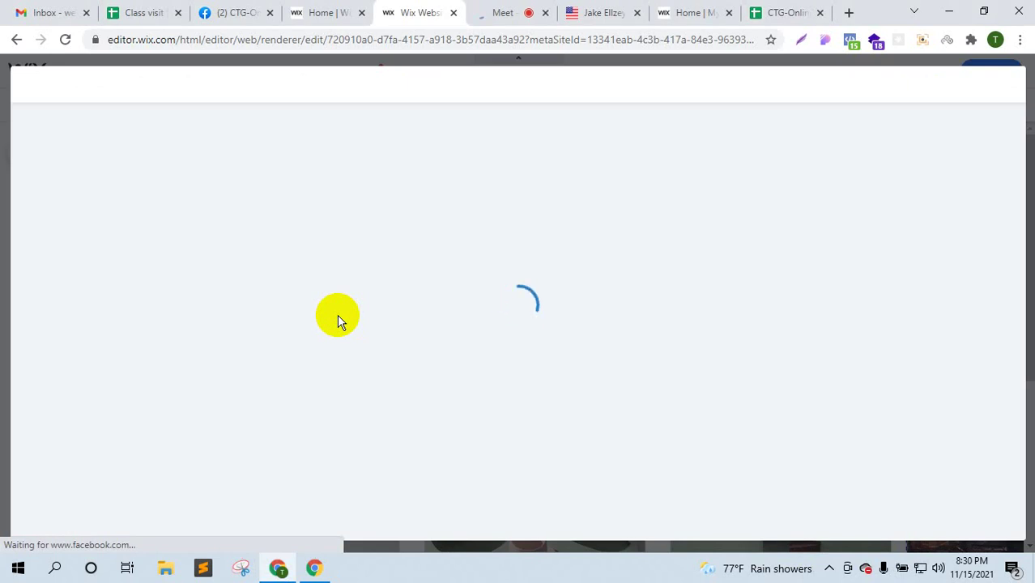
# - Glance at the video call tab, then go back to the Wix editor's Booking Services setup
pyautogui.click(501, 10)
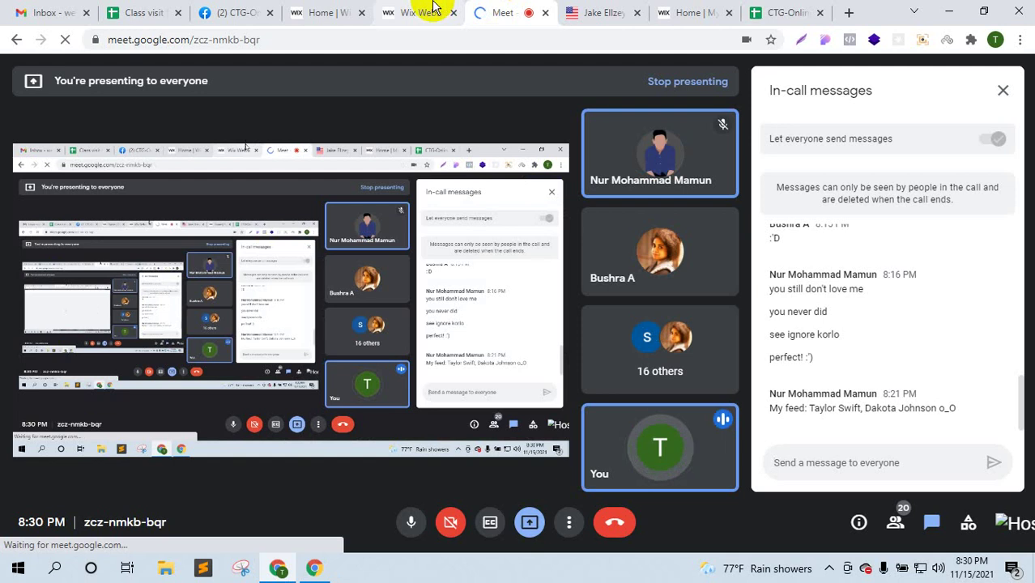
pyautogui.click(434, 10)
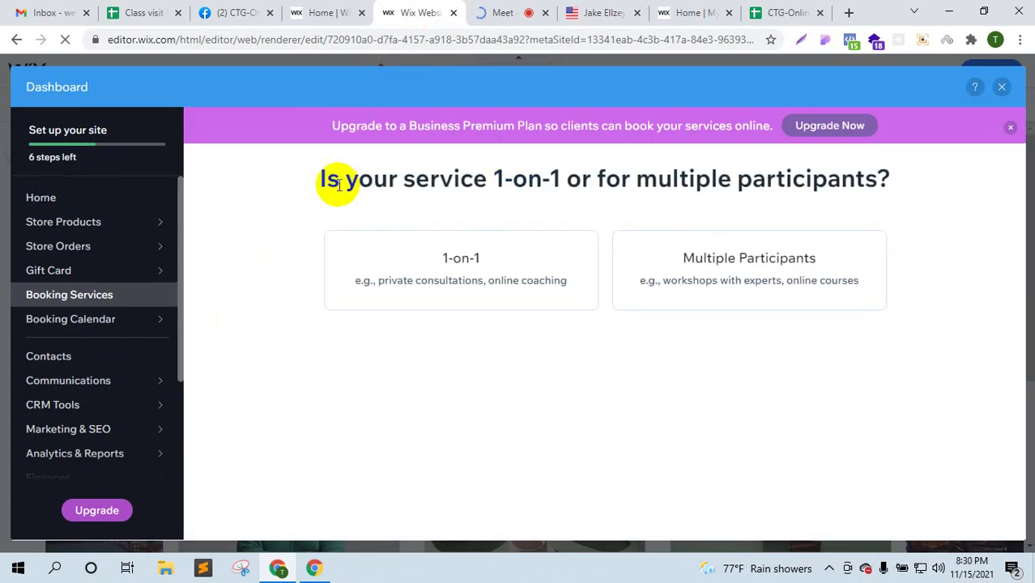
# - Clear the stray heading text selection and choose the 1-on-1 service type
pyautogui.moveTo(338, 180); pyautogui.dragTo(944, 187)
pyautogui.click(944, 188)
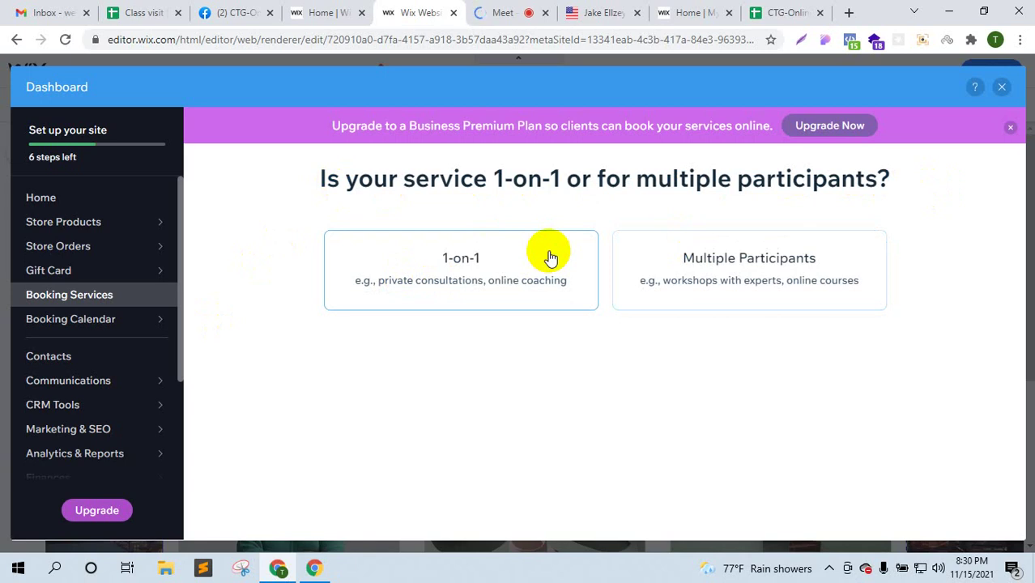
pyautogui.click(536, 261)
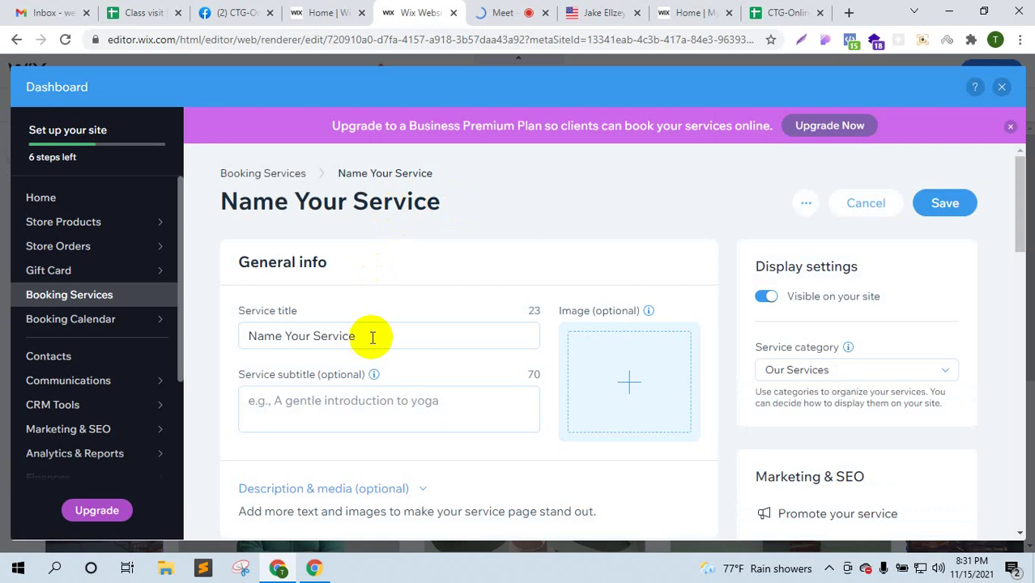
# - Replace the default service title with 'Career Advice in Higher Education'
pyautogui.click(372, 336)
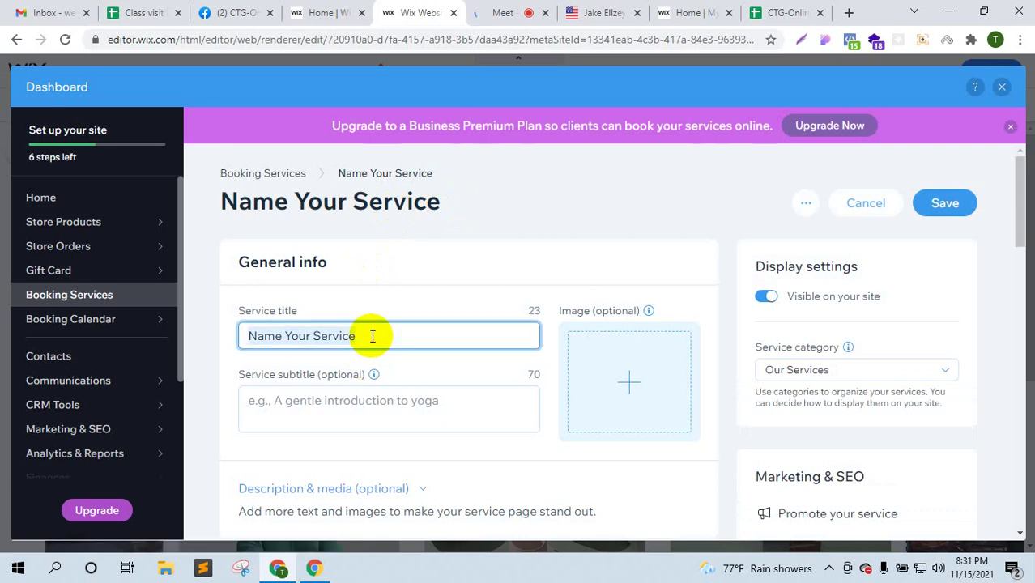
pyautogui.write('30')
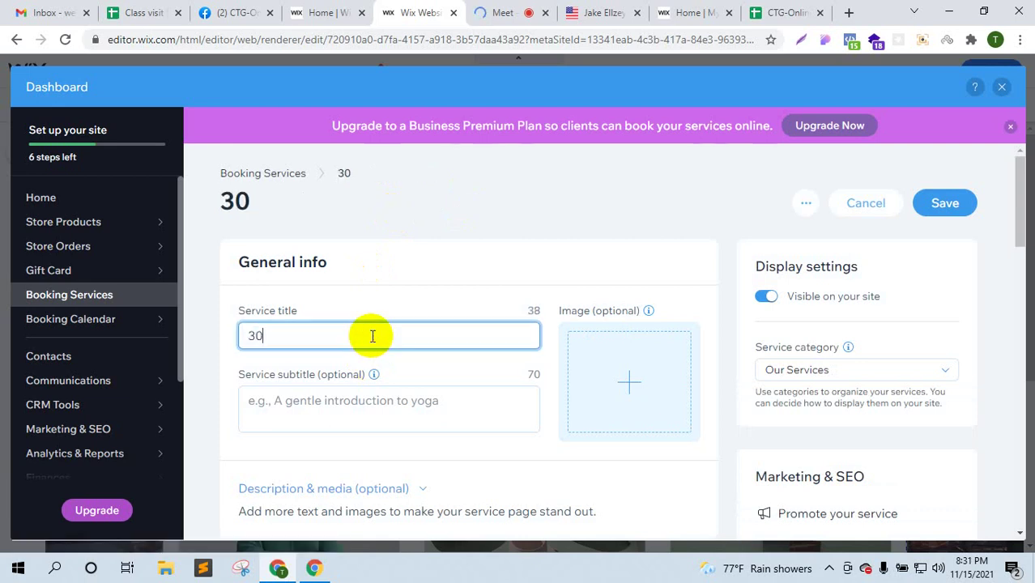
pyautogui.press('BackSpace')
pyautogui.press('BackSpace')
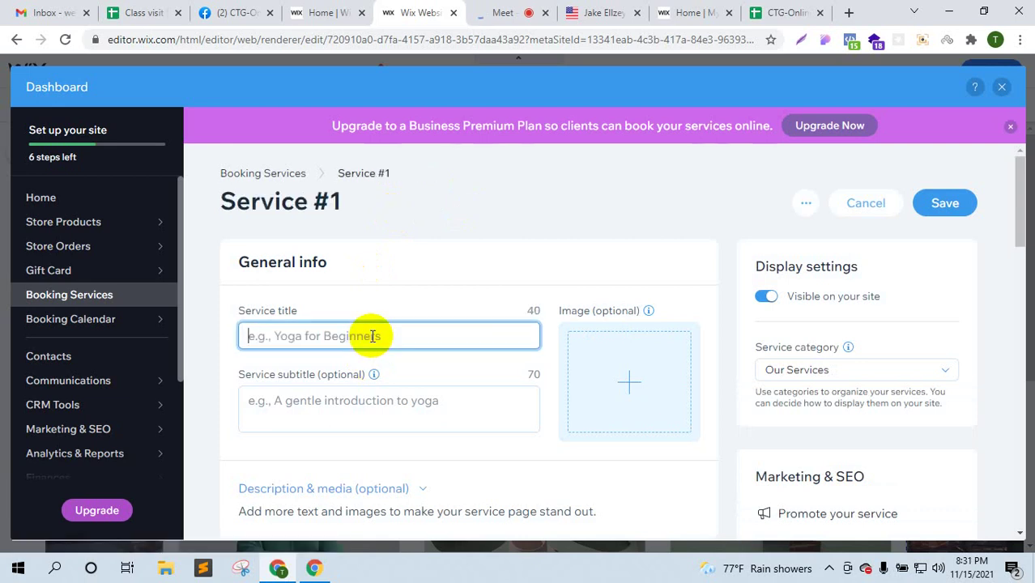
pyautogui.write('Career A')
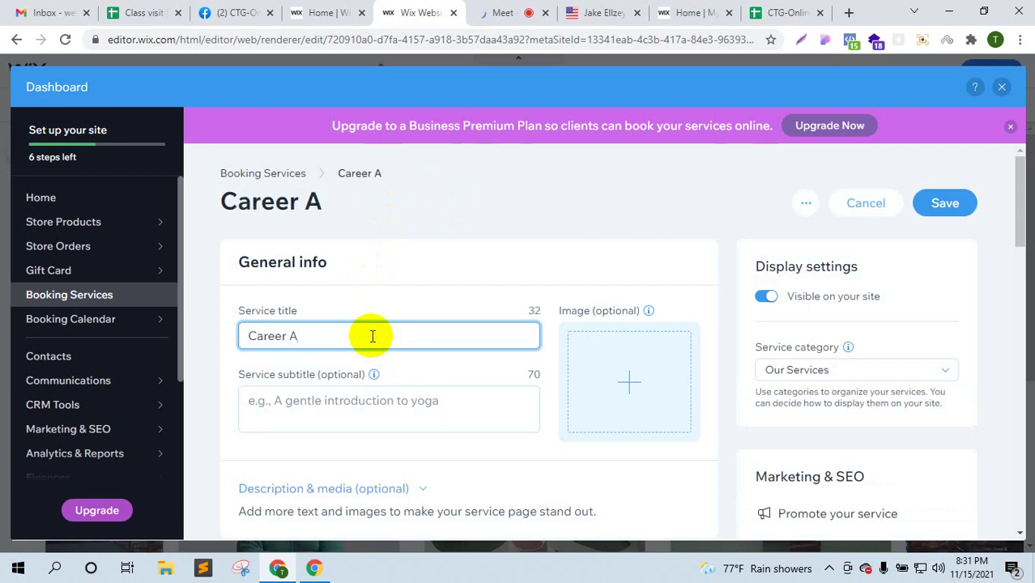
pyautogui.write('dvice in ')
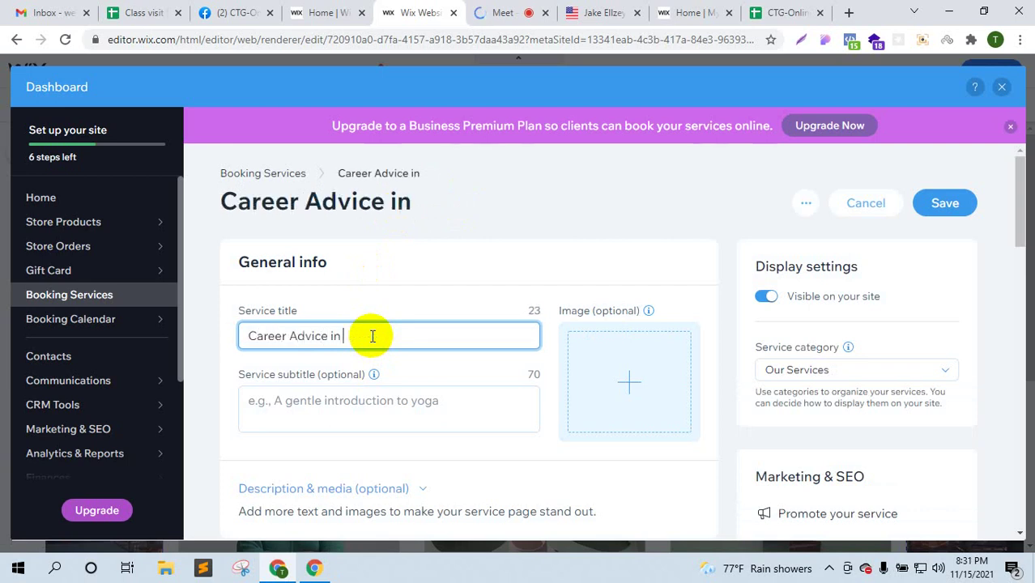
pyautogui.write('Higher')
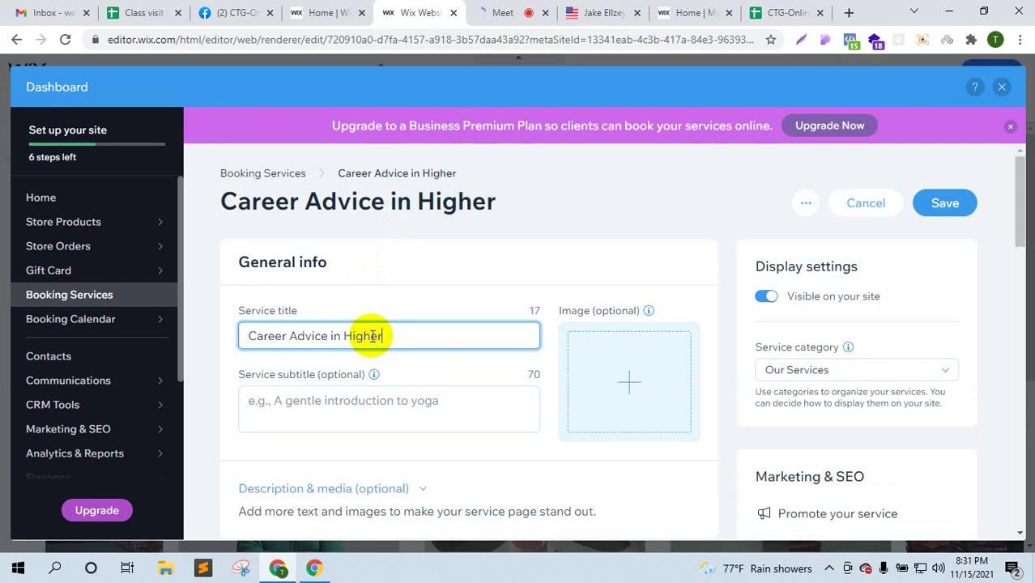
pyautogui.write(' Education')
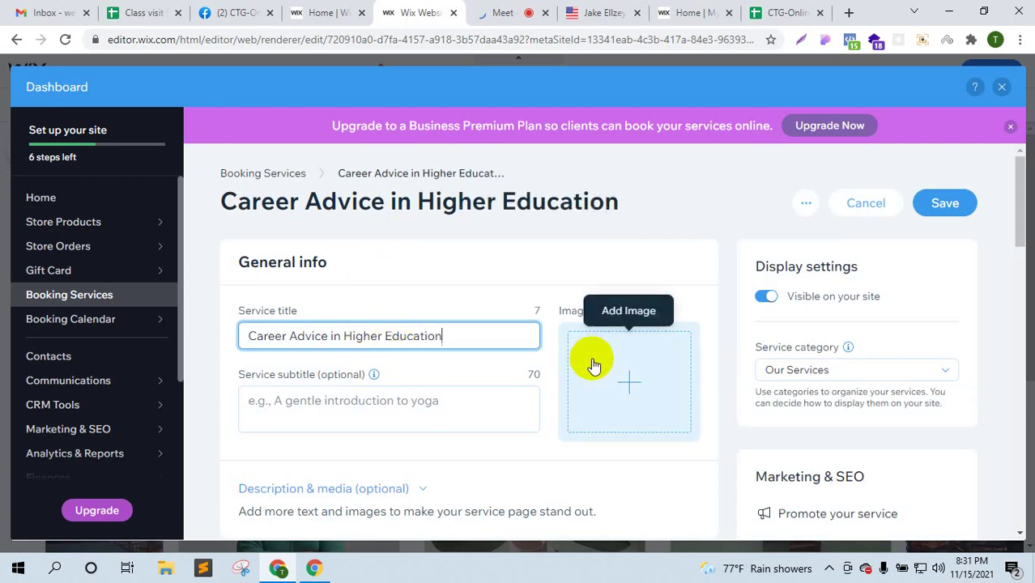
pyautogui.scroll(-1, 600, 357)
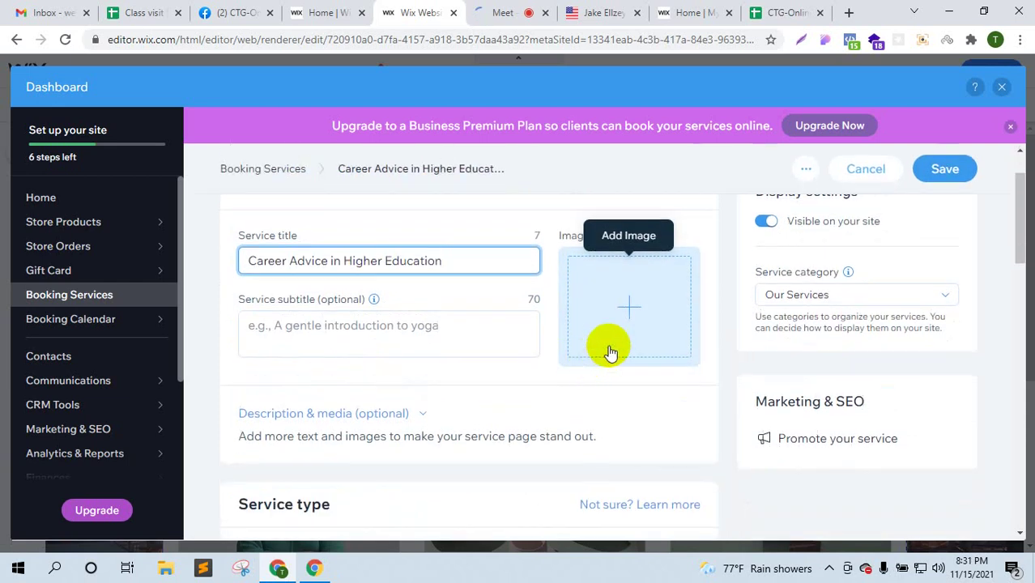
# - Search Google for 'higher education' in a new tab placed beside the Wix tab
pyautogui.click(849, 12)
pyautogui.write('hi')
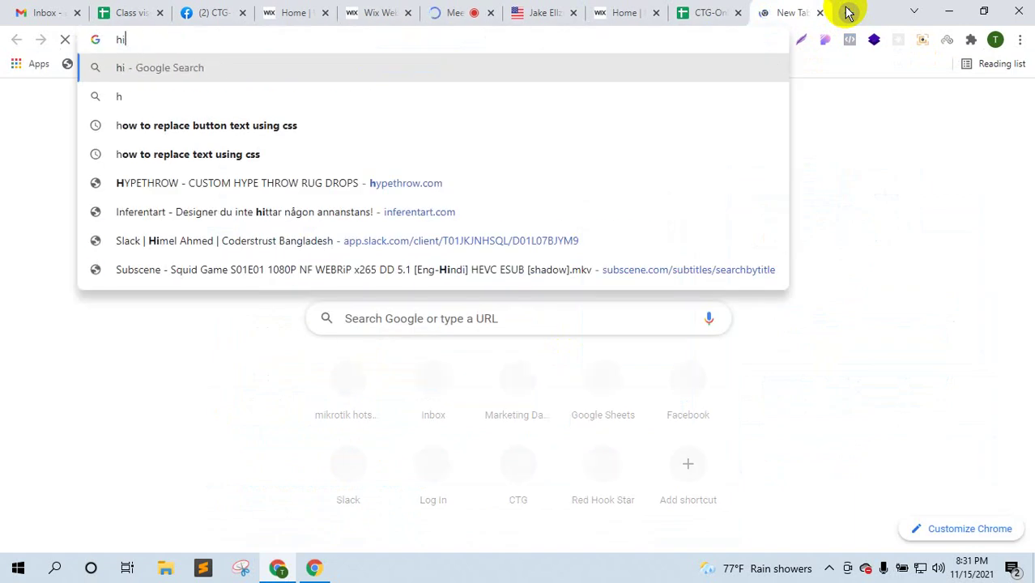
pyautogui.write('gher education')
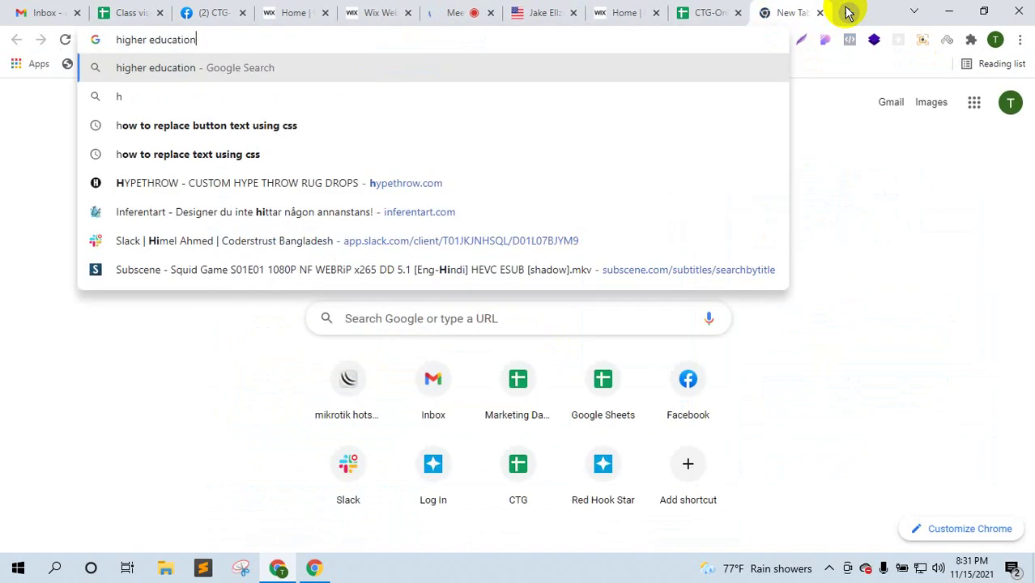
pyautogui.press('Return')
pyautogui.moveTo(804, 14); pyautogui.dragTo(473, 6)
pyautogui.click(393, 12)
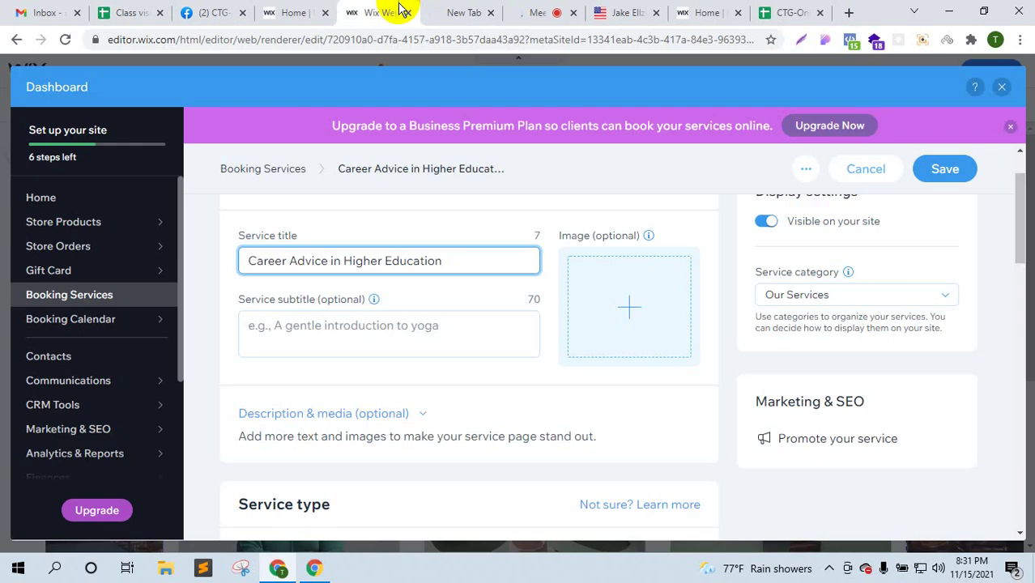
pyautogui.click(397, 336)
# - Enter the subtitle 'A pathway to achive higher education', checking spelling suggestions for 'achive'
pyautogui.write('e')
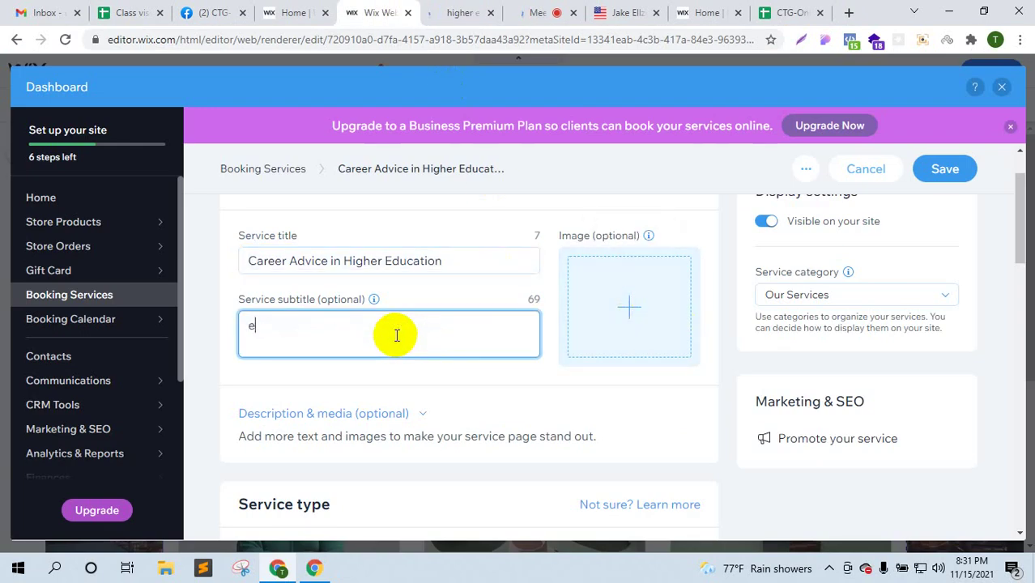
pyautogui.press('BackSpace')
pyautogui.press('BackSpace')
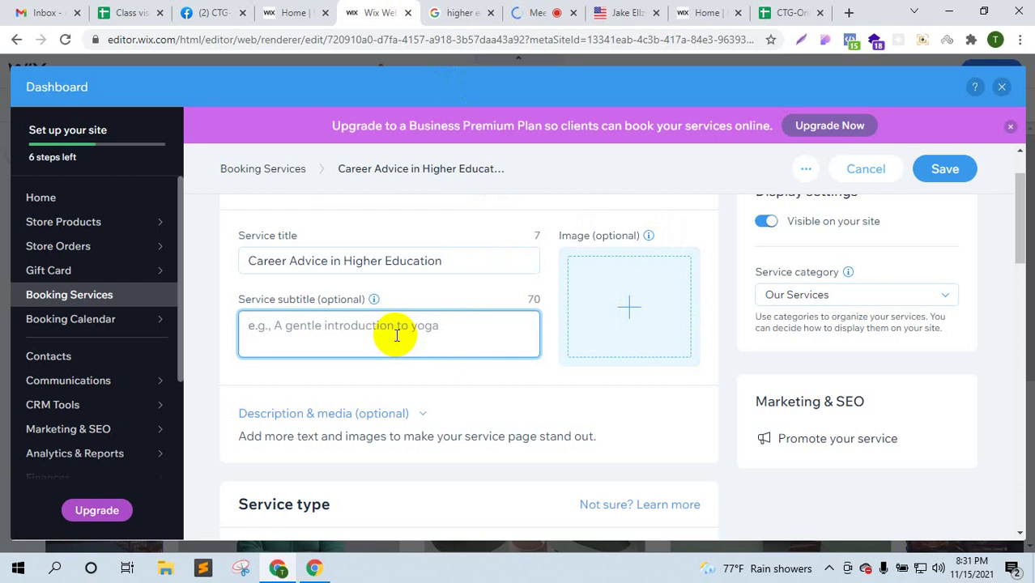
pyautogui.write('A')
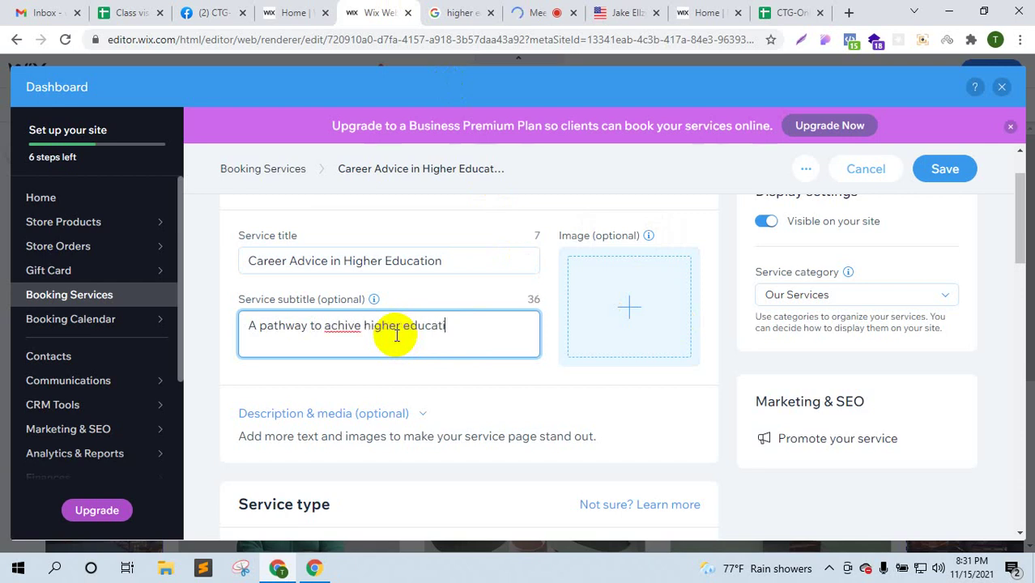
pyautogui.write('on')
pyautogui.rightClick(340, 327)
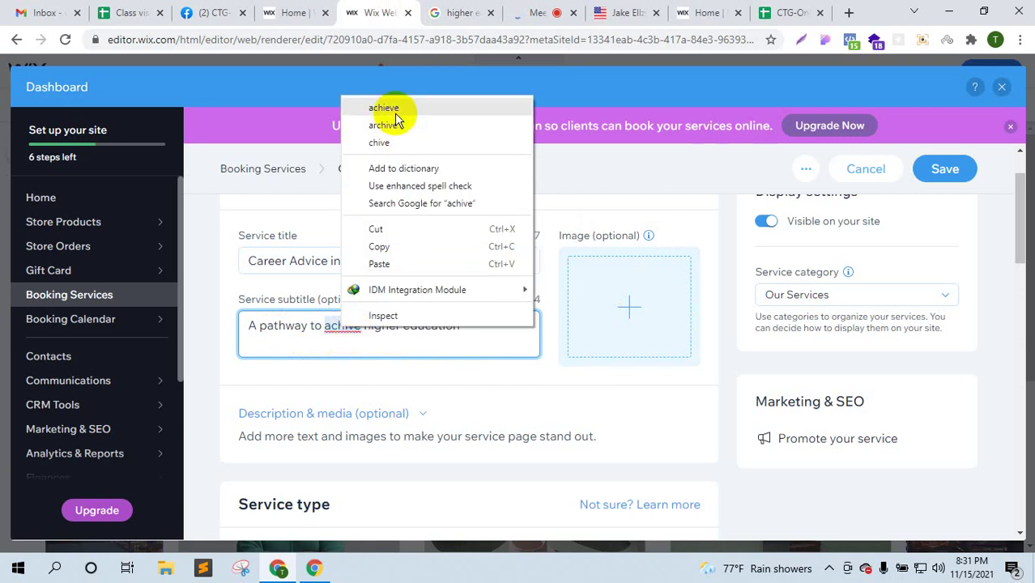
pyautogui.click(348, 332)
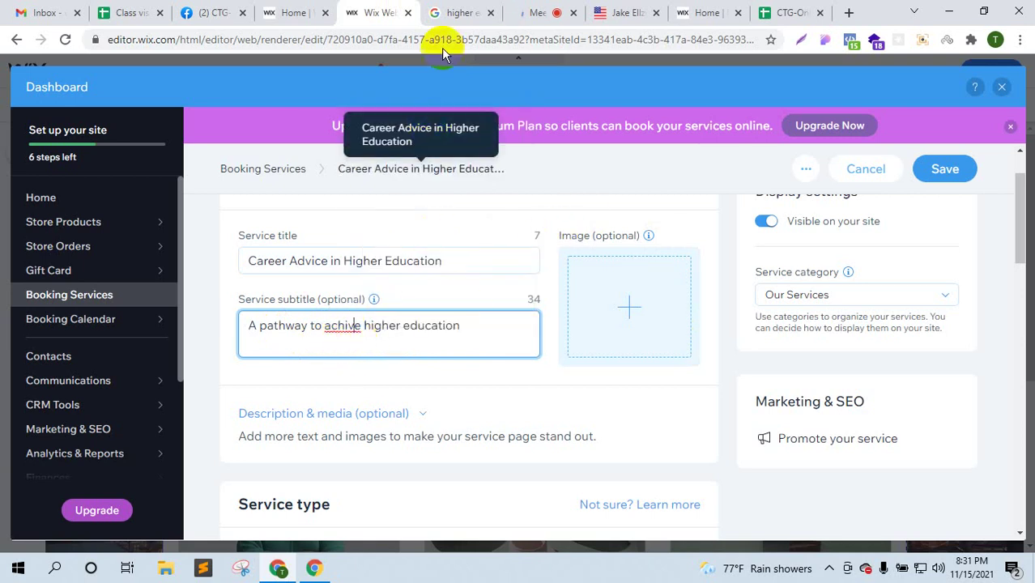
pyautogui.click(463, 7)
# - Save the scroll.in photo of graduates raising mortarboards from Google Images as a JPG in Downloads
pyautogui.click(289, 122)
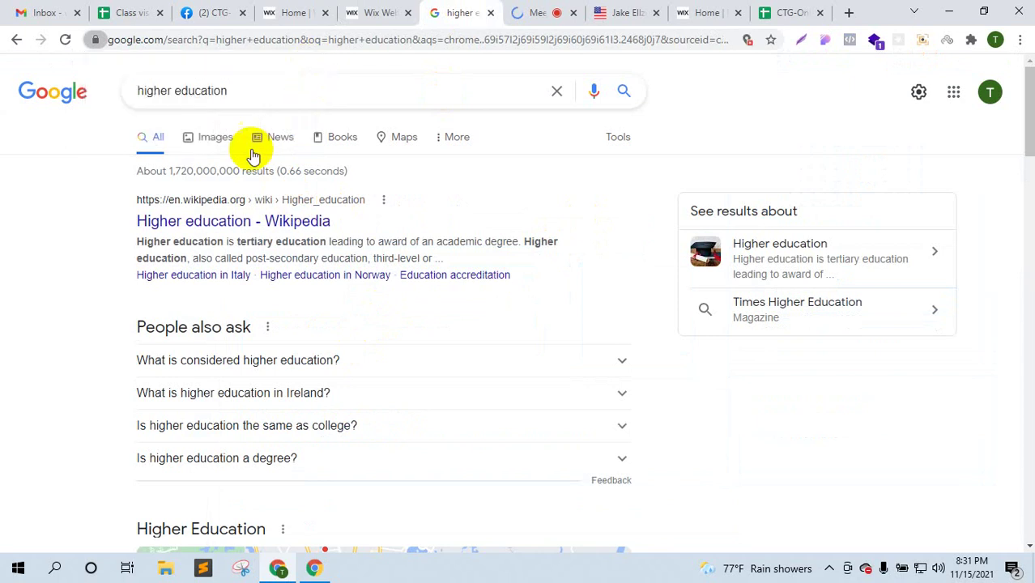
pyautogui.click(234, 142)
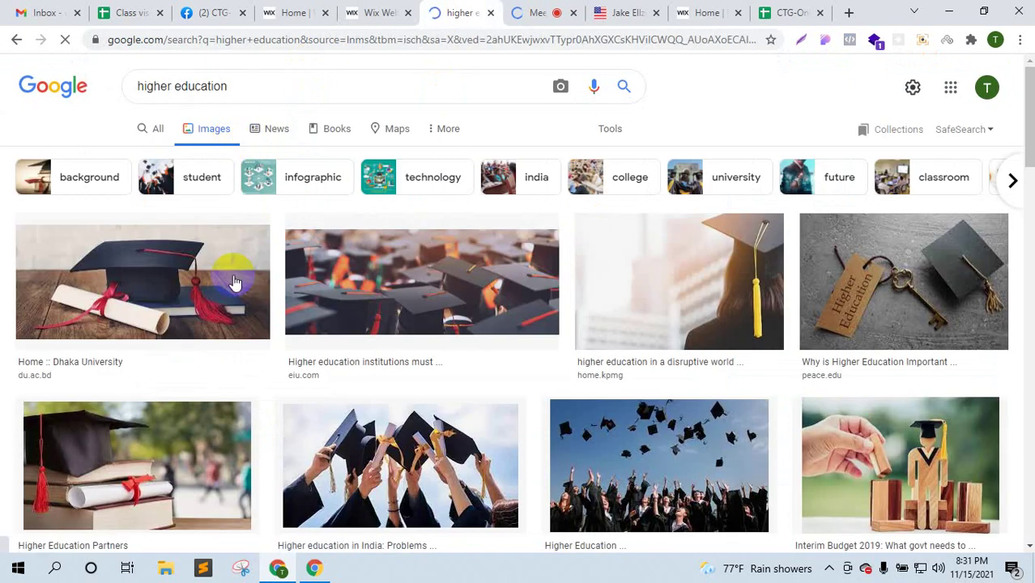
pyautogui.click(439, 446)
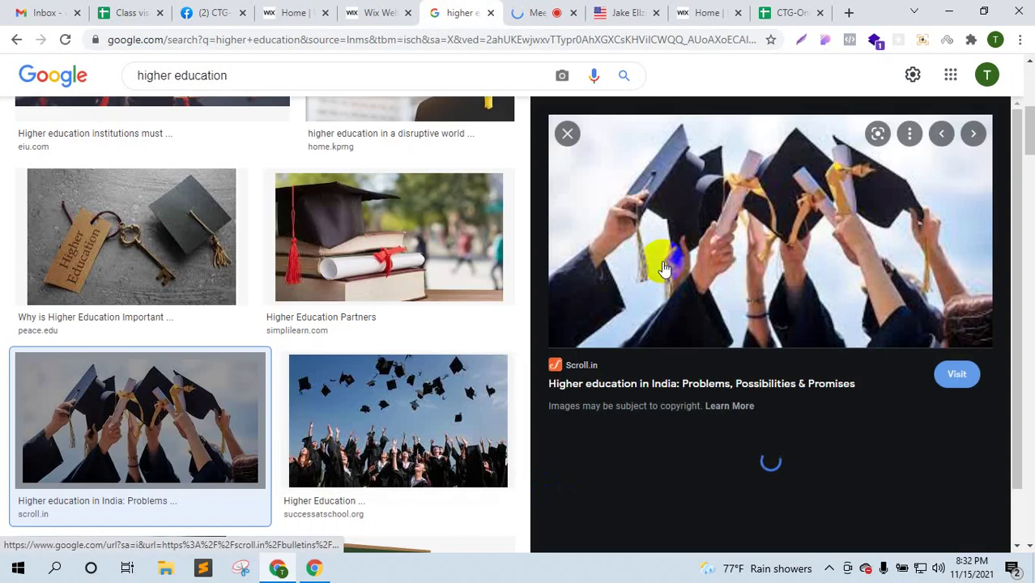
pyautogui.rightClick(668, 213)
pyautogui.click(723, 376)
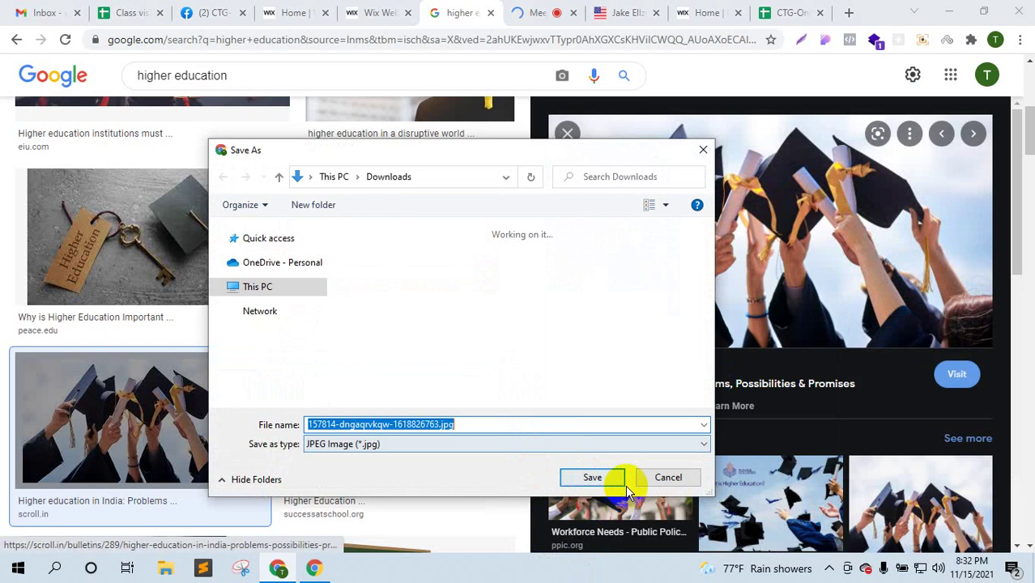
pyautogui.click(613, 487)
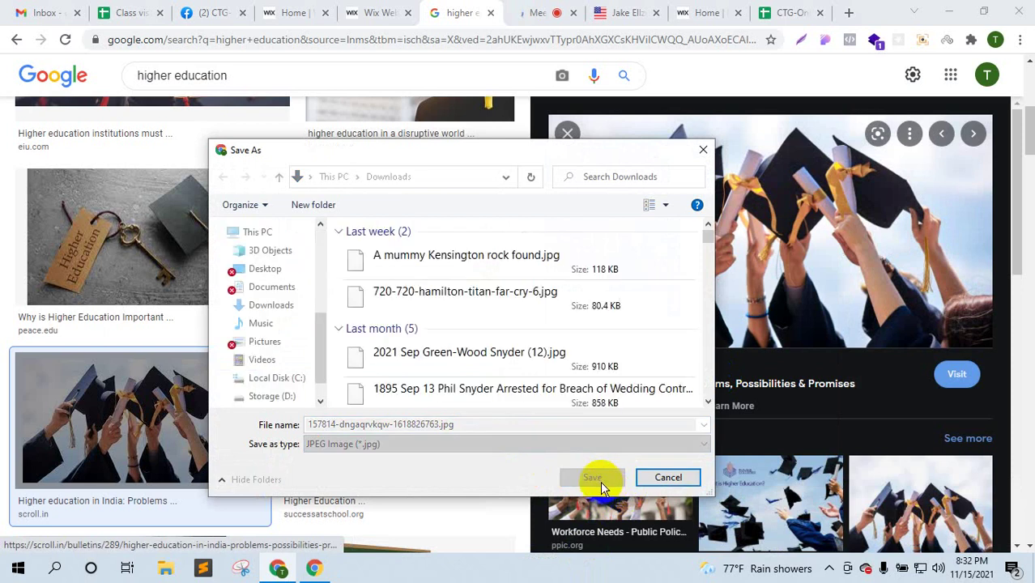
pyautogui.click(599, 481)
pyautogui.click(370, 9)
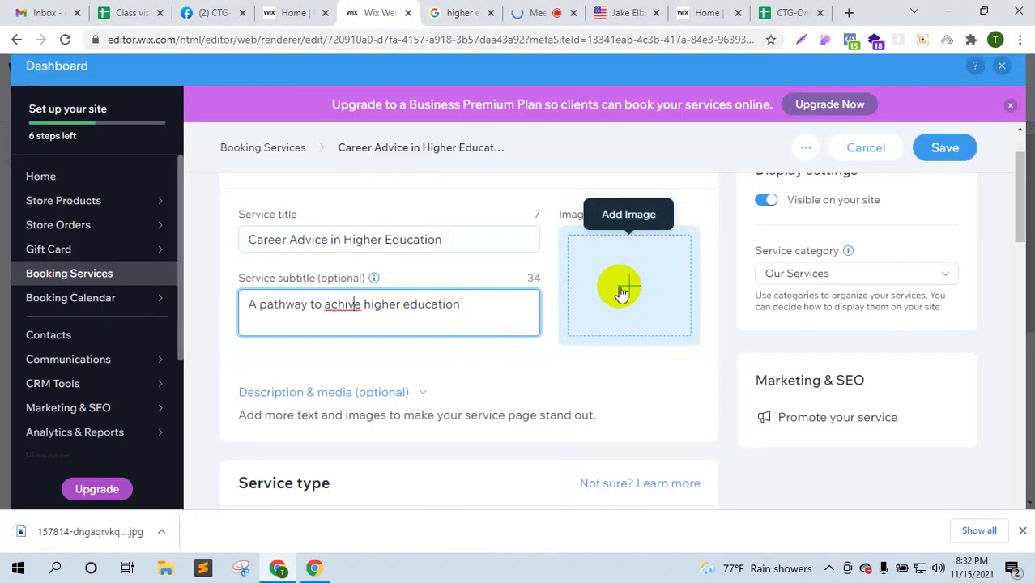
# - Upload the downloaded graduation photo to Site Files and add it as the service image
pyautogui.click(621, 290)
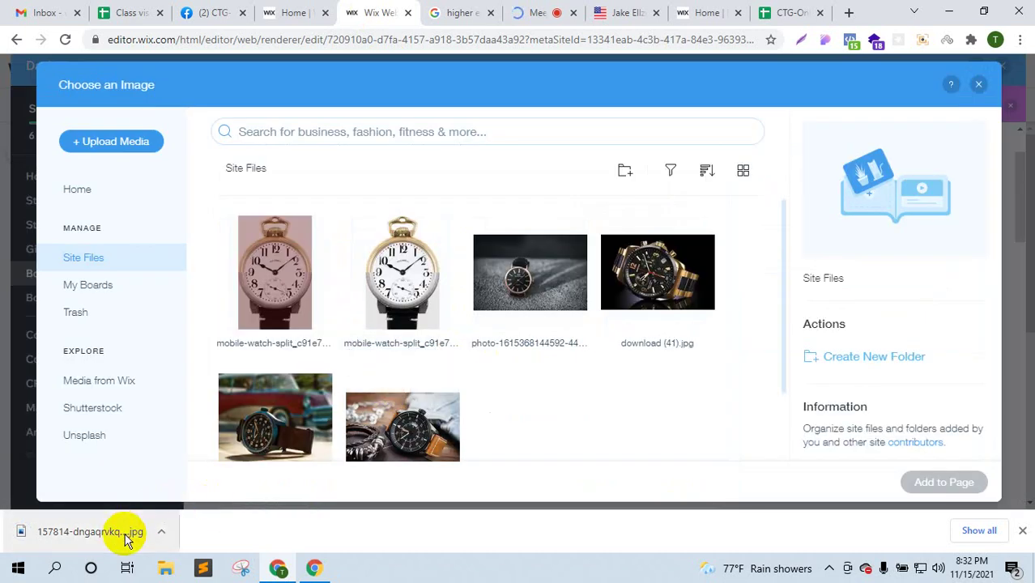
pyautogui.moveTo(139, 532); pyautogui.dragTo(441, 391)
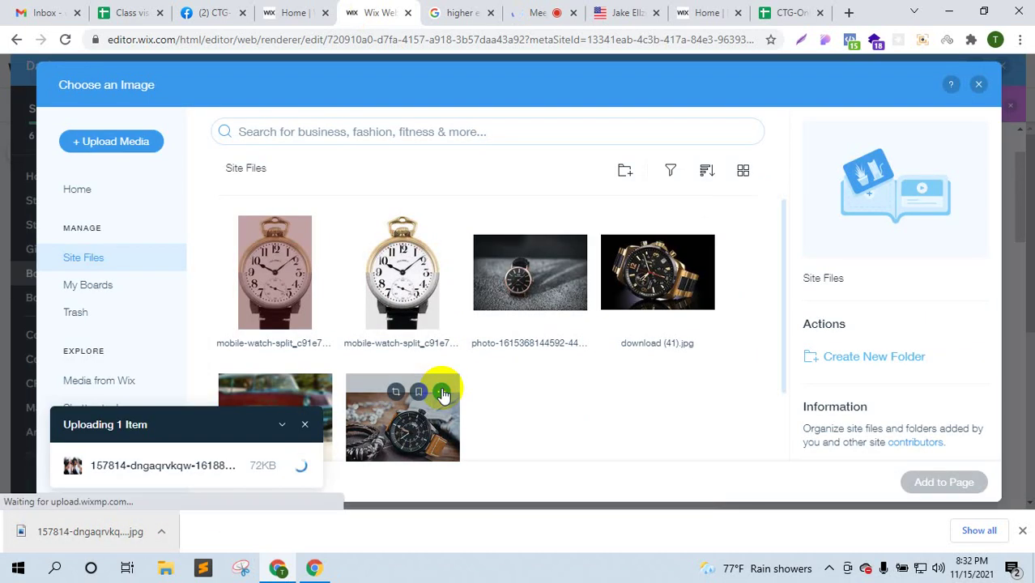
pyautogui.click(1022, 530)
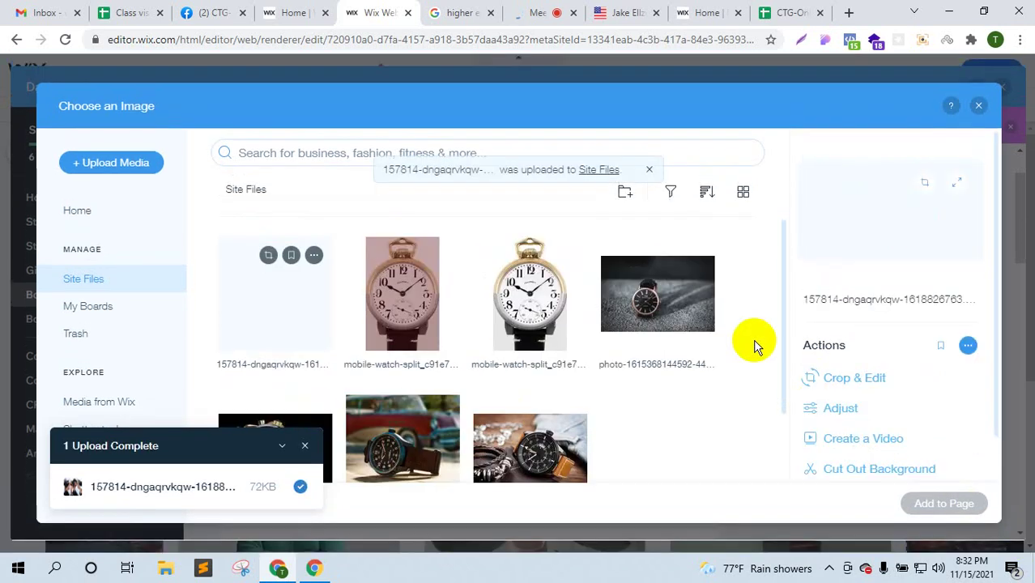
pyautogui.click(944, 502)
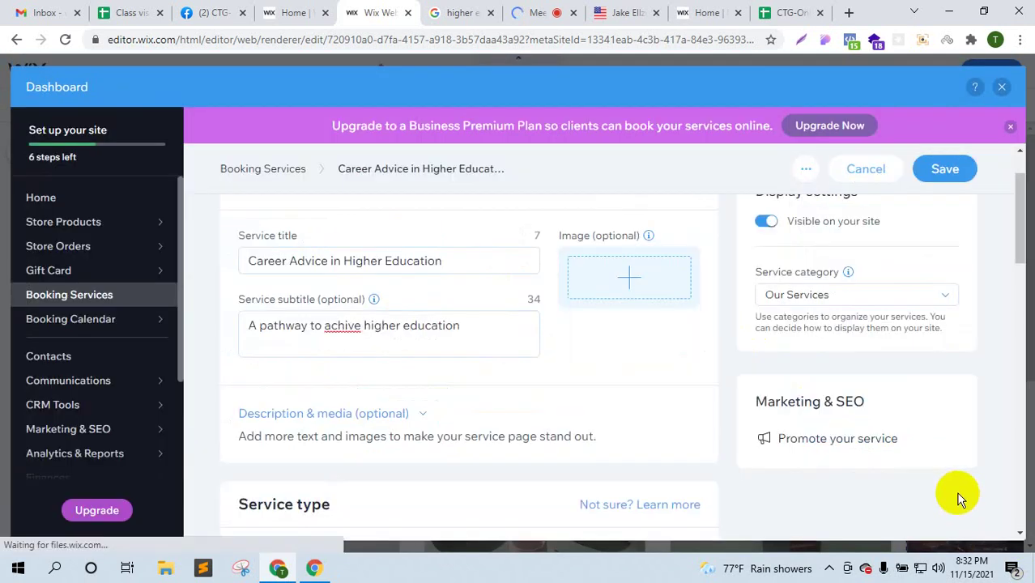
# - Set the session duration to 30 minutes and leave buffer time at None
pyautogui.scroll(-2, 677, 369)
pyautogui.scroll(-2, 677, 373)
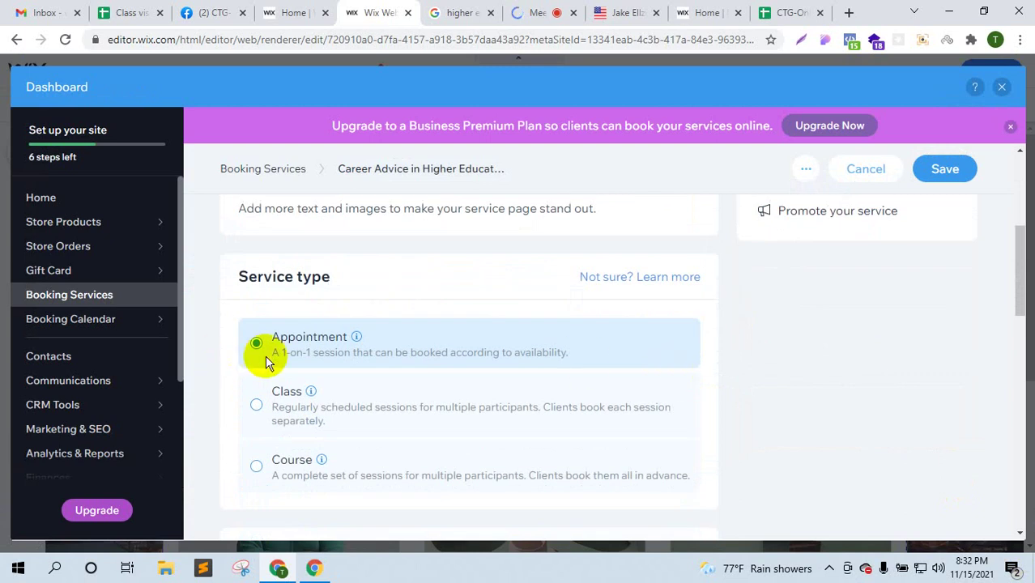
pyautogui.moveTo(322, 460)
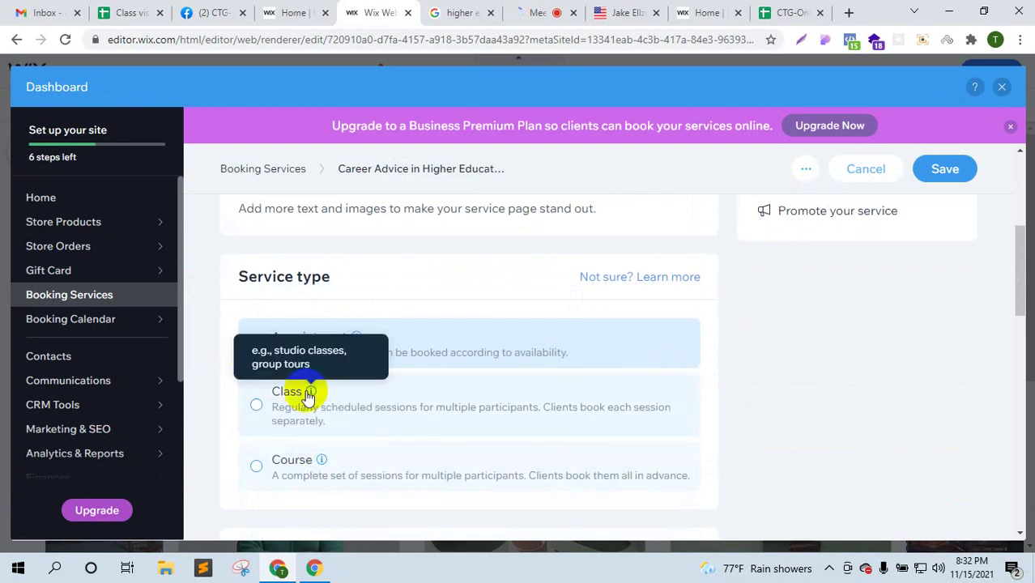
pyautogui.scroll(-4, 444, 387)
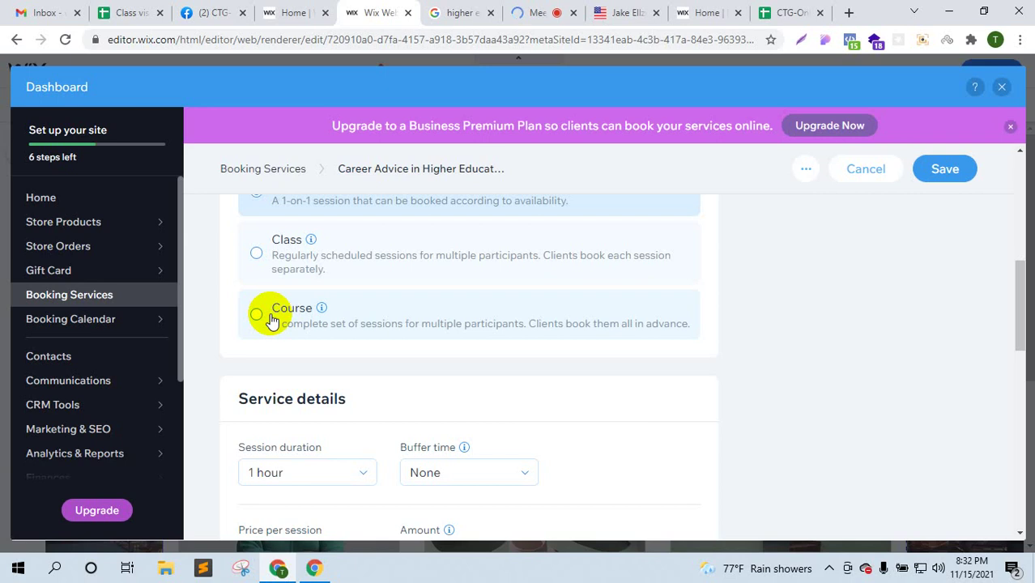
pyautogui.scroll(-2, 357, 439)
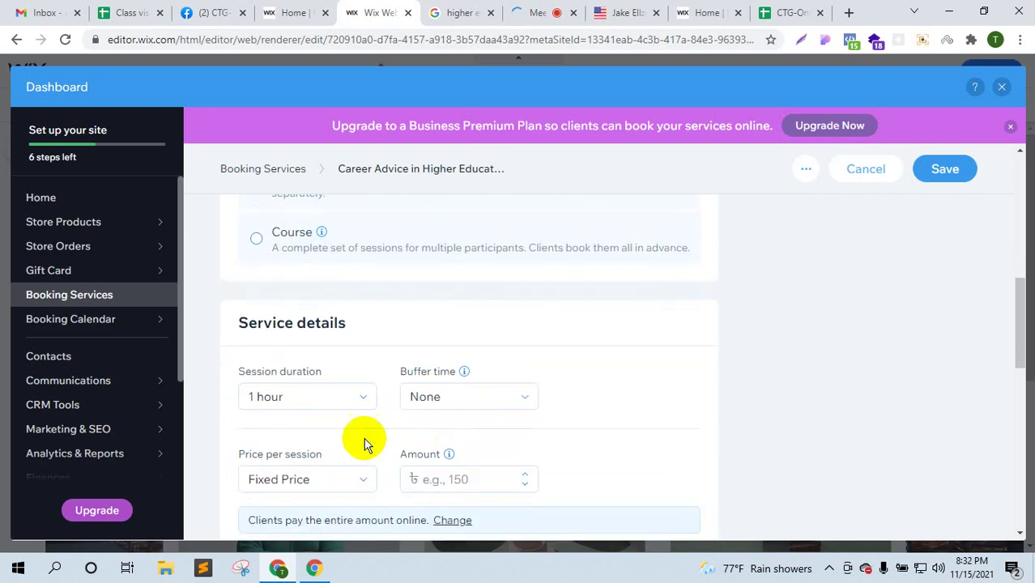
pyautogui.click(339, 400)
pyautogui.click(304, 451)
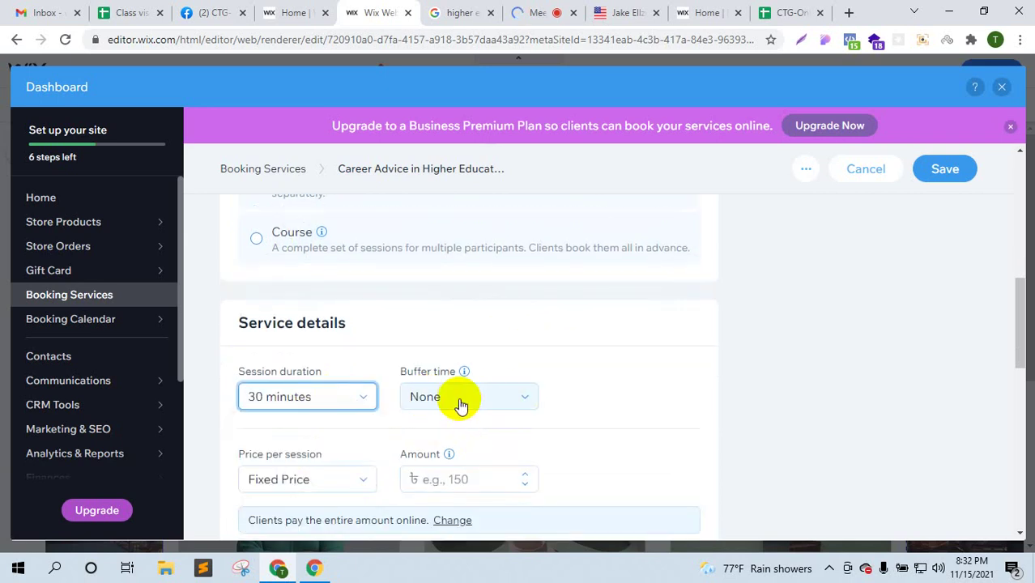
pyautogui.click(460, 403)
pyautogui.click(473, 399)
pyautogui.scroll(-4, 550, 332)
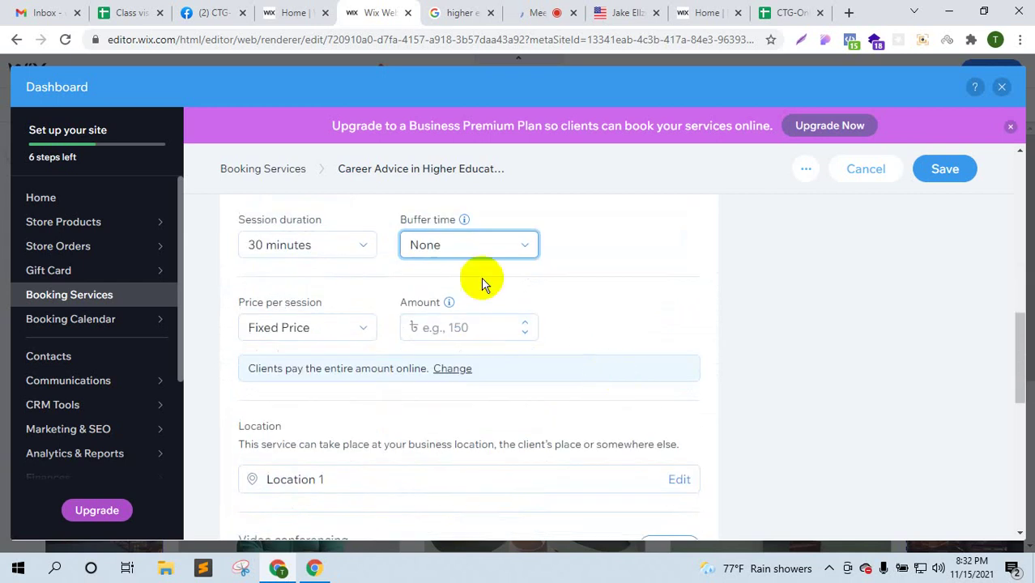
pyautogui.moveTo(466, 219)
pyautogui.click(354, 337)
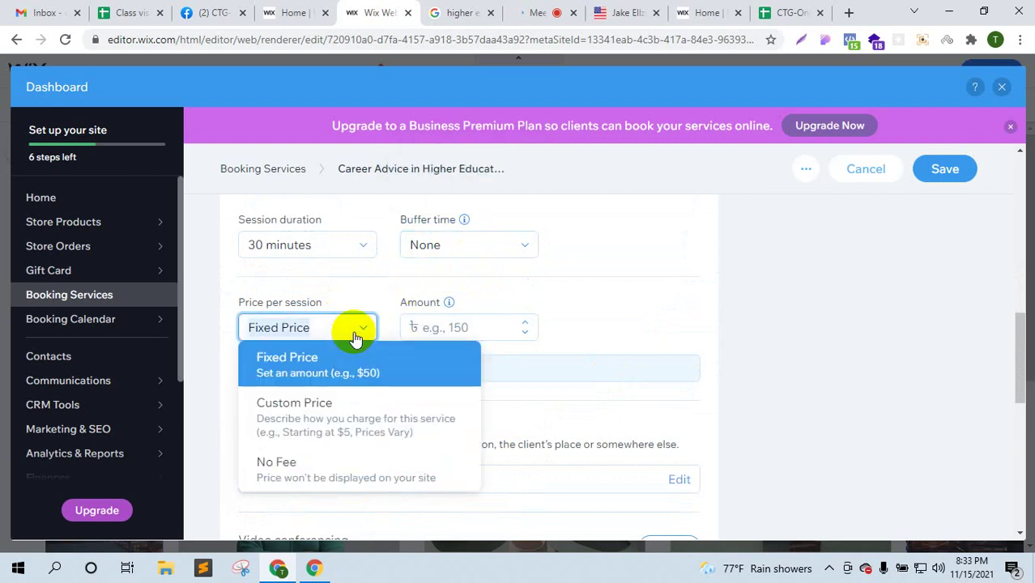
# - Set the price per session to No Fee, backing out of the location edit prompt
pyautogui.click(315, 473)
pyautogui.scroll(-2, 432, 430)
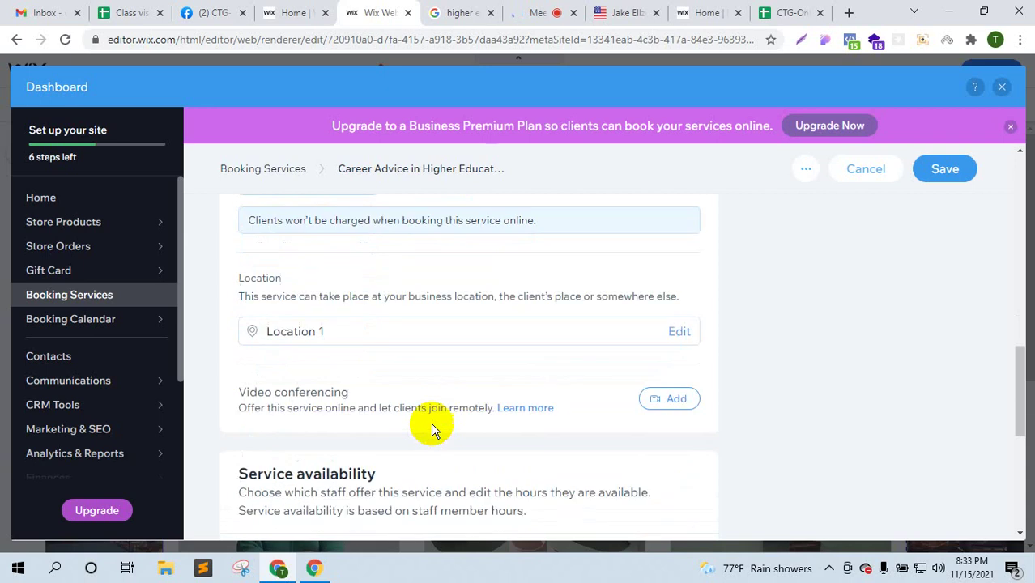
pyautogui.click(319, 328)
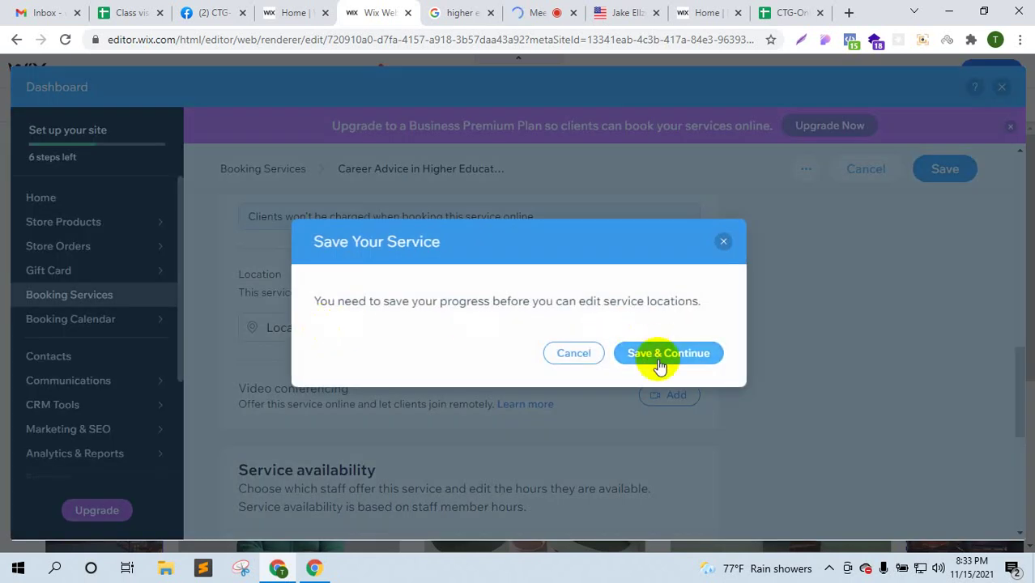
pyautogui.click(589, 358)
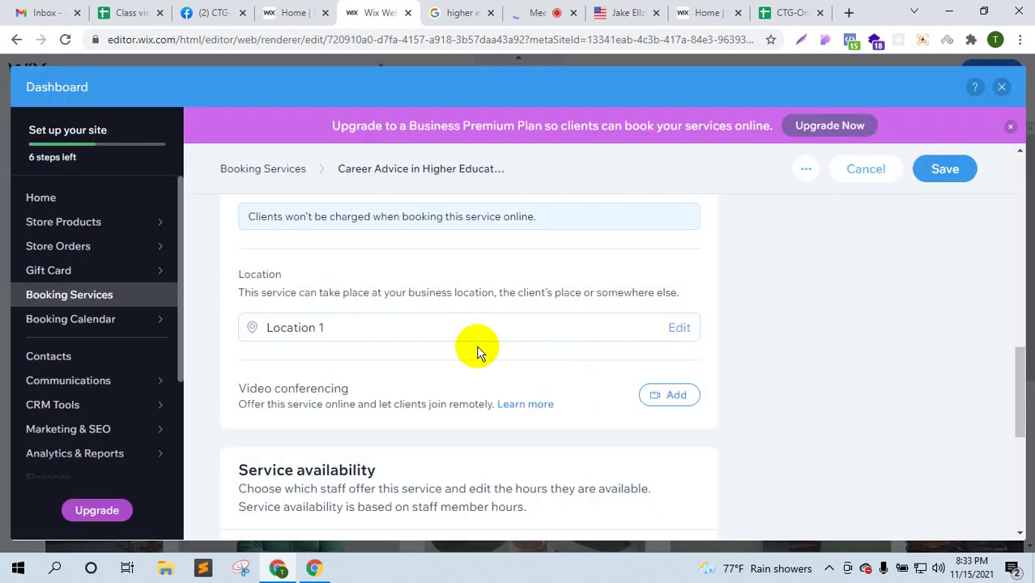
# - Save the Career Advice in Higher Education service and dismiss the upgrade offer
pyautogui.scroll(-2, 493, 427)
pyautogui.scroll(-2, 494, 435)
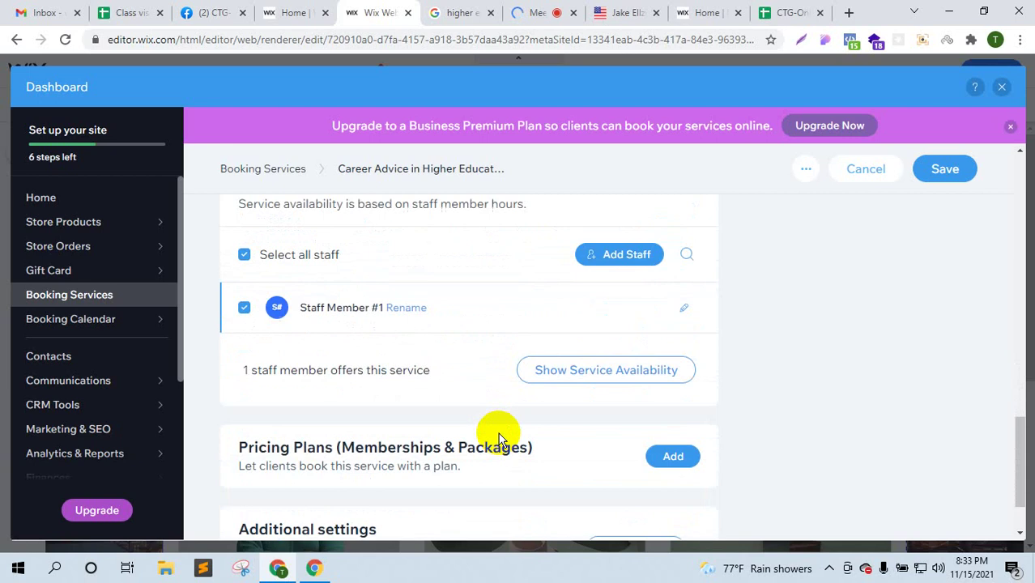
pyautogui.scroll(-1, 497, 435)
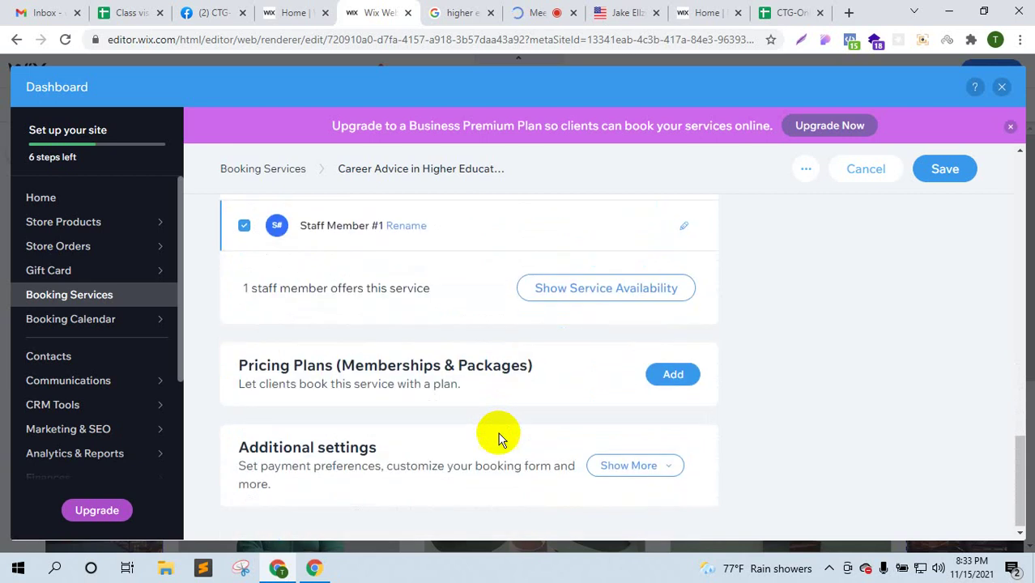
pyautogui.click(940, 171)
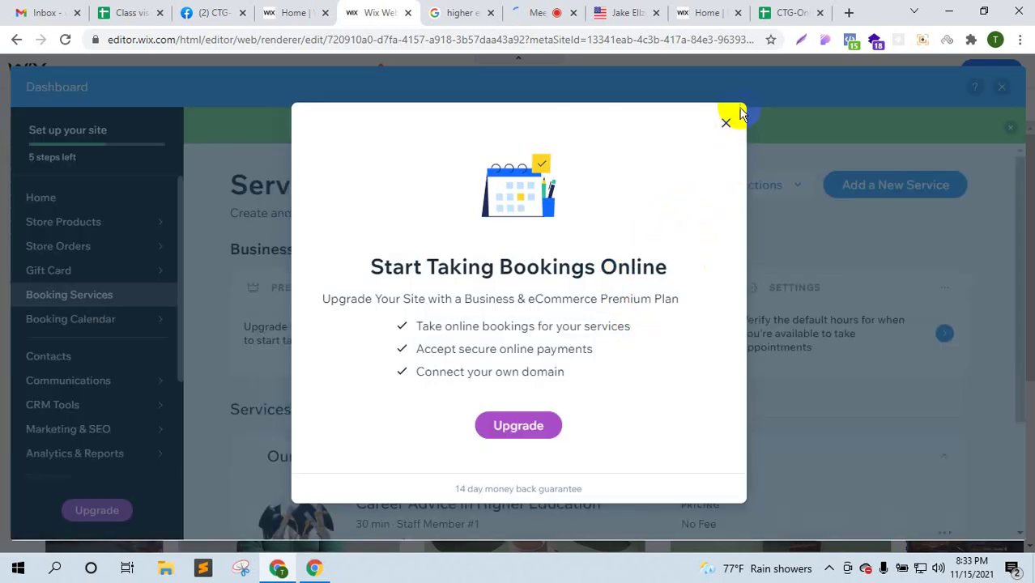
pyautogui.click(727, 124)
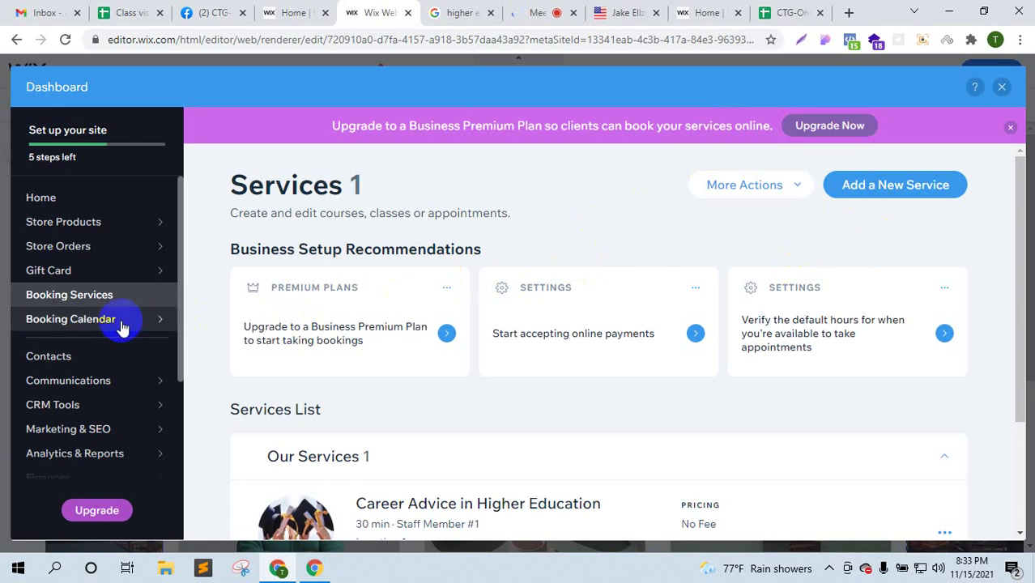
# - Go to the Book Online page, save and publish, and open the live Sphere Constructions site
pyautogui.click(1002, 86)
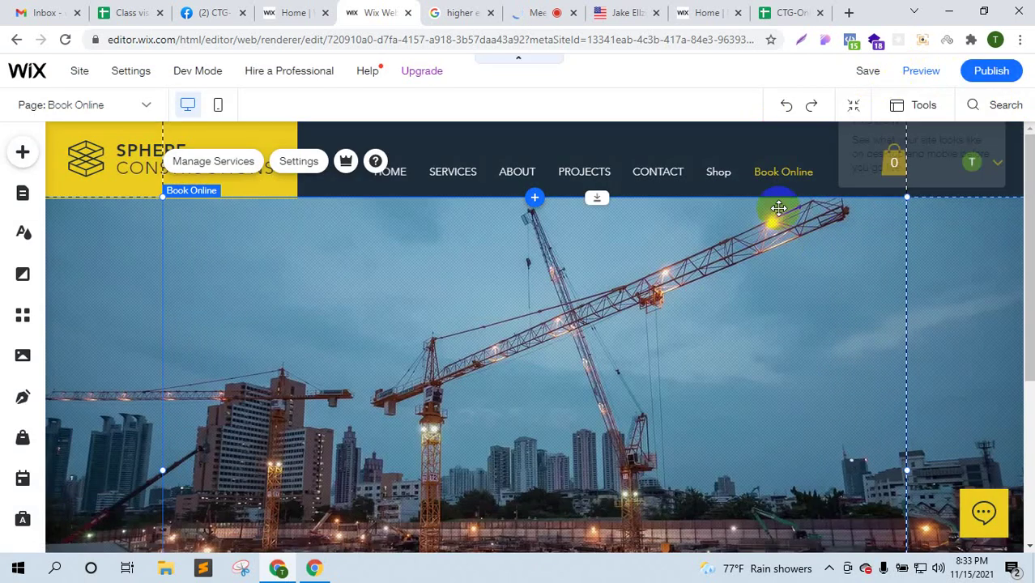
pyautogui.click(778, 176)
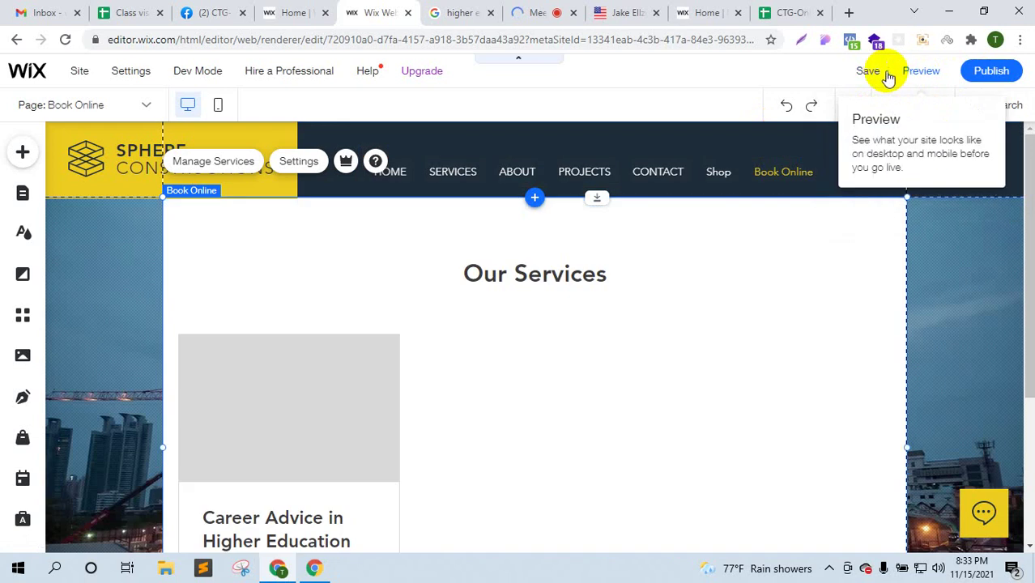
pyautogui.click(865, 73)
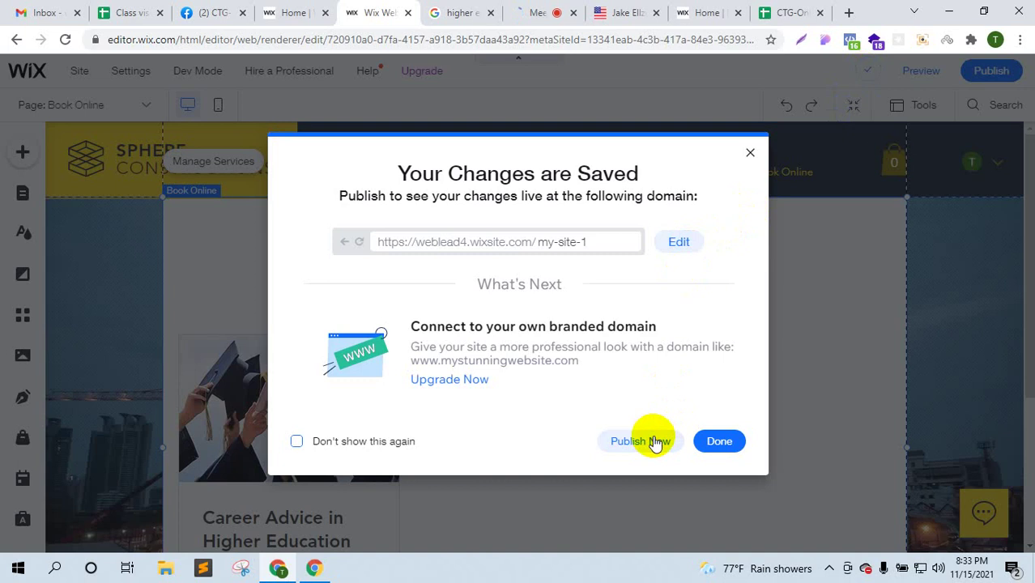
pyautogui.click(654, 441)
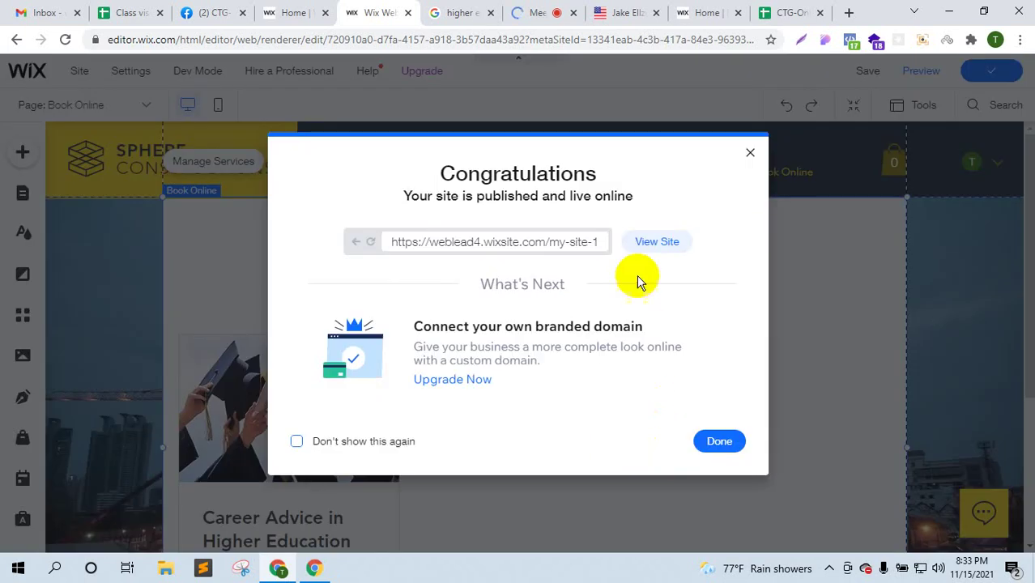
pyautogui.click(635, 244)
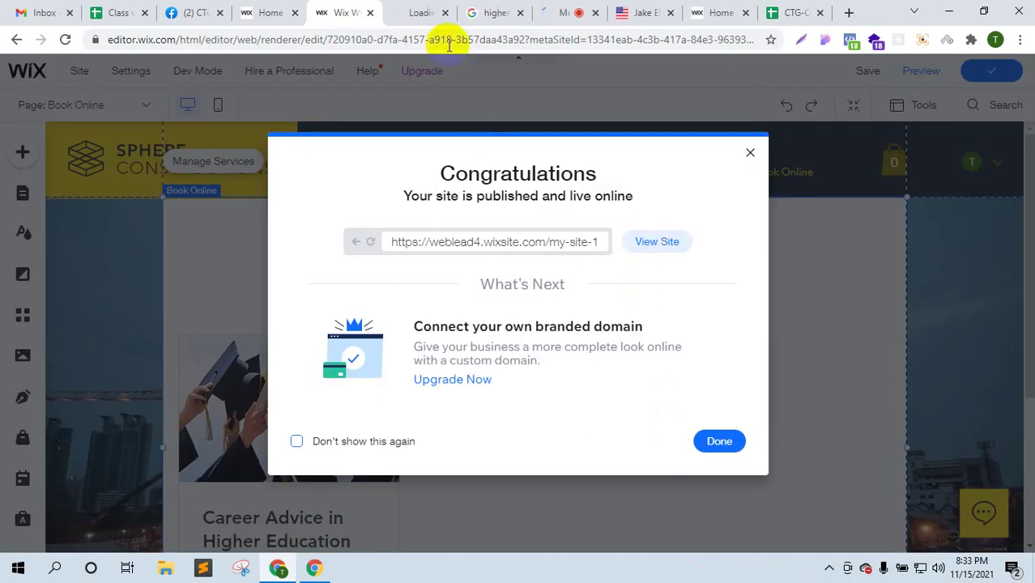
pyautogui.click(423, 12)
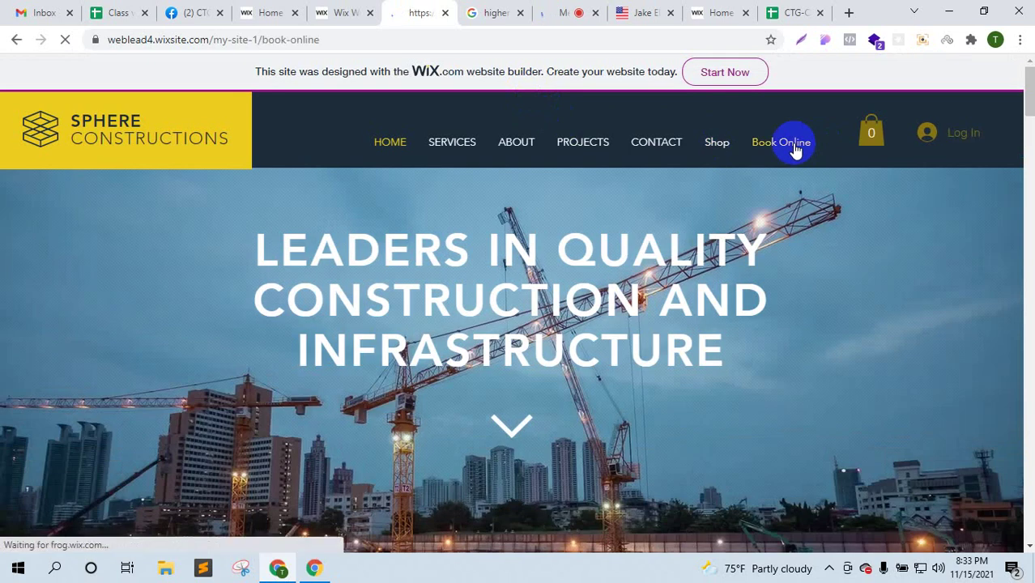
# - Try booking Career Advice on the live site, dismiss the not-available notice, and return to the editor
pyautogui.scroll(-2, 352, 384)
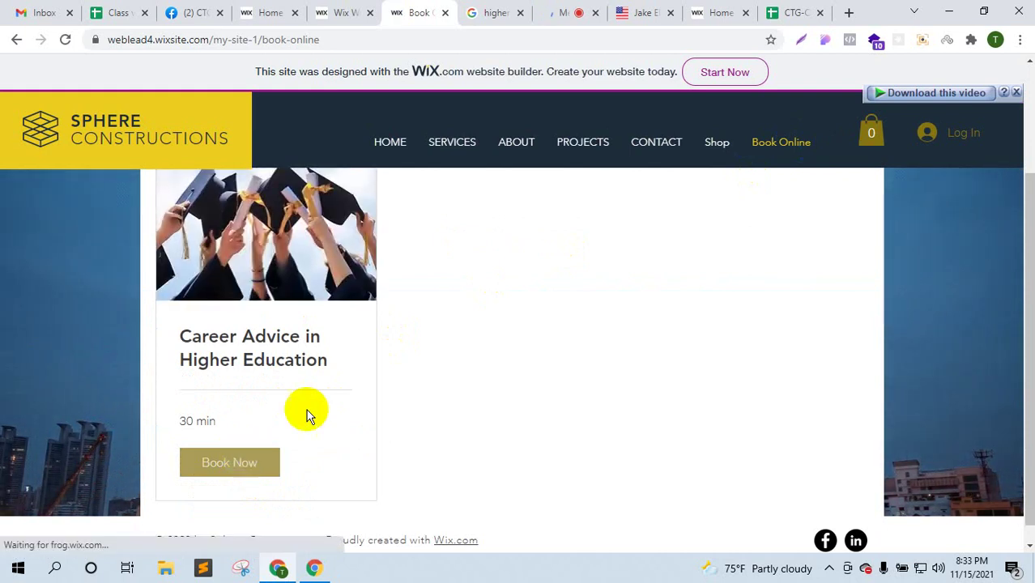
pyautogui.scroll(-1, 407, 337)
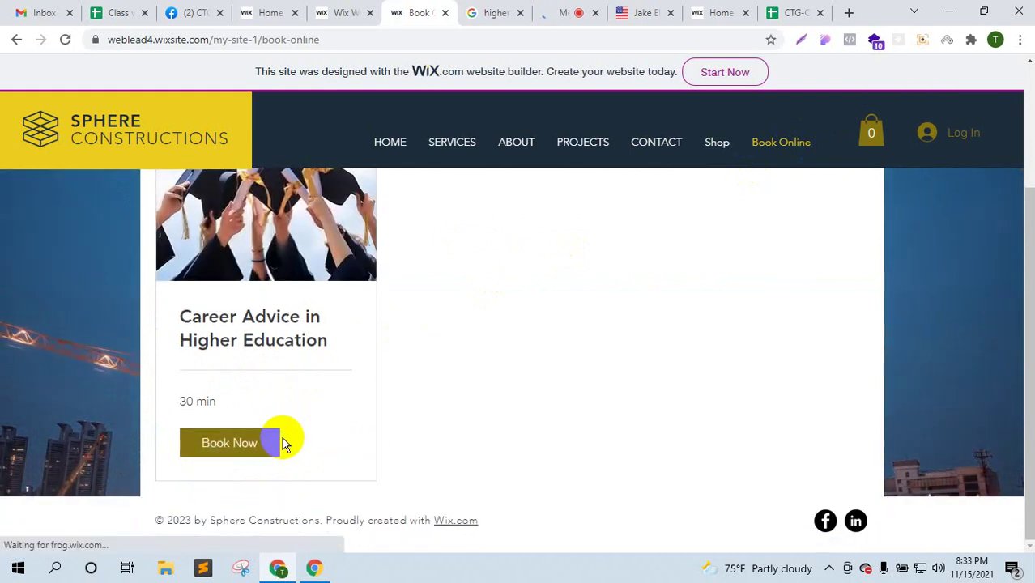
pyautogui.click(227, 445)
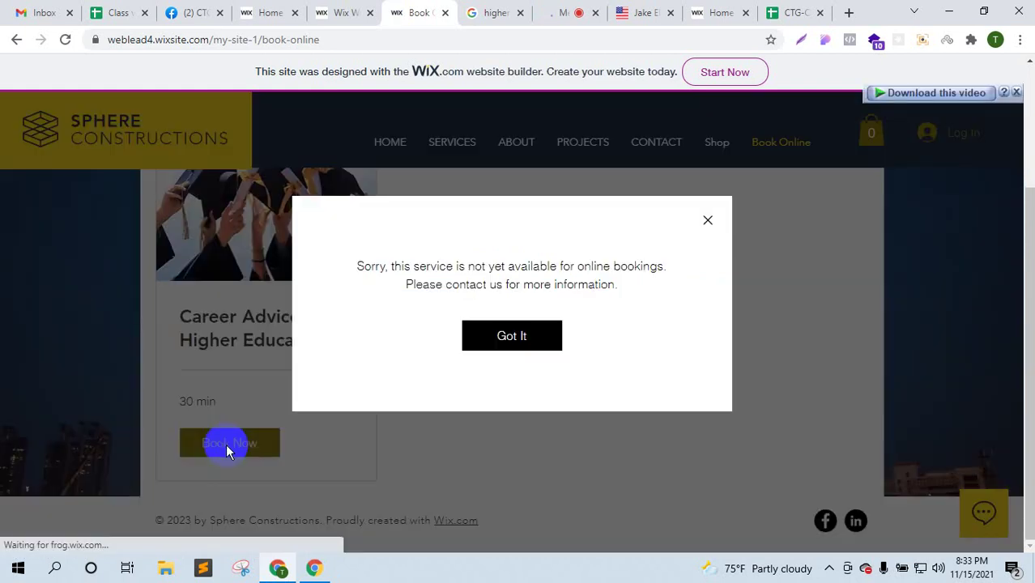
pyautogui.click(531, 344)
pyautogui.click(360, 12)
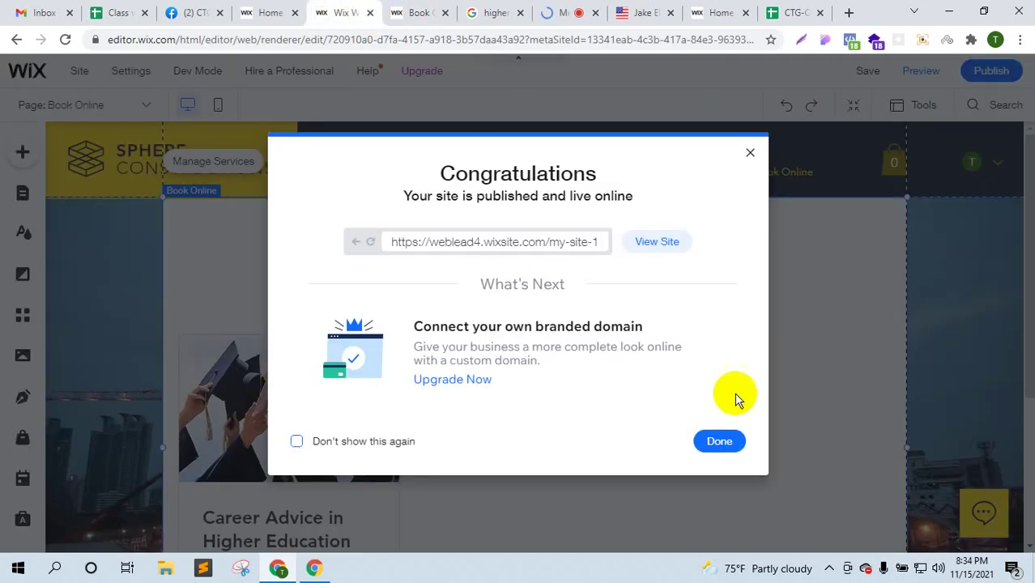
pyautogui.click(720, 442)
# - Open Manage Services to list Career Advice in Higher Education (30 min, No Fee)
pyautogui.scroll(-1, 179, 385)
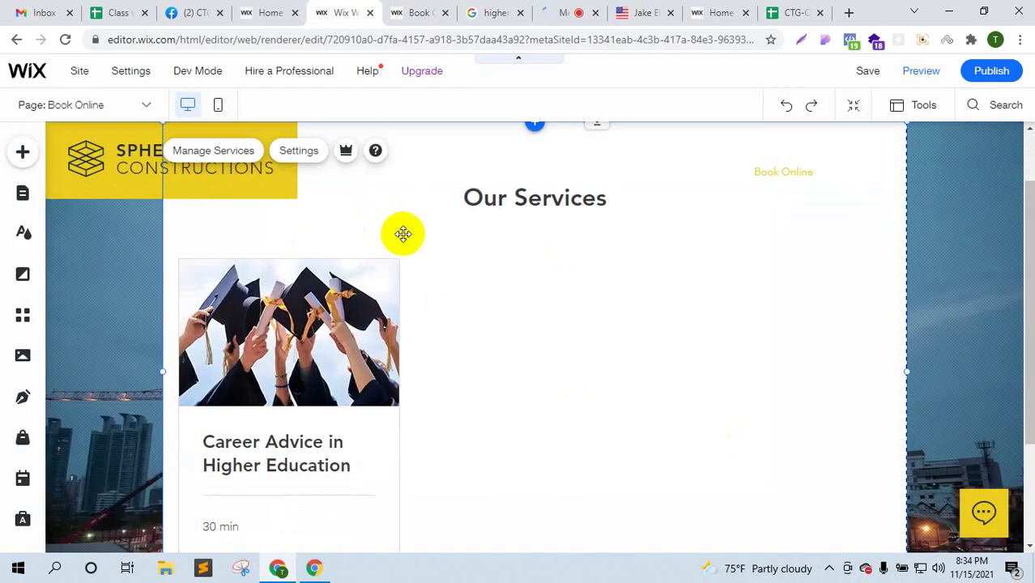
pyautogui.scroll(1, 397, 237)
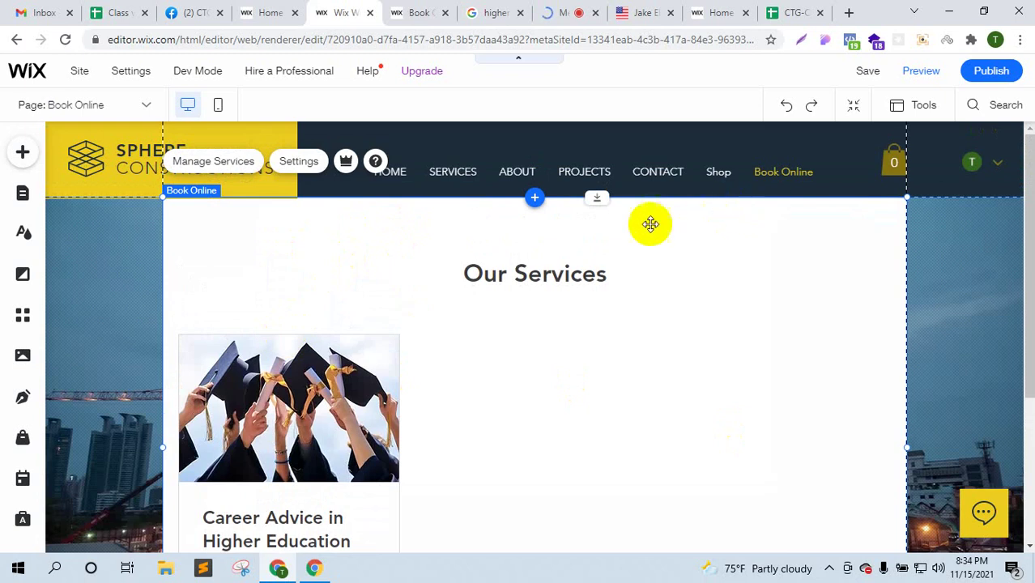
pyautogui.click(209, 164)
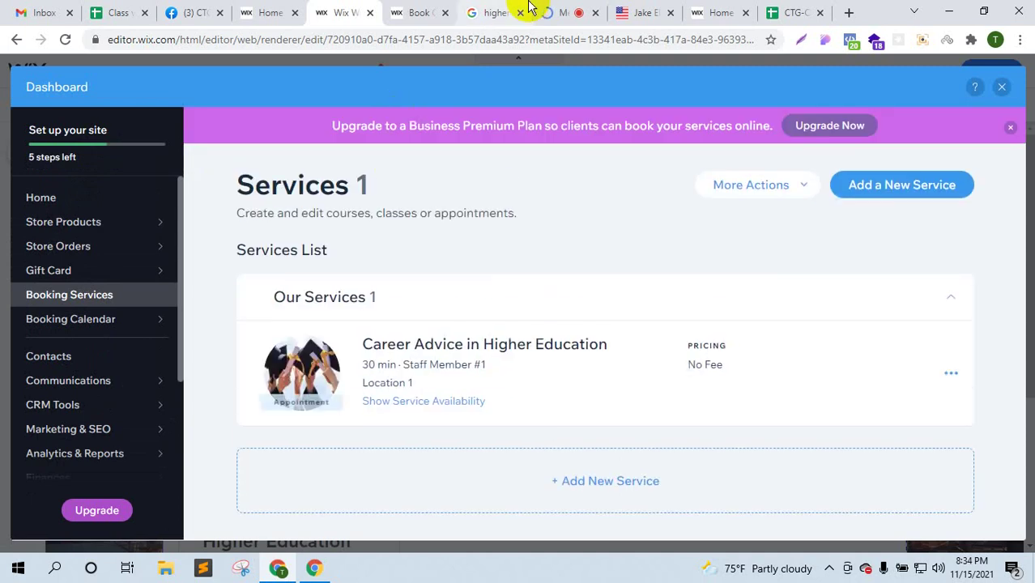
pyautogui.scroll(-2, 533, 408)
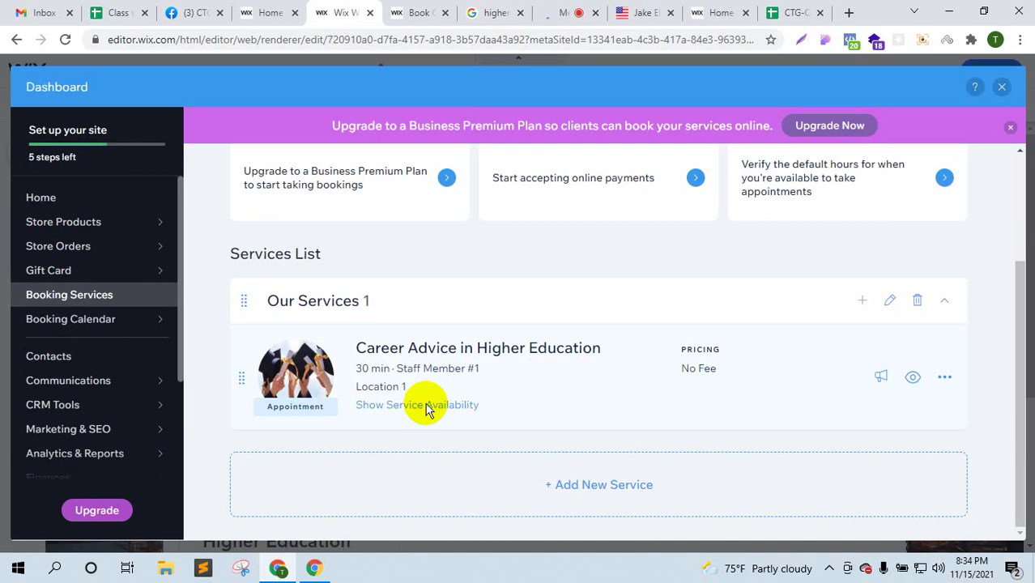
# - Confirm Career Advice is available weekdays 10:00 AM–6:00 PM, then go to the Booking Calendar
pyautogui.click(428, 407)
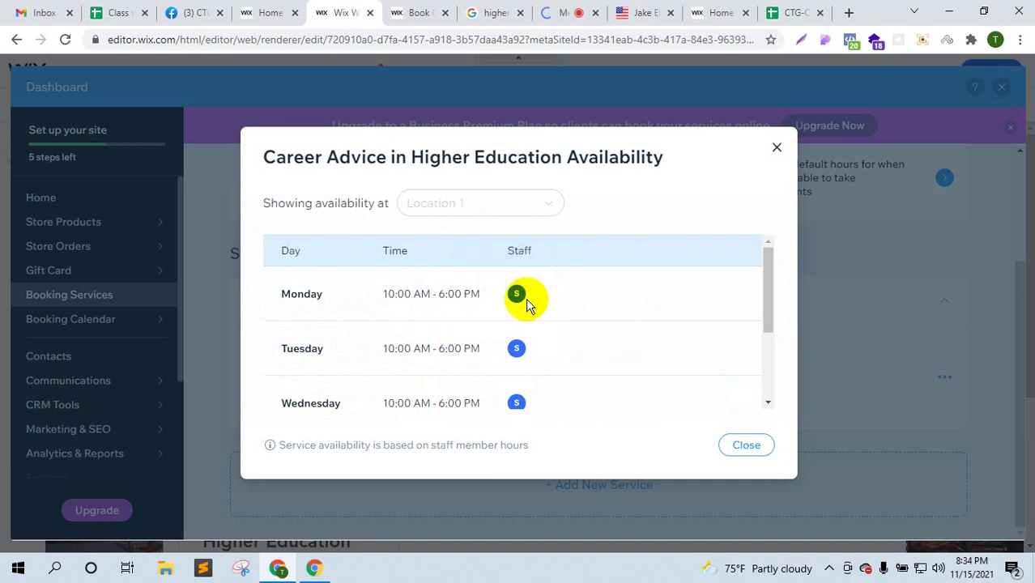
pyautogui.scroll(-2, 528, 335)
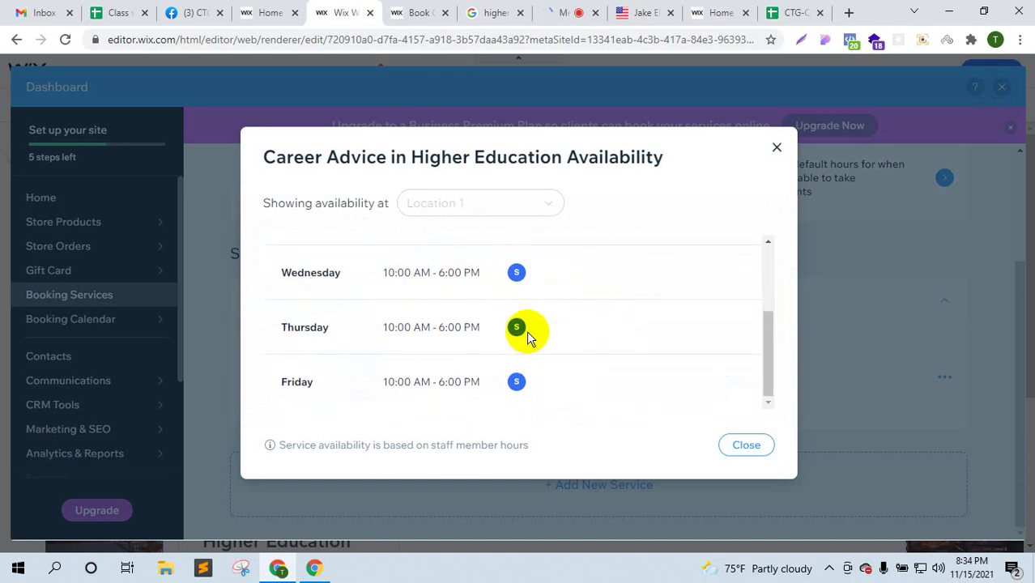
pyautogui.scroll(2, 607, 394)
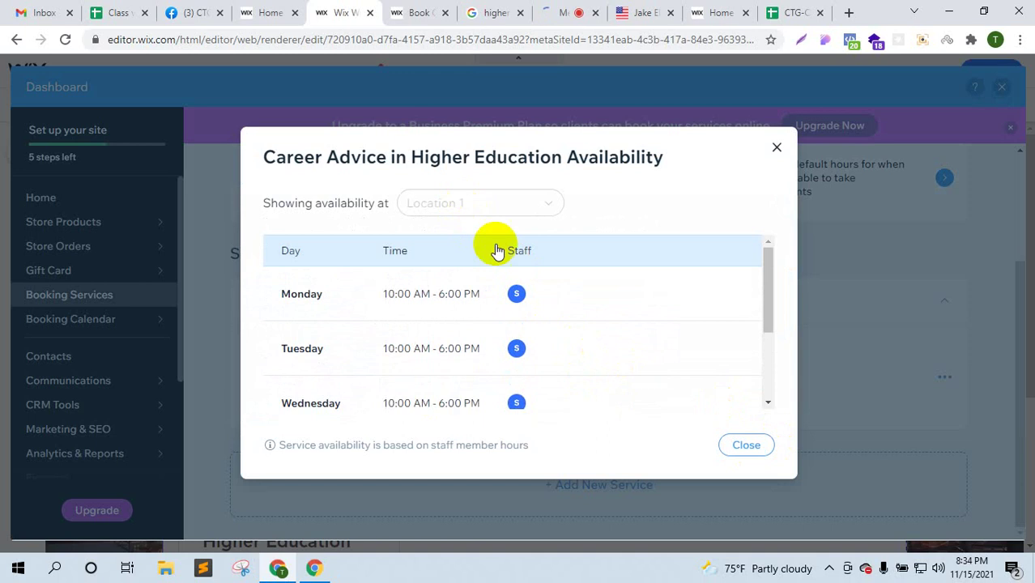
pyautogui.click(741, 448)
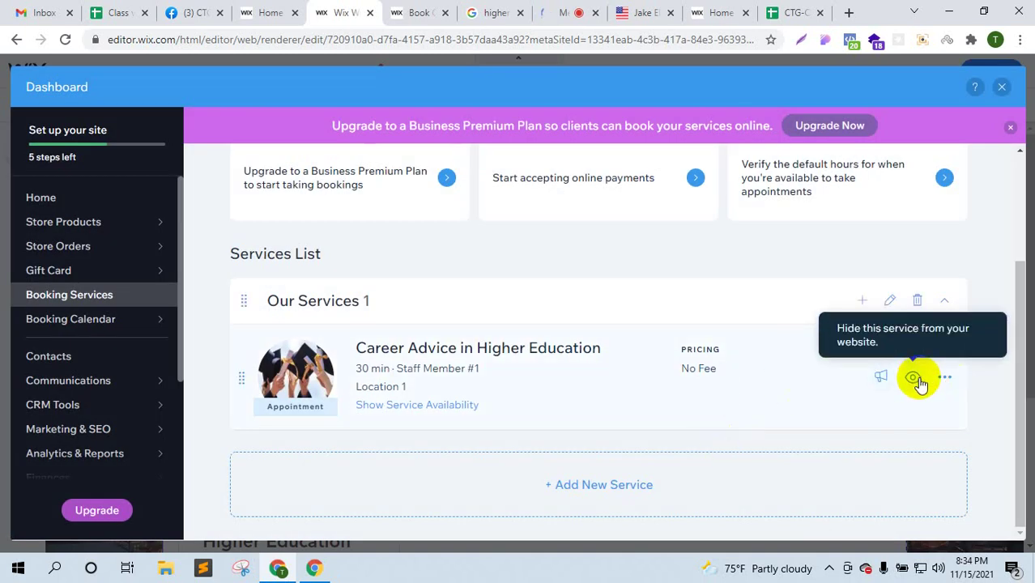
pyautogui.click(946, 378)
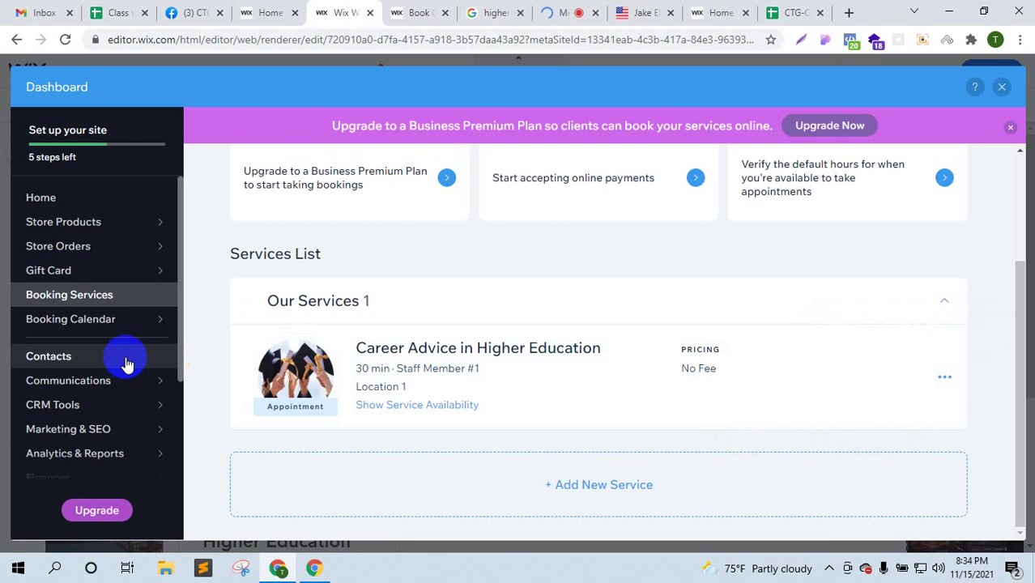
pyautogui.click(133, 328)
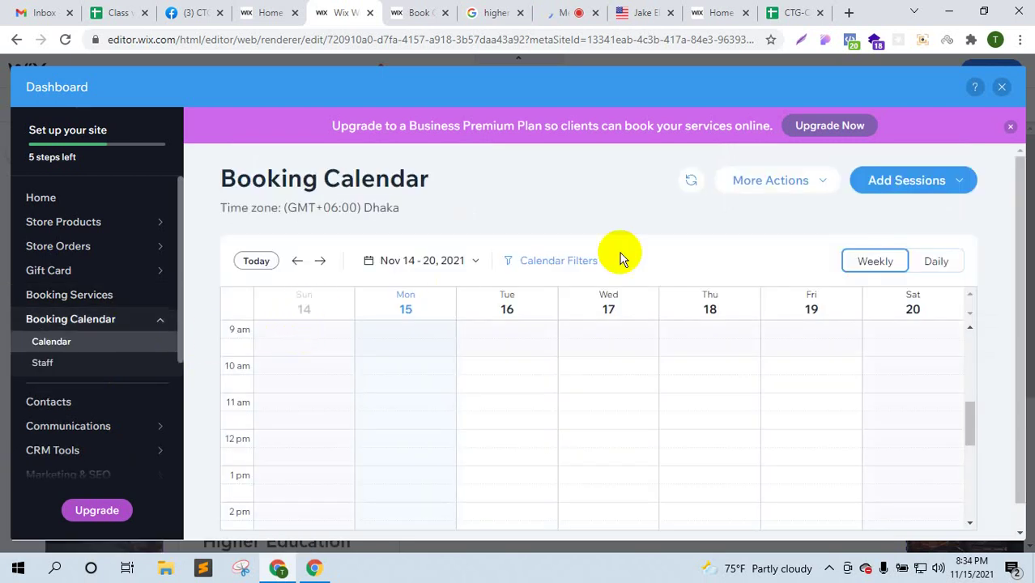
# - Start a new appointment for Career Advice in Higher Education from Add Sessions
pyautogui.click(888, 188)
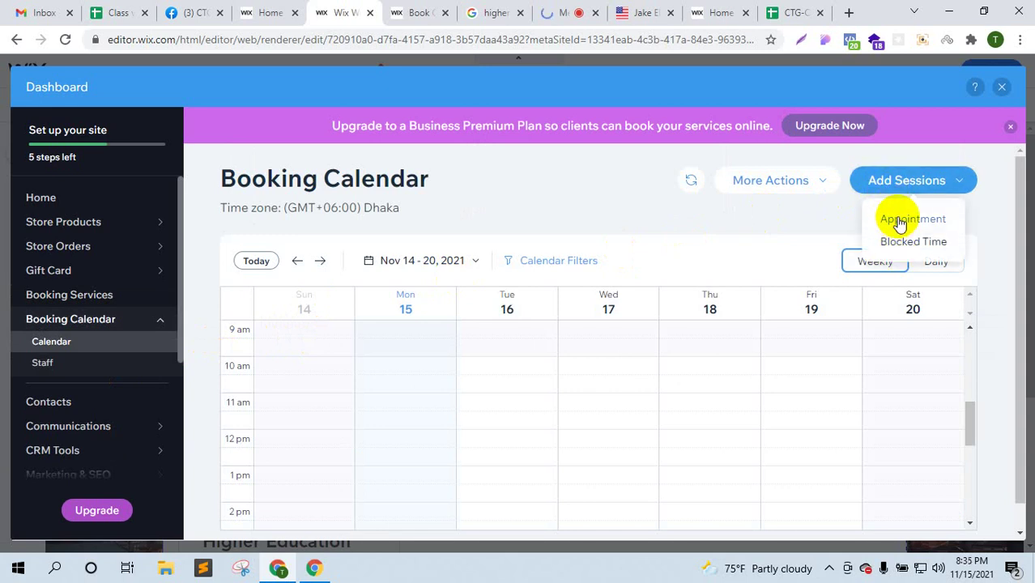
pyautogui.click(897, 219)
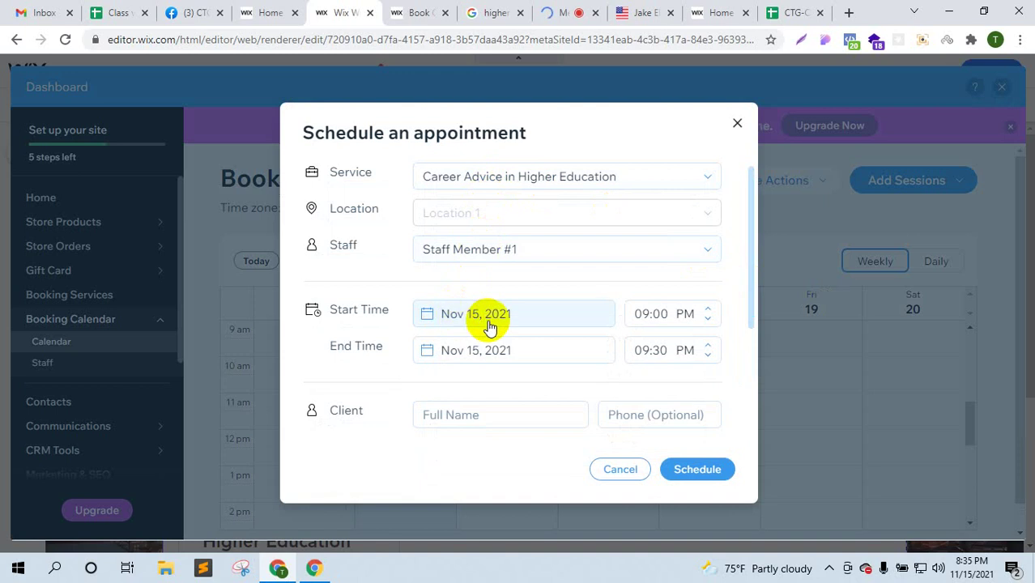
# - Set both the appointment's start and end dates to Nov 30
pyautogui.click(518, 359)
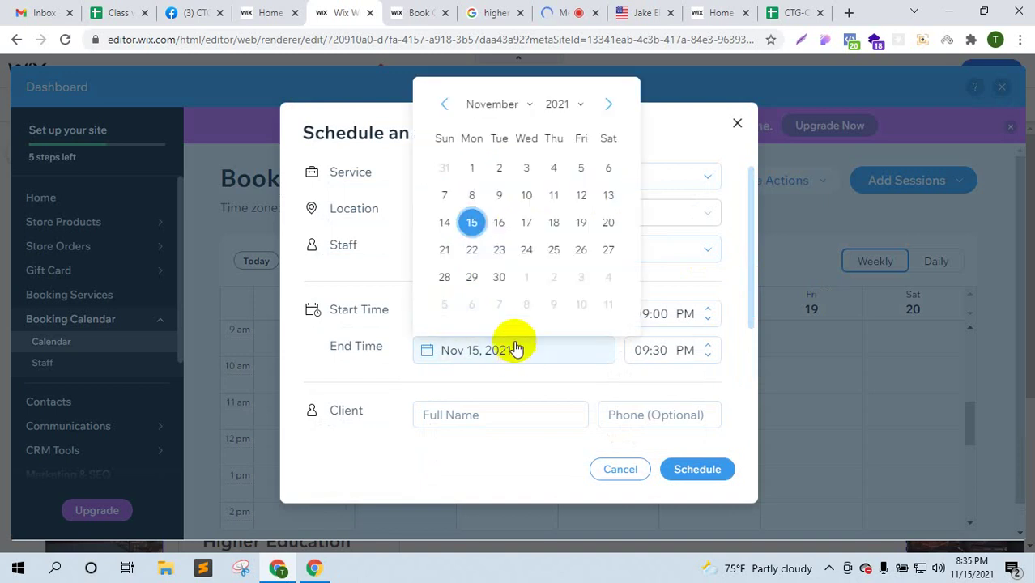
pyautogui.click(500, 277)
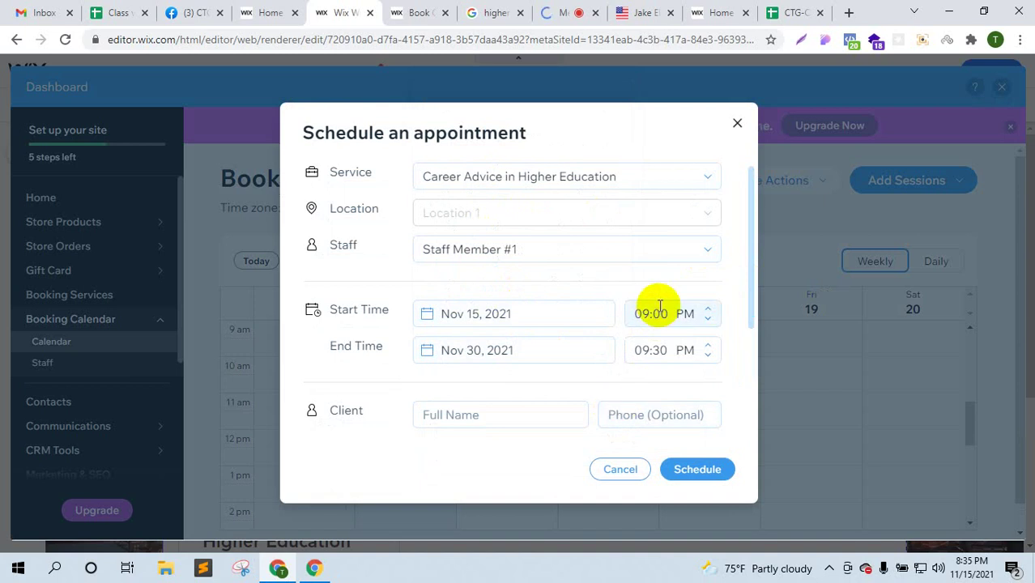
pyautogui.click(531, 353)
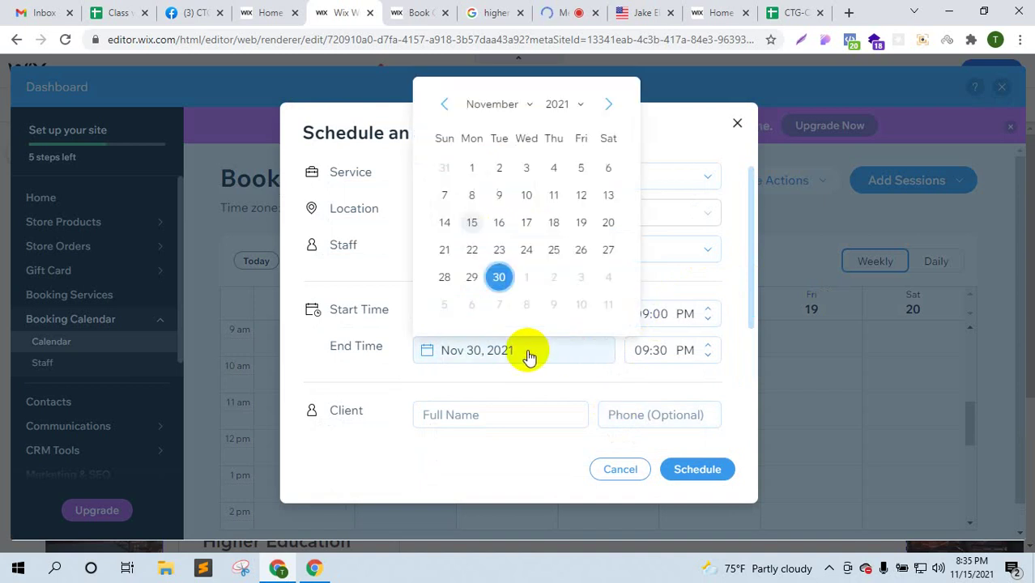
pyautogui.click(500, 277)
pyautogui.click(503, 319)
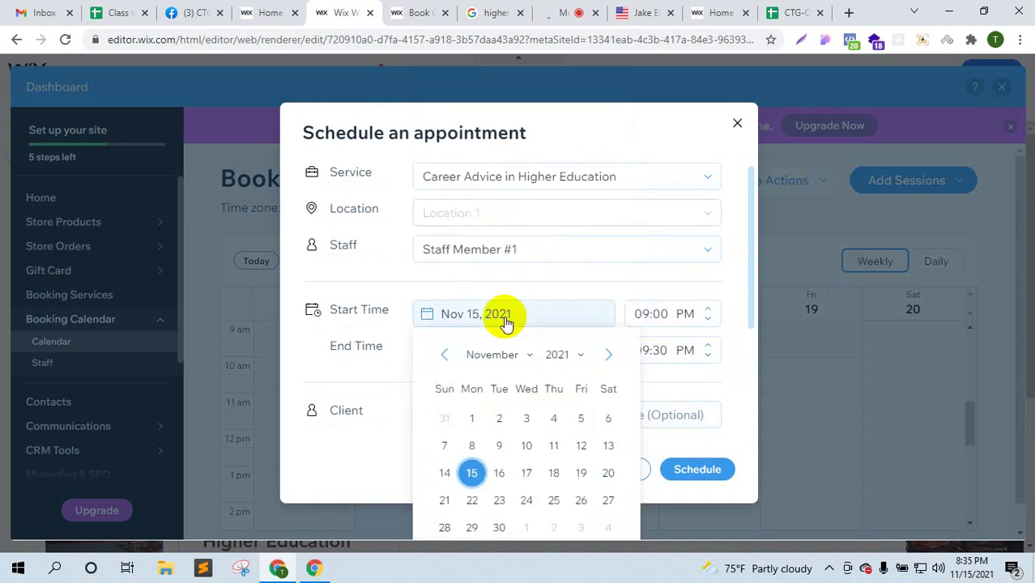
pyautogui.click(498, 527)
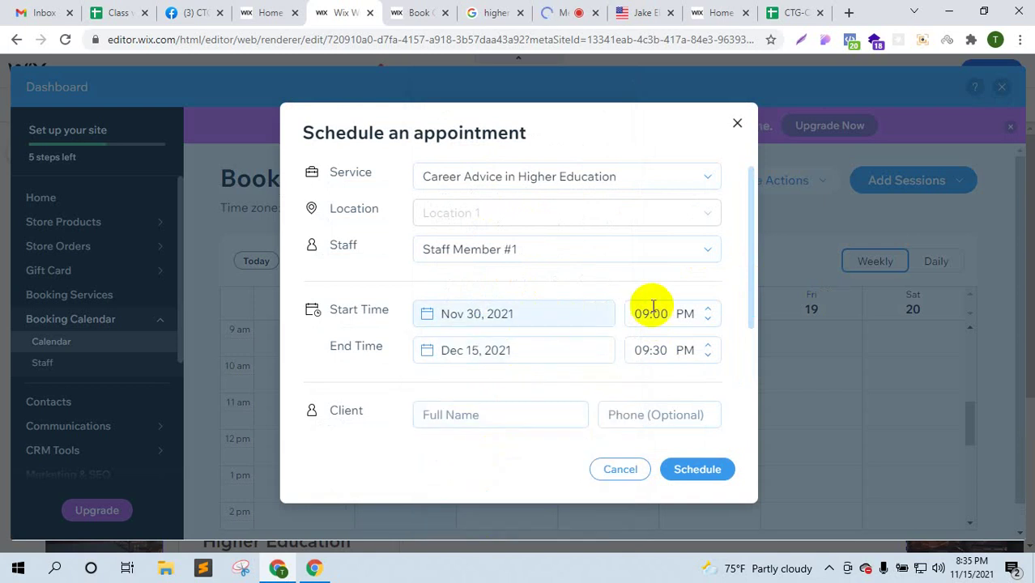
pyautogui.click(492, 353)
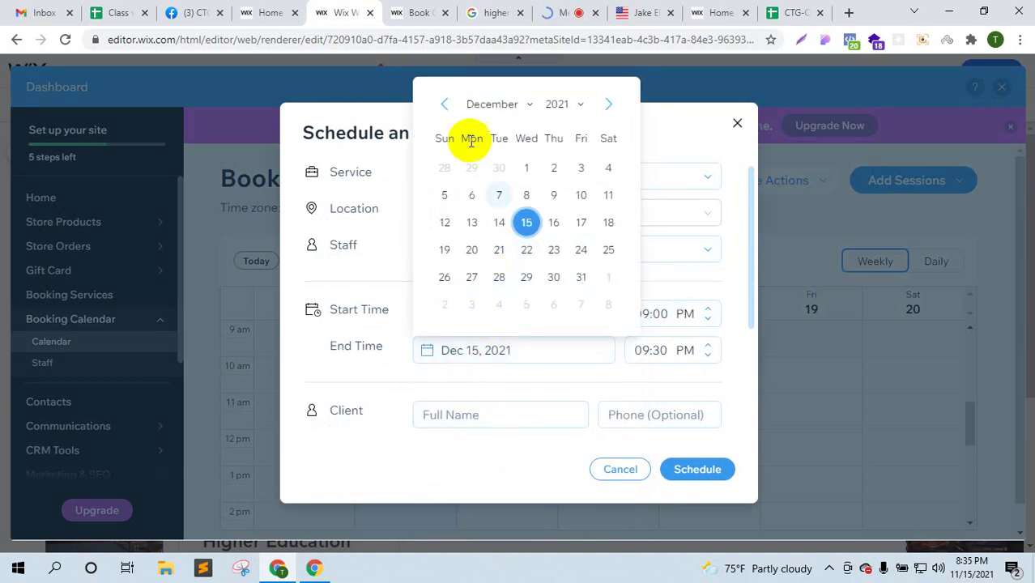
pyautogui.click(443, 103)
pyautogui.click(499, 277)
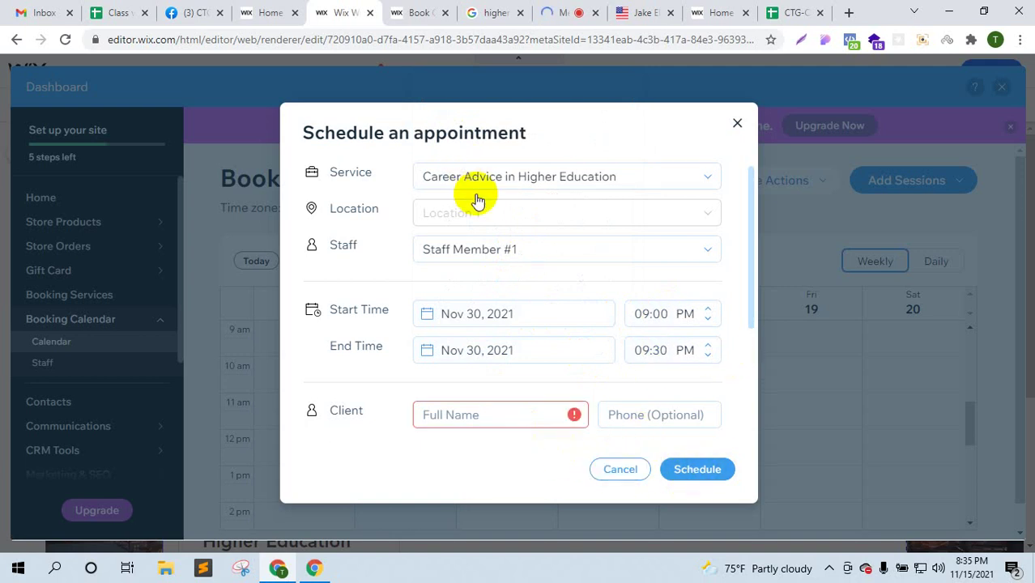
# - Check the assignable staff, then discard the unscheduled appointment
pyautogui.click(571, 256)
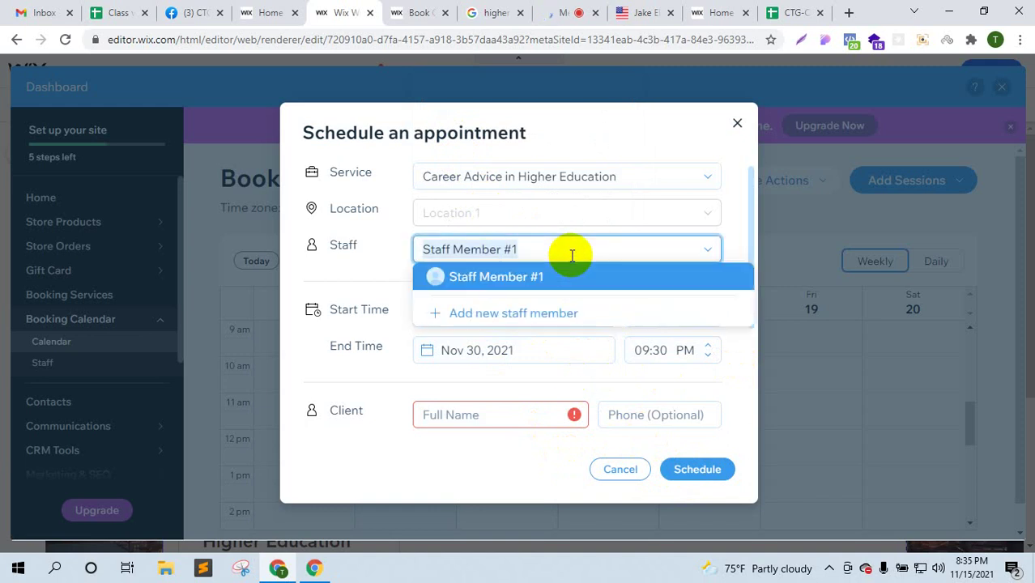
pyautogui.click(624, 472)
pyautogui.click(633, 364)
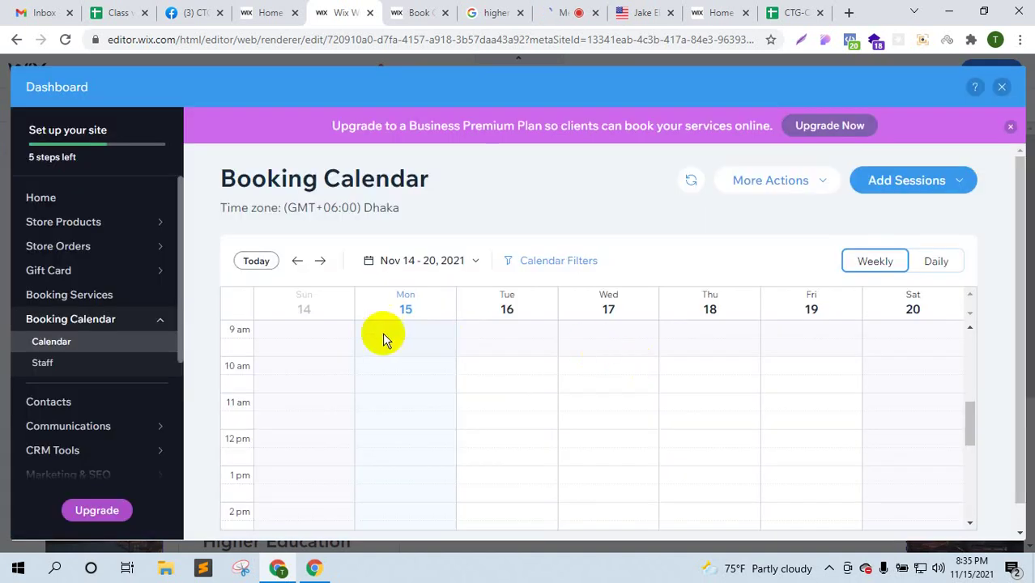
# - Return to the Booking Services list, then switch to the live site's Book Online page
pyautogui.scroll(-2, 338, 324)
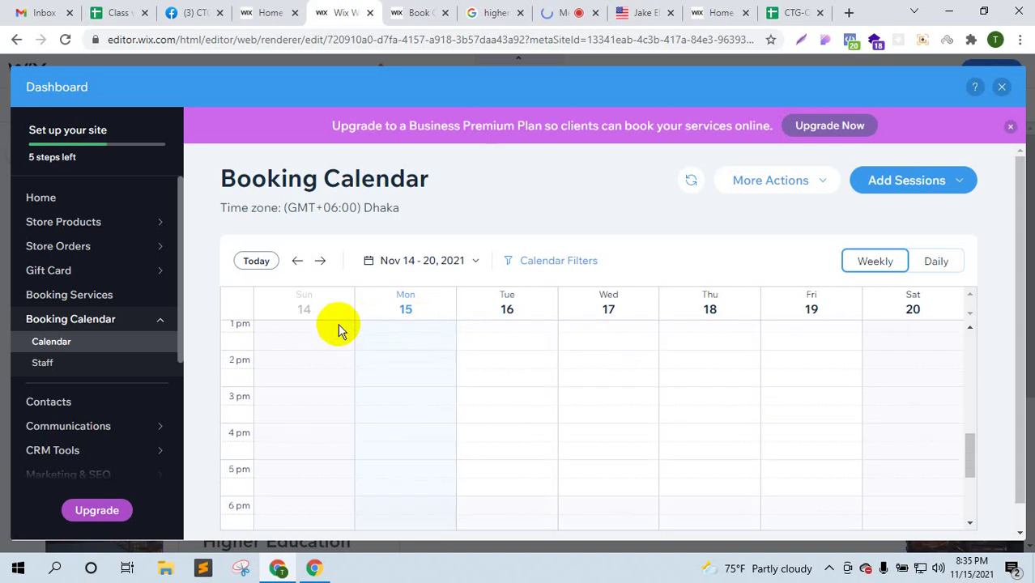
pyautogui.scroll(1, 338, 327)
pyautogui.click(144, 297)
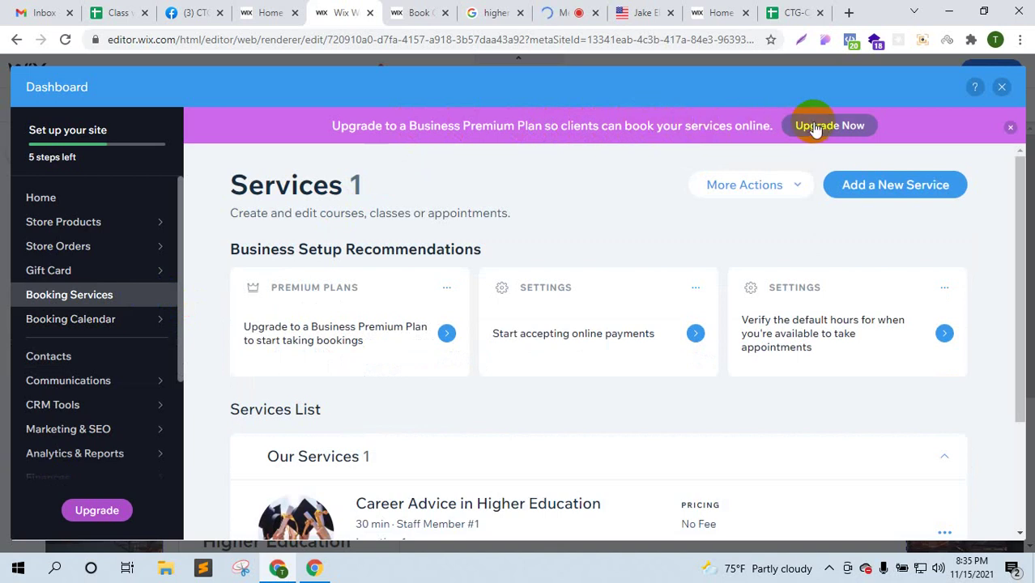
pyautogui.scroll(-2, 546, 384)
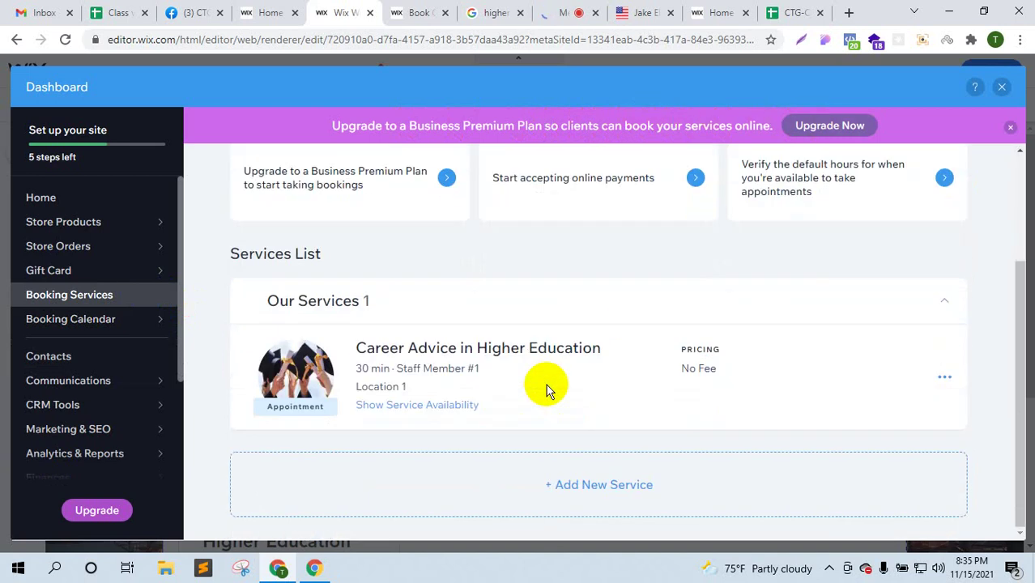
pyautogui.scroll(2, 546, 383)
pyautogui.click(411, 12)
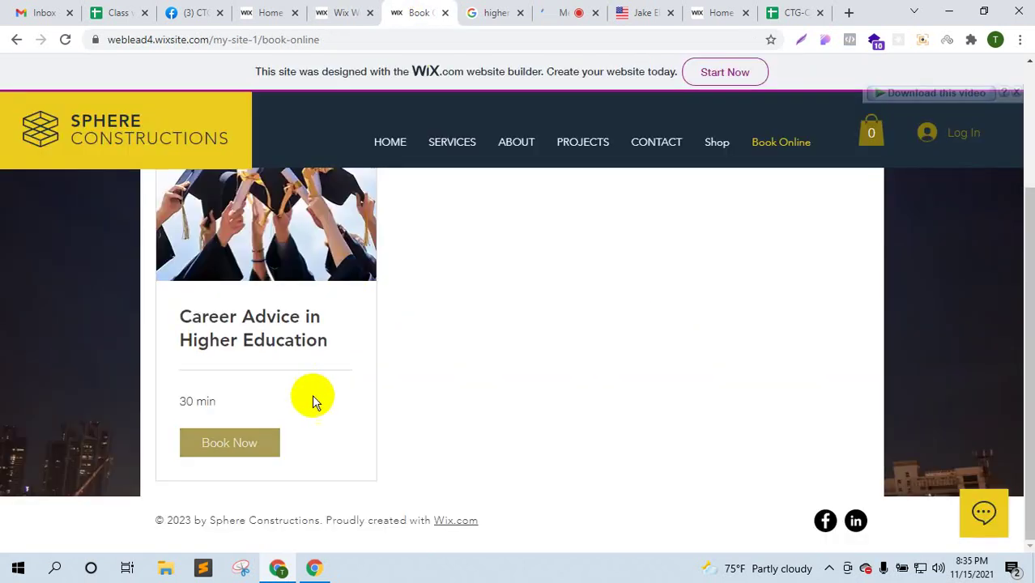
# - Try booking Career Advice in Higher Education twice, dismissing the not-available message each time
pyautogui.click(253, 442)
pyautogui.click(509, 335)
pyautogui.scroll(1, 592, 346)
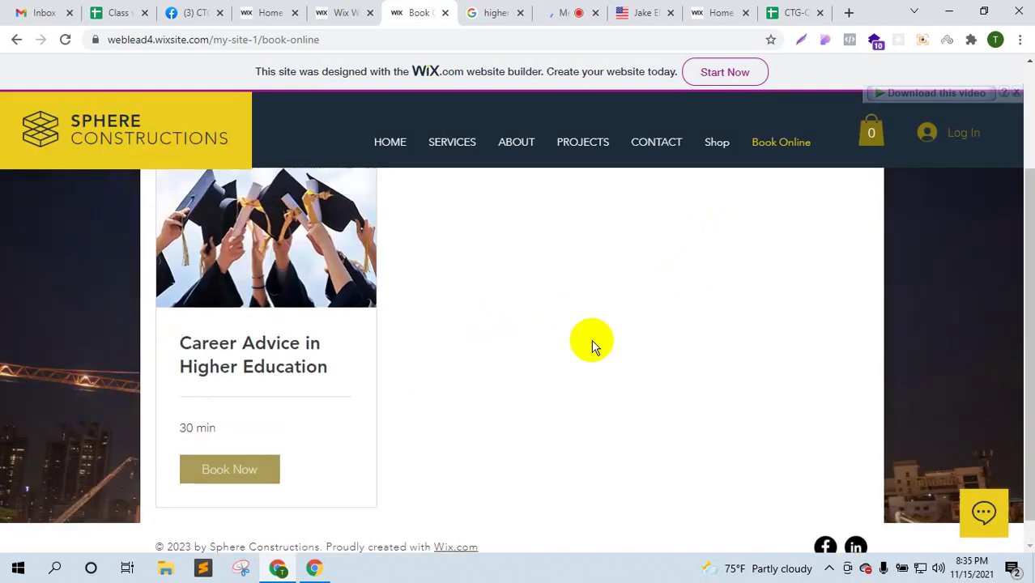
pyautogui.scroll(2, 592, 340)
pyautogui.click(543, 332)
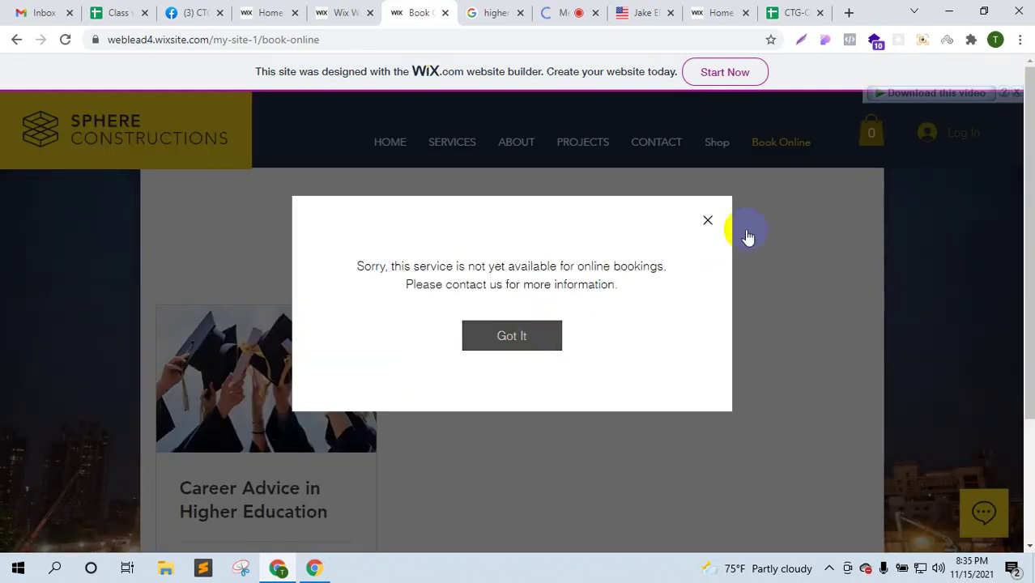
pyautogui.click(707, 220)
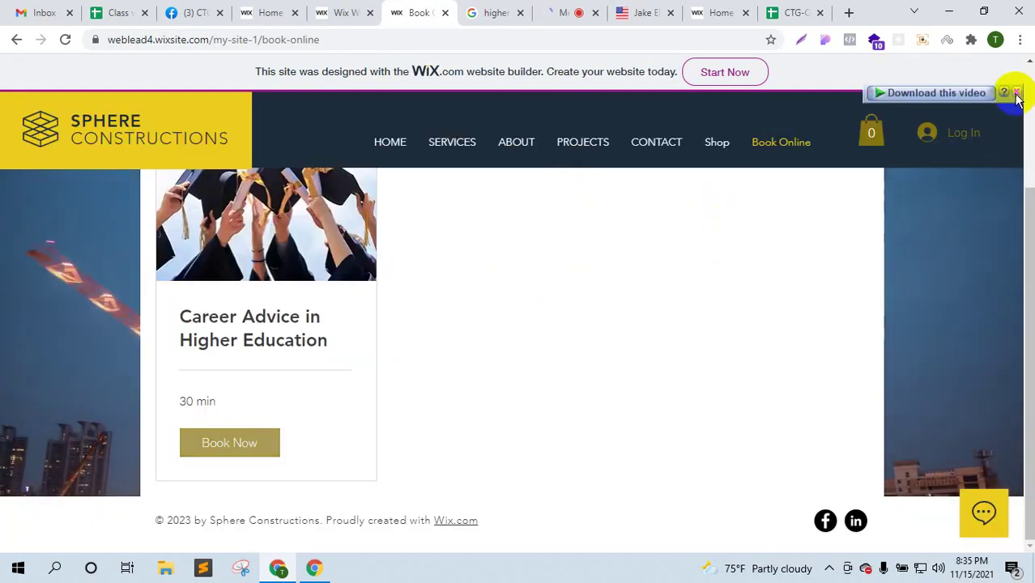
# - Cycle through the open browser tabs, ending on the higher education image search tab
pyautogui.click(577, 12)
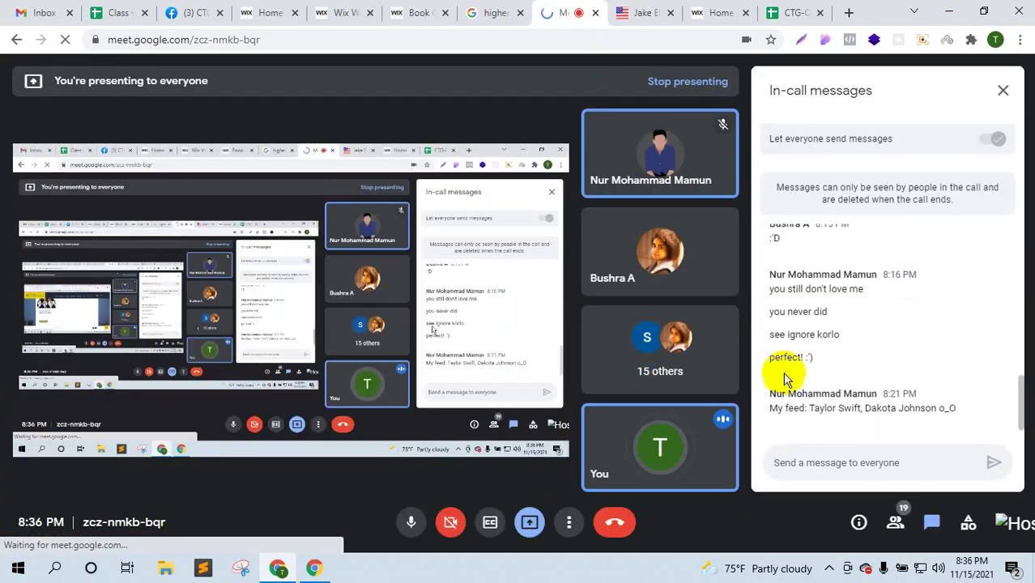
pyautogui.click(421, 11)
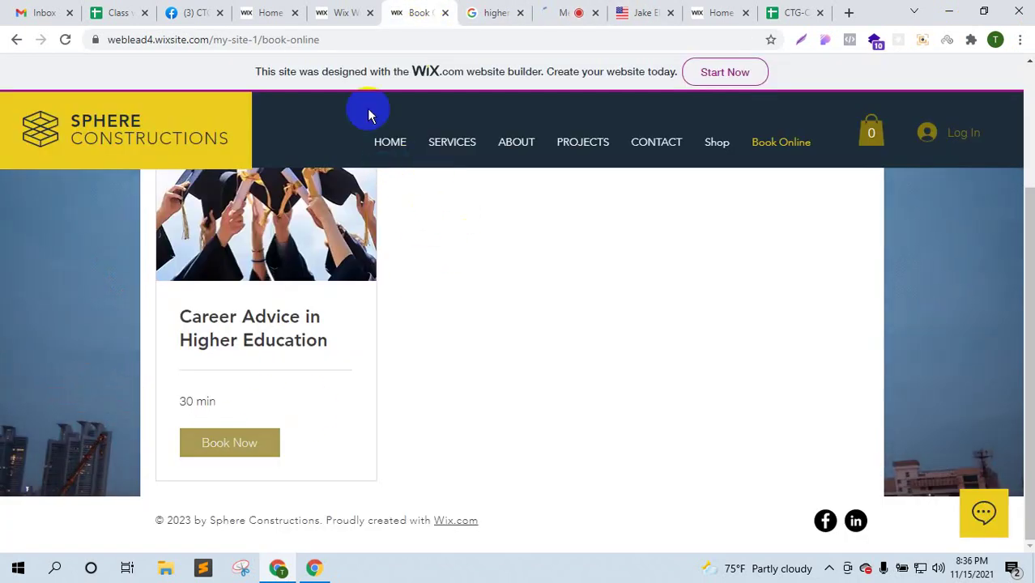
pyautogui.click(342, 13)
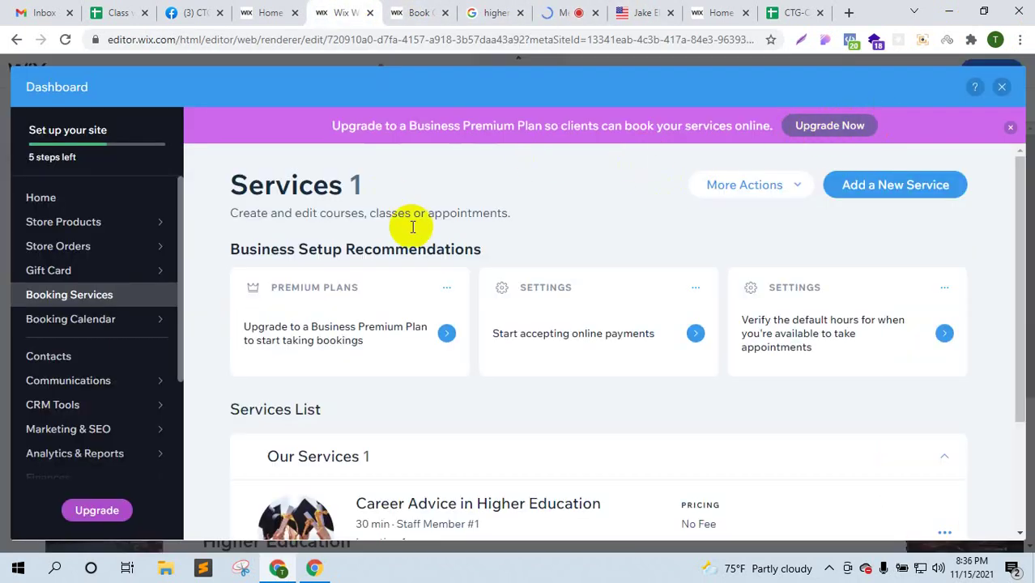
pyautogui.click(419, 13)
pyautogui.click(496, 12)
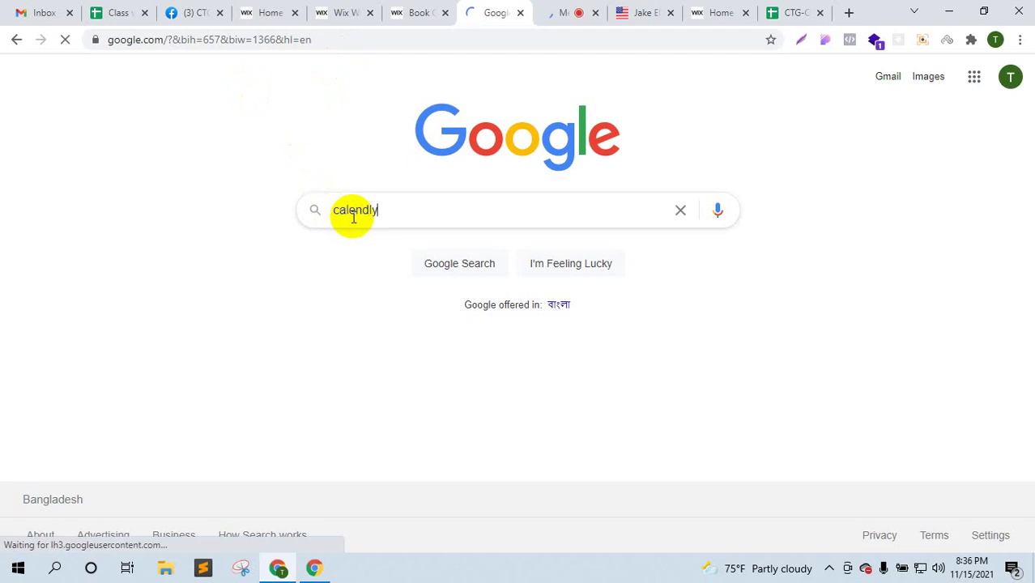
# - Search for 'calendly', open calendly.com, and dismiss its cookie notice
pyautogui.press('Return')
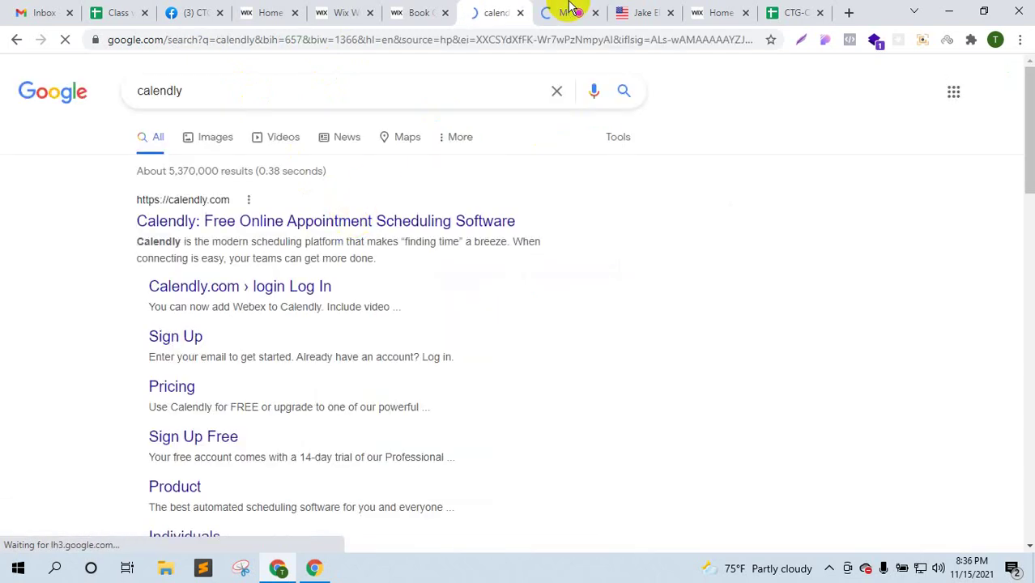
pyautogui.click(231, 220)
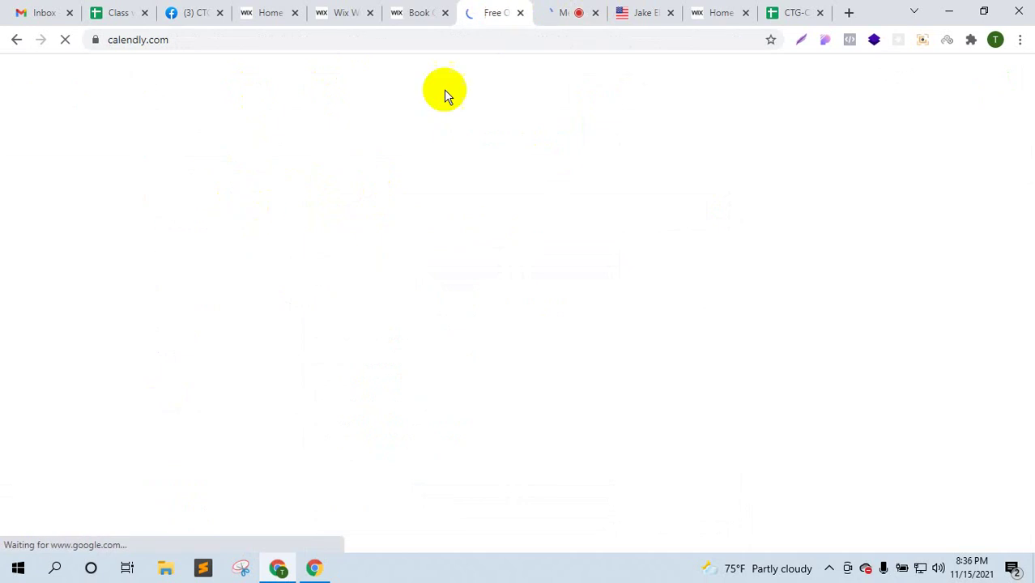
pyautogui.click(571, 10)
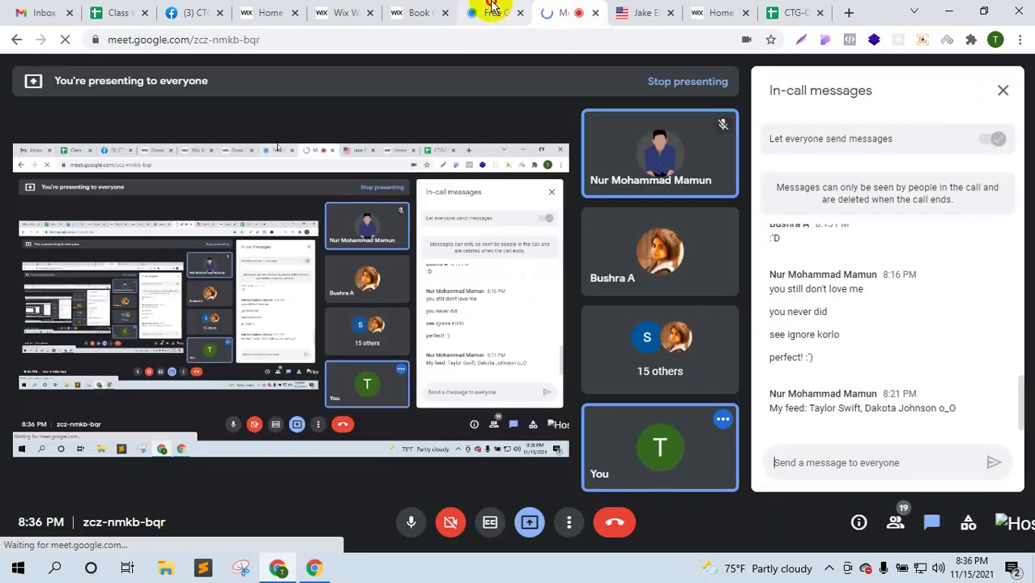
pyautogui.click(492, 10)
pyautogui.click(923, 502)
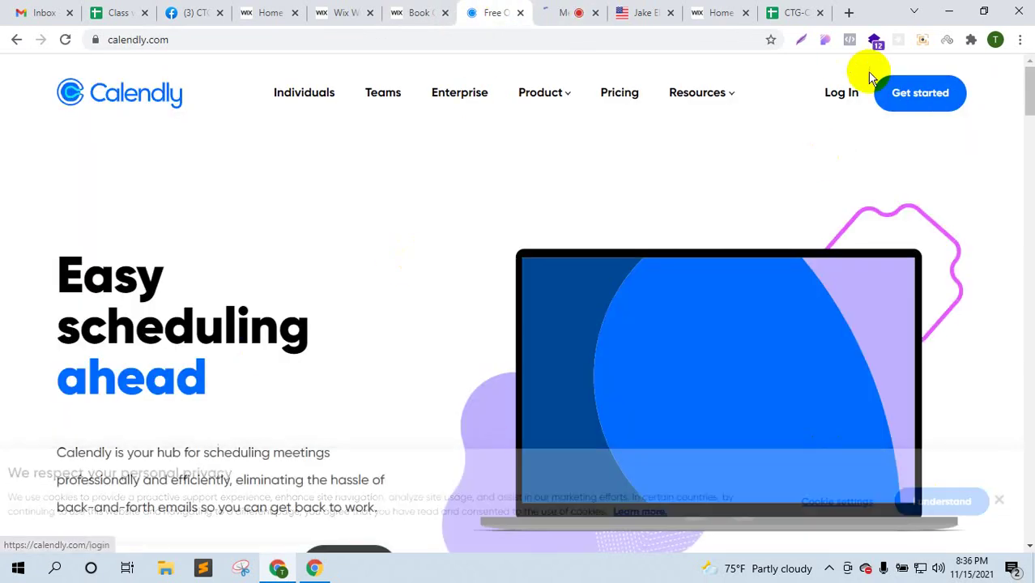
# - Try logging in to Calendly with the work e-mail address
pyautogui.click(847, 97)
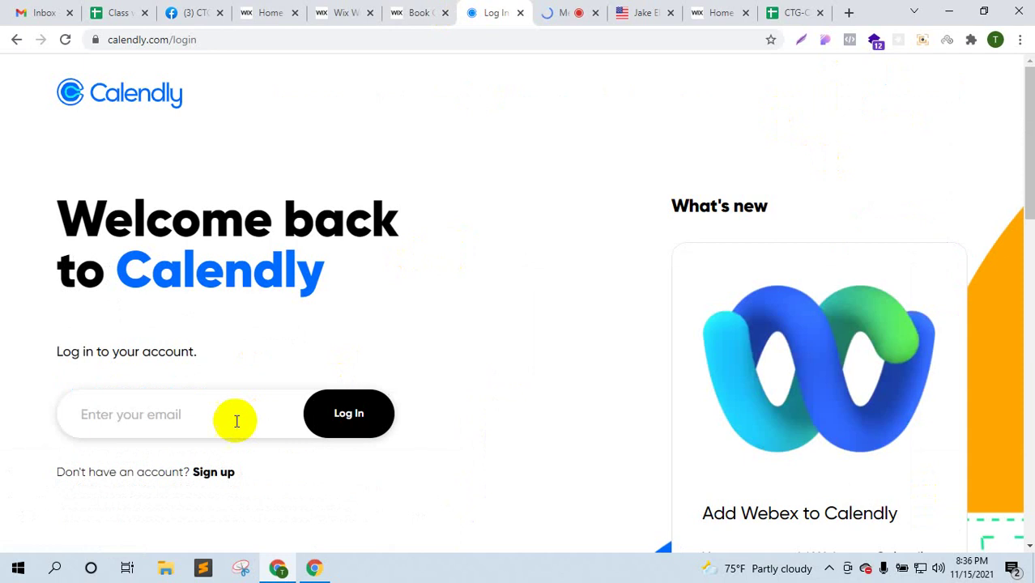
pyautogui.click(237, 420)
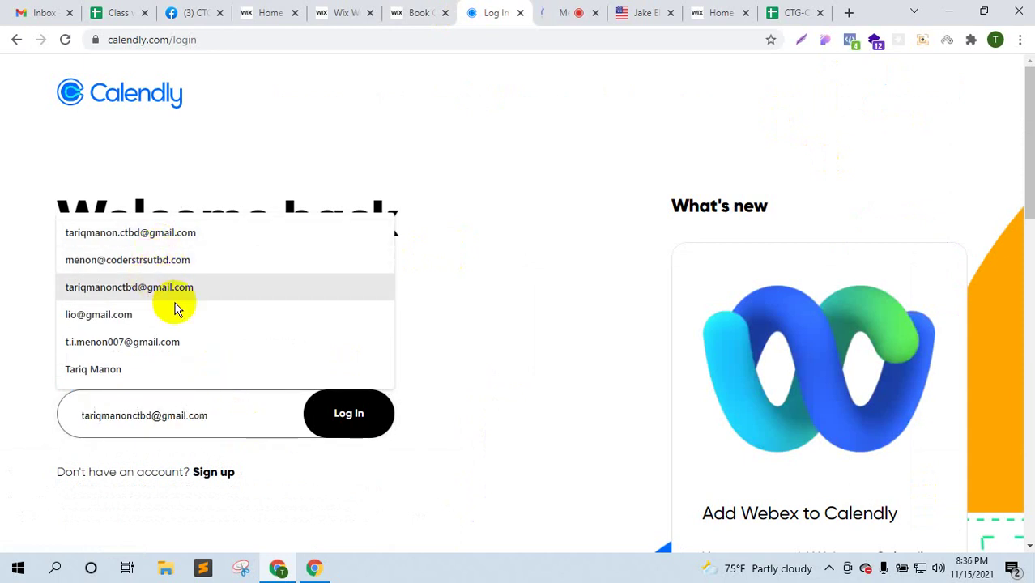
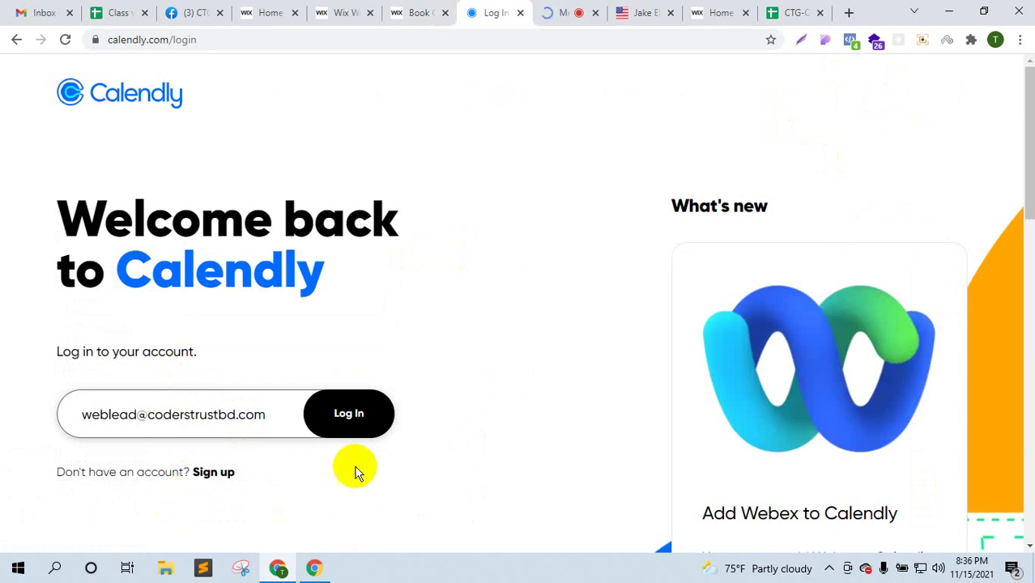
pyautogui.click(349, 418)
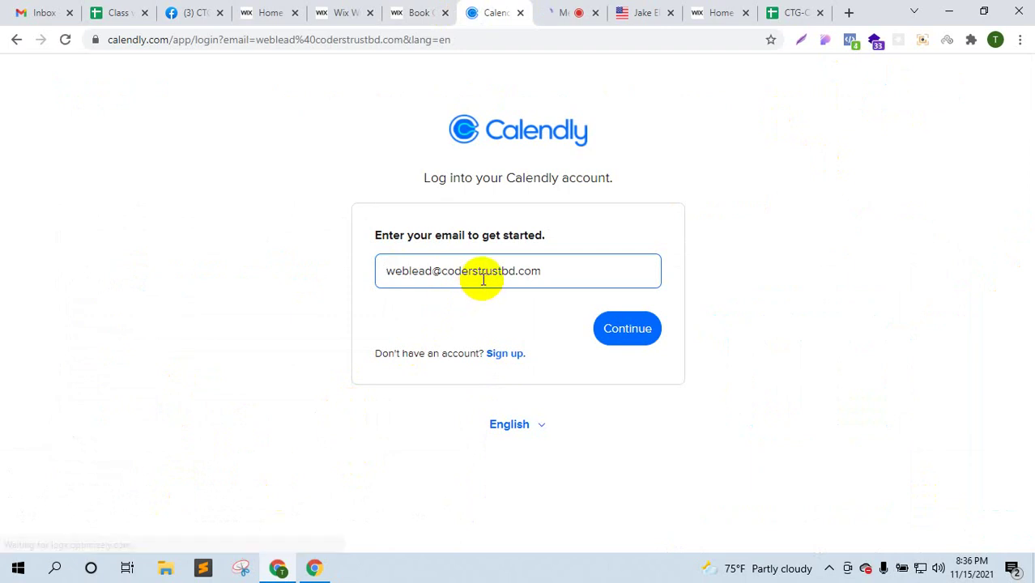
pyautogui.click(613, 339)
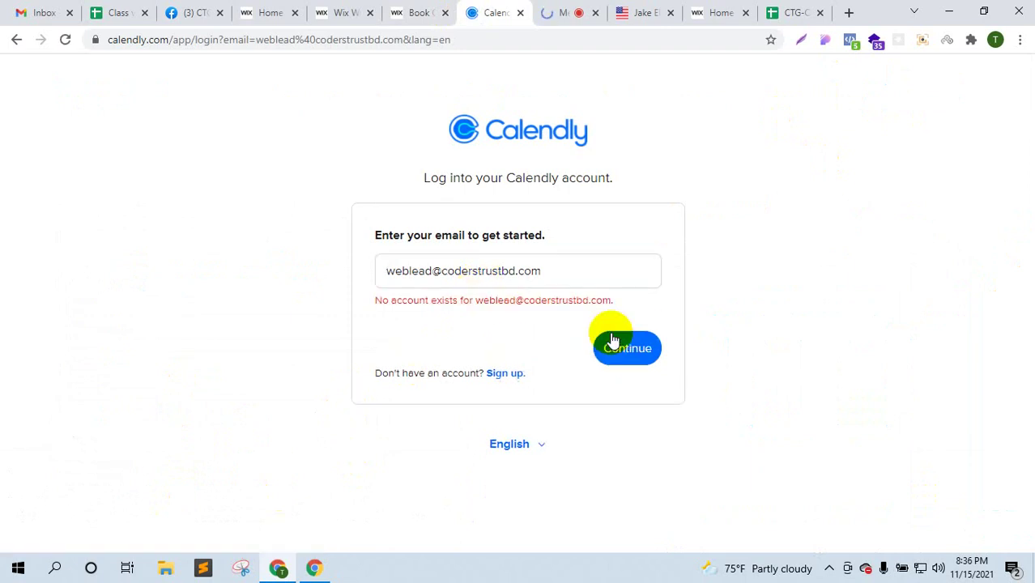
# - Sign up for a new Calendly account with the saved e-mail, choosing Sign up with Google
pyautogui.click(503, 375)
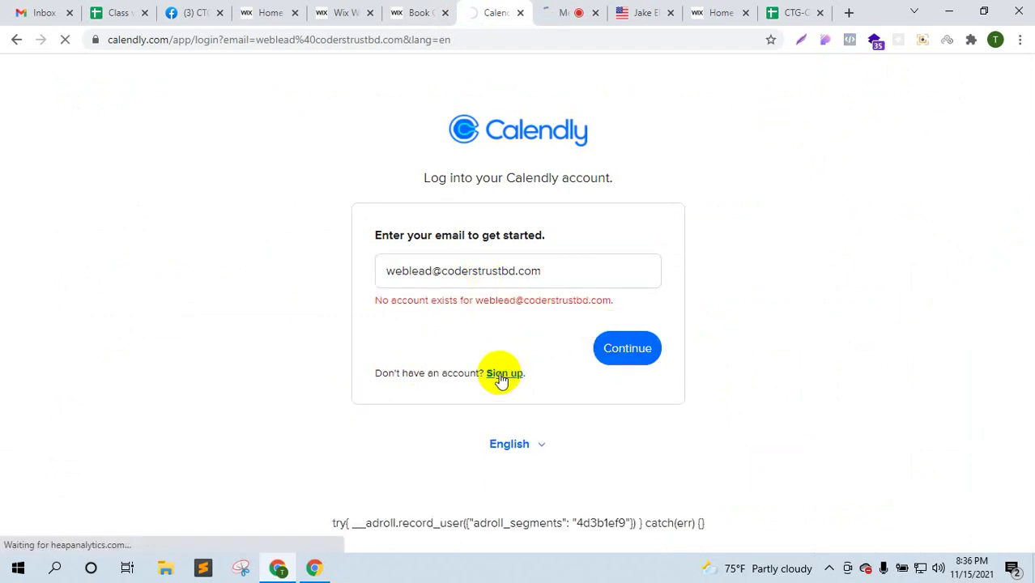
pyautogui.click(458, 268)
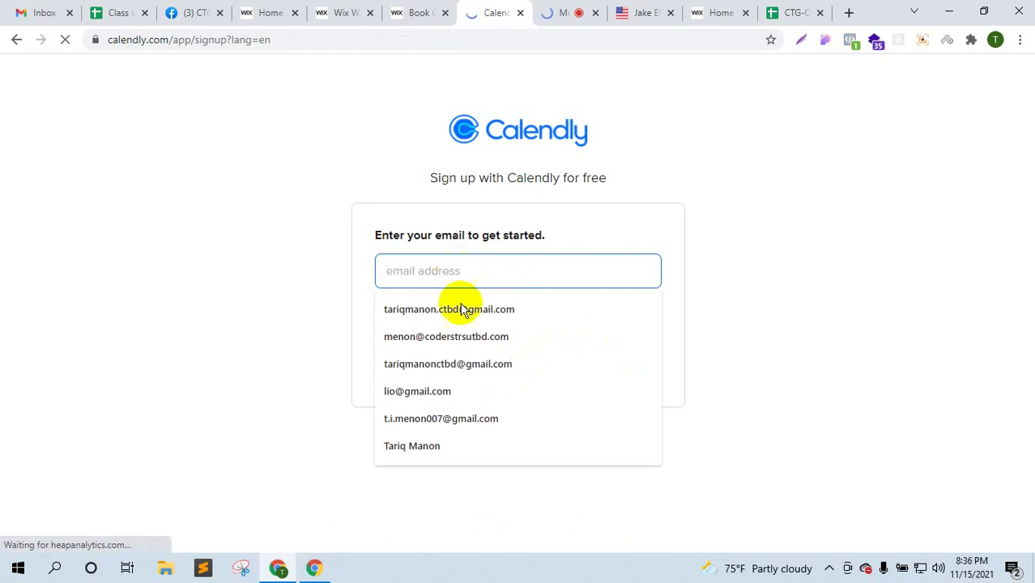
pyautogui.write('e')
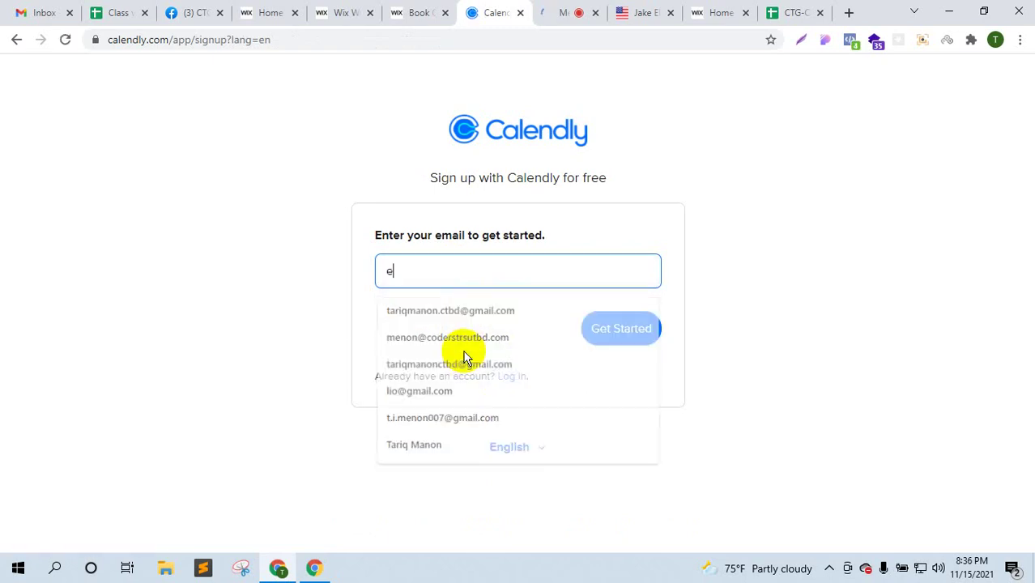
pyautogui.write('web')
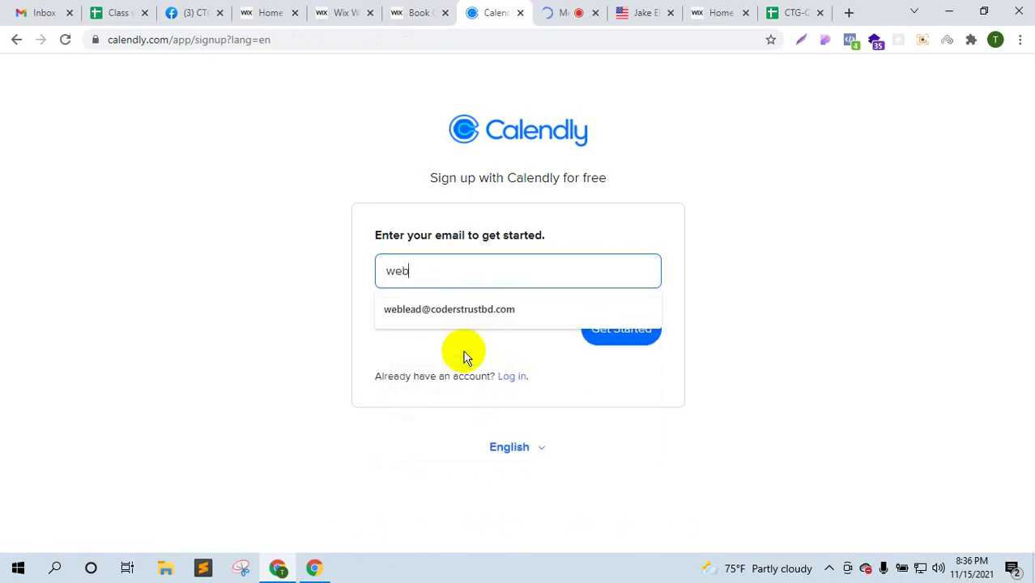
pyautogui.click(486, 309)
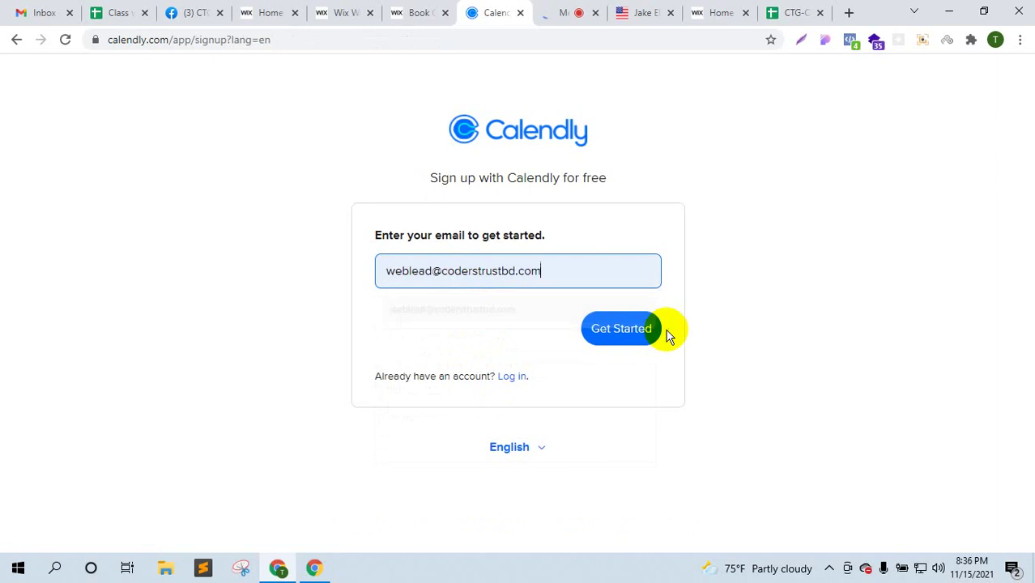
pyautogui.click(620, 333)
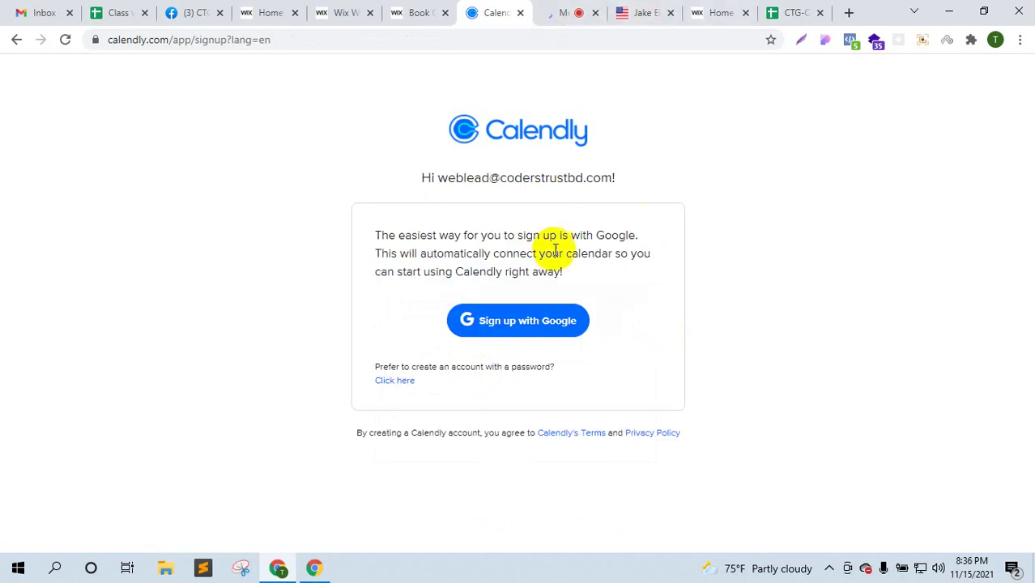
pyautogui.click(540, 322)
pyautogui.click(563, 15)
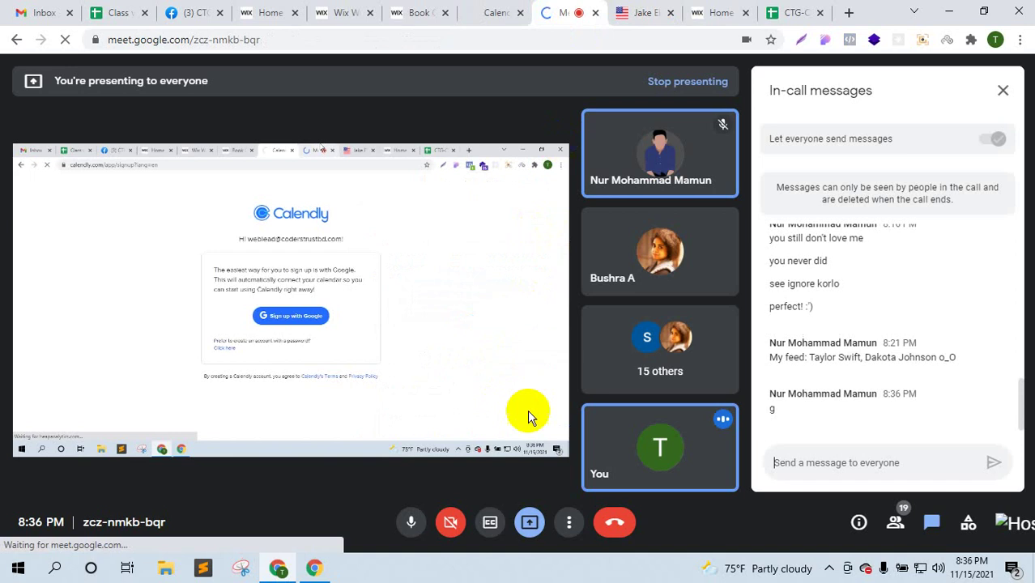
# - Toggle the Meet microphone, open the in-call chat, then reload the Google sign-in tab
pyautogui.click(419, 525)
pyautogui.click(828, 567)
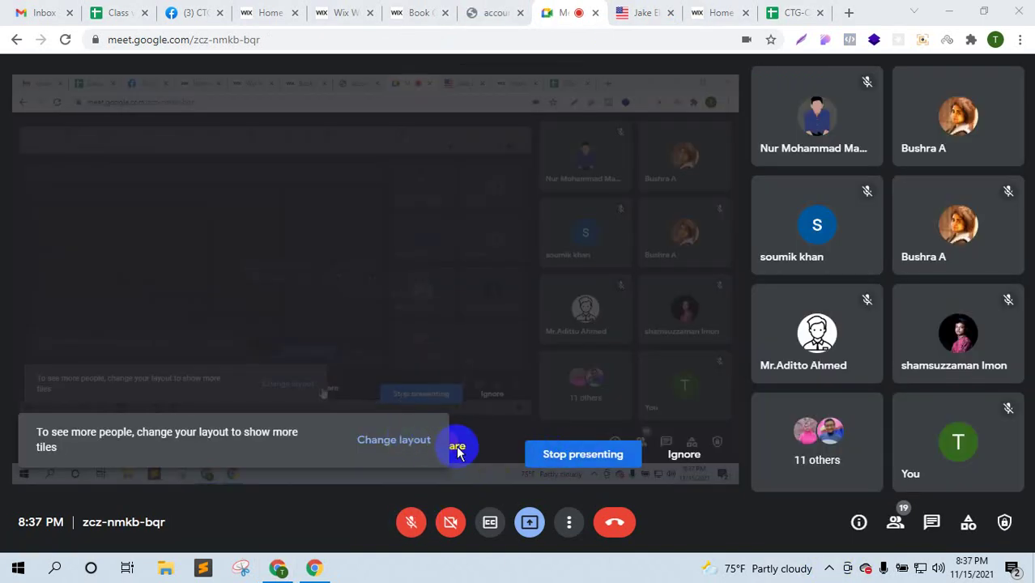
pyautogui.click(461, 451)
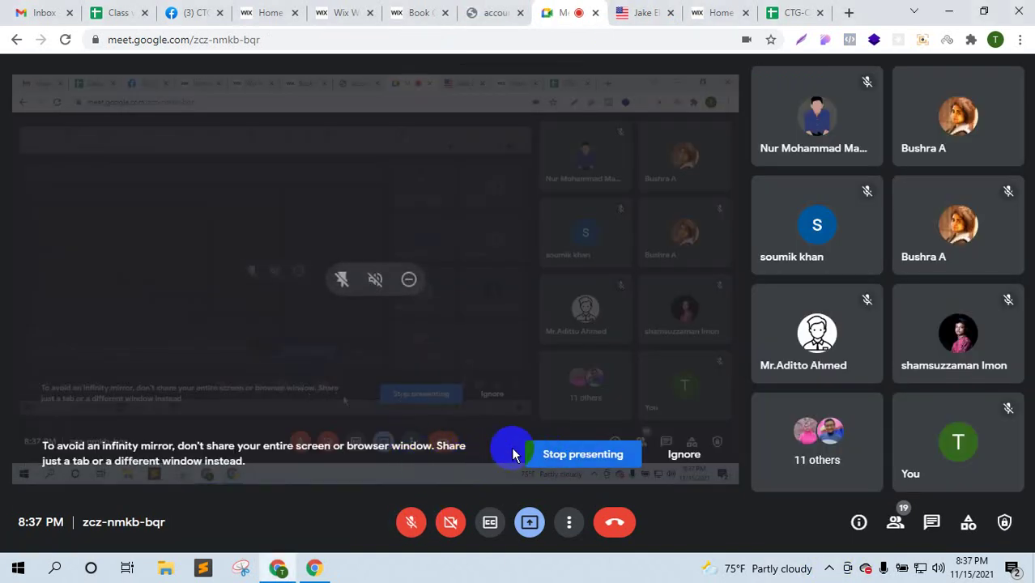
pyautogui.click(407, 520)
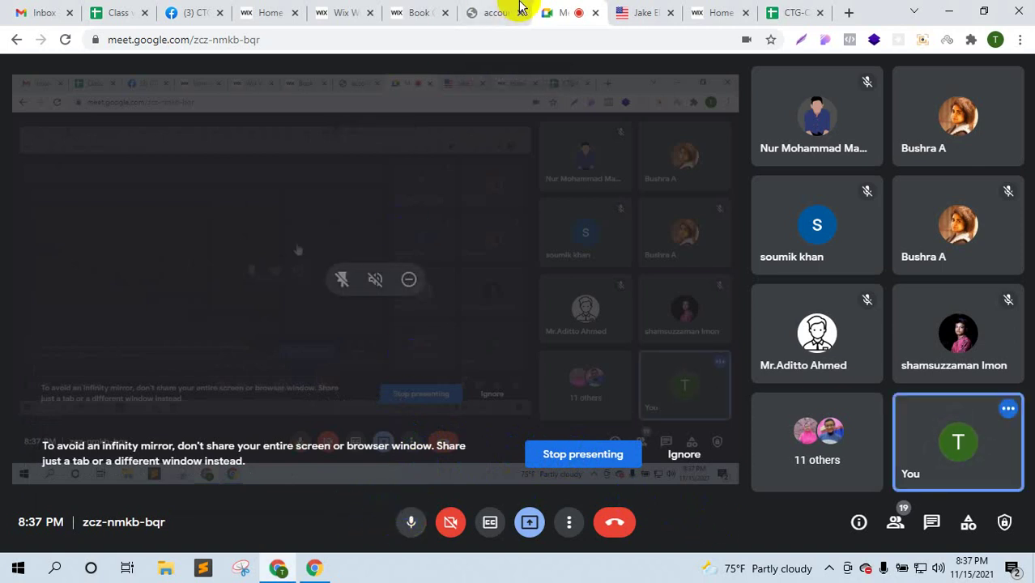
pyautogui.click(929, 519)
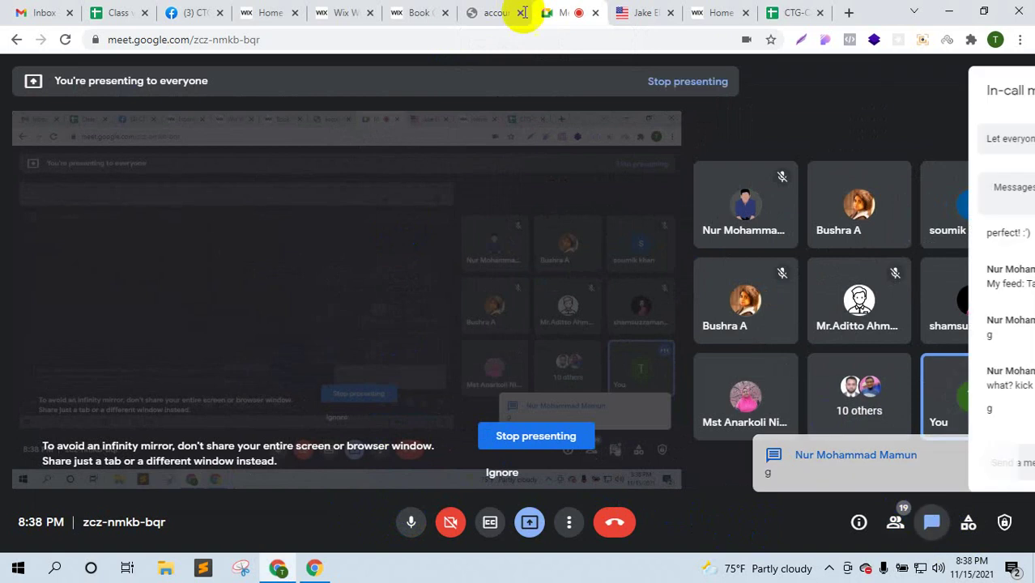
pyautogui.click(509, 11)
pyautogui.click(66, 41)
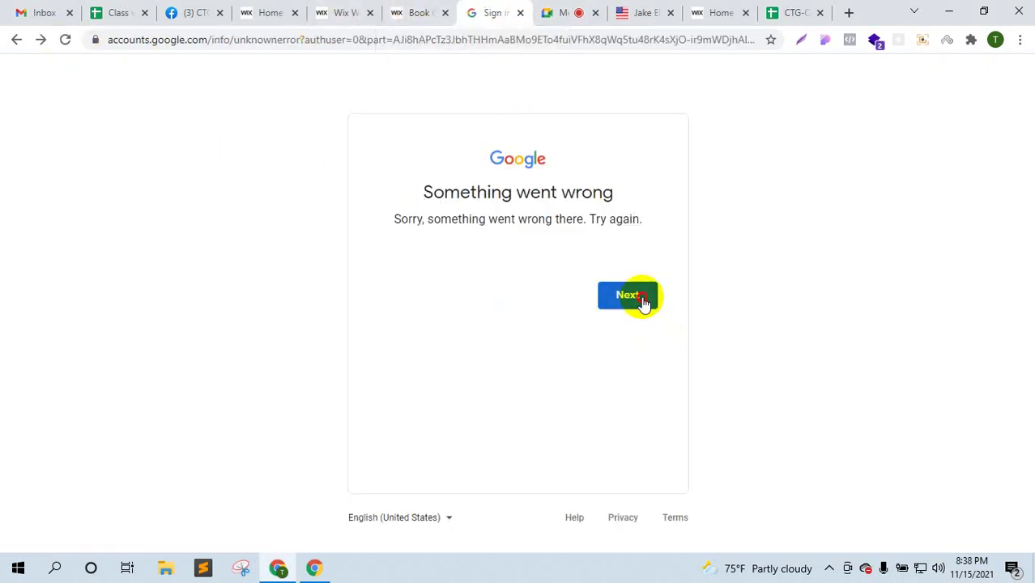
# - Retry the failed Google sign-in twice, then close that tab
pyautogui.click(645, 302)
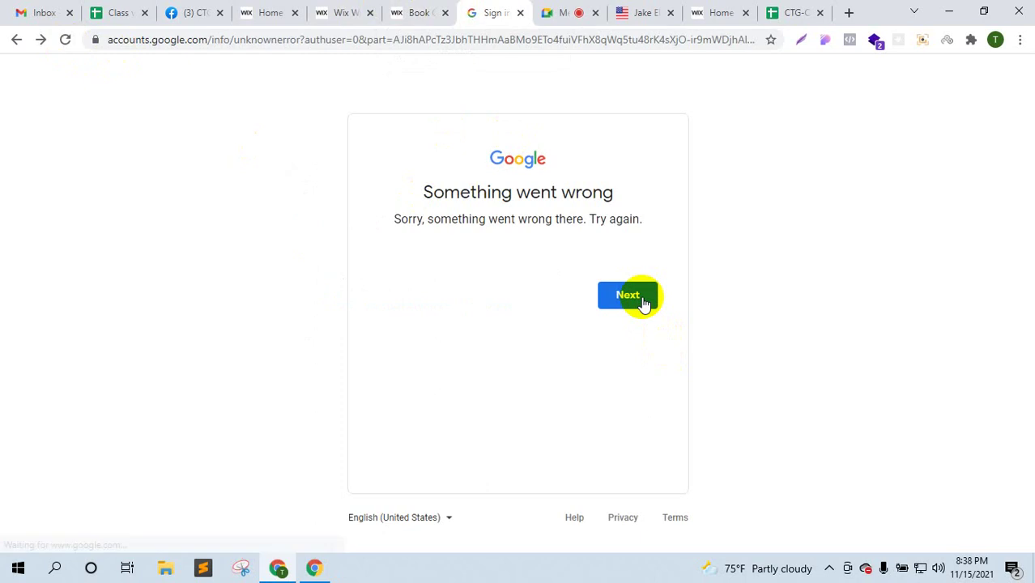
pyautogui.click(645, 302)
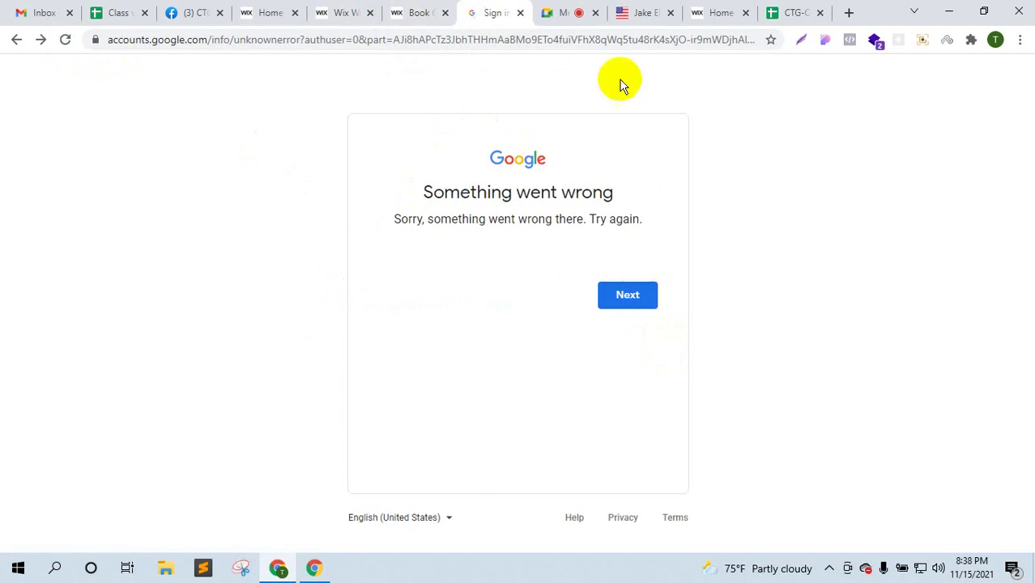
pyautogui.click(520, 13)
# - Search Google for 'calendly' in a new tab and open the Calendly website
pyautogui.click(773, 14)
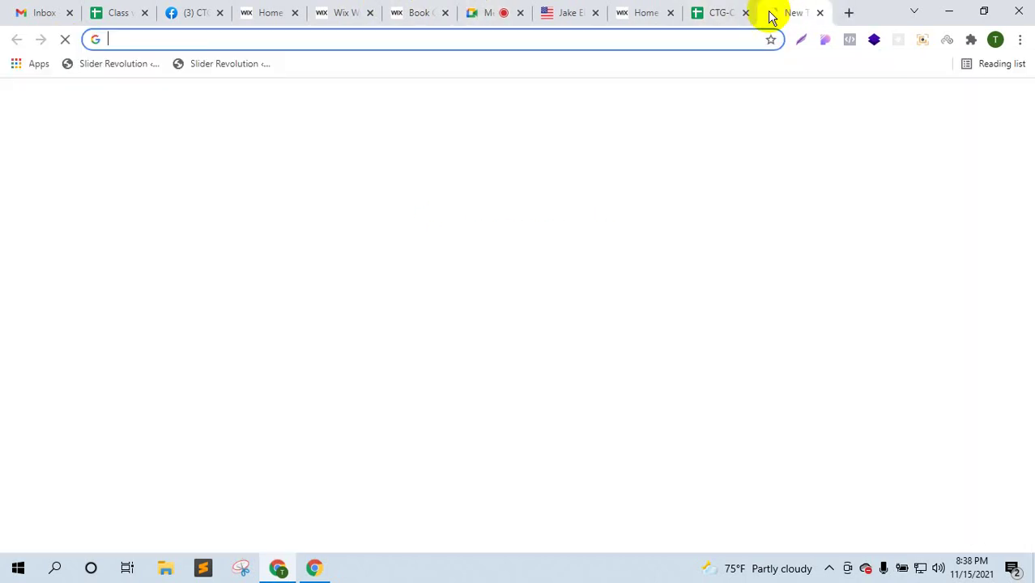
pyautogui.write('calendly')
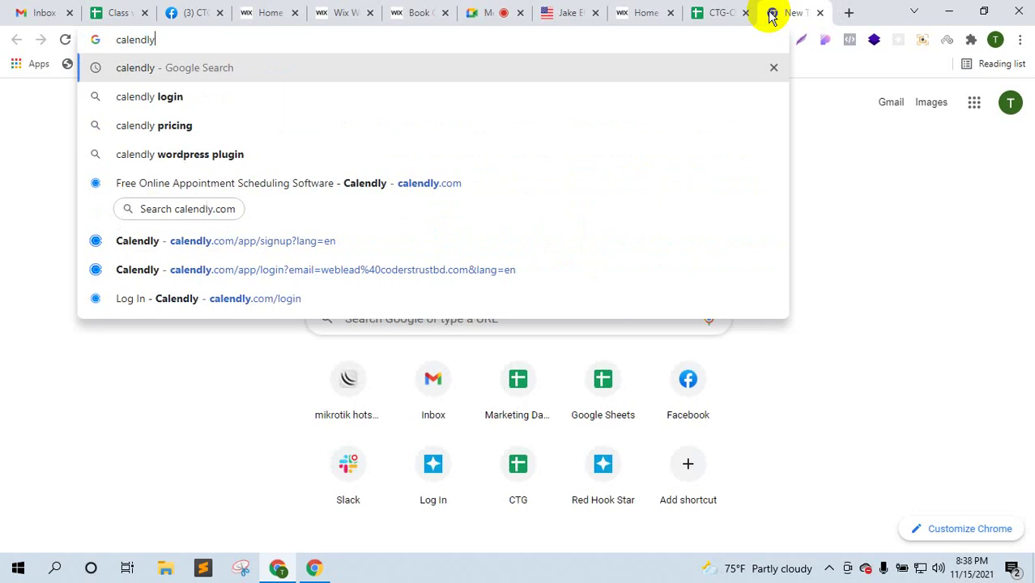
pyautogui.press('Return')
pyautogui.moveTo(651, 7); pyautogui.dragTo(479, 10)
pyautogui.click(358, 227)
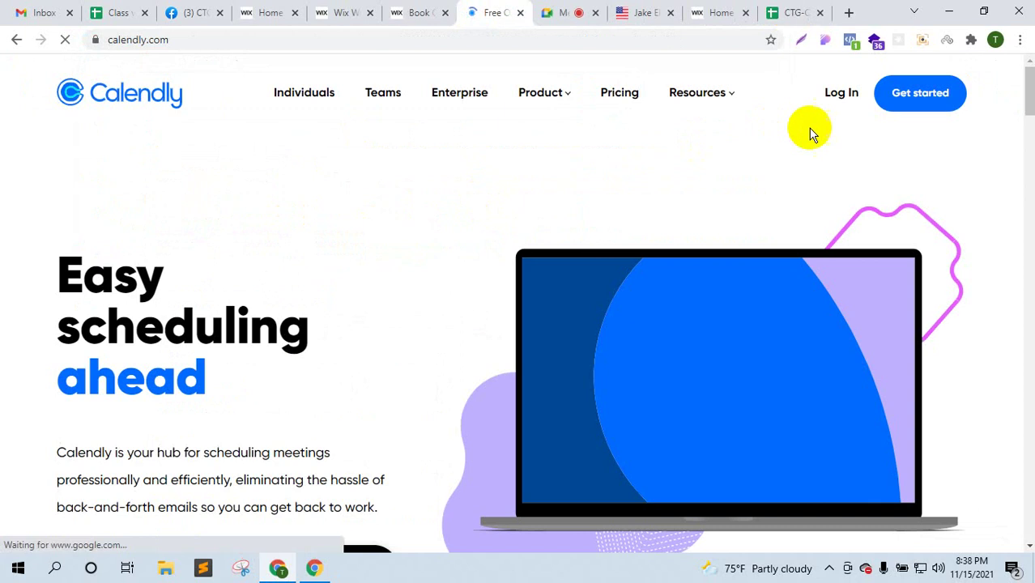
# - Enter the work e-mail address in Calendly's sign-up form and submit it
pyautogui.click(908, 94)
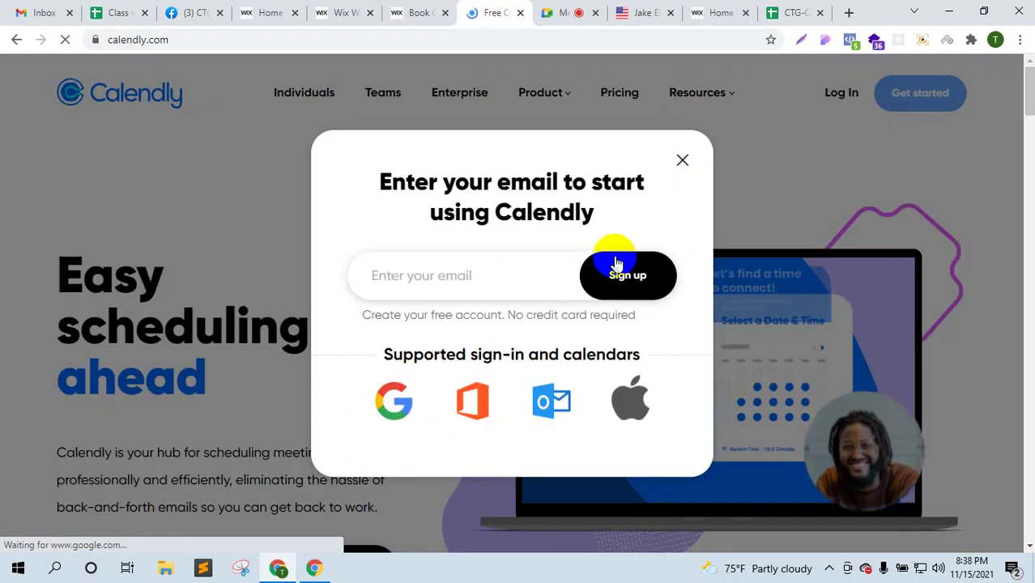
pyautogui.click(492, 286)
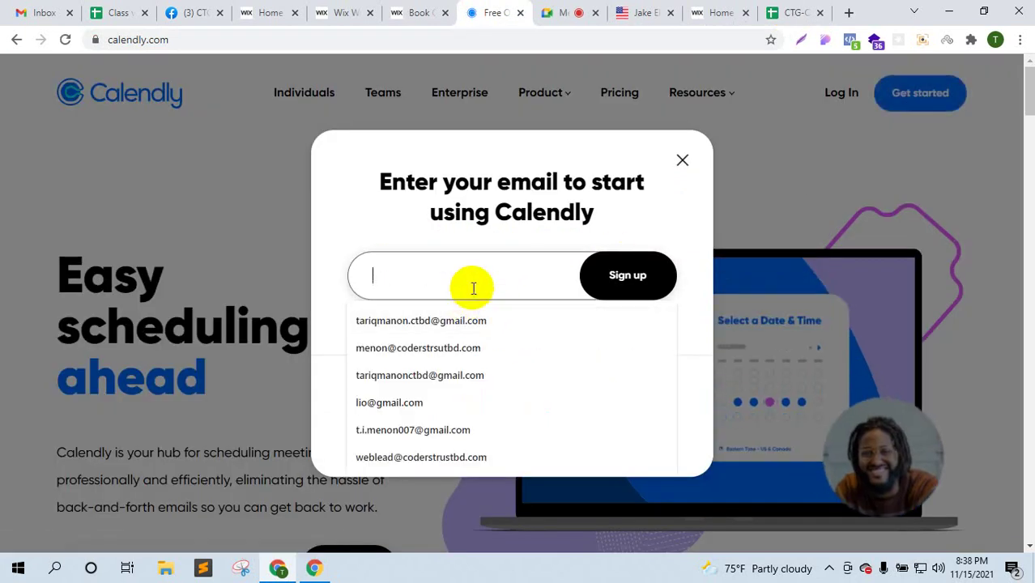
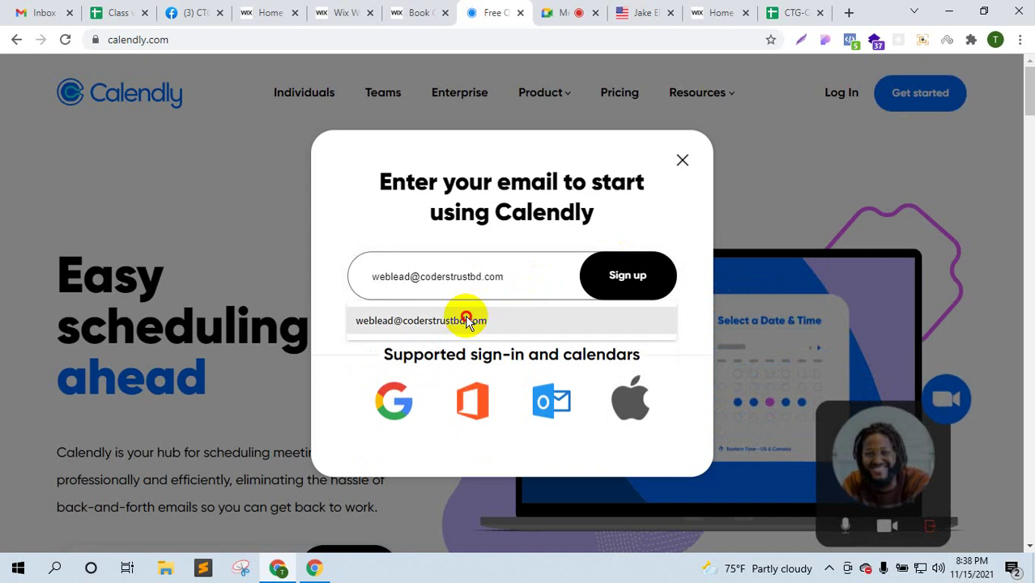
pyautogui.click(472, 320)
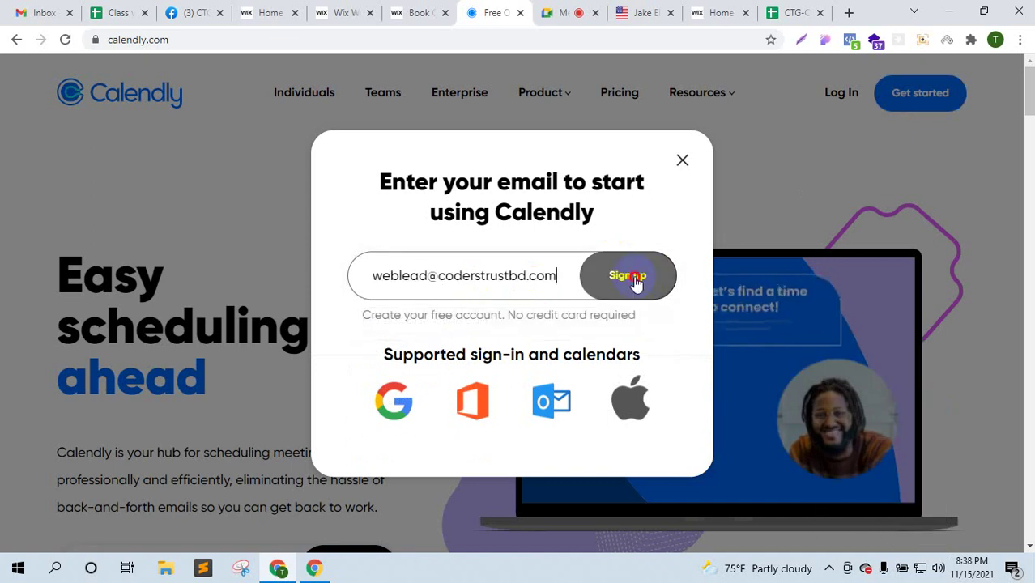
pyautogui.click(636, 279)
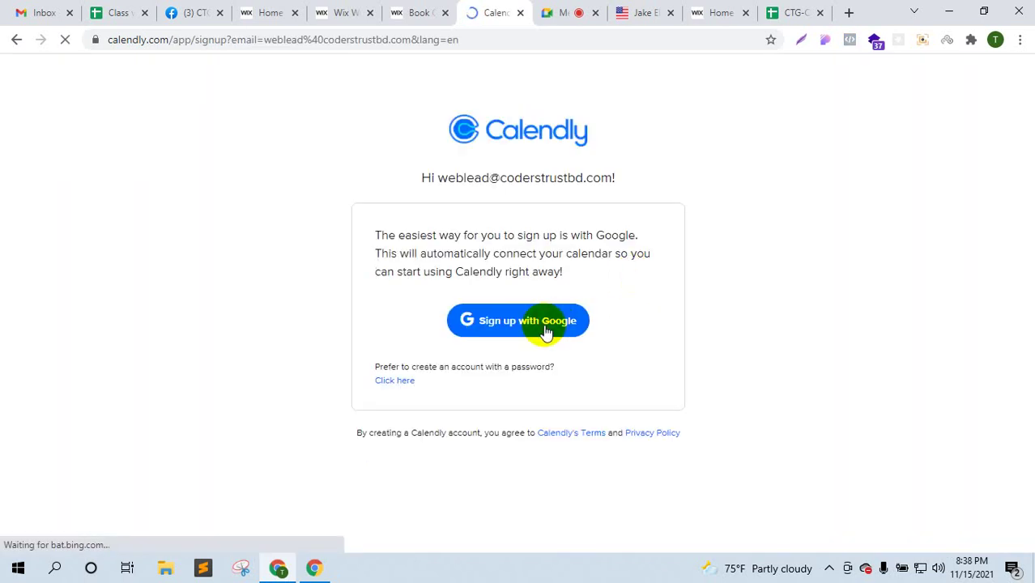
# - Sign up for Calendly with the work Google account and allow access to its calendars
pyautogui.click(545, 329)
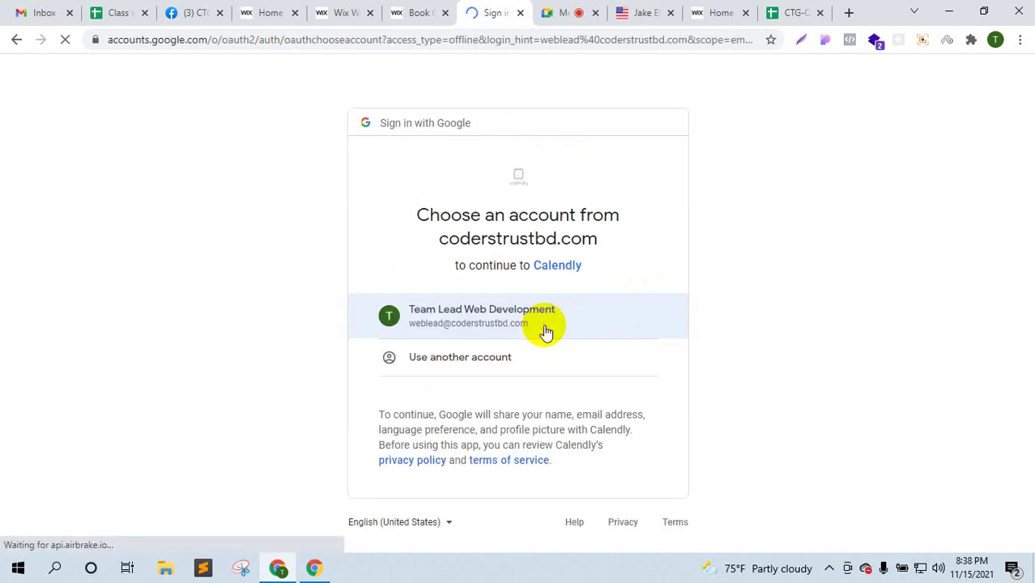
pyautogui.click(543, 324)
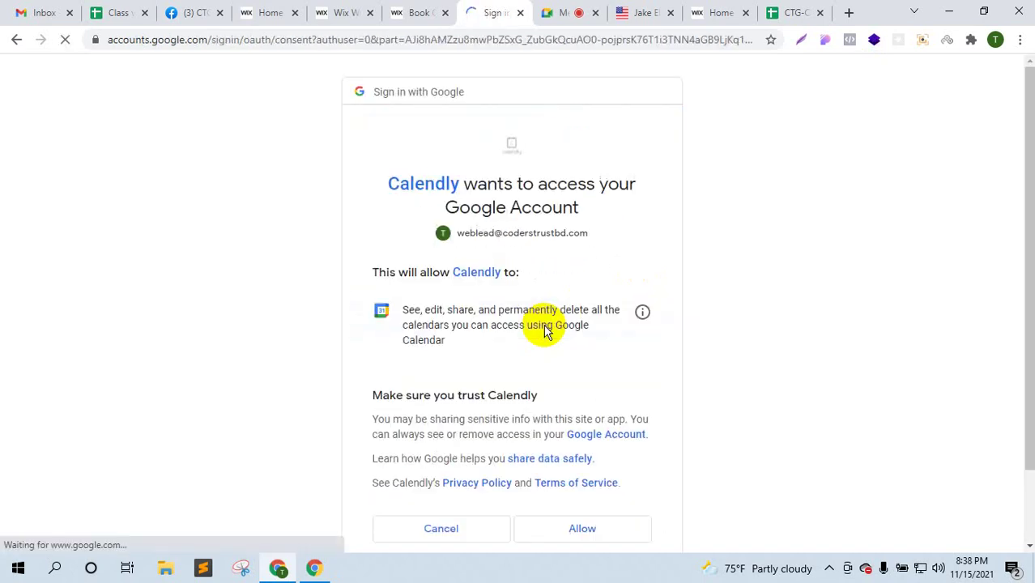
pyautogui.scroll(-2, 545, 329)
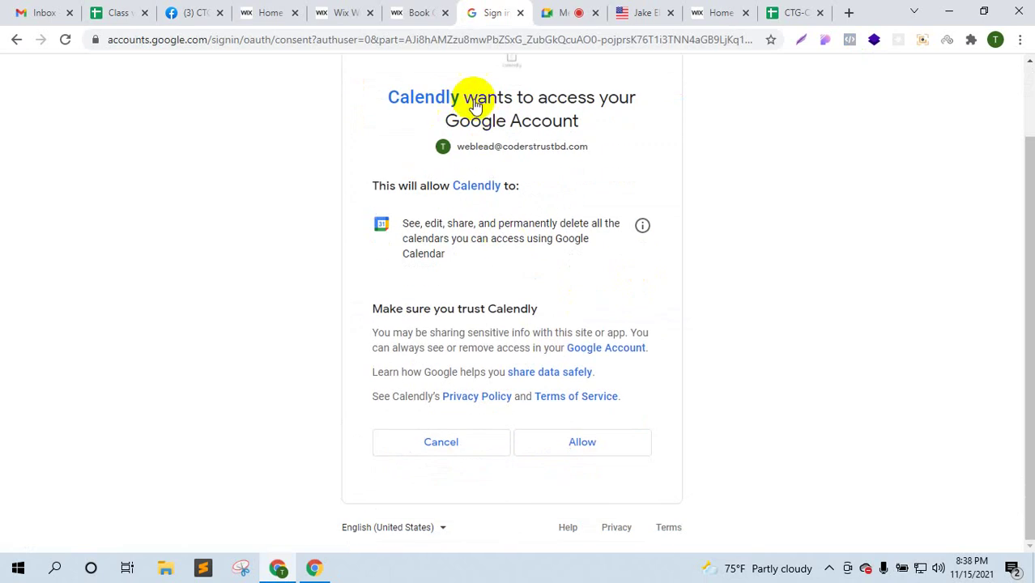
pyautogui.click(586, 439)
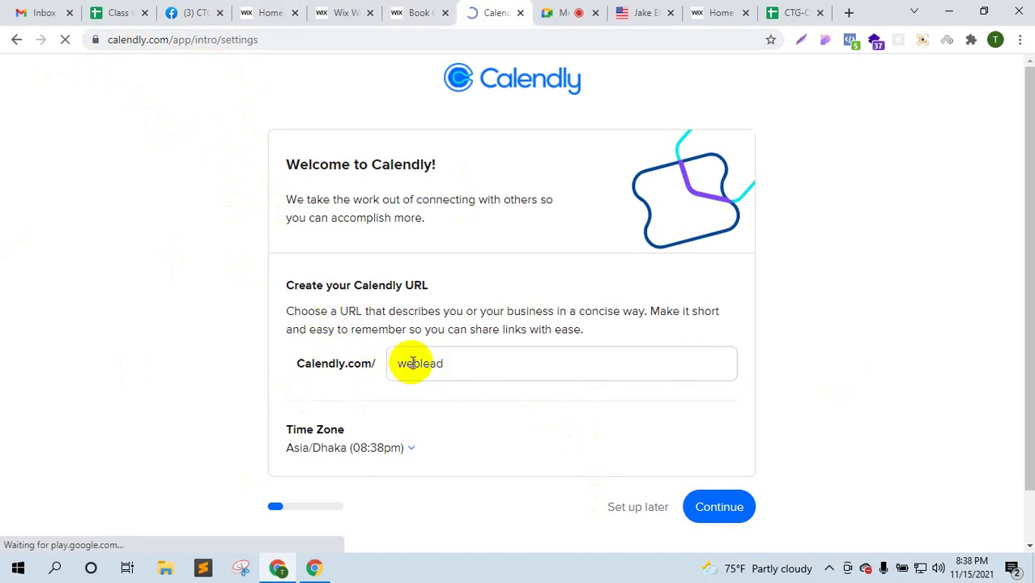
# - Change the Calendly URL slug to tariqmanon
pyautogui.moveTo(444, 363); pyautogui.dragTo(392, 363)
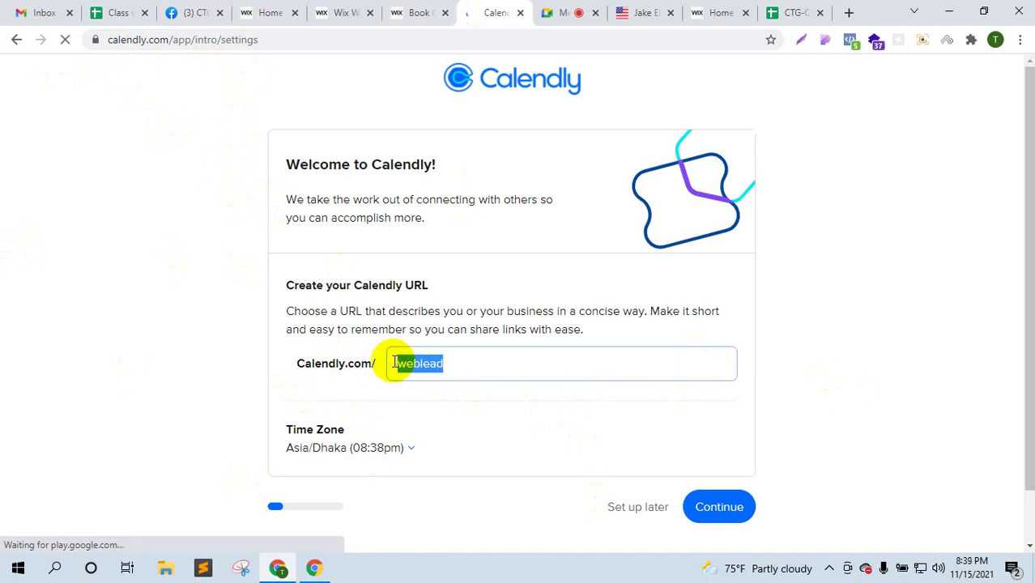
pyautogui.press('BackSpace')
pyautogui.write('tariqmanon')
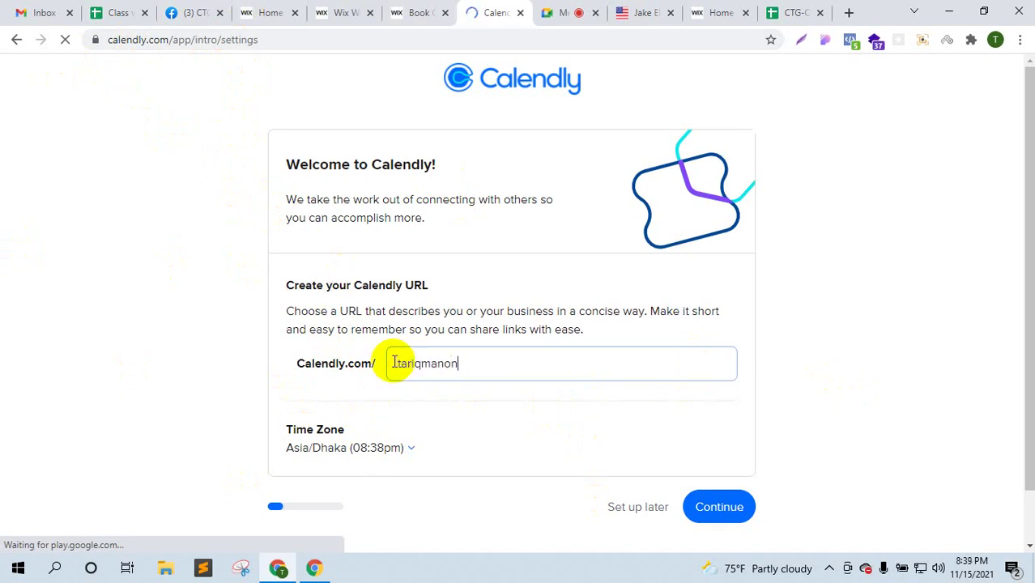
pyautogui.click(720, 511)
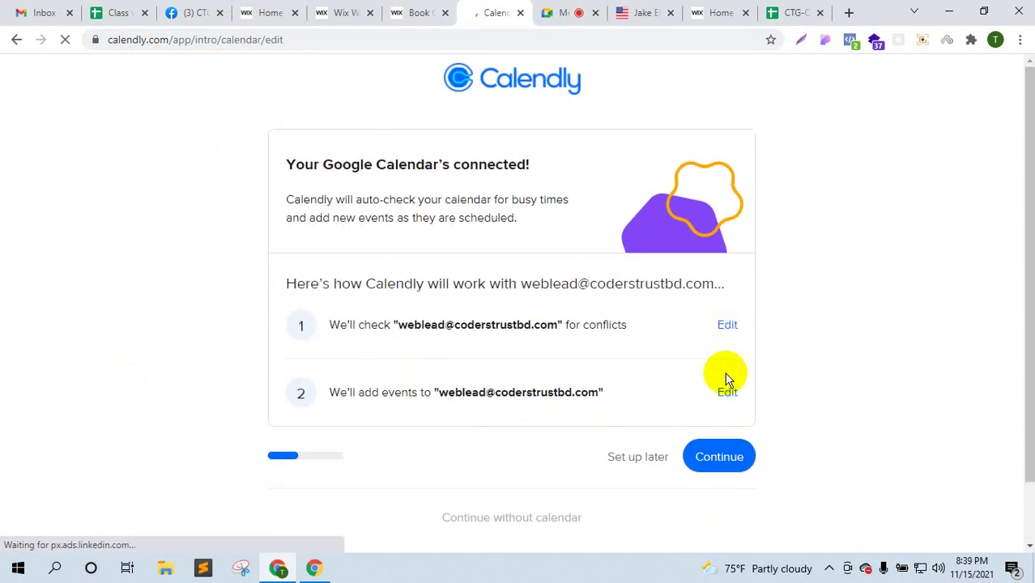
# - Accept the connected calendar and default 9–5 weekday availability, choose the Education role, and finish onboarding
pyautogui.click(728, 457)
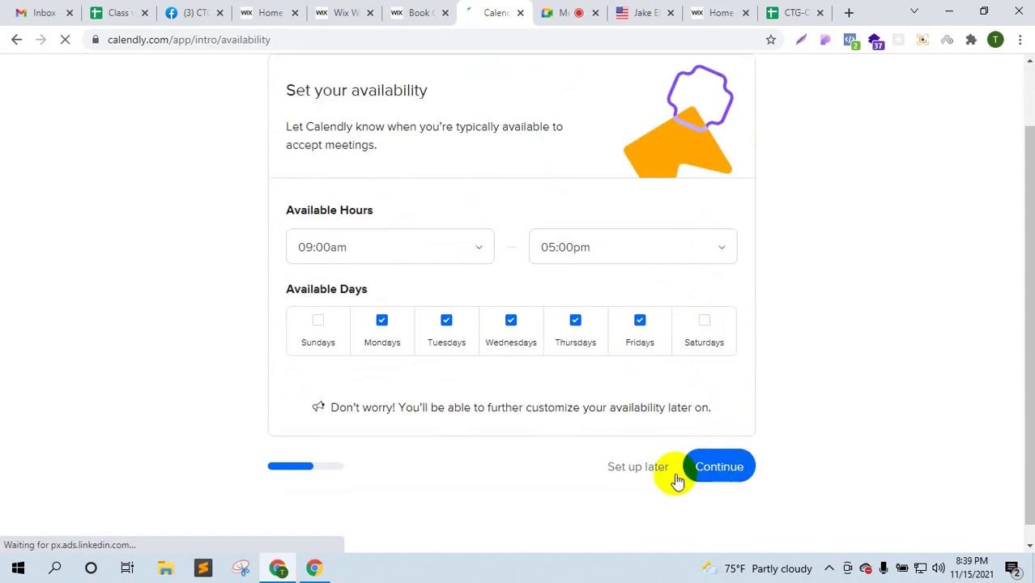
pyautogui.click(738, 473)
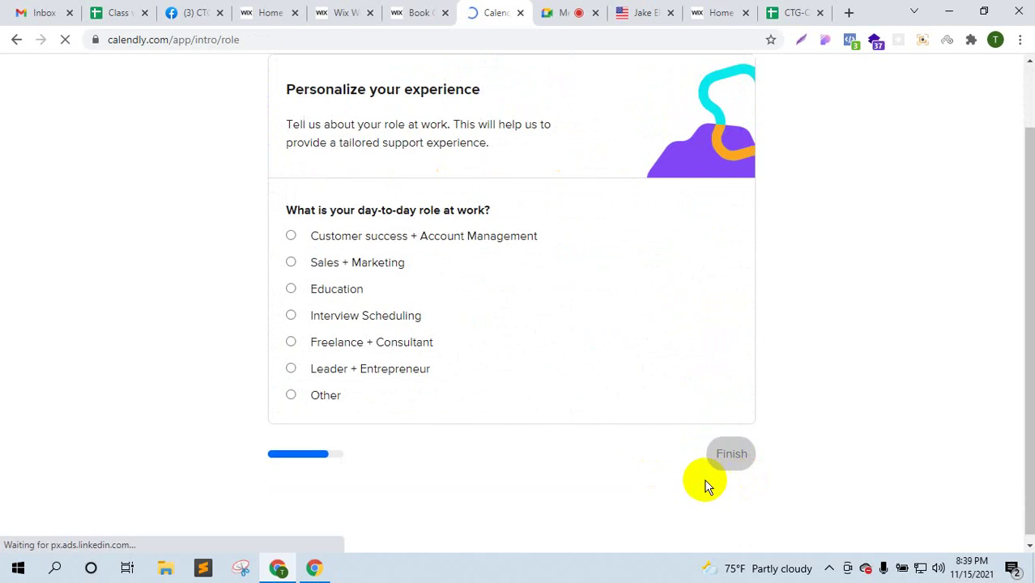
pyautogui.click(328, 292)
pyautogui.click(723, 463)
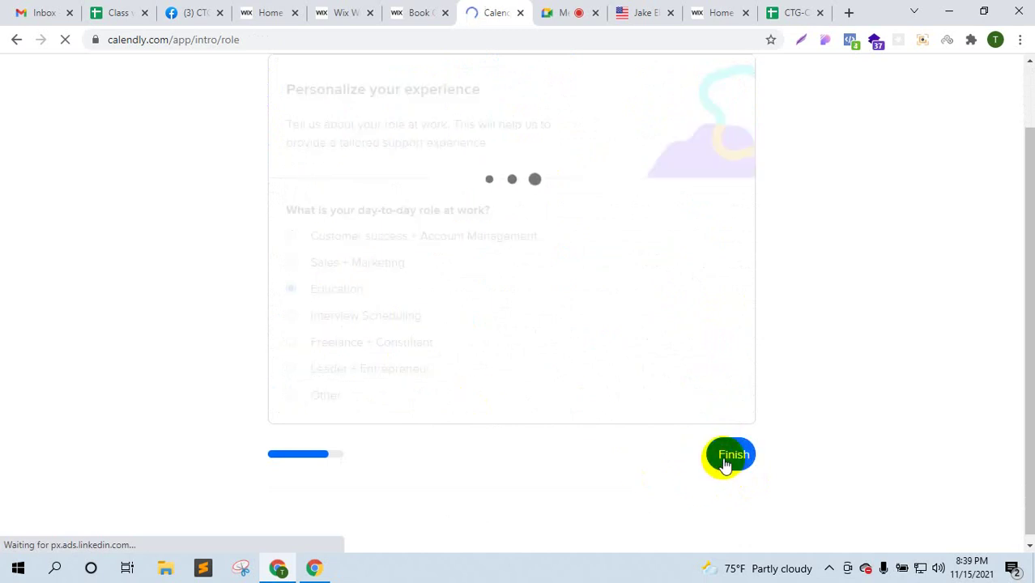
pyautogui.click(722, 464)
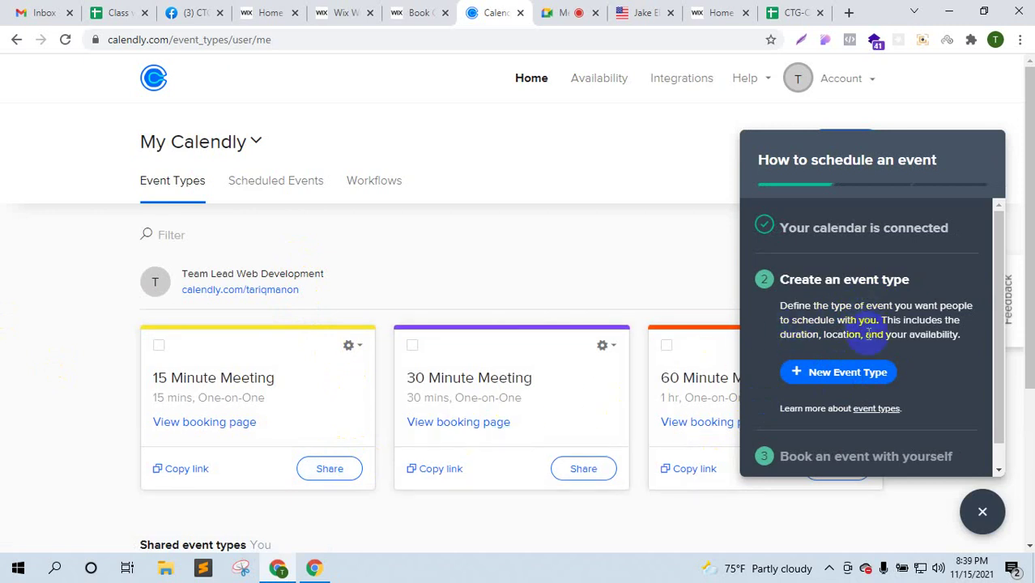
# - Create a new One-on-One event type named 'Shopify & Wix Consulting', correcting the typos
pyautogui.click(846, 374)
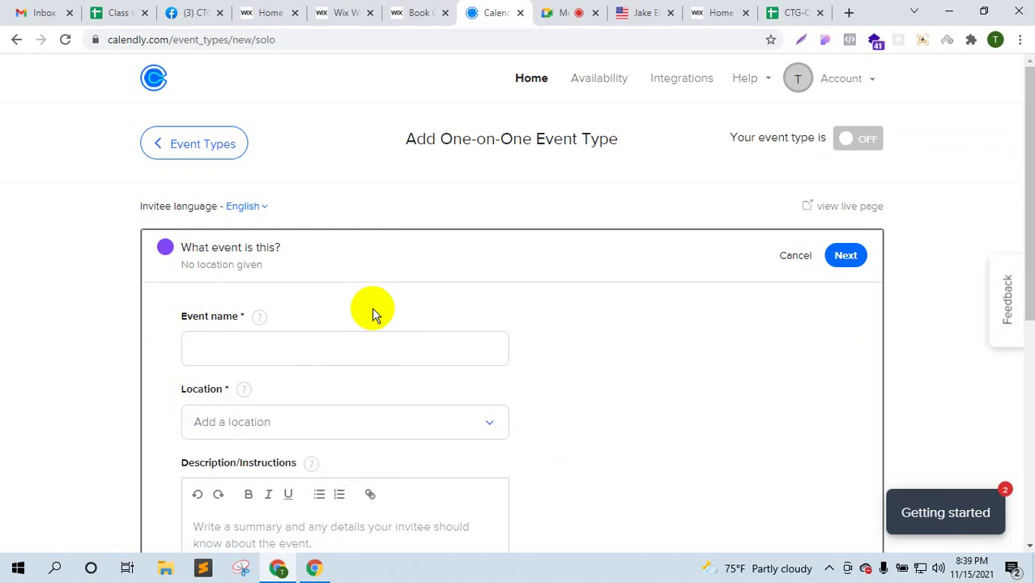
pyautogui.click(317, 345)
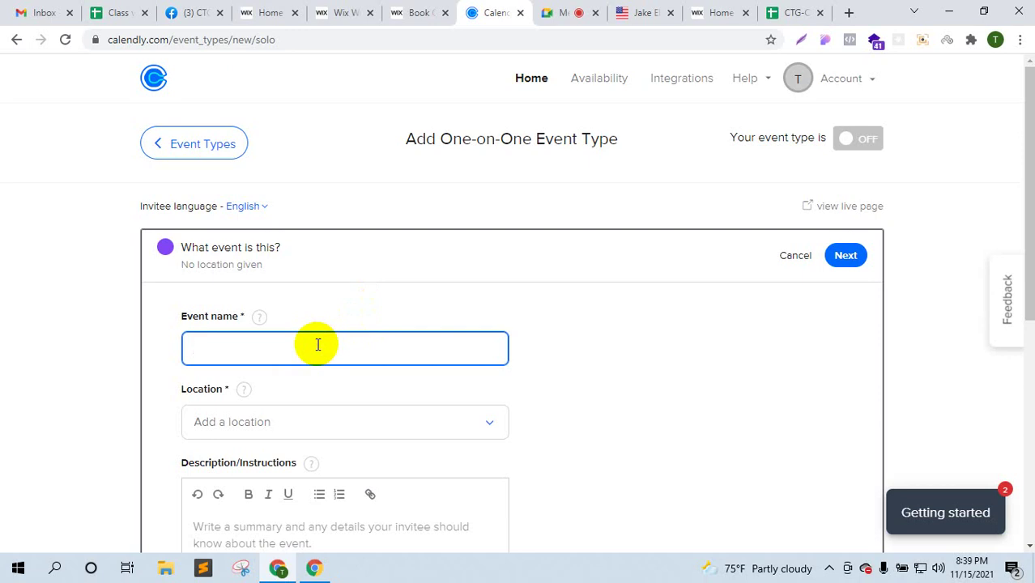
pyautogui.write('SHopify ')
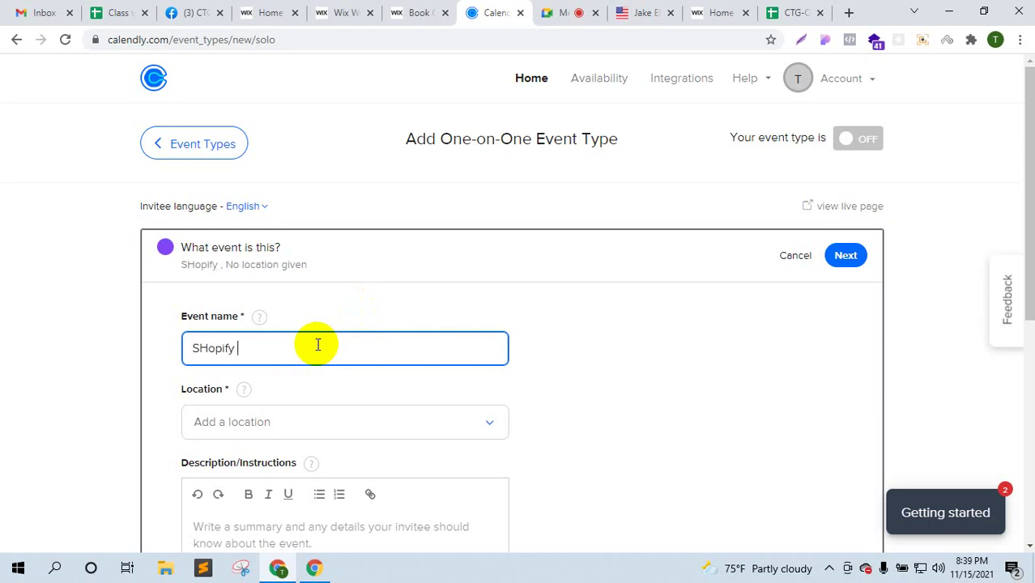
pyautogui.write('& Wix Con')
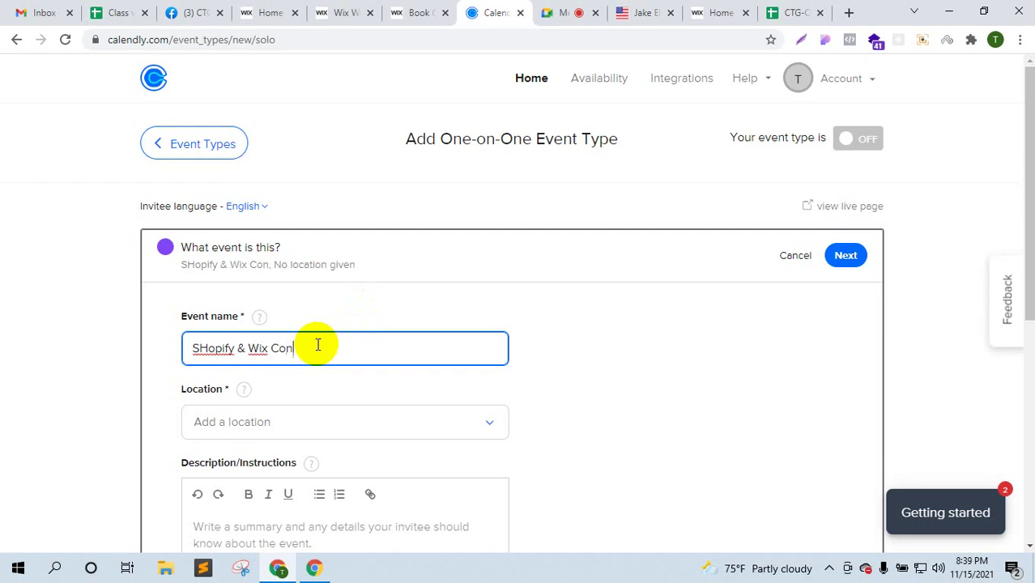
pyautogui.write('sul')
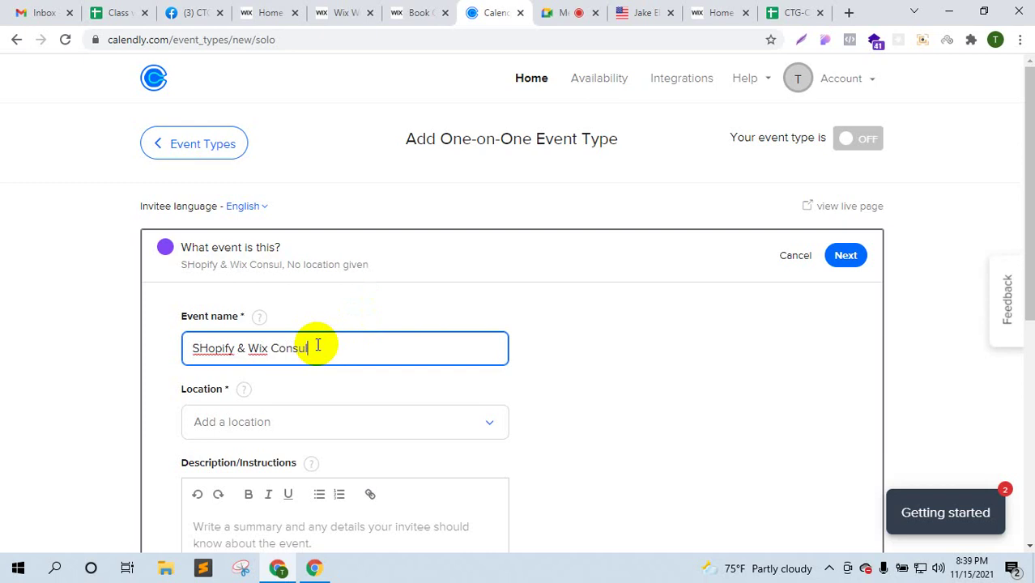
pyautogui.press('BackSpace')
pyautogui.press('BackSpace')
pyautogui.write('l')
pyautogui.press('BackSpace')
pyautogui.write('ulting')
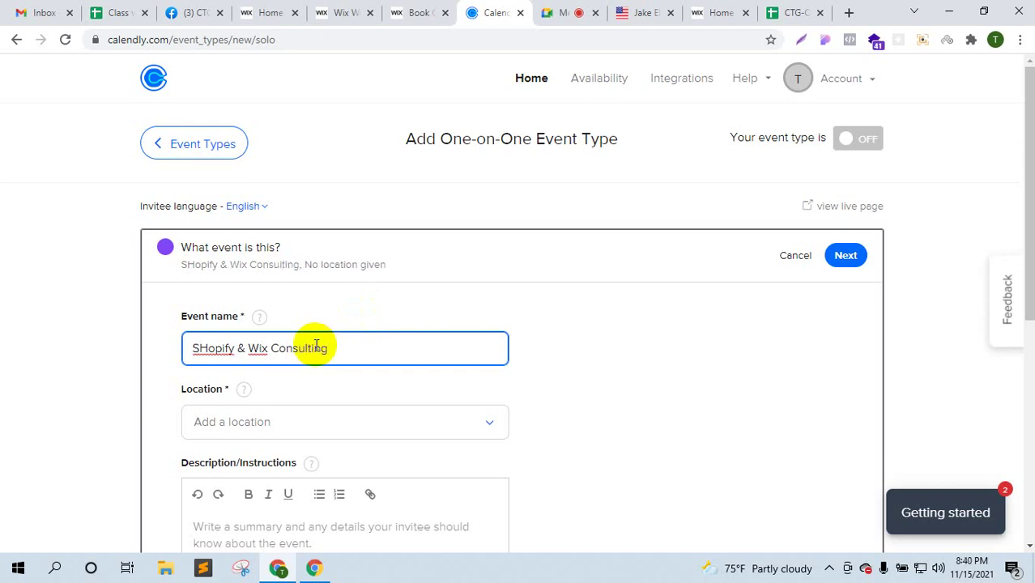
pyautogui.click(208, 347)
pyautogui.press('BackSpace')
pyautogui.write('h')
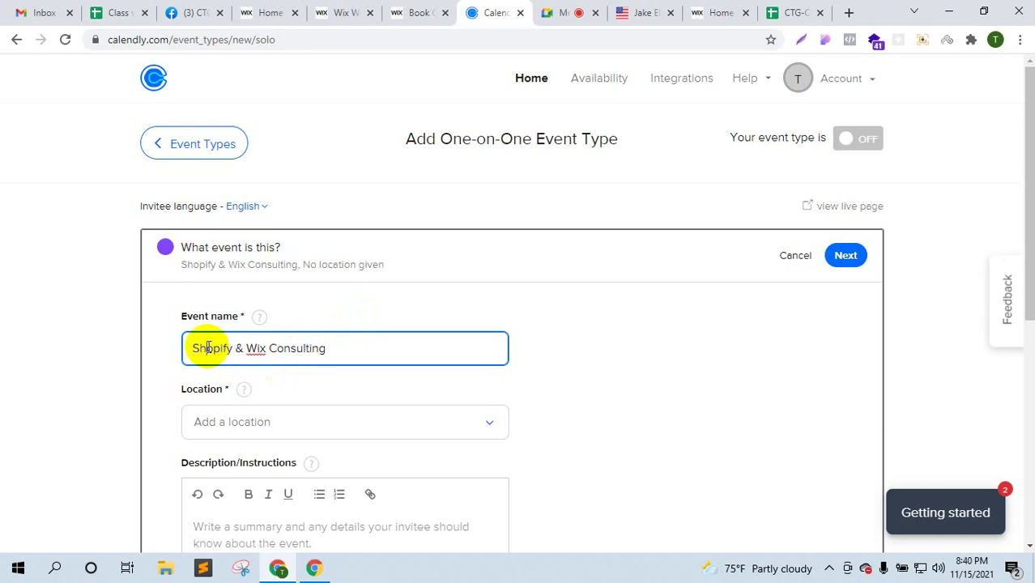
pyautogui.click(347, 383)
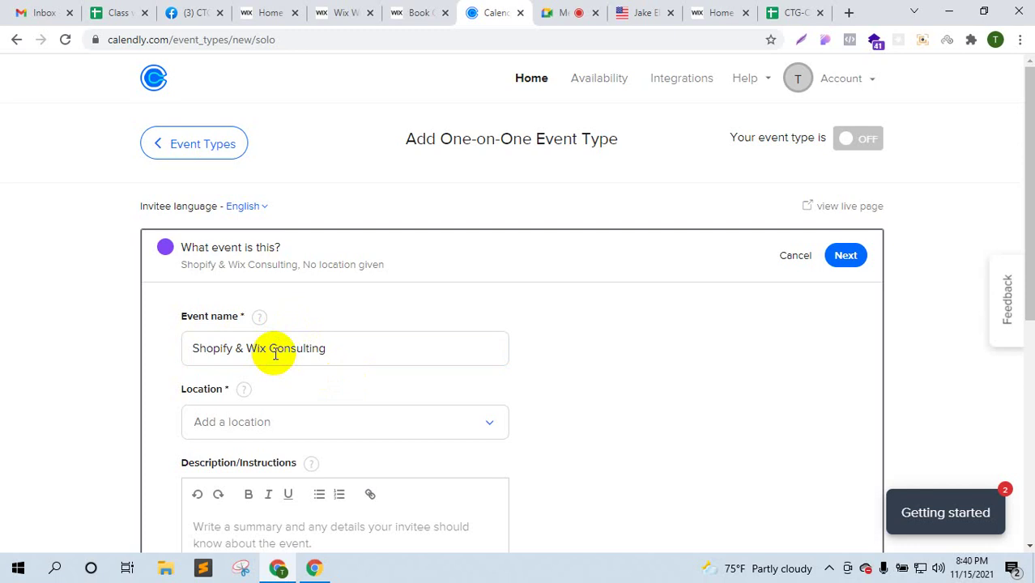
pyautogui.scroll(-1, 275, 354)
# - Admit the waiting guest in the Meet call and set the event location to Google Meet
pyautogui.click(346, 347)
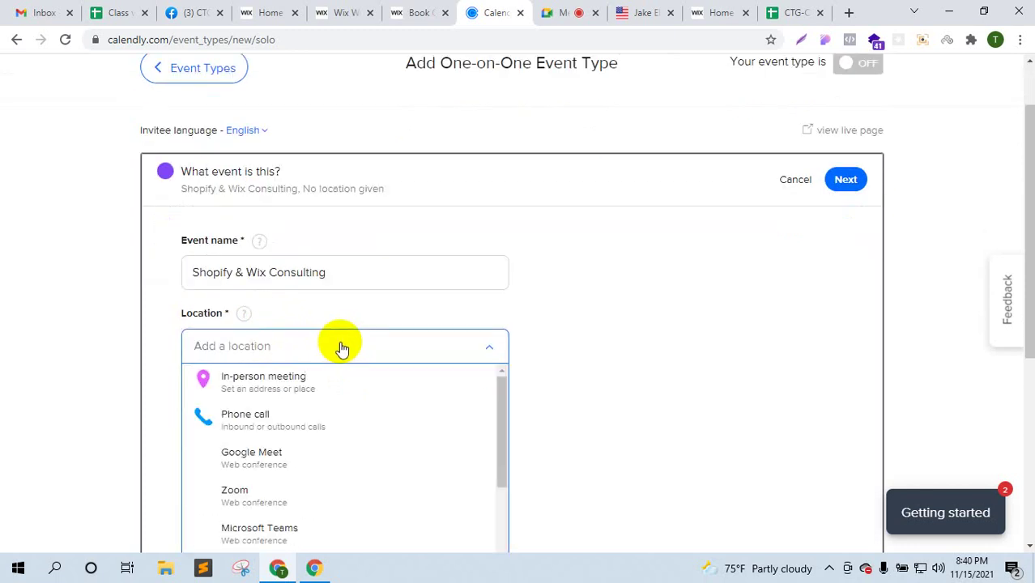
pyautogui.click(554, 13)
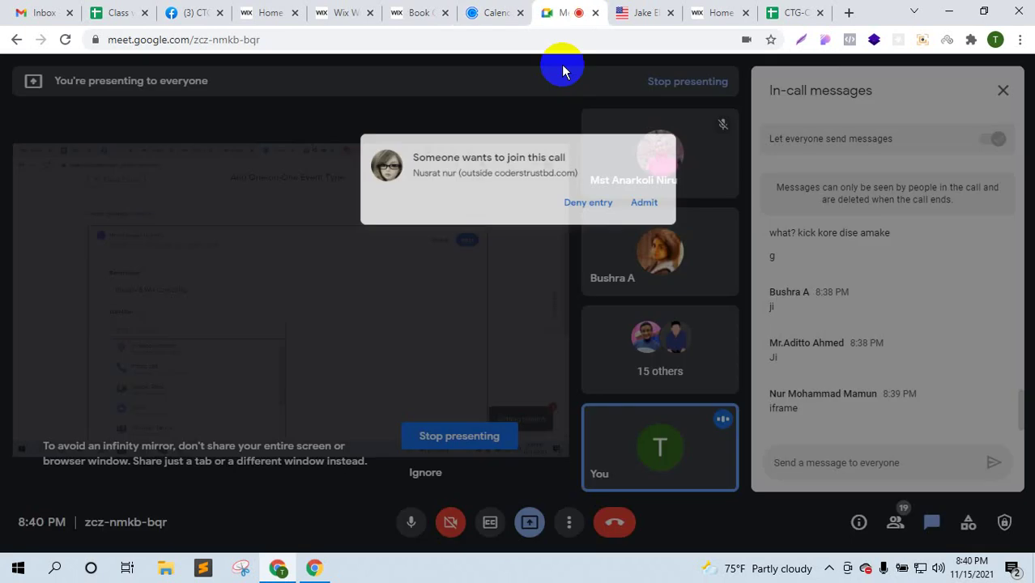
pyautogui.click(663, 145)
pyautogui.click(492, 12)
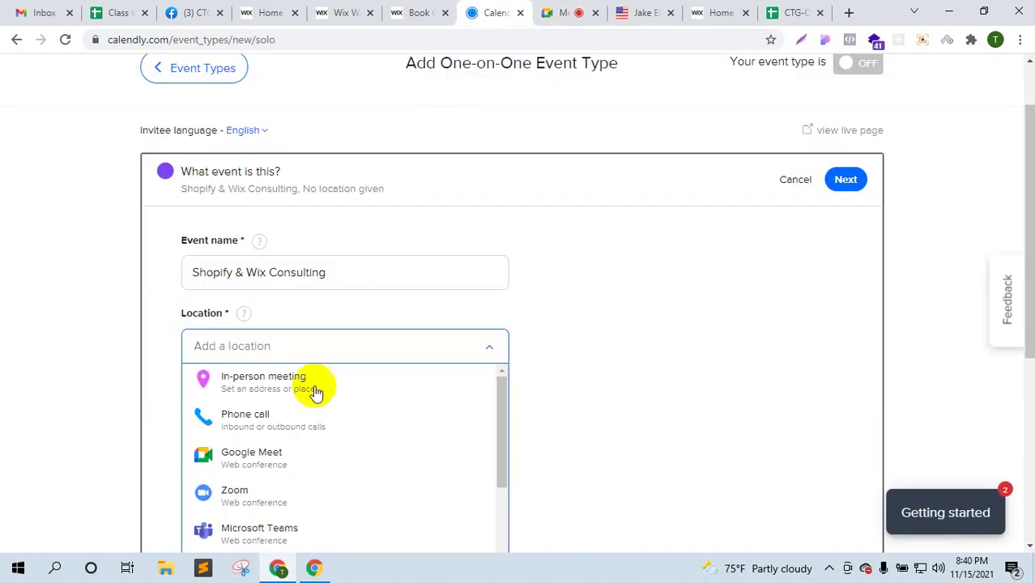
pyautogui.click(283, 456)
pyautogui.scroll(-2, 745, 341)
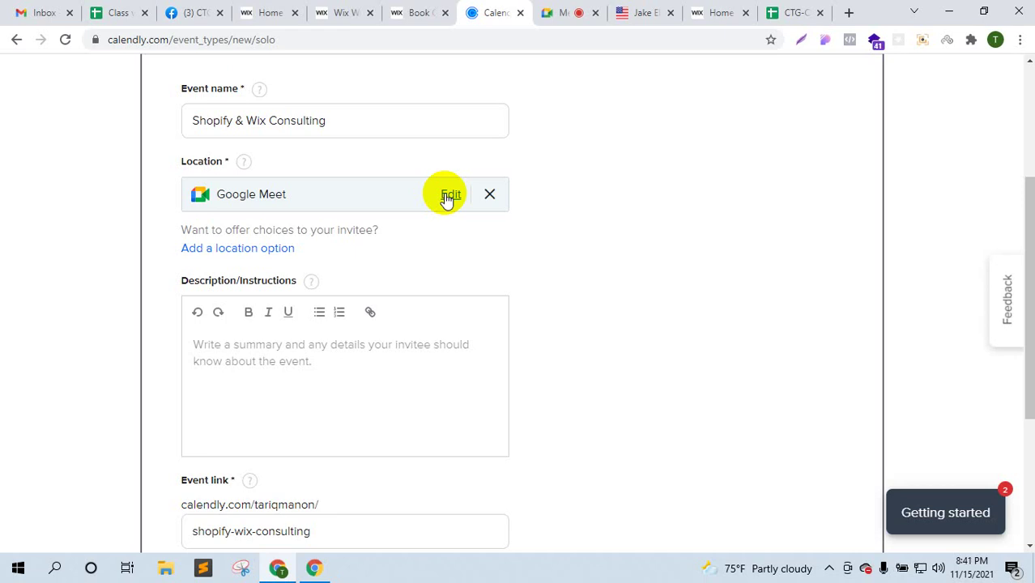
# - Enter the event description 'Helping as a virtual assistant', fixing the misspelling
pyautogui.click(399, 362)
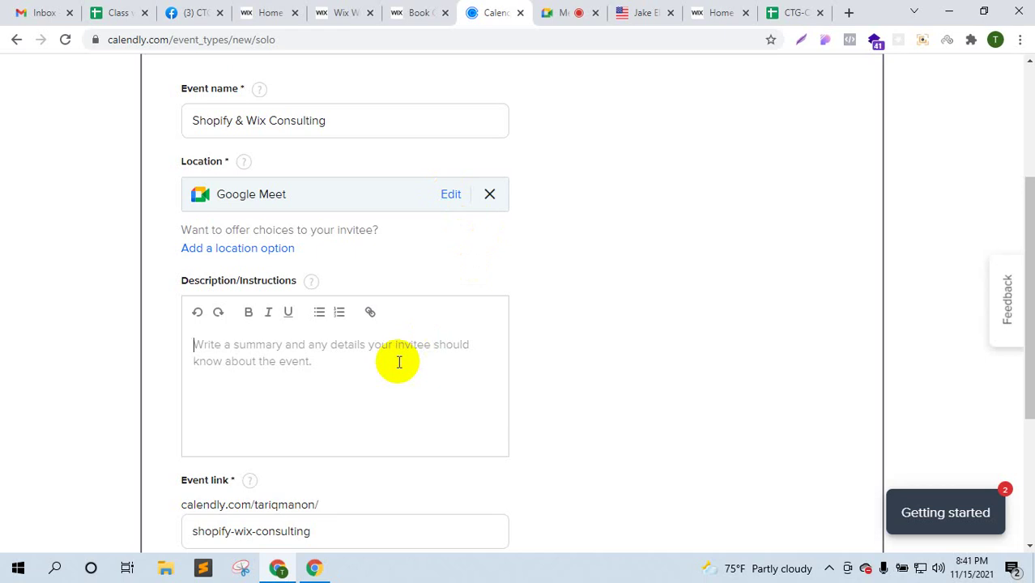
pyautogui.write('Helpingn')
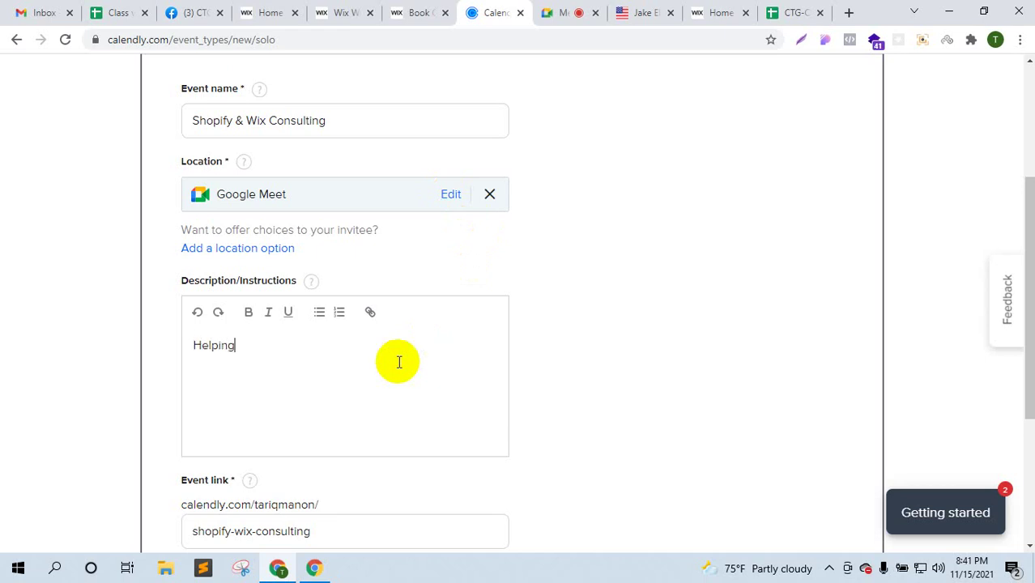
pyautogui.press('BackSpace')
pyautogui.press('BackSpace')
pyautogui.write('g as a virtual assitant')
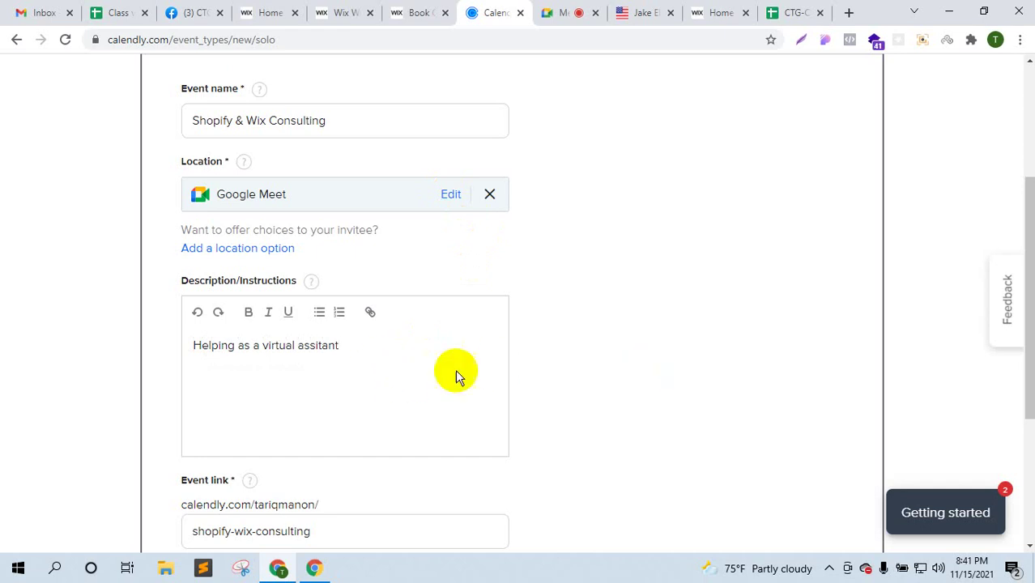
pyautogui.rightClick(321, 345)
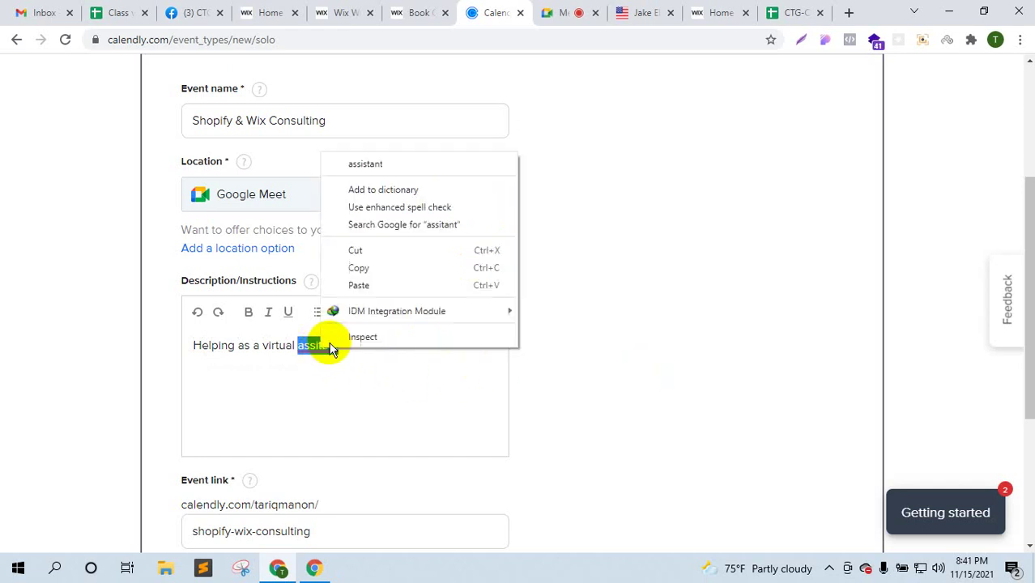
pyautogui.click(357, 162)
pyautogui.scroll(-2, 402, 373)
# - Shorten the event link to shopify-consulting by removing 'wix-'
pyautogui.click(381, 374)
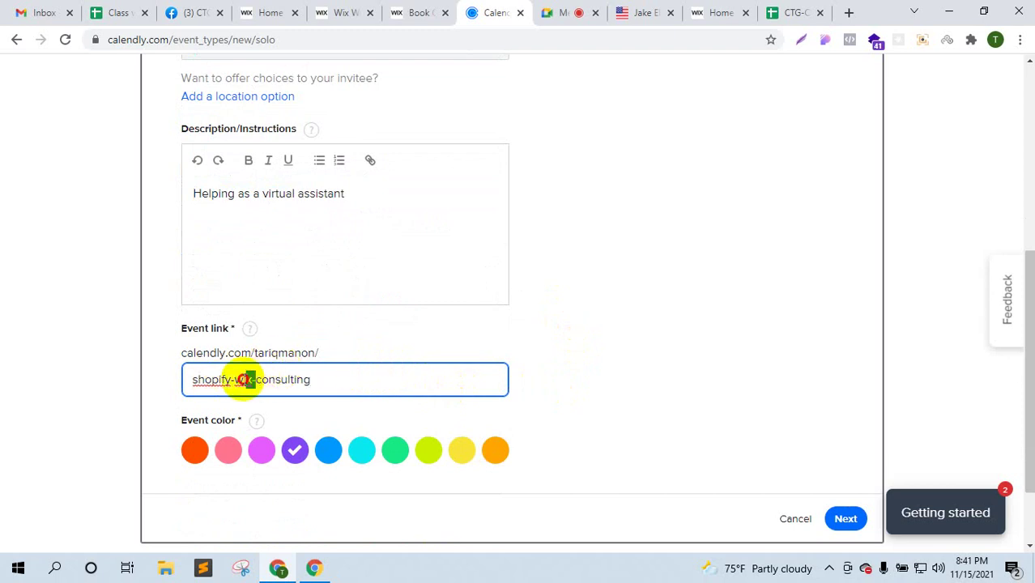
pyautogui.press('BackSpace')
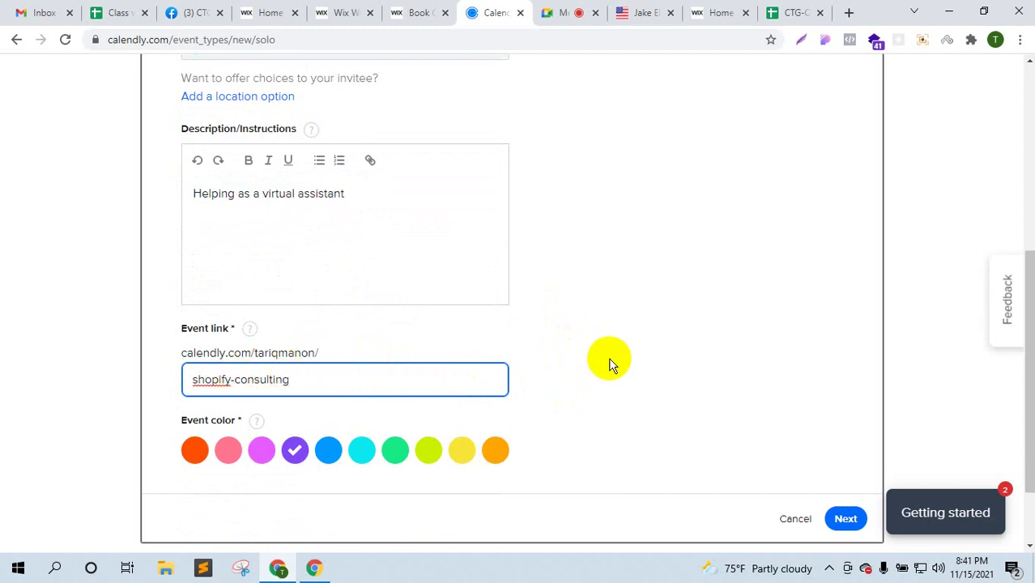
pyautogui.click(608, 359)
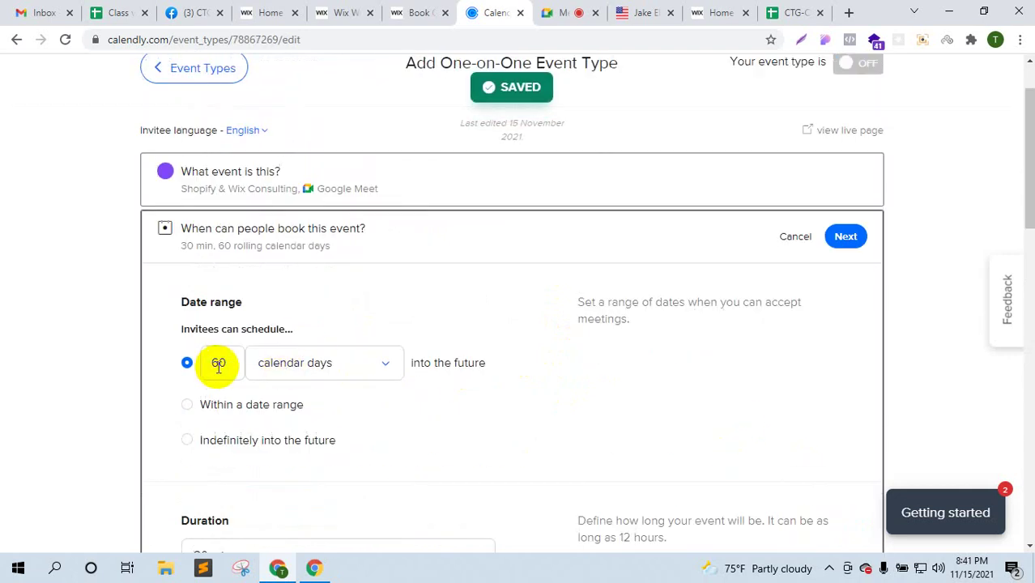
# - Limit bookings to the date range 15 Nov – 30 Nov 2021
pyautogui.click(320, 365)
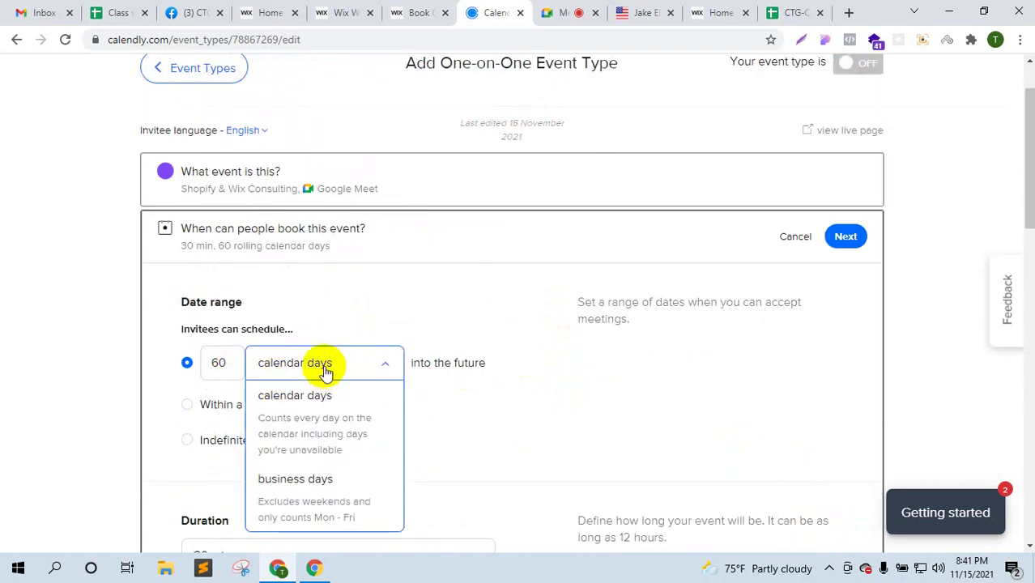
pyautogui.click(541, 356)
pyautogui.click(267, 405)
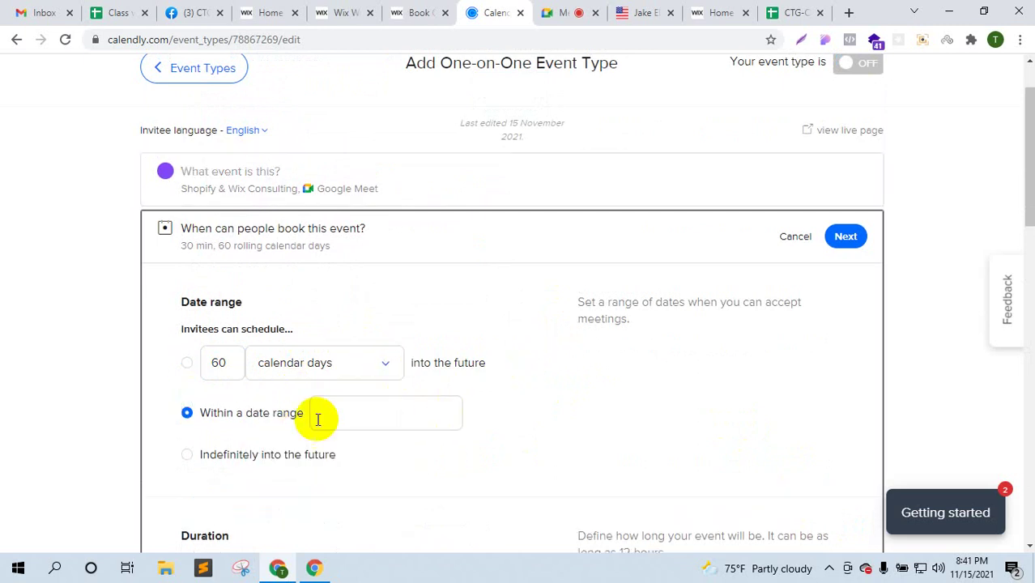
pyautogui.click(369, 417)
pyautogui.scroll(-2, 519, 354)
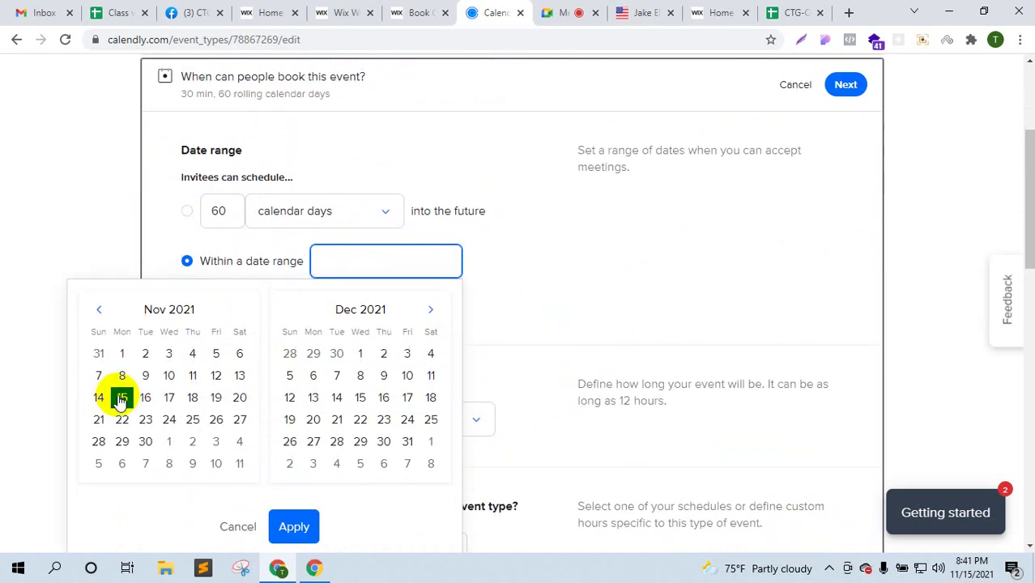
pyautogui.click(120, 398)
pyautogui.click(145, 441)
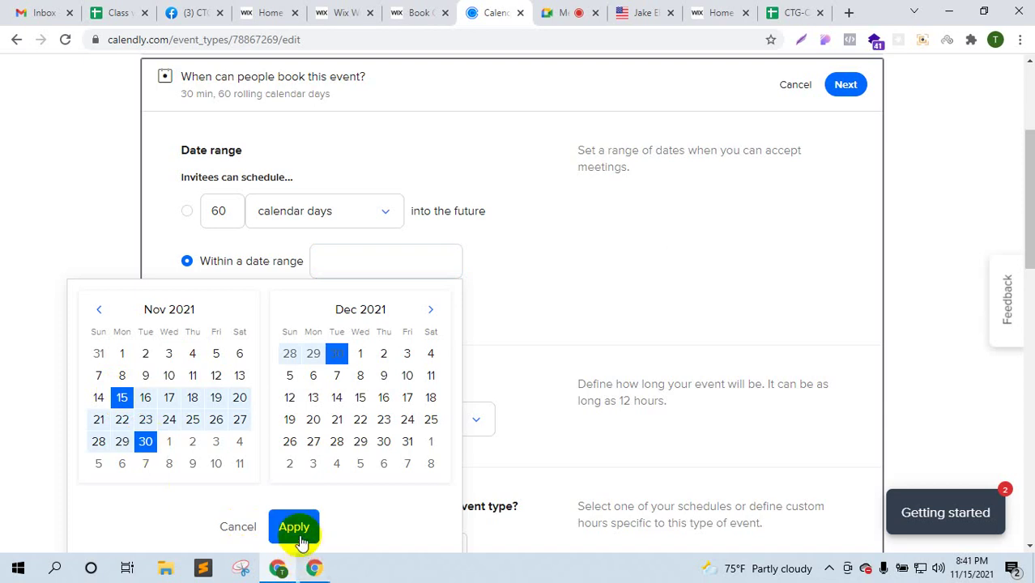
pyautogui.click(296, 528)
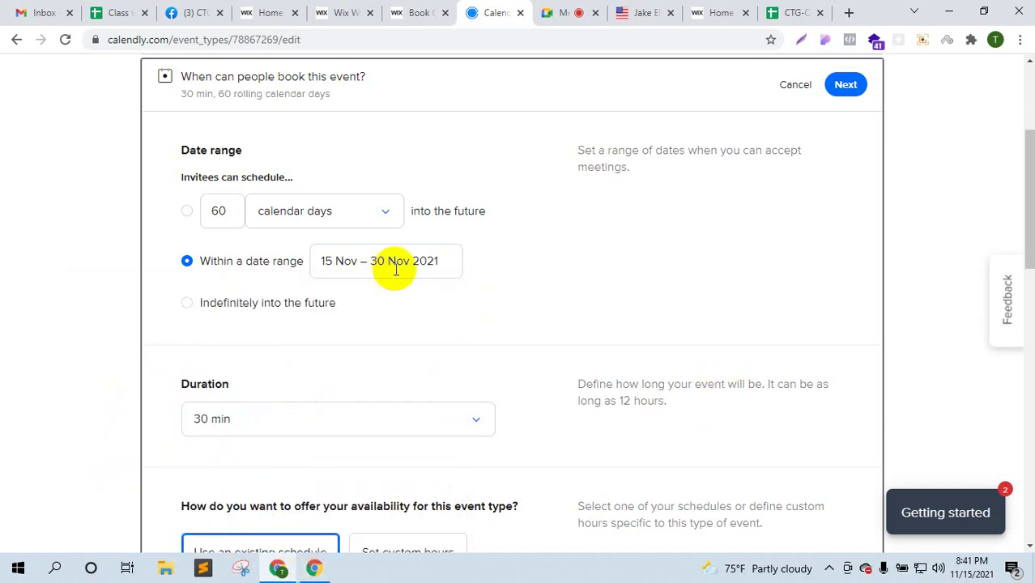
pyautogui.scroll(-2, 404, 300)
pyautogui.scroll(2, 366, 307)
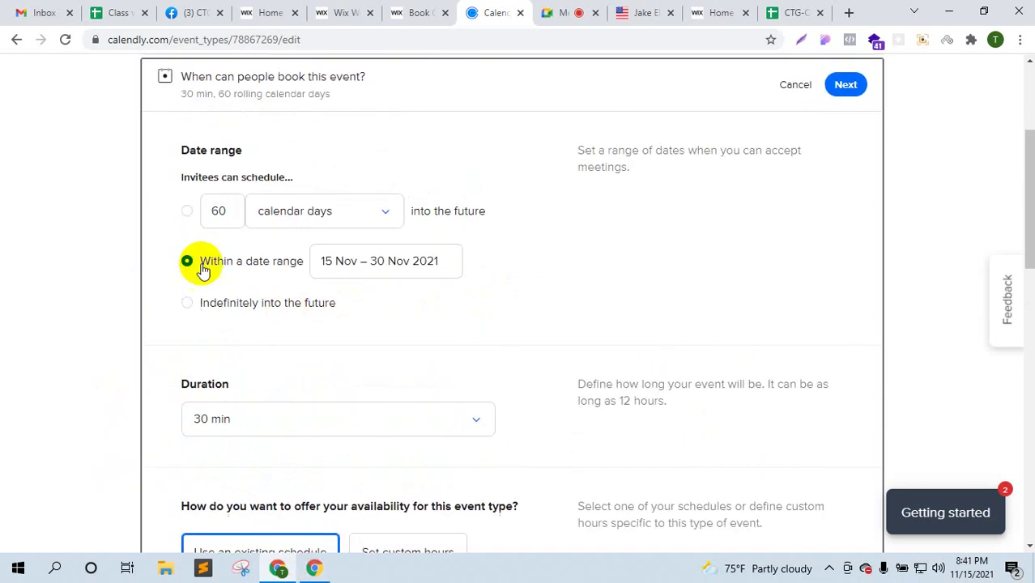
pyautogui.scroll(-2, 374, 354)
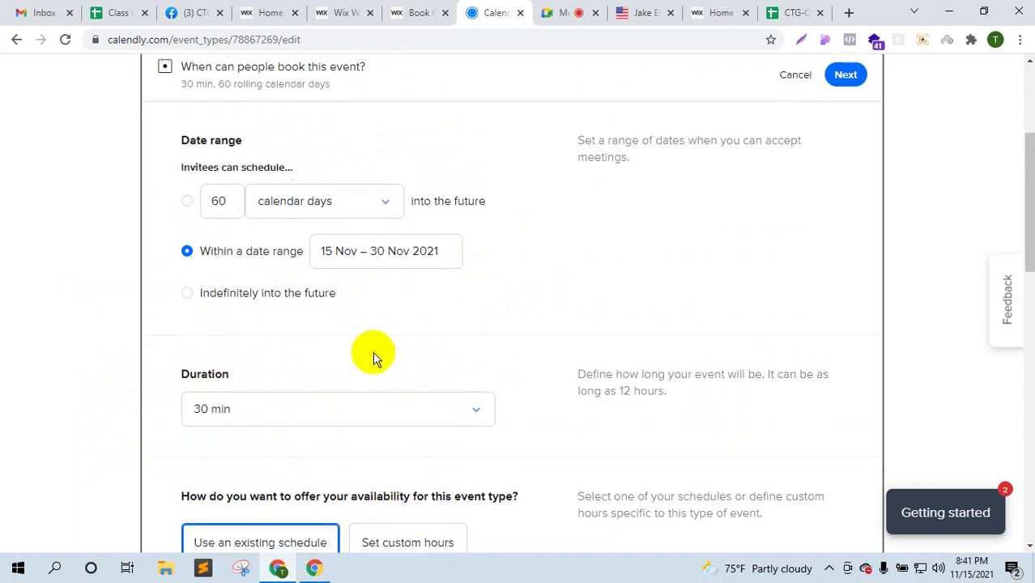
# - Keep the event duration at 30 min
pyautogui.click(305, 273)
pyautogui.click(260, 336)
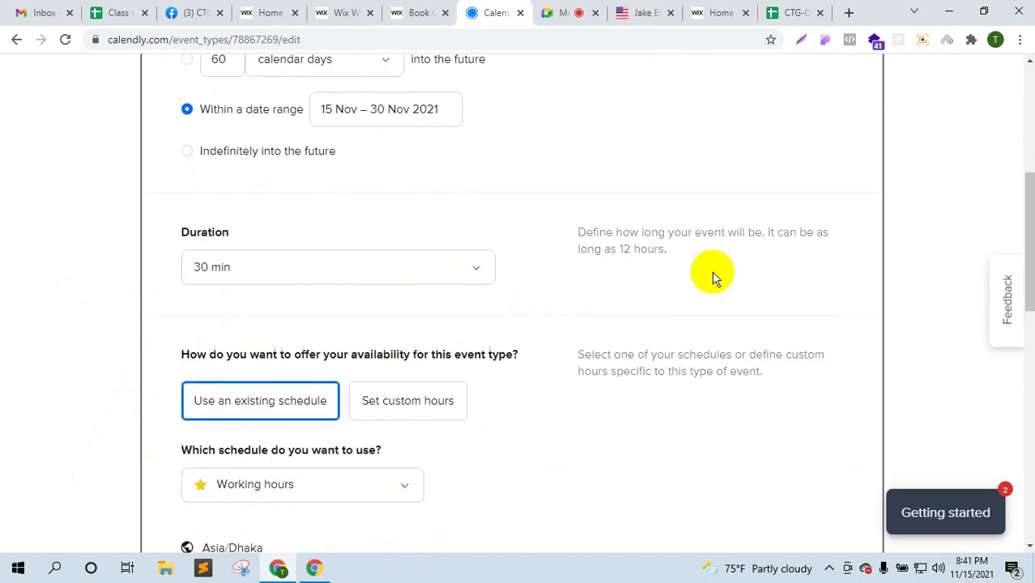
pyautogui.click(305, 276)
pyautogui.click(355, 334)
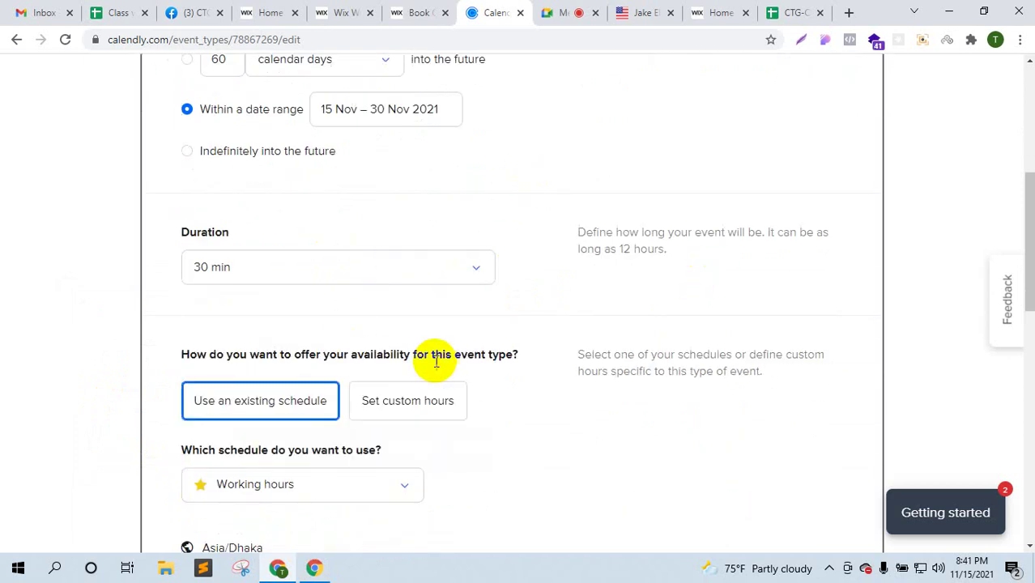
# - Set Monday hours to 7:00pm–9:00pm and make Tuesday and Wednesday unavailable
pyautogui.scroll(-2, 358, 340)
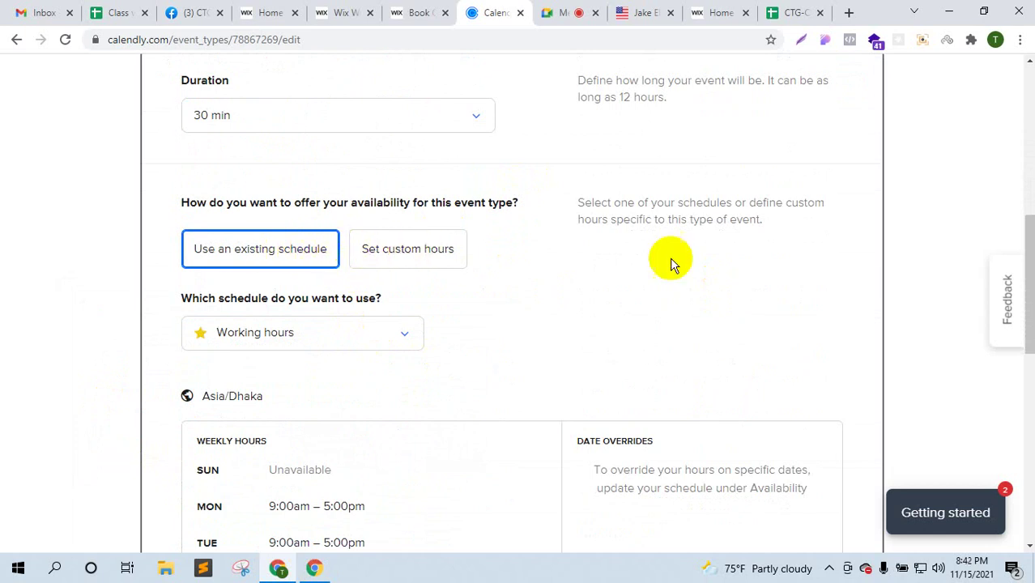
pyautogui.scroll(-4, 307, 271)
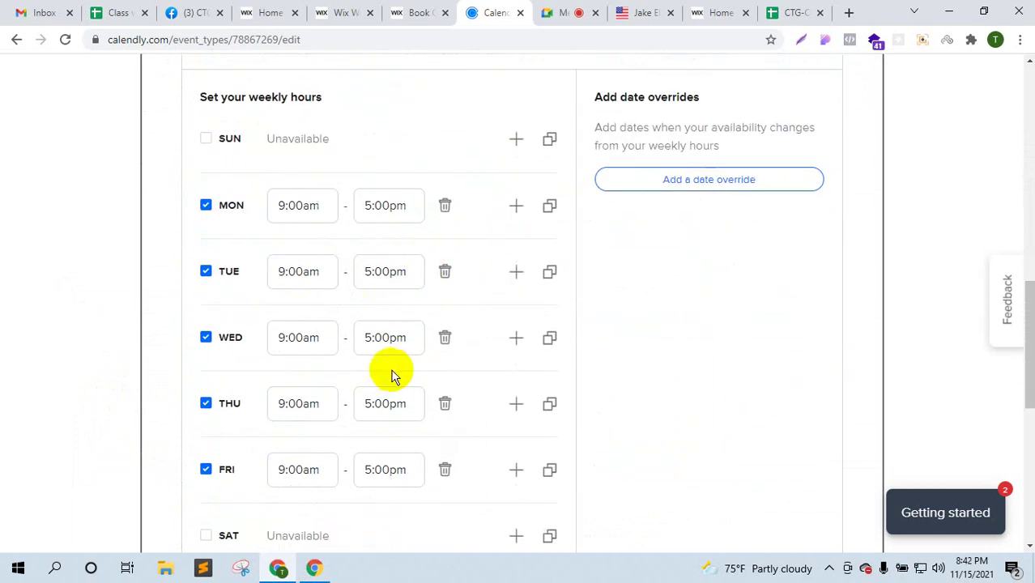
pyautogui.scroll(-2, 387, 374)
pyautogui.scroll(3, 367, 344)
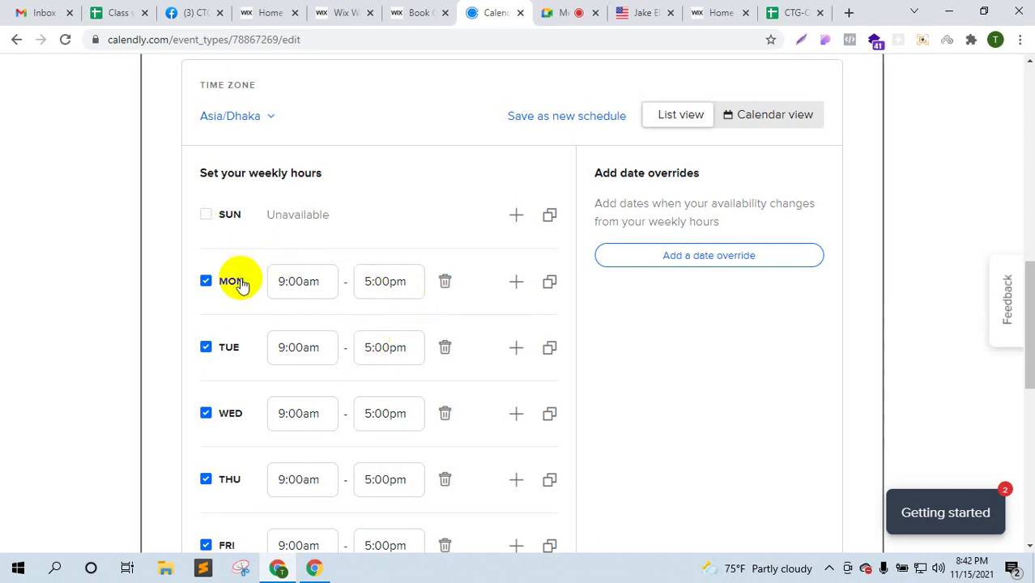
pyautogui.click(304, 288)
pyautogui.scroll(1, 301, 398)
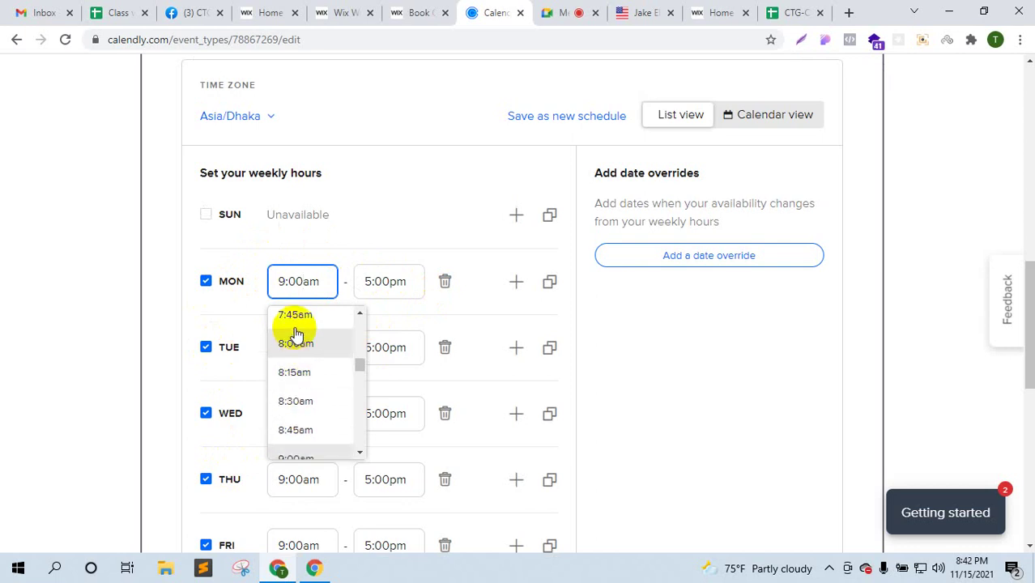
pyautogui.scroll(-2, 305, 368)
pyautogui.scroll(-10, 305, 369)
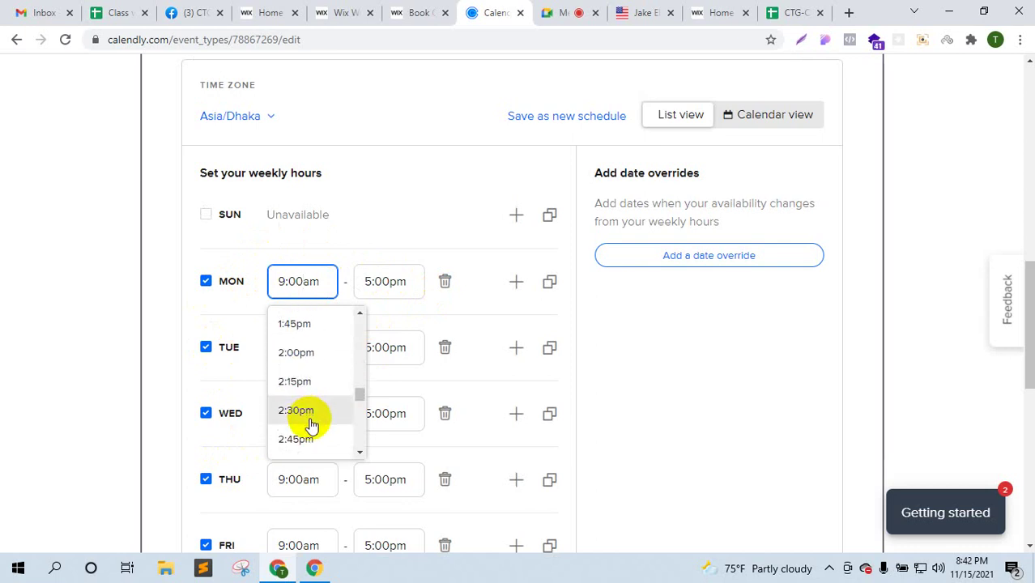
pyautogui.scroll(-3, 311, 425)
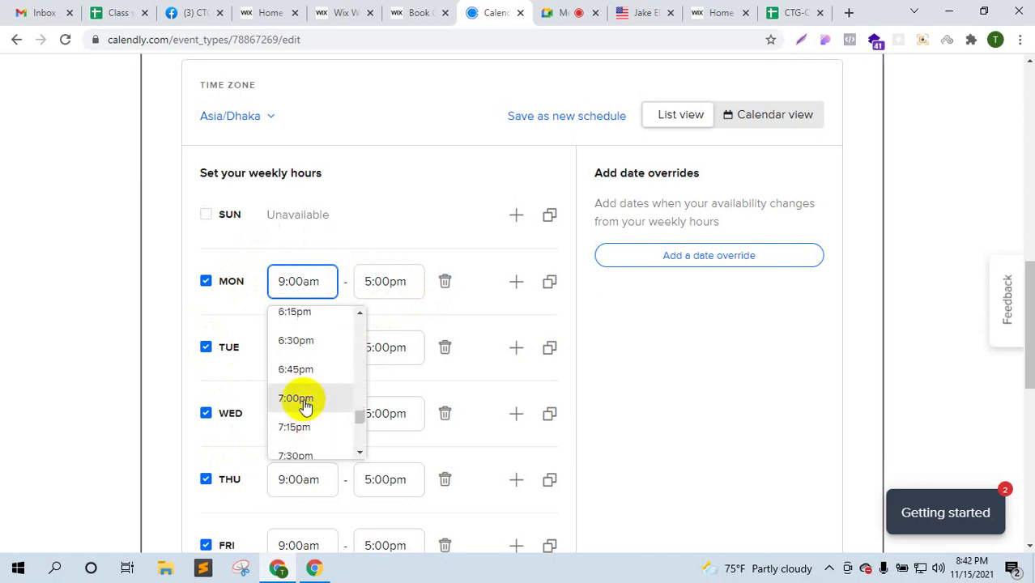
pyautogui.click(304, 405)
pyautogui.click(377, 281)
pyautogui.scroll(-5, 406, 413)
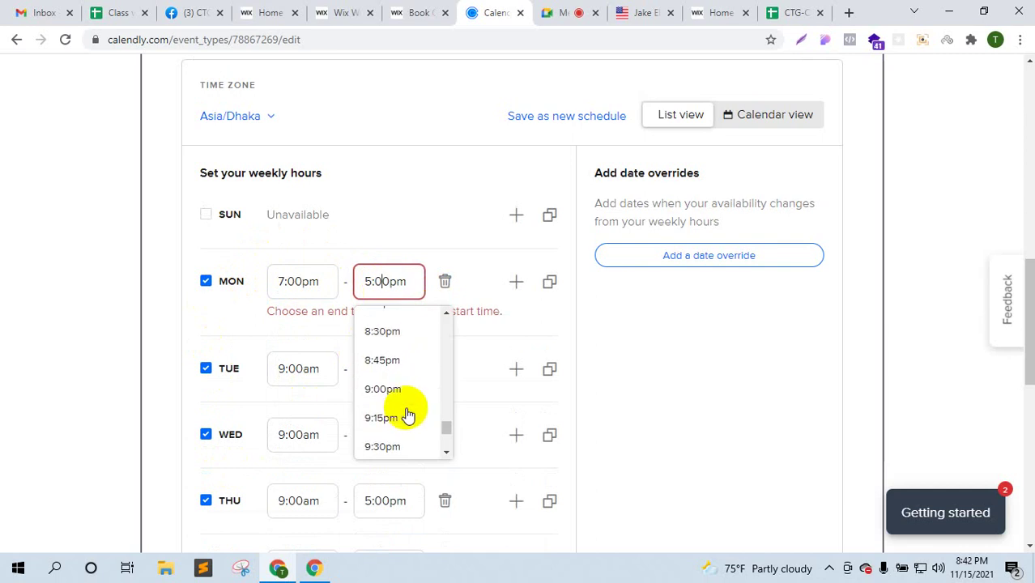
pyautogui.click(393, 393)
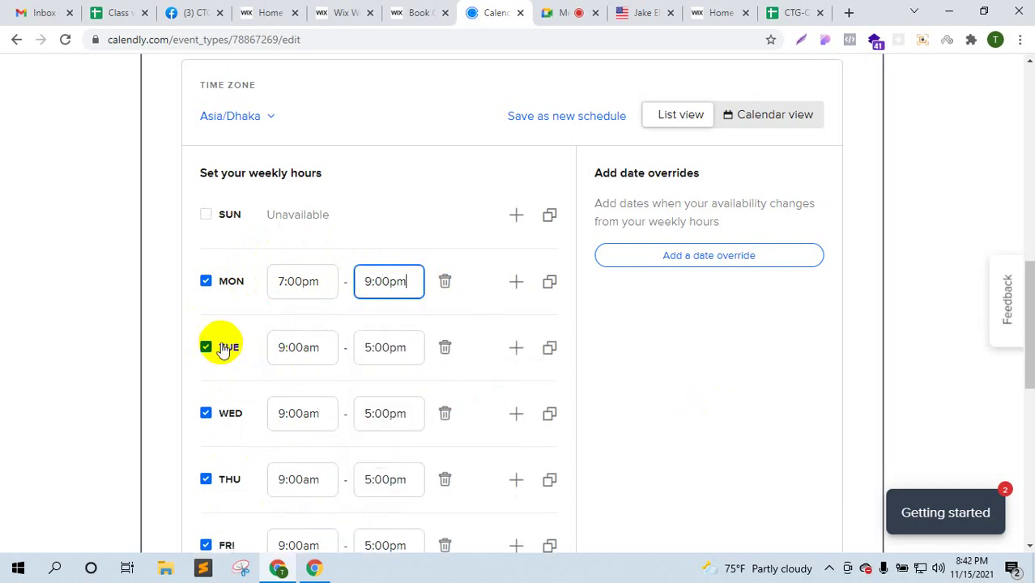
pyautogui.click(224, 348)
pyautogui.click(209, 415)
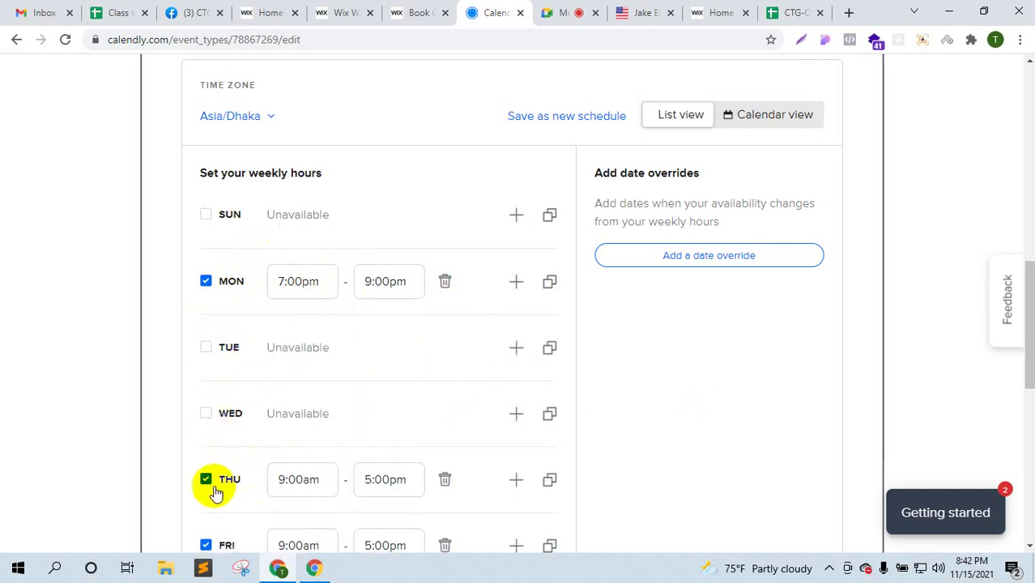
# - Set Thursday hours to 7:00pm–9:00pm and make Friday unavailable
pyautogui.scroll(-2, 490, 385)
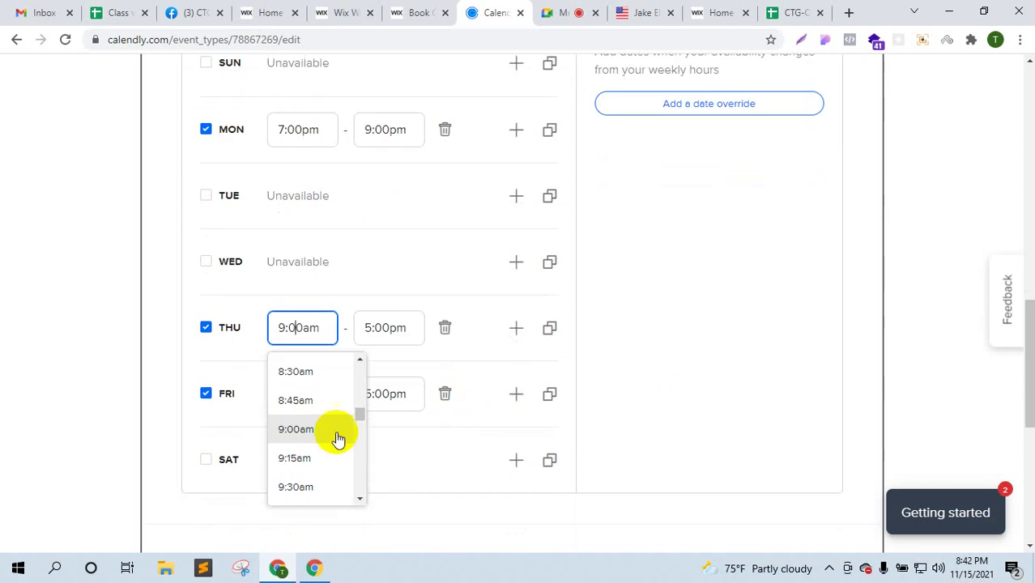
pyautogui.scroll(-2, 332, 438)
pyautogui.scroll(3, 319, 447)
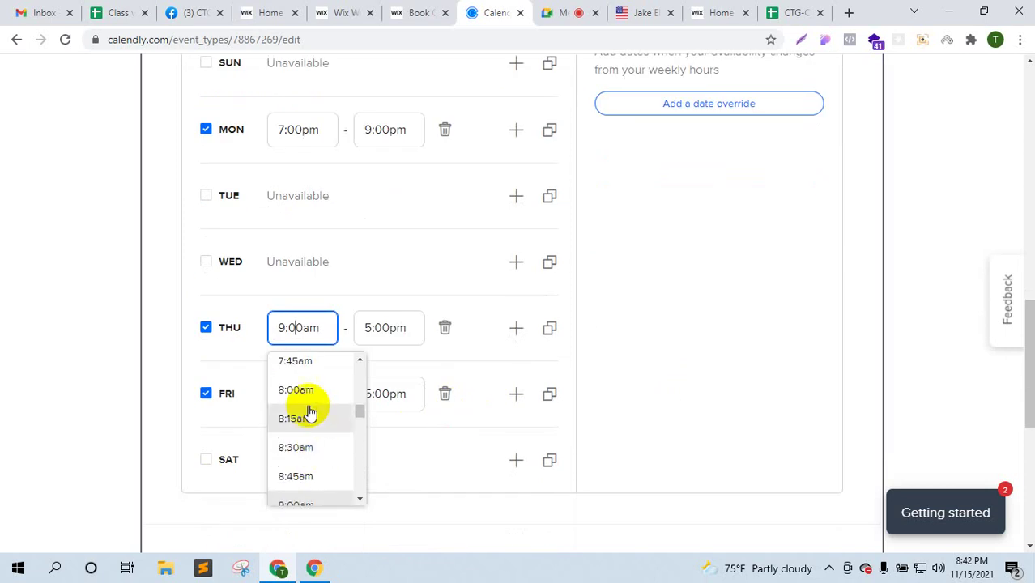
pyautogui.scroll(-5, 310, 429)
pyautogui.scroll(-2, 311, 430)
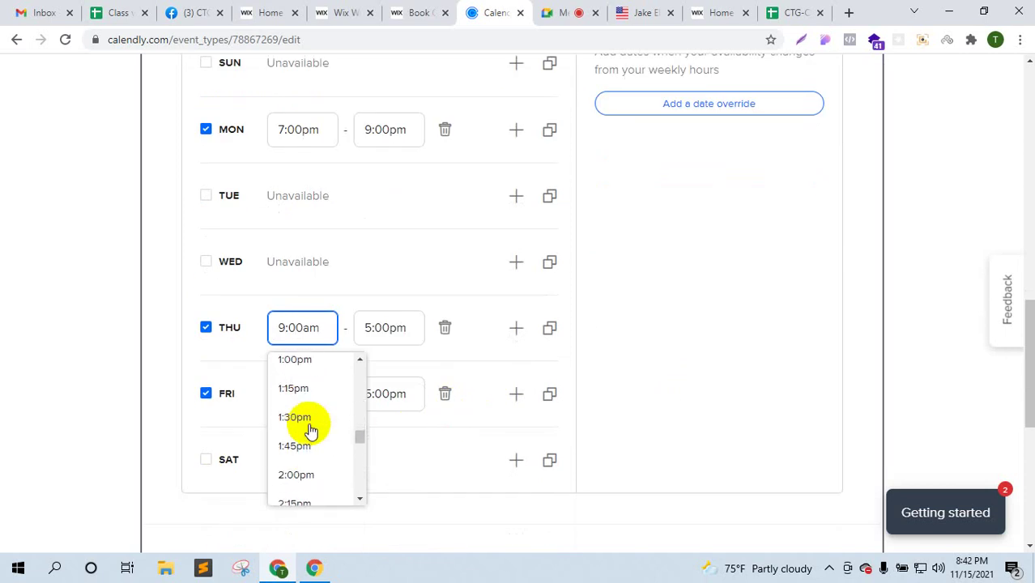
pyautogui.scroll(-4, 310, 431)
pyautogui.scroll(-7, 310, 431)
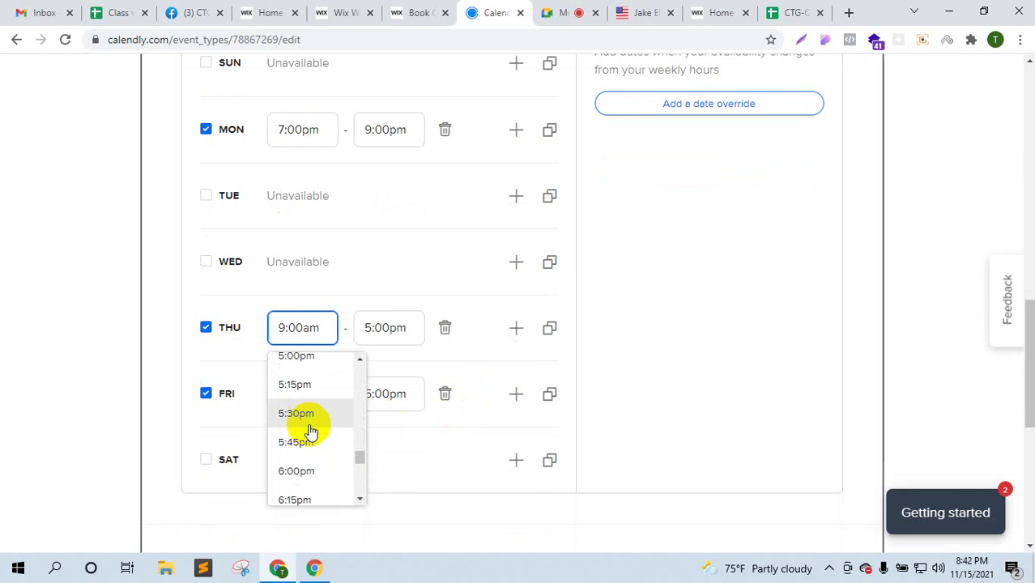
pyautogui.scroll(3, 307, 430)
pyautogui.click(335, 371)
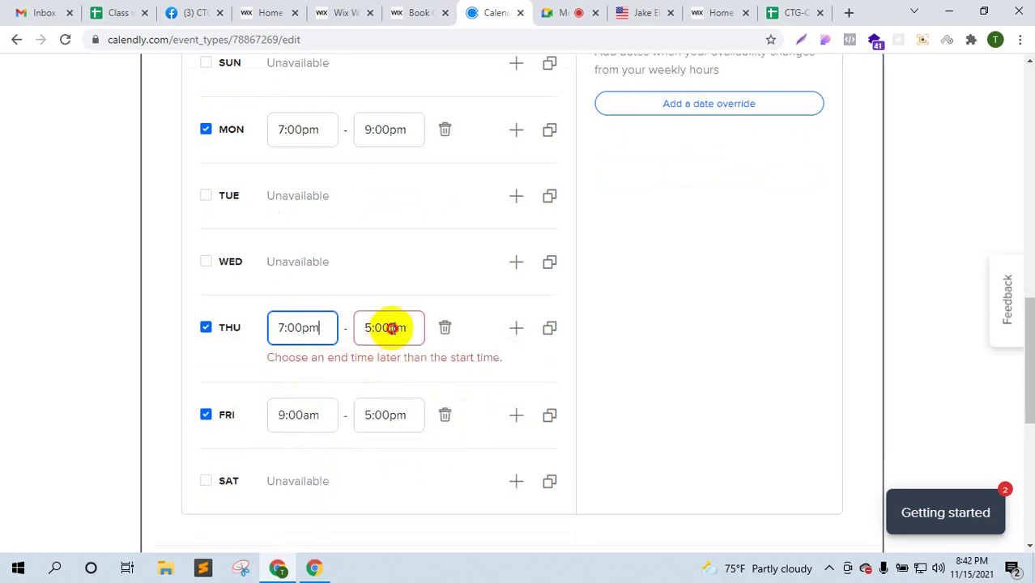
pyautogui.click(388, 328)
pyautogui.scroll(-3, 404, 445)
pyautogui.scroll(-4, 405, 447)
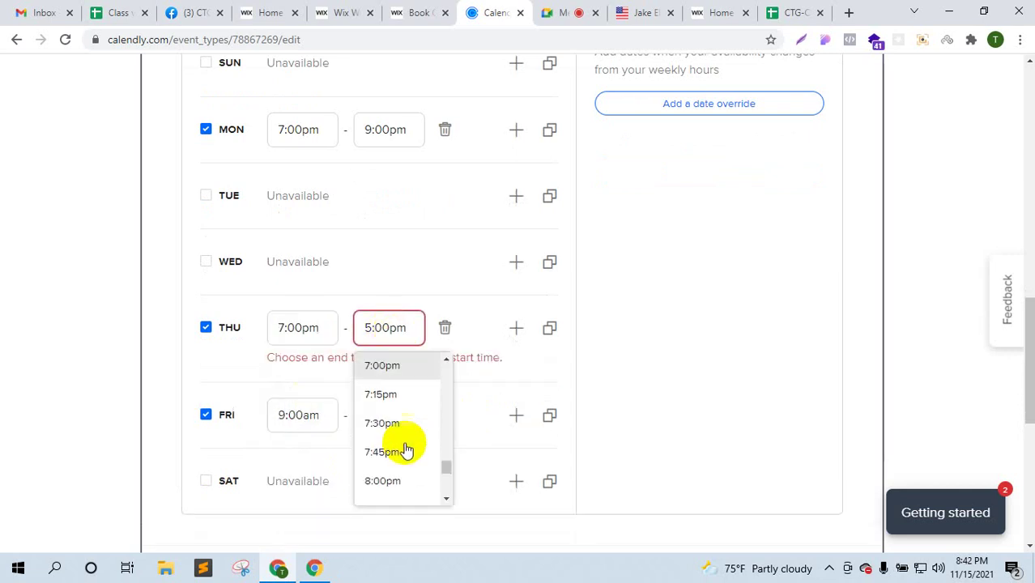
pyautogui.click(404, 444)
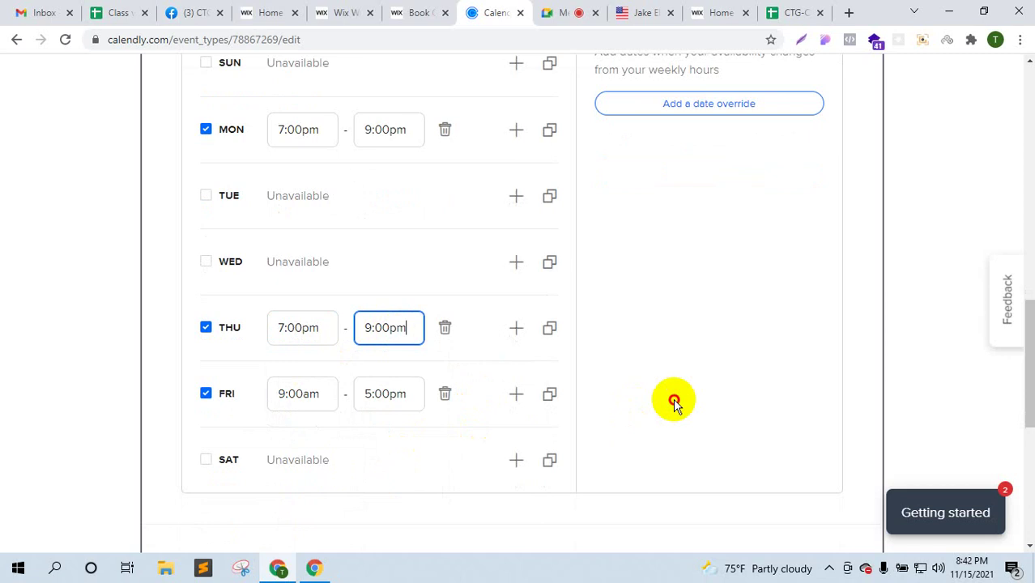
pyautogui.click(204, 394)
# - Open the date range calendar and choose 31 December
pyautogui.scroll(2, 728, 389)
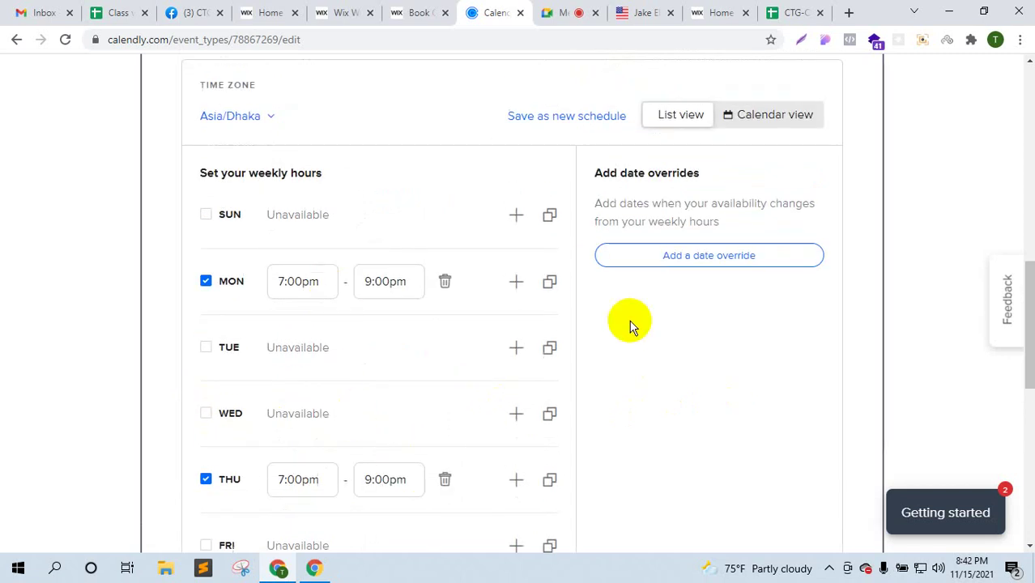
pyautogui.scroll(5, 628, 323)
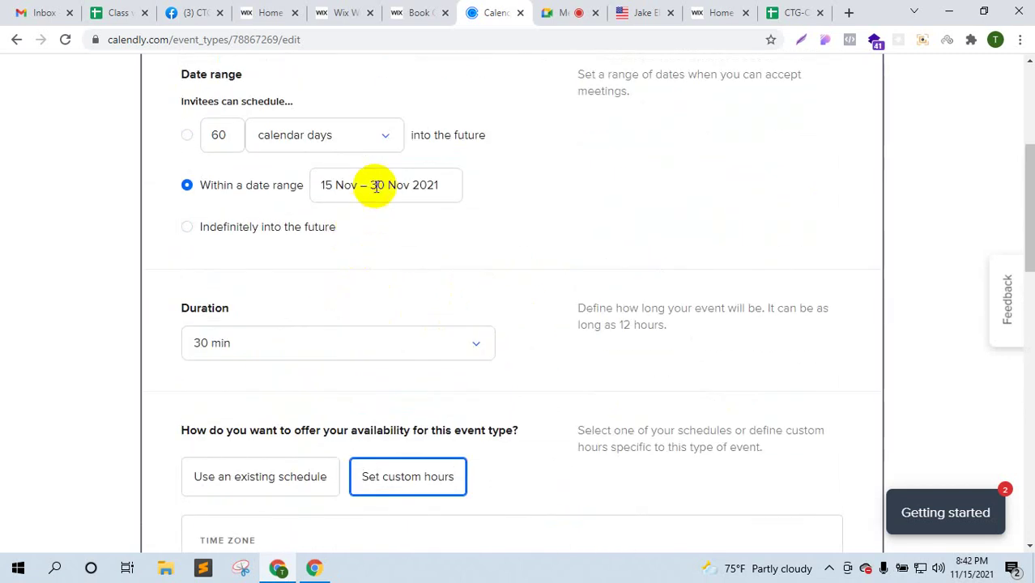
pyautogui.click(376, 186)
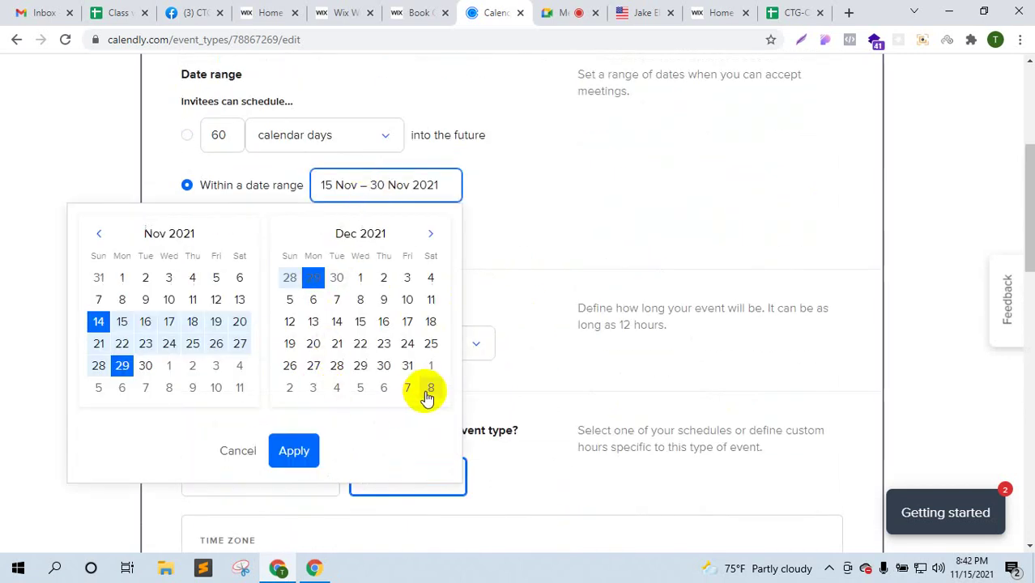
pyautogui.click(409, 367)
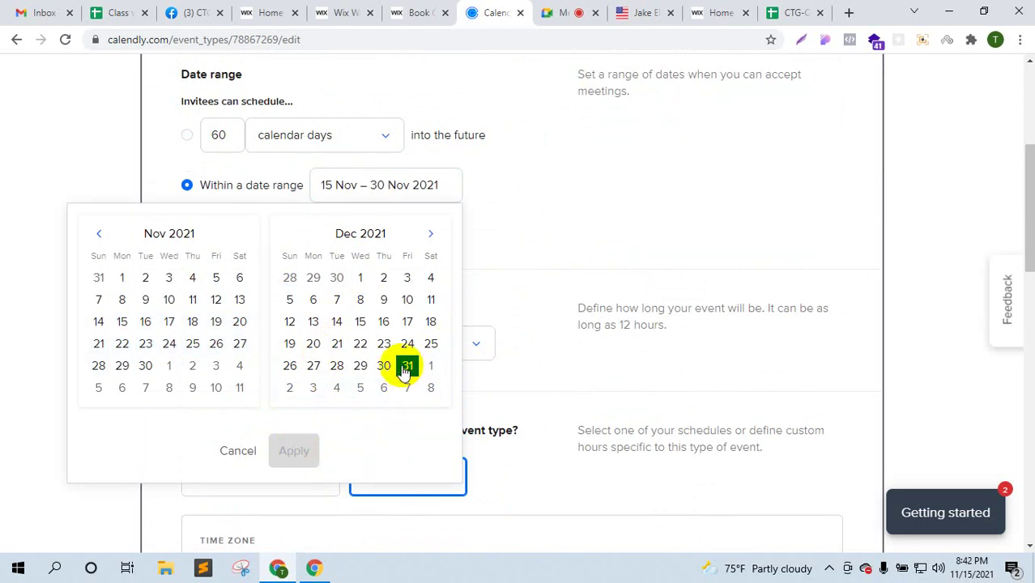
# - Set the bookable date range to 14 Nov – 31 Dec 2021
pyautogui.click(588, 222)
pyautogui.click(423, 187)
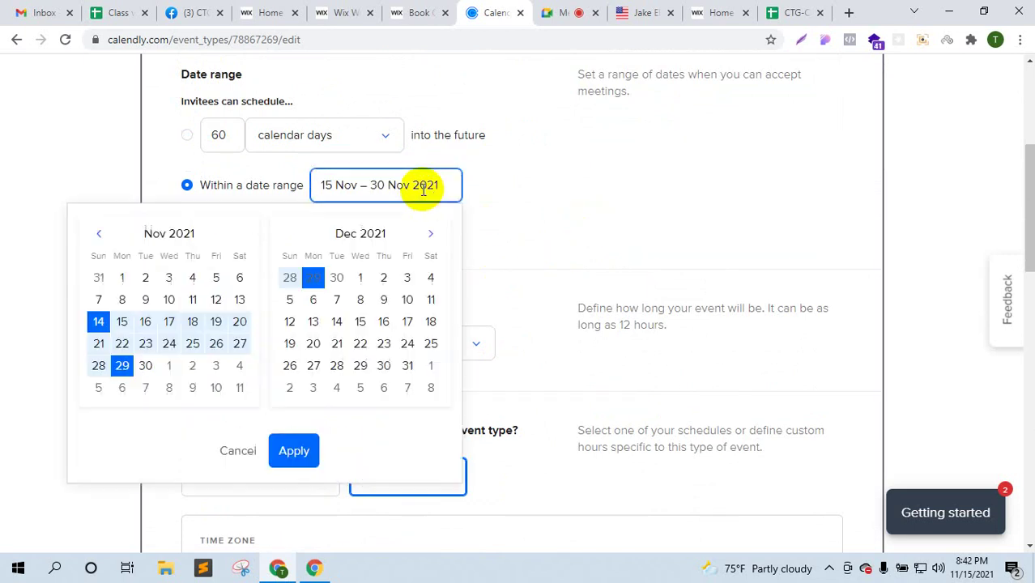
pyautogui.click(101, 323)
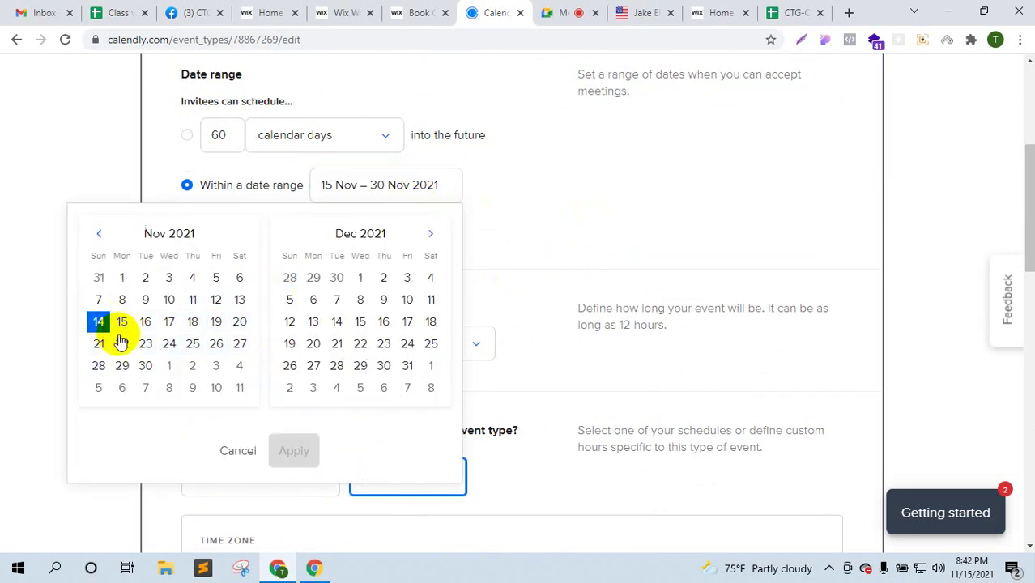
pyautogui.click(407, 366)
pyautogui.click(289, 450)
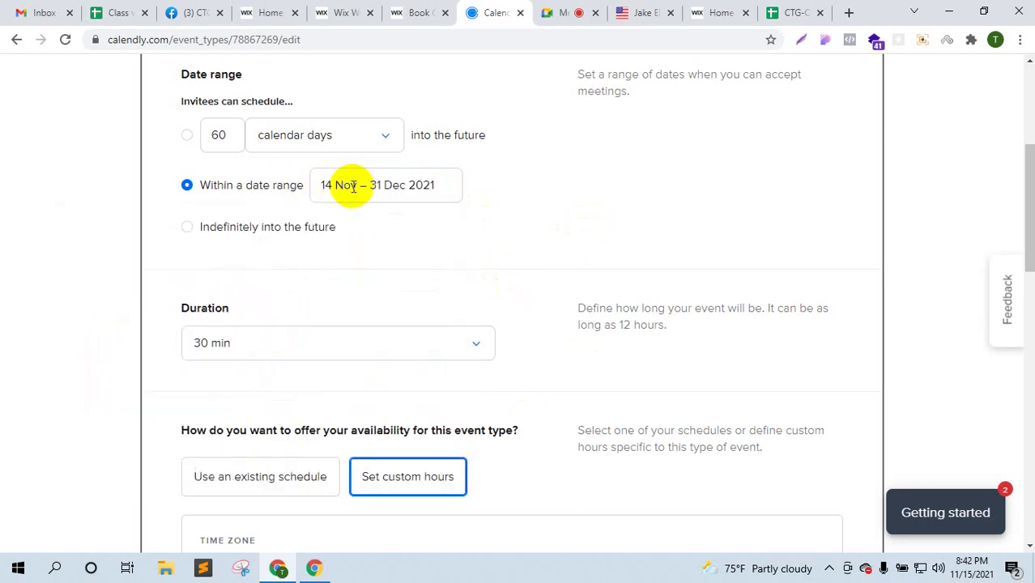
# - Try a 15 min buffer before events, remove it, and save the booking settings
pyautogui.scroll(-5, 464, 347)
pyautogui.scroll(-8, 457, 361)
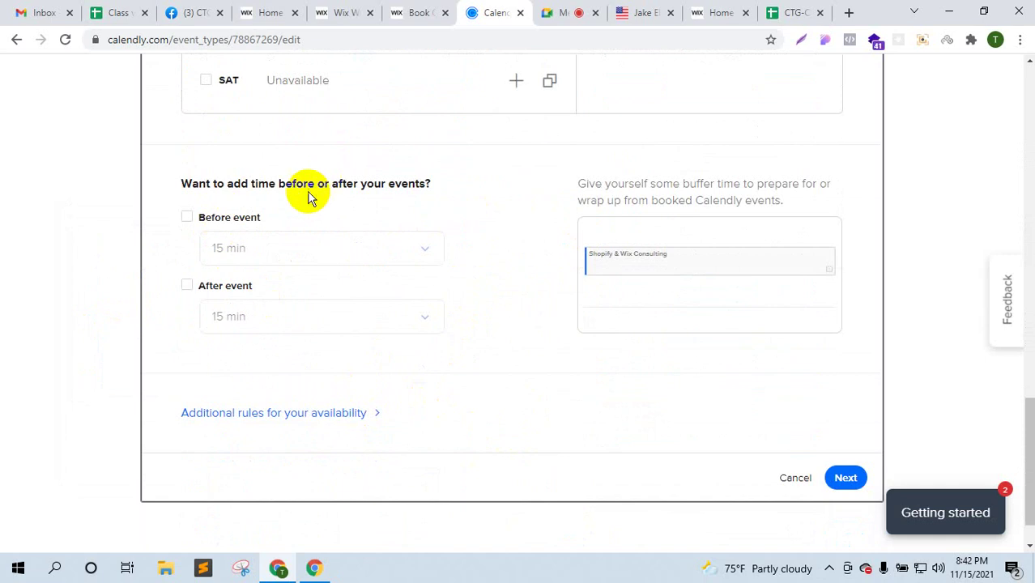
pyautogui.click(187, 217)
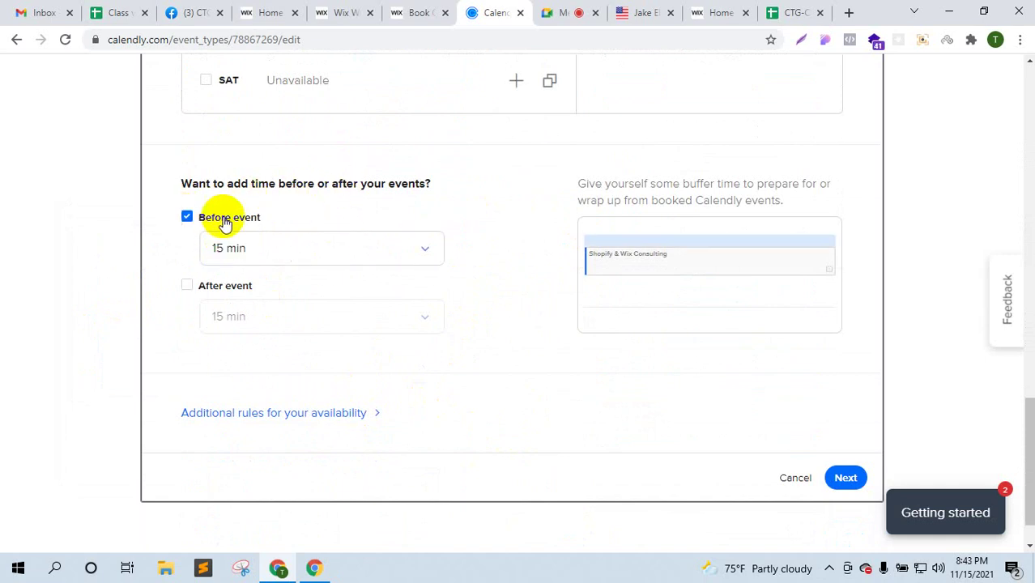
pyautogui.click(187, 217)
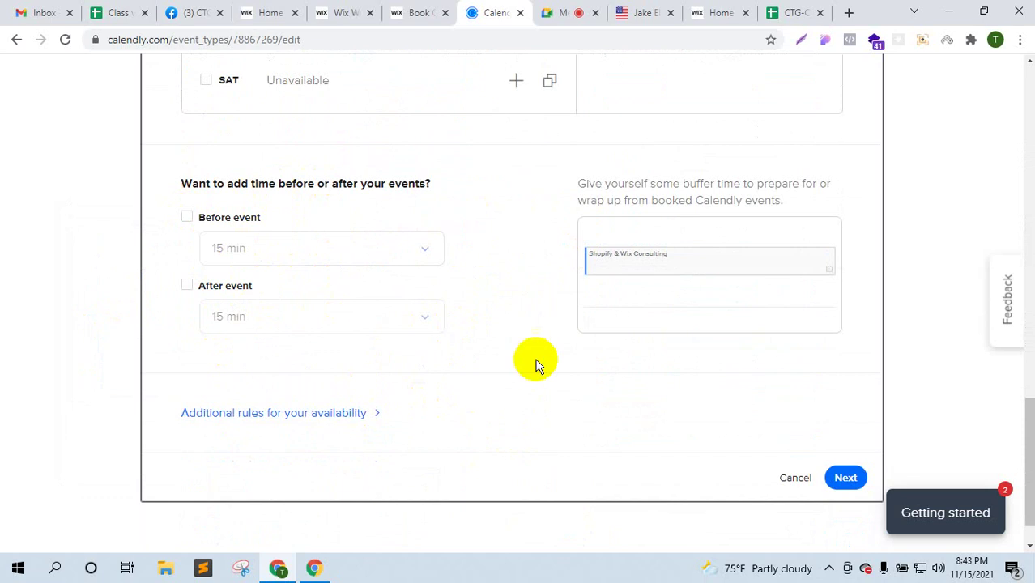
pyautogui.scroll(10, 543, 390)
pyautogui.scroll(-3, 542, 389)
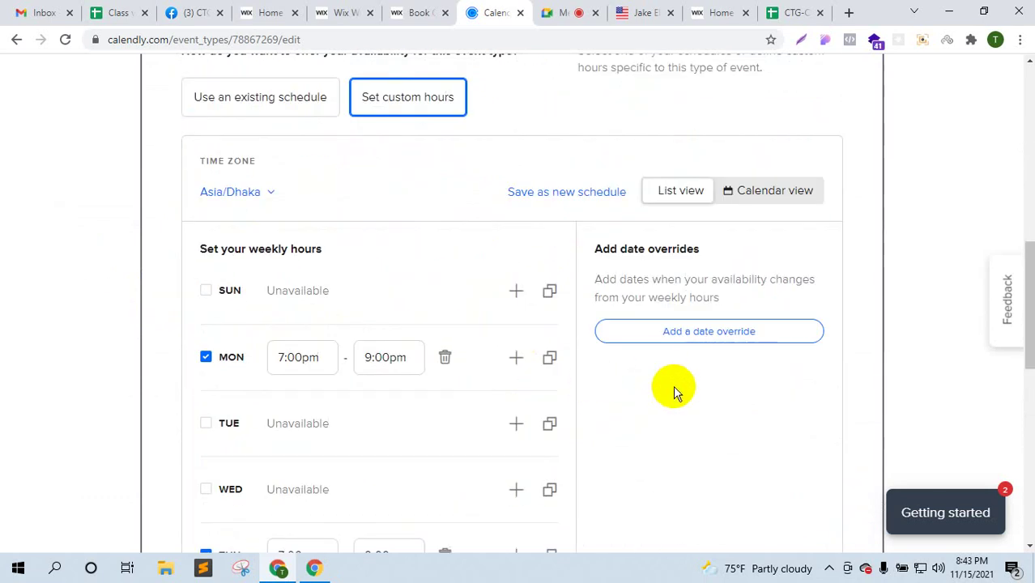
pyautogui.scroll(-10, 680, 401)
pyautogui.click(842, 422)
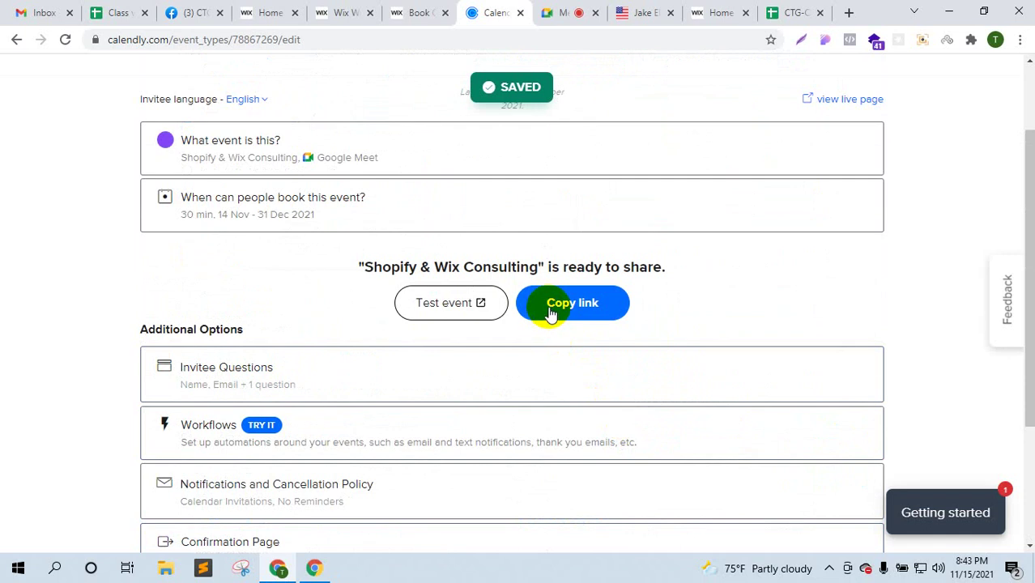
# - Copy the event's booking link and load it in a new browser tab
pyautogui.click(546, 307)
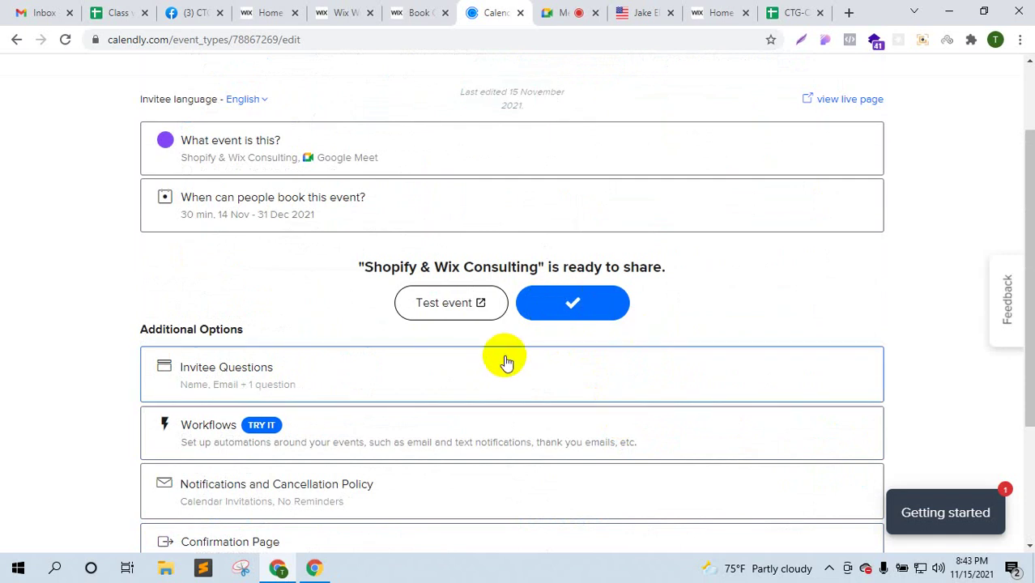
pyautogui.scroll(-3, 504, 362)
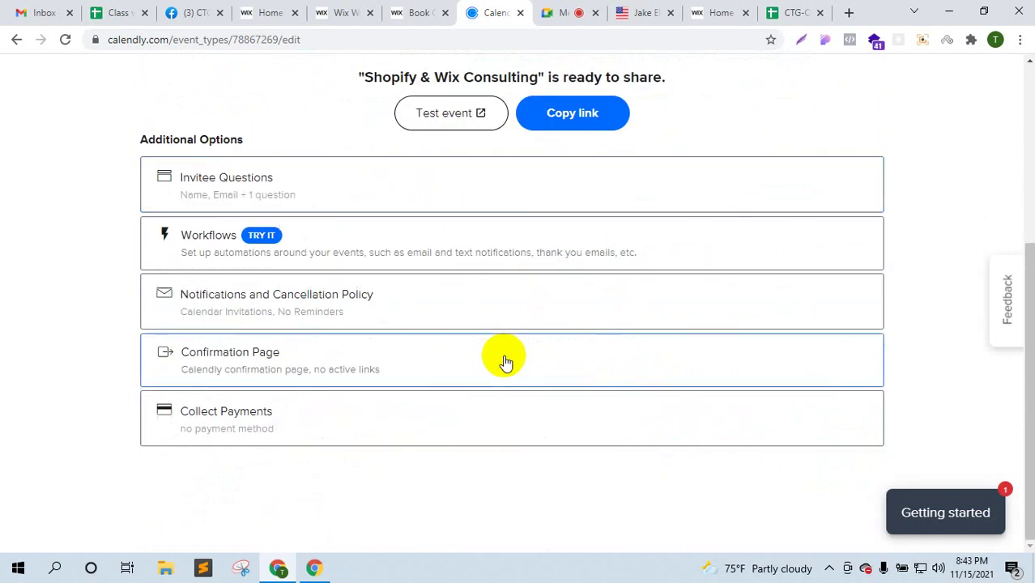
pyautogui.scroll(4, 504, 362)
pyautogui.click(845, 11)
pyautogui.rightClick(601, 42)
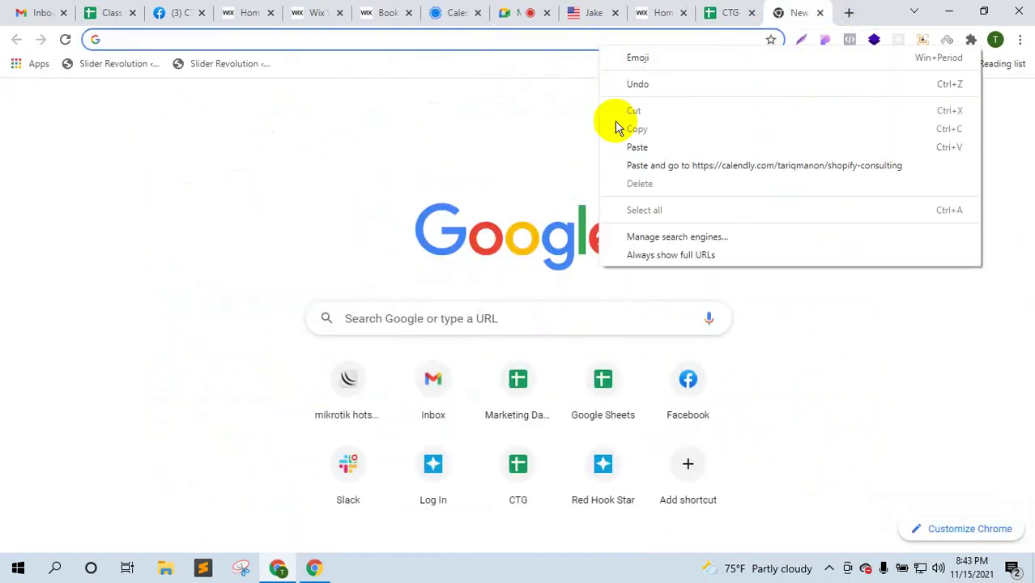
pyautogui.click(627, 164)
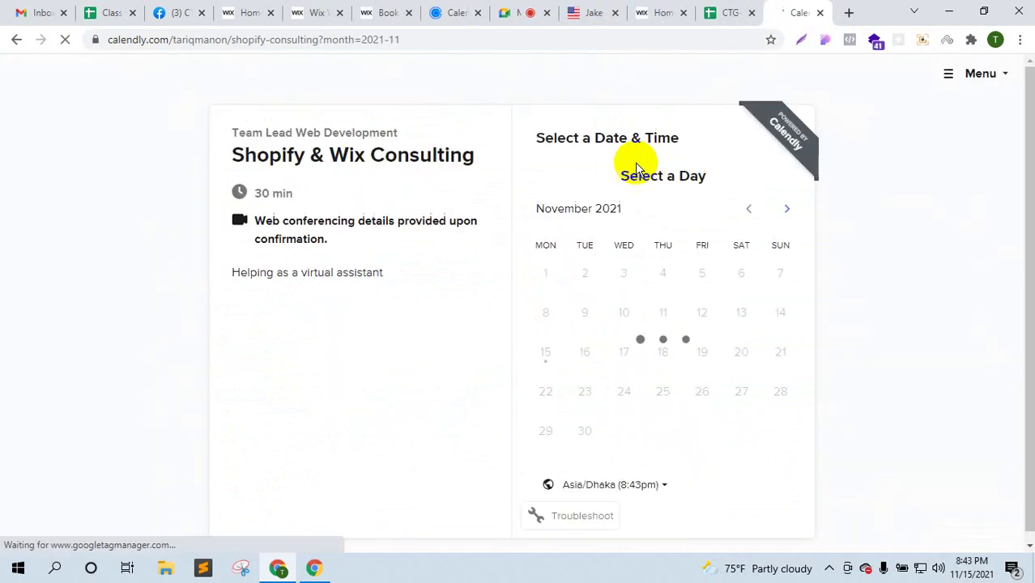
pyautogui.click(820, 13)
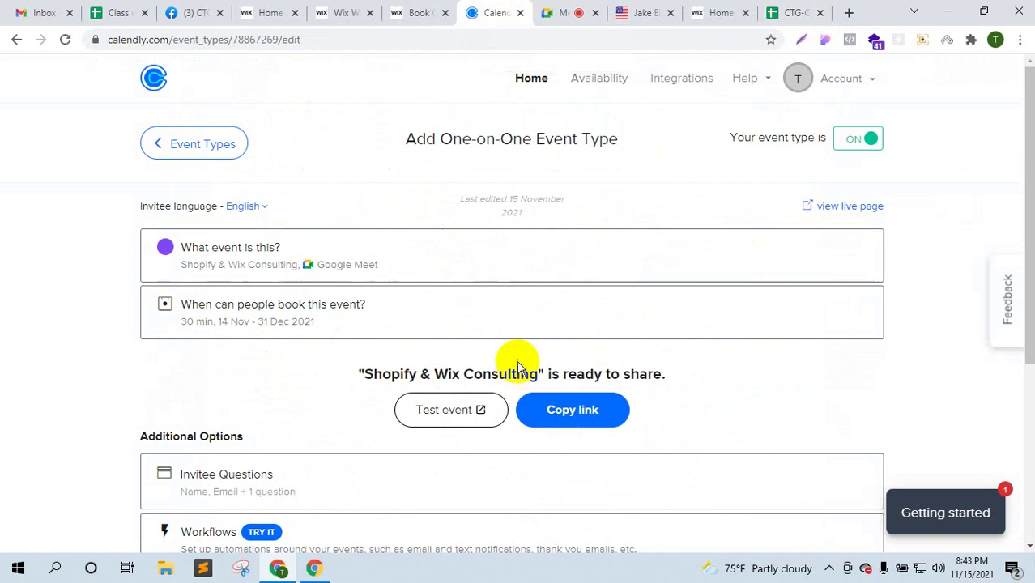
pyautogui.click(851, 13)
pyautogui.rightClick(557, 39)
pyautogui.click(634, 164)
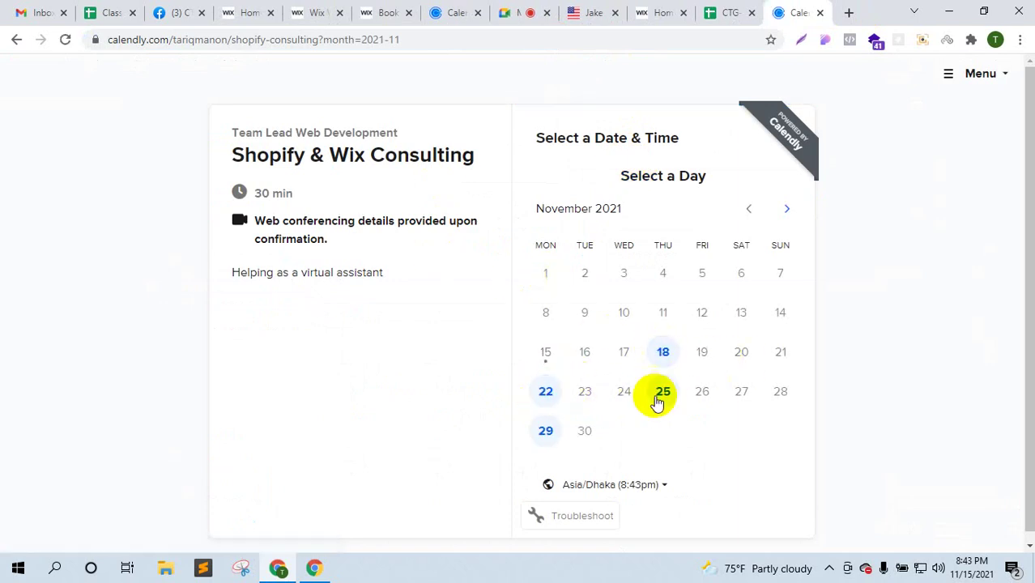
# - Test-book 18 November at 7:30pm, then return to the Calendly event edit page
pyautogui.click(663, 352)
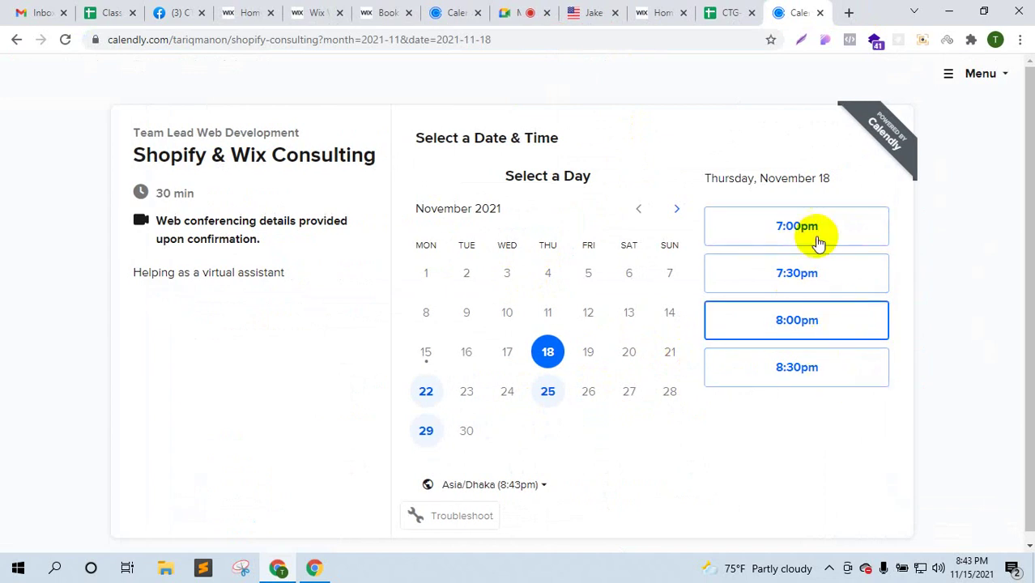
pyautogui.click(801, 276)
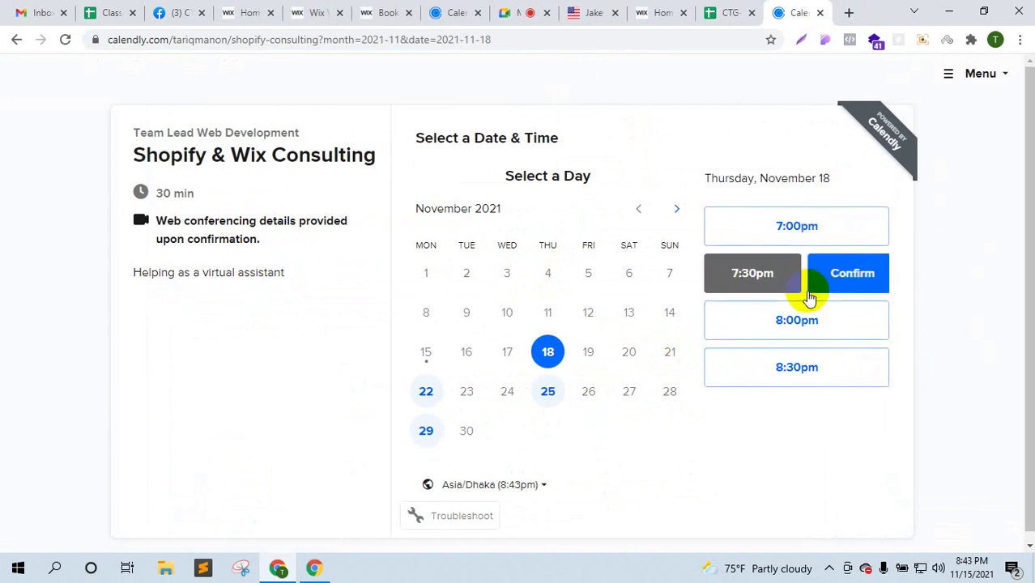
pyautogui.click(848, 288)
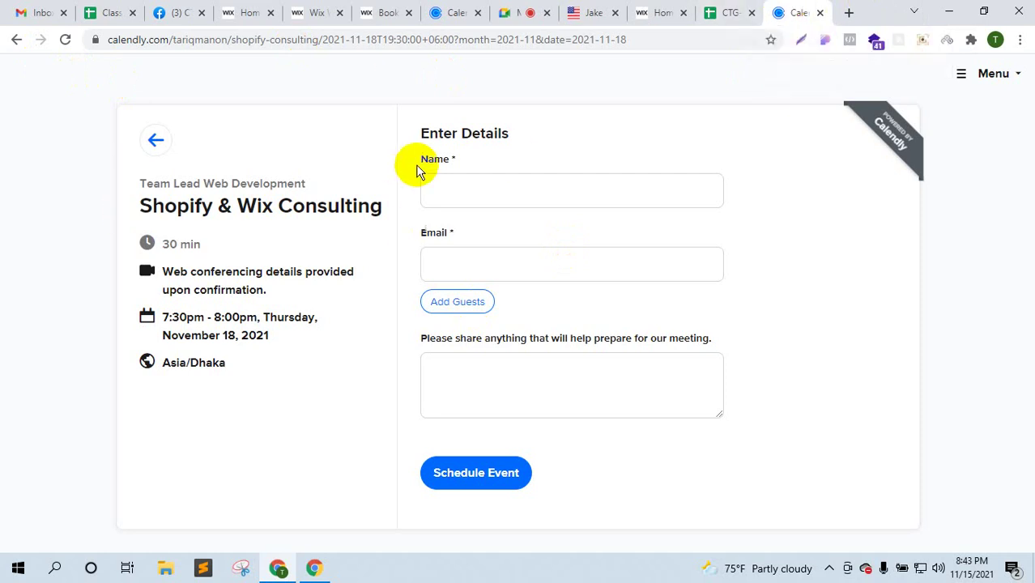
pyautogui.click(396, 8)
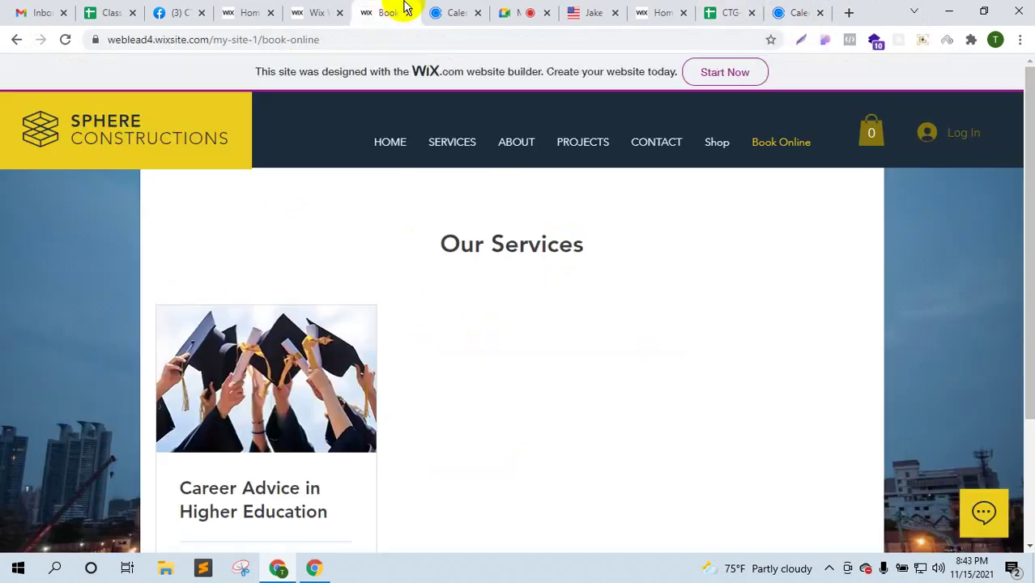
pyautogui.click(434, 10)
pyautogui.scroll(-3, 737, 405)
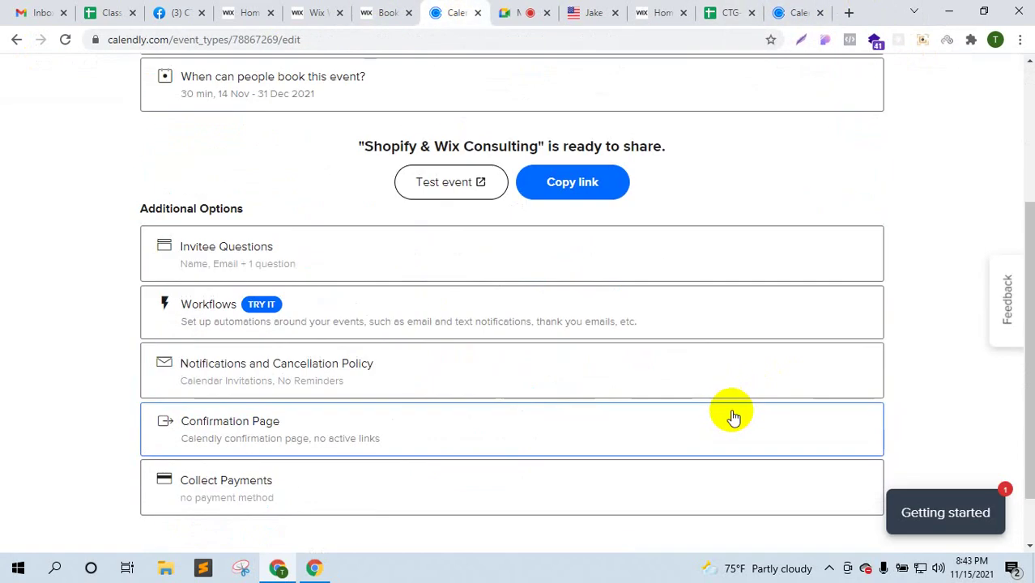
pyautogui.scroll(5, 729, 397)
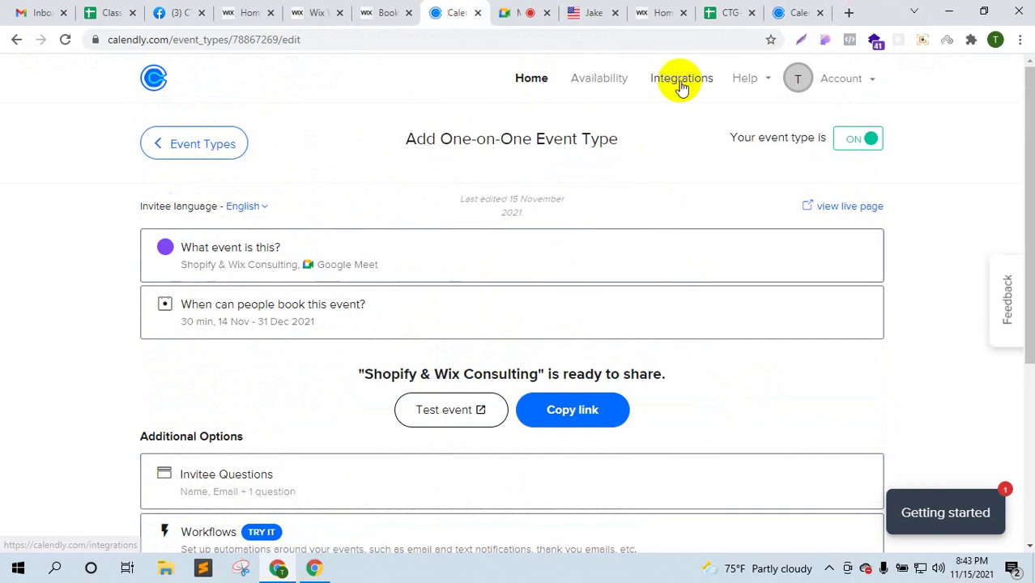
# - Open the Calendly home page listing all event types in a new tab
pyautogui.rightClick(152, 81)
pyautogui.click(218, 87)
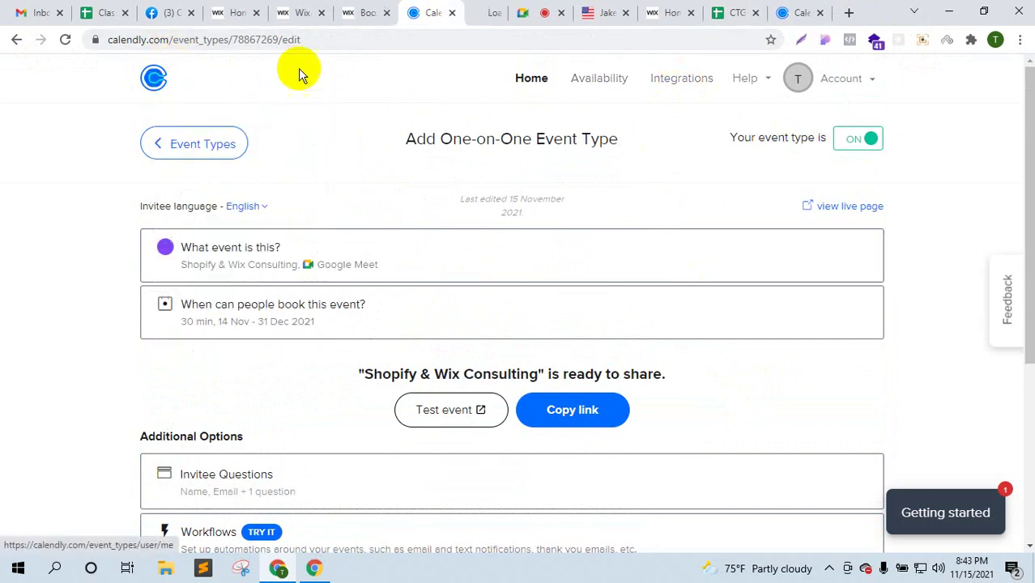
pyautogui.click(482, 10)
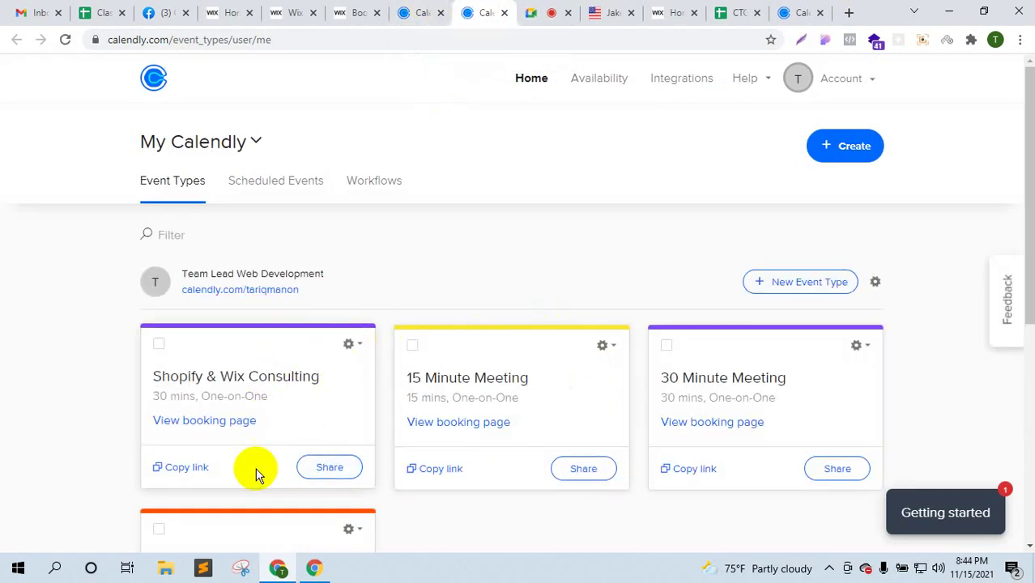
# - Check the Shopify & Wix Consulting and 15 Minute Meeting option menus, then return to the edit page
pyautogui.click(363, 344)
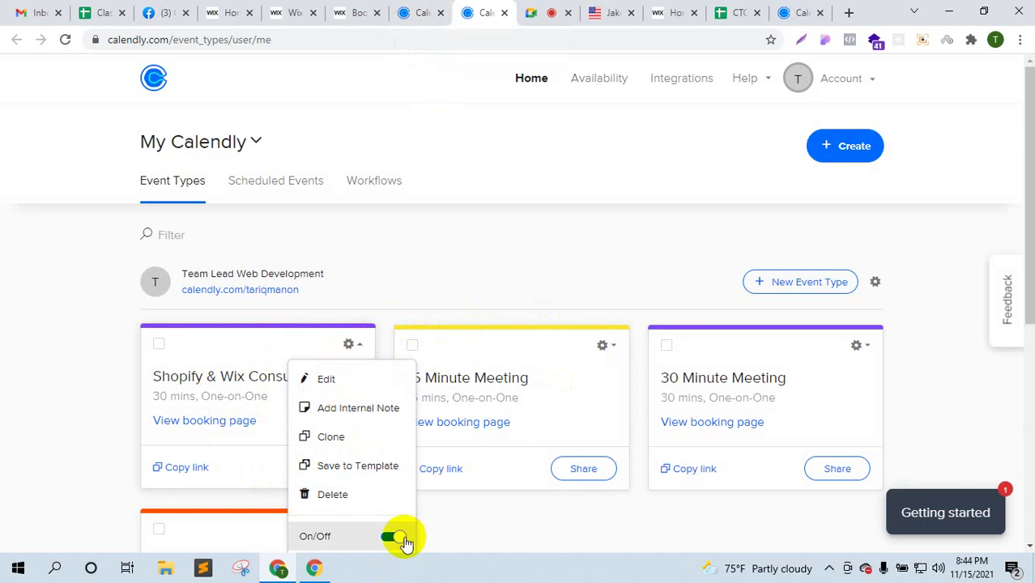
pyautogui.click(618, 347)
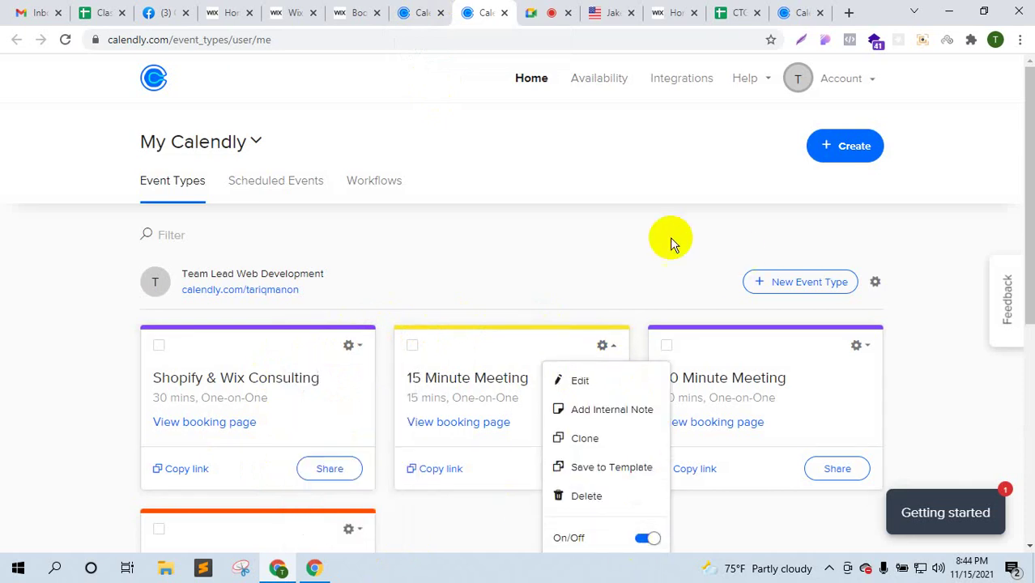
pyautogui.click(632, 233)
pyautogui.click(546, 9)
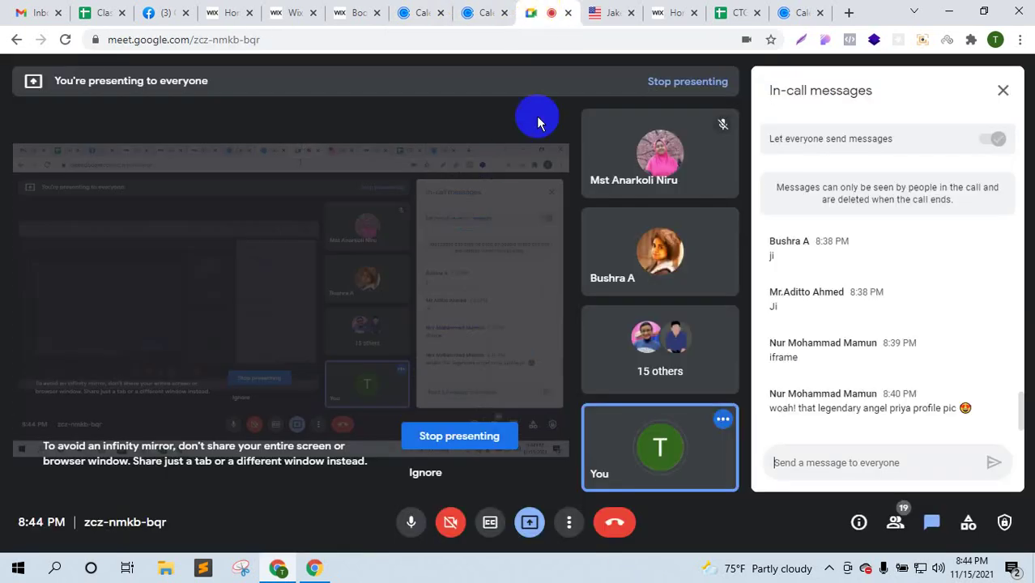
pyautogui.click(416, 8)
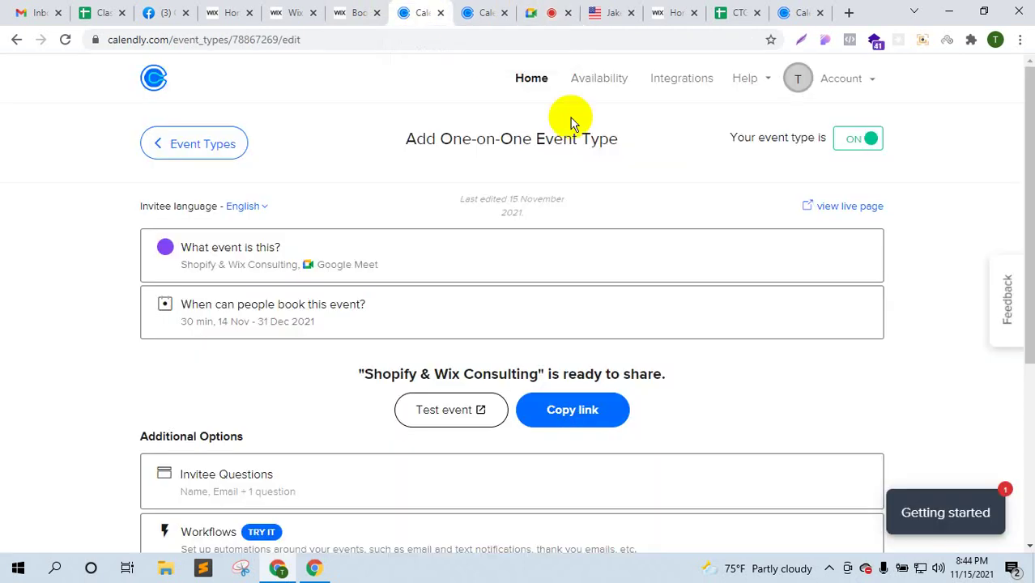
pyautogui.click(664, 77)
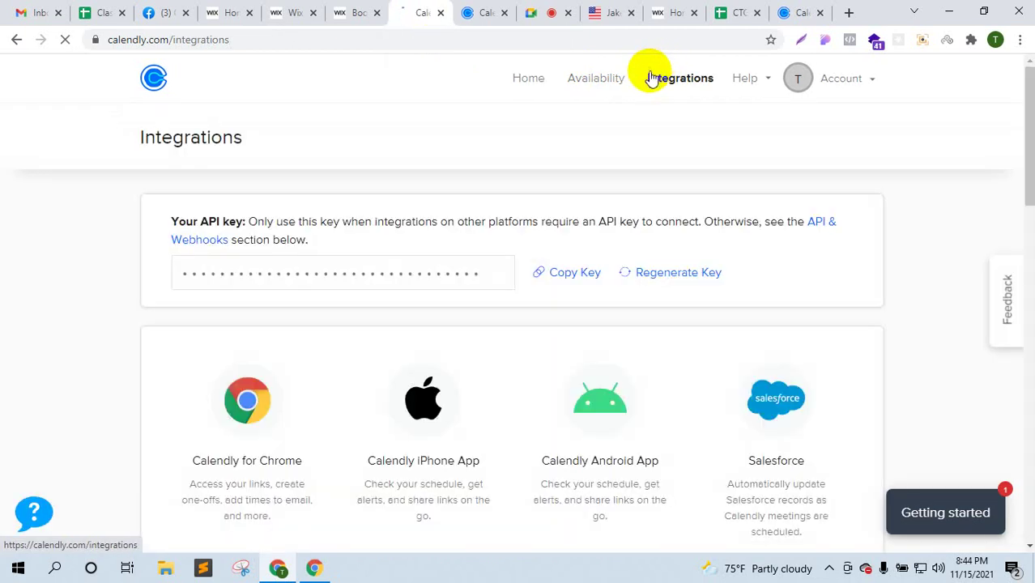
pyautogui.scroll(-9, 624, 289)
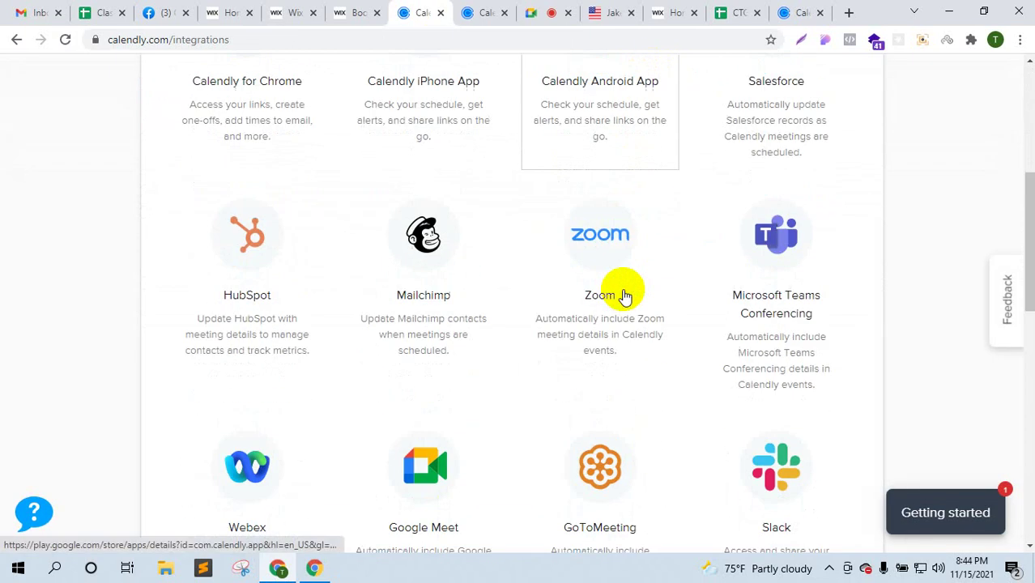
pyautogui.scroll(-6, 620, 290)
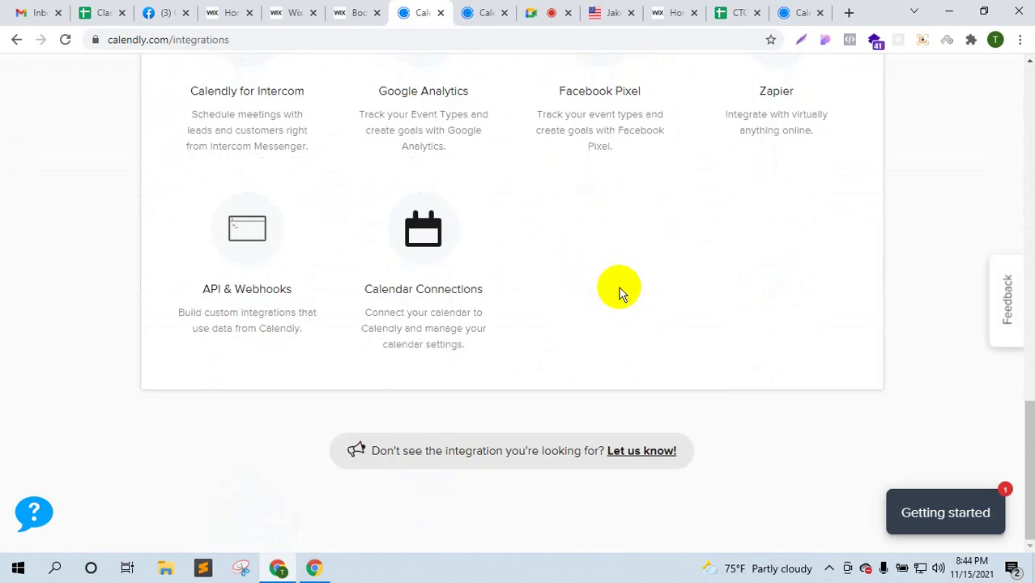
pyautogui.scroll(4, 472, 322)
pyautogui.scroll(8, 471, 322)
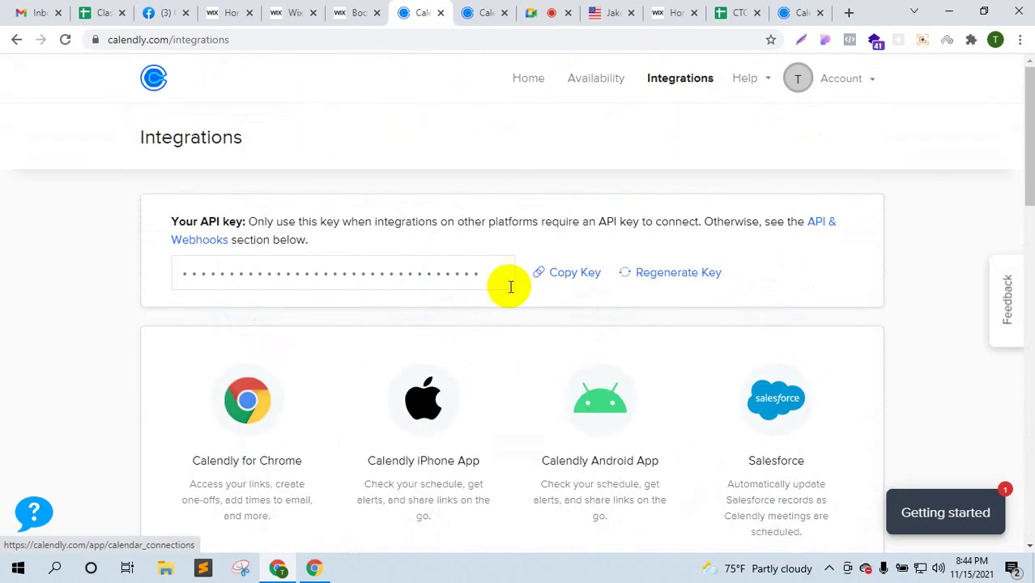
pyautogui.scroll(-6, 522, 259)
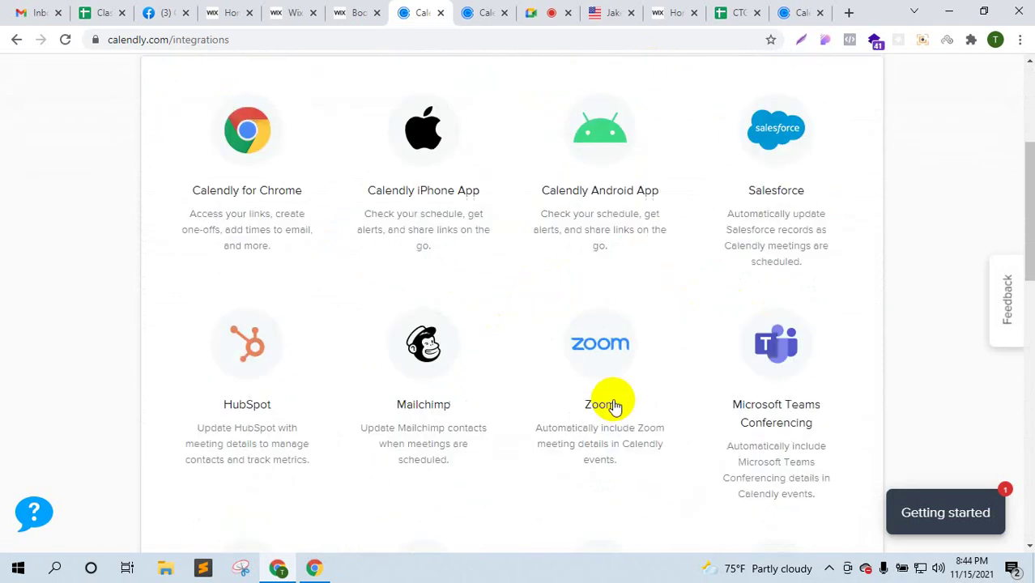
pyautogui.scroll(-4, 585, 399)
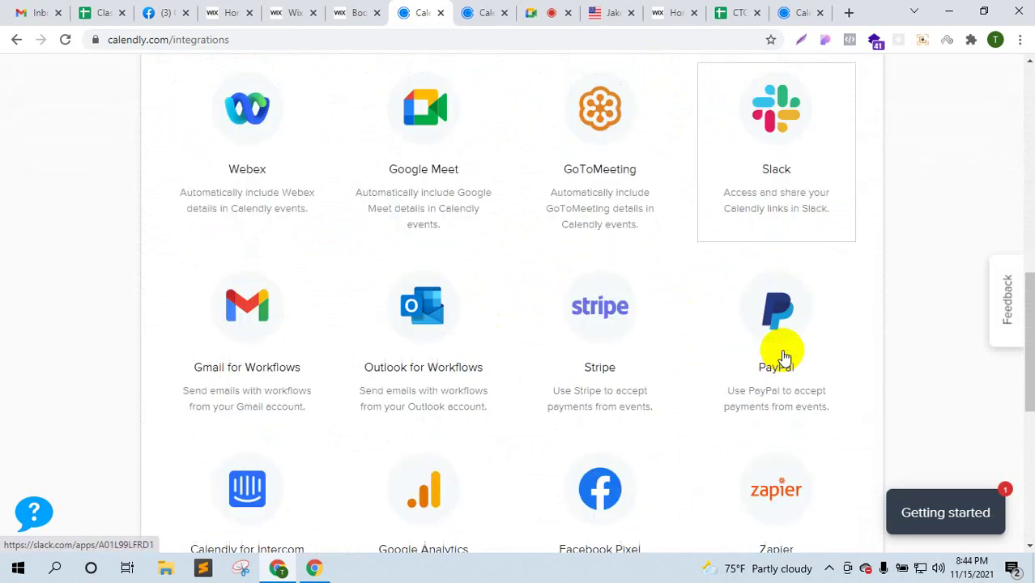
pyautogui.scroll(-5, 761, 374)
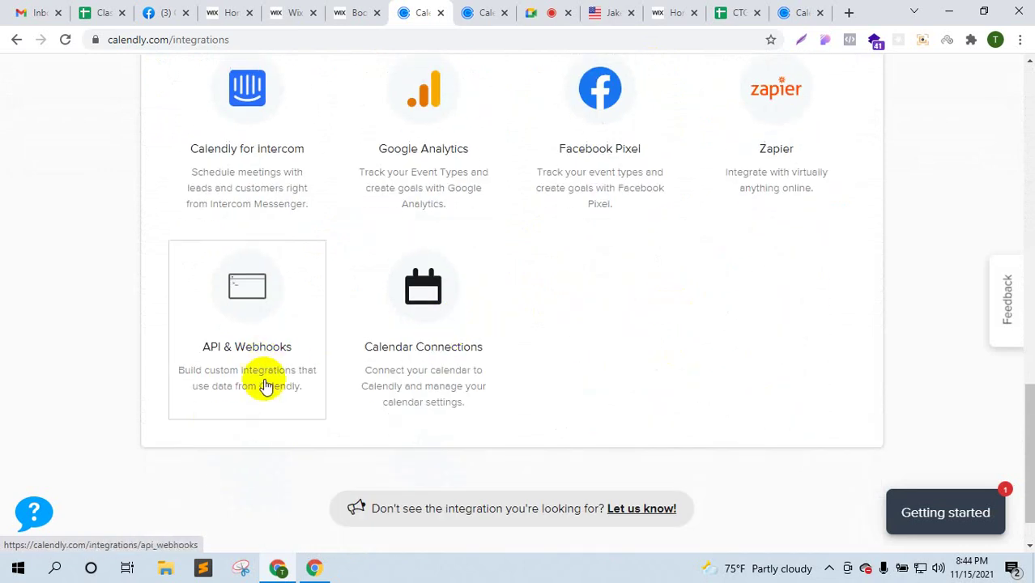
pyautogui.scroll(4, 421, 380)
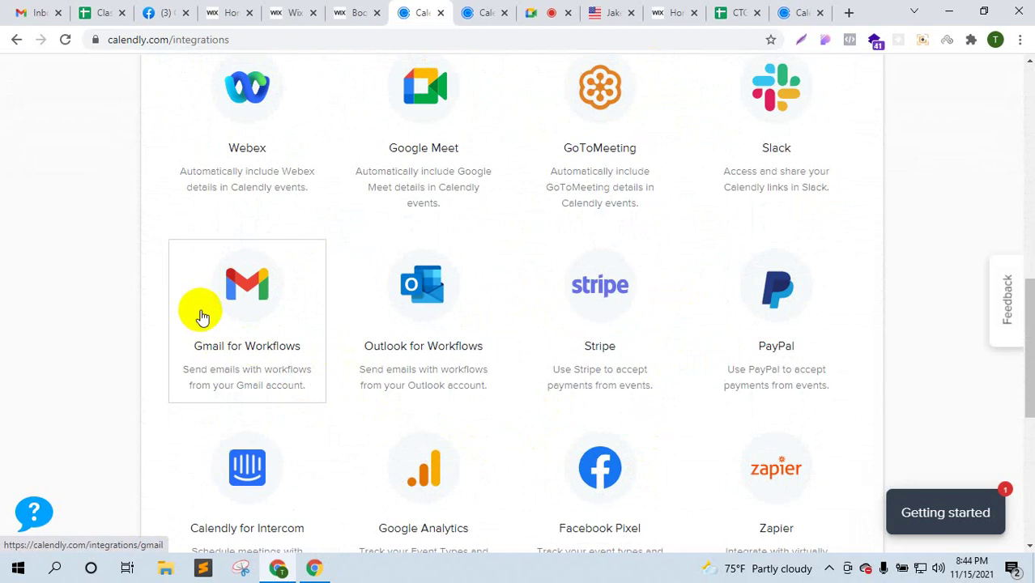
pyautogui.scroll(1, 326, 272)
pyautogui.scroll(3, 755, 259)
pyautogui.scroll(5, 755, 259)
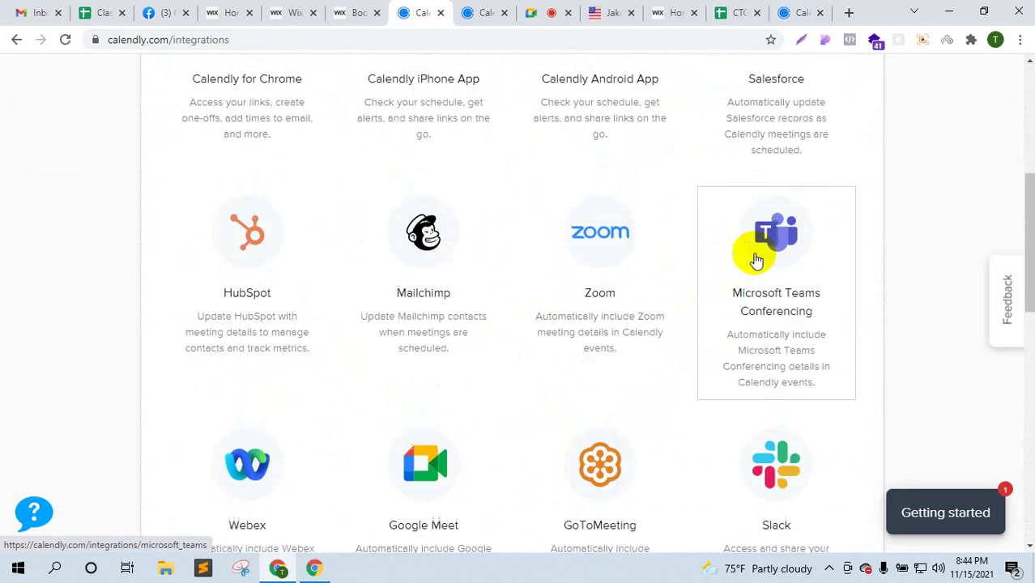
pyautogui.scroll(-10, 544, 267)
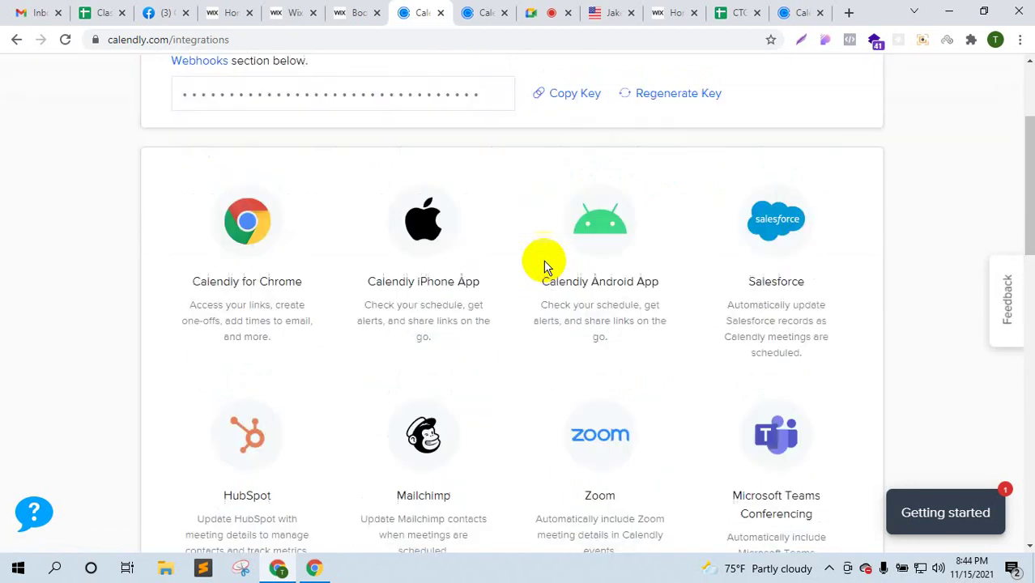
pyautogui.scroll(-5, 791, 353)
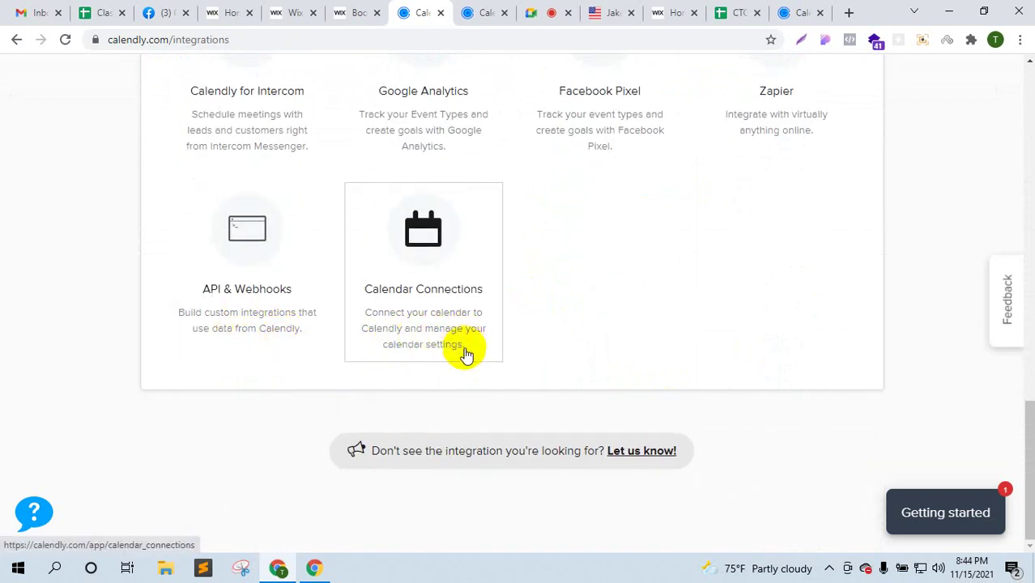
pyautogui.scroll(15, 499, 429)
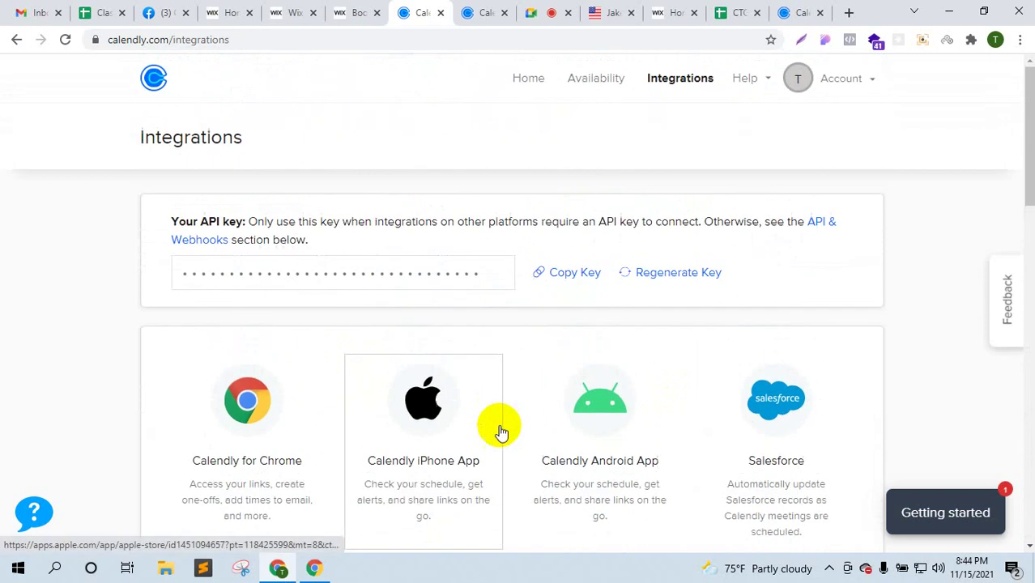
pyautogui.click(842, 81)
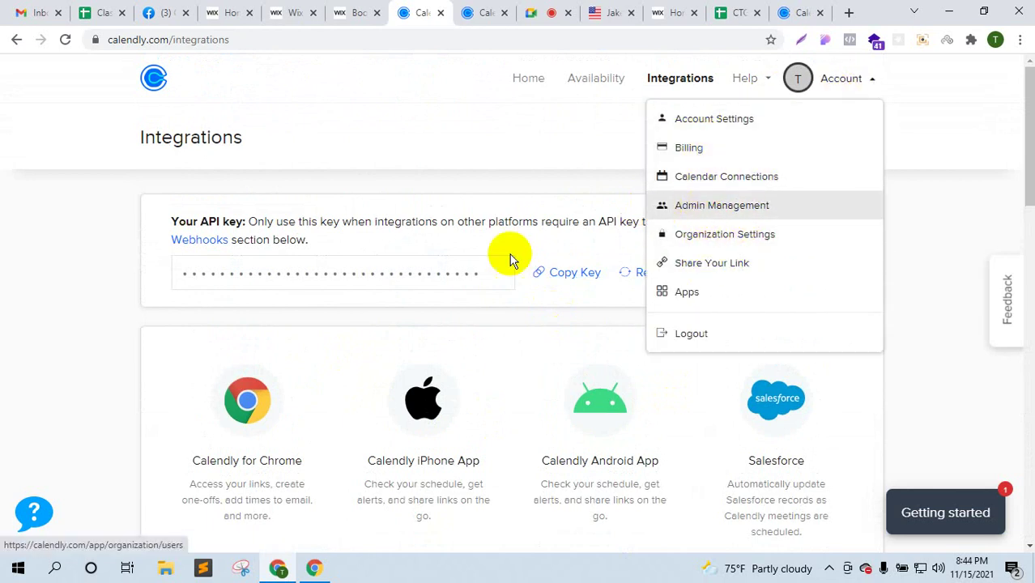
pyautogui.click(703, 76)
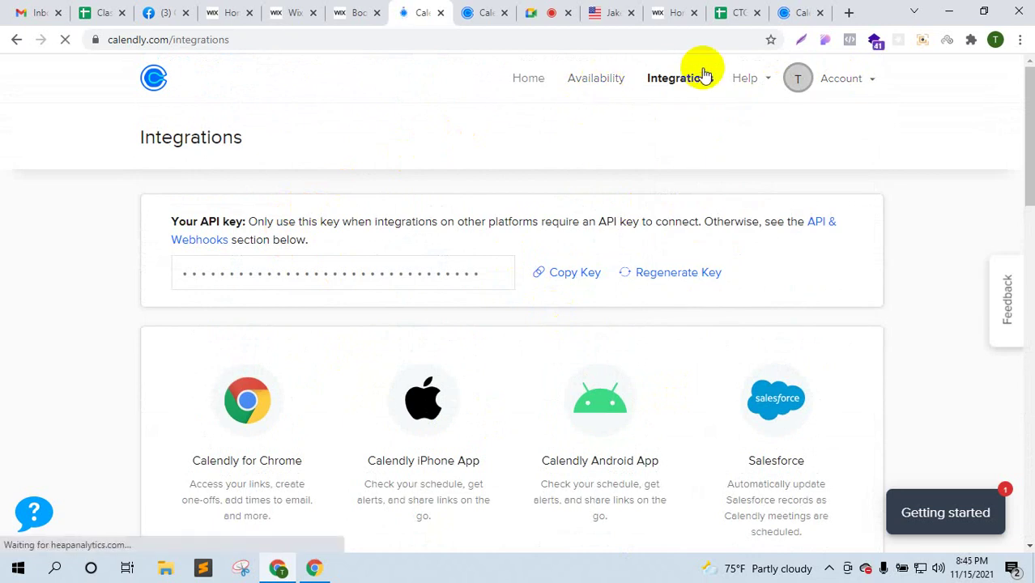
pyautogui.scroll(-3, 652, 225)
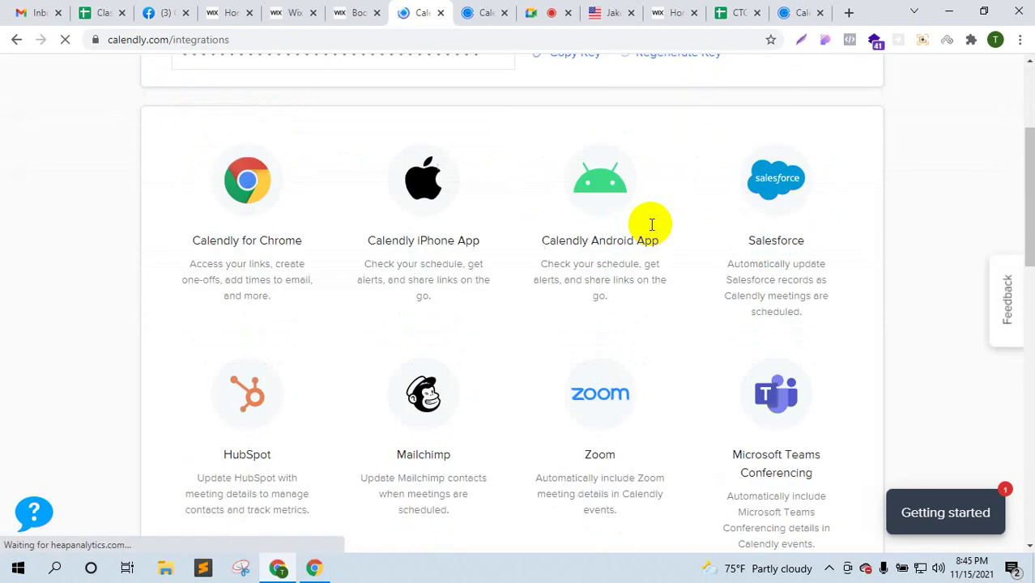
pyautogui.click(848, 13)
# - Search Google for 'calendly embeded code' and open Calendly's official embed guides from the results
pyautogui.write('c')
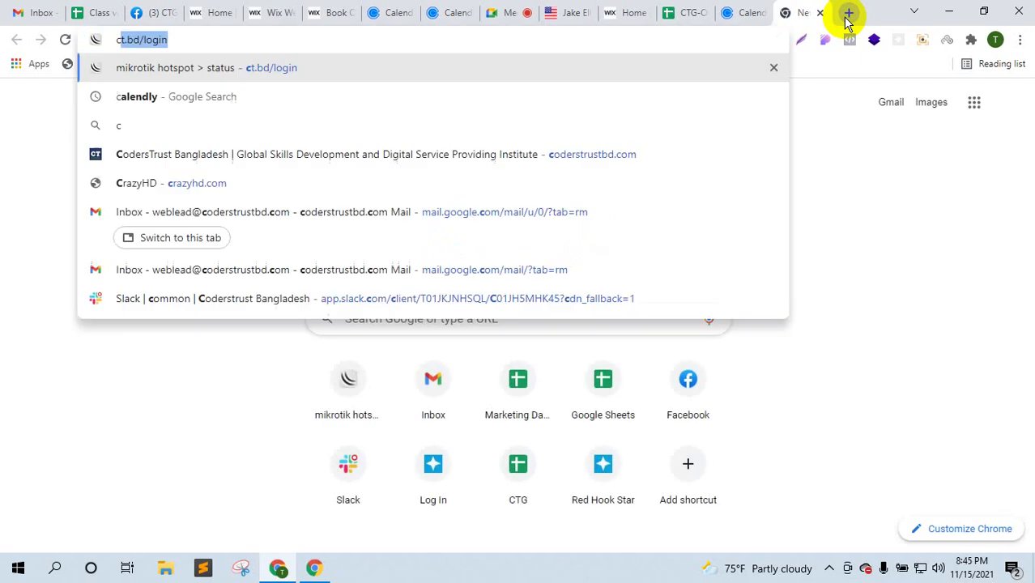
pyautogui.write('alendly ')
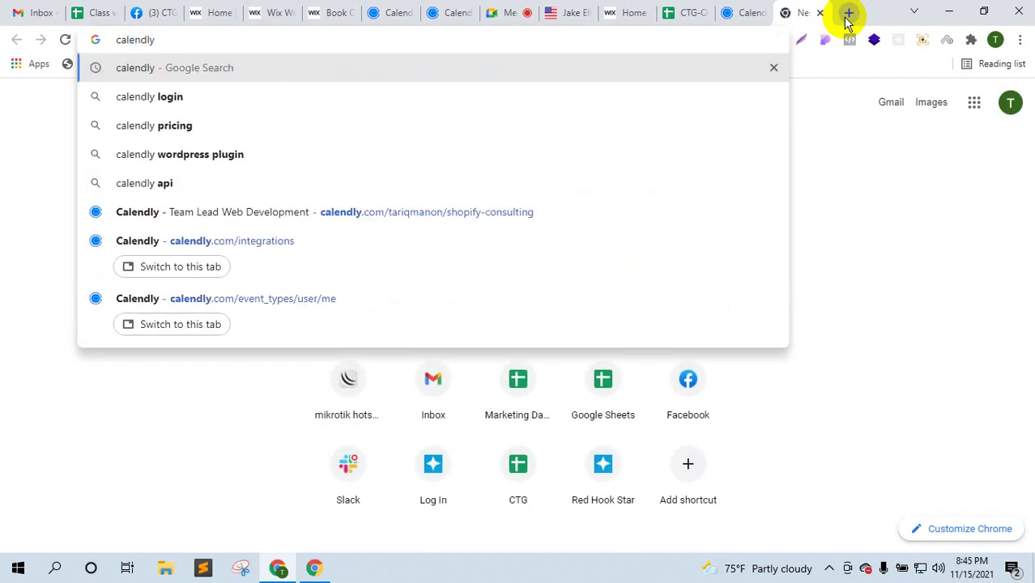
pyautogui.write('embed')
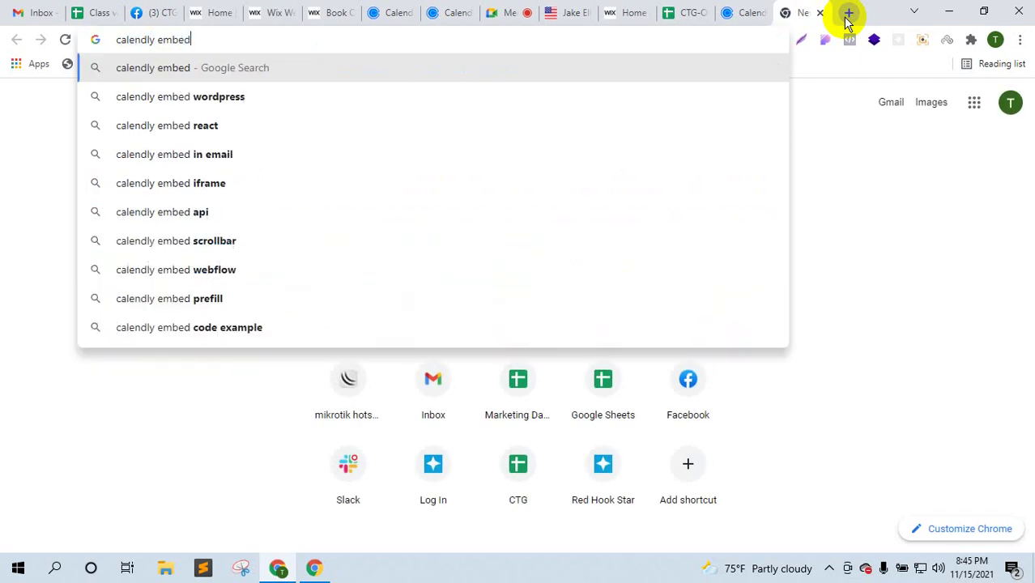
pyautogui.write('ed code')
pyautogui.press('Return')
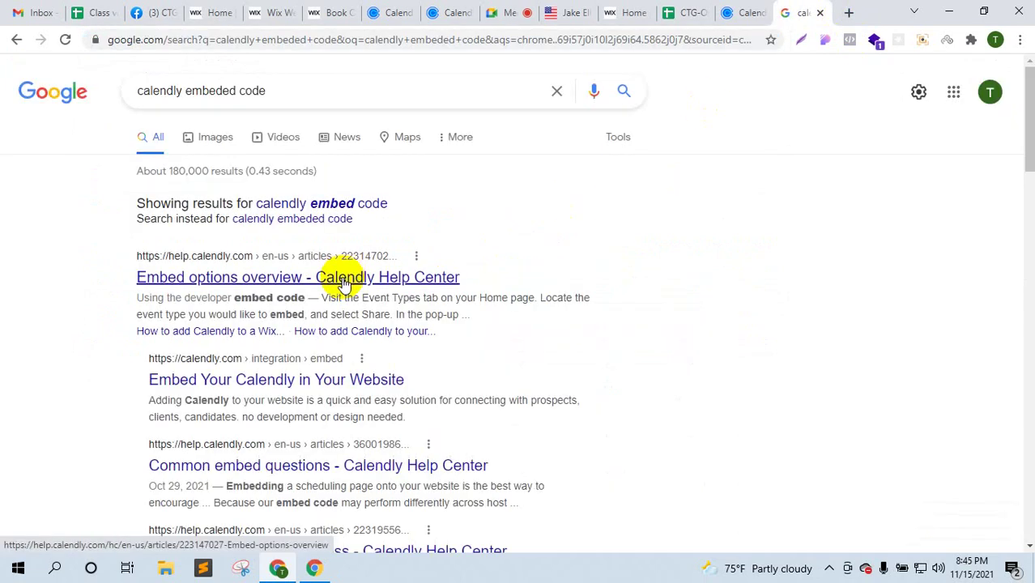
pyautogui.middleClick(359, 280)
pyautogui.scroll(-1, 439, 317)
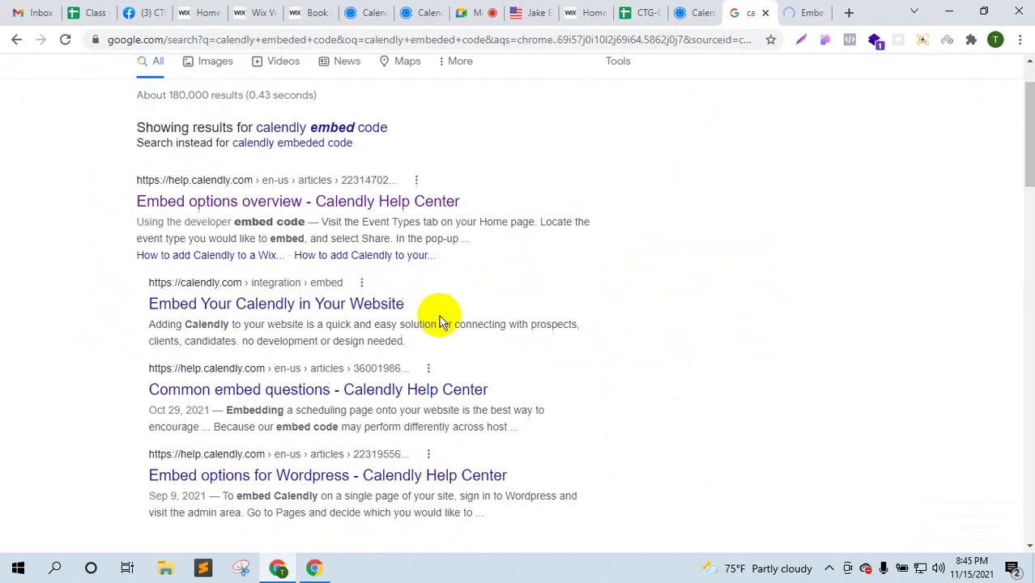
pyautogui.click(358, 305)
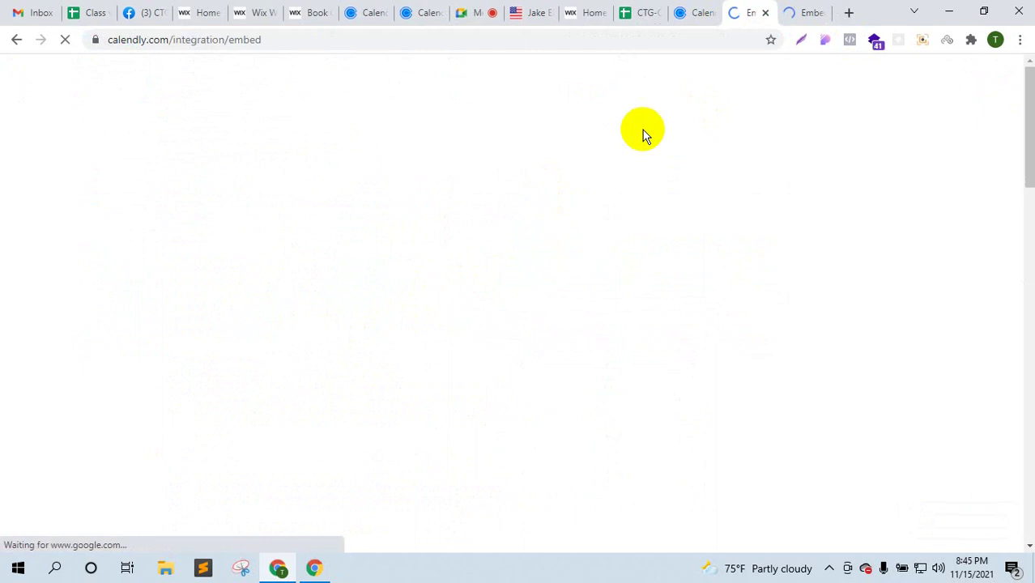
# - Scroll the Embed options overview article to the 'Add your landing page to your website' section
pyautogui.click(809, 10)
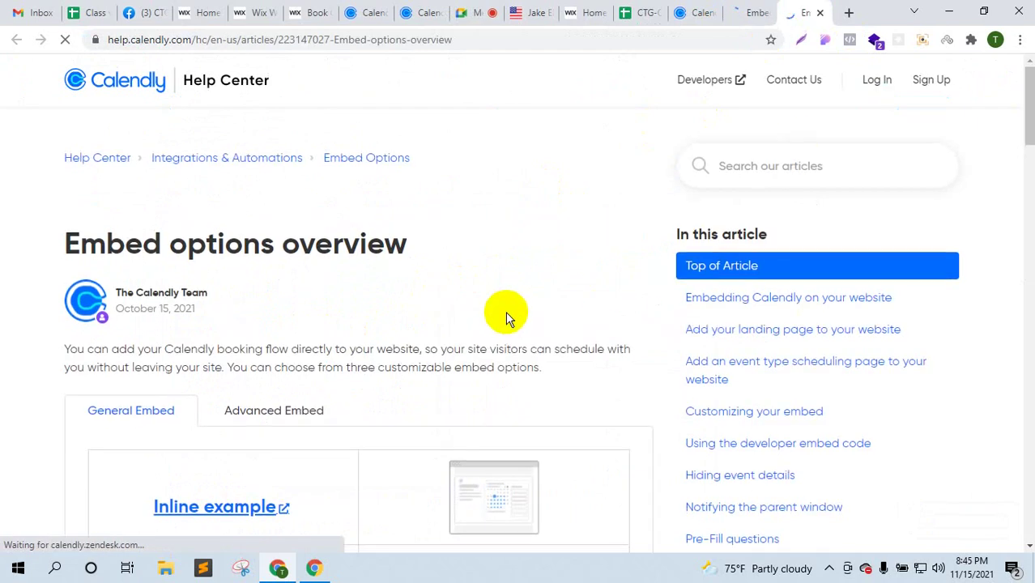
pyautogui.scroll(-3, 505, 312)
pyautogui.scroll(-5, 503, 310)
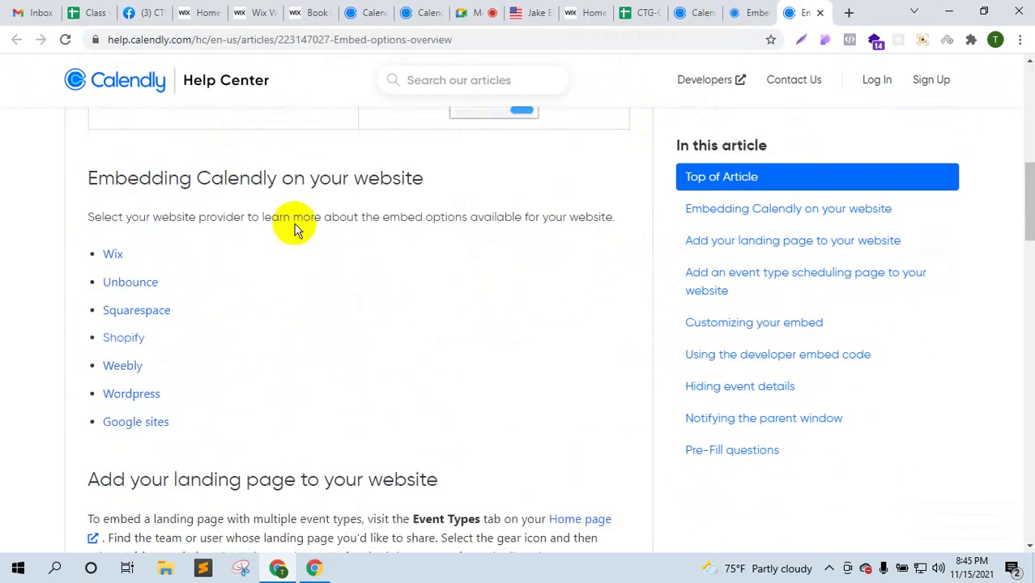
pyautogui.scroll(-3, 266, 310)
pyautogui.scroll(2, 166, 227)
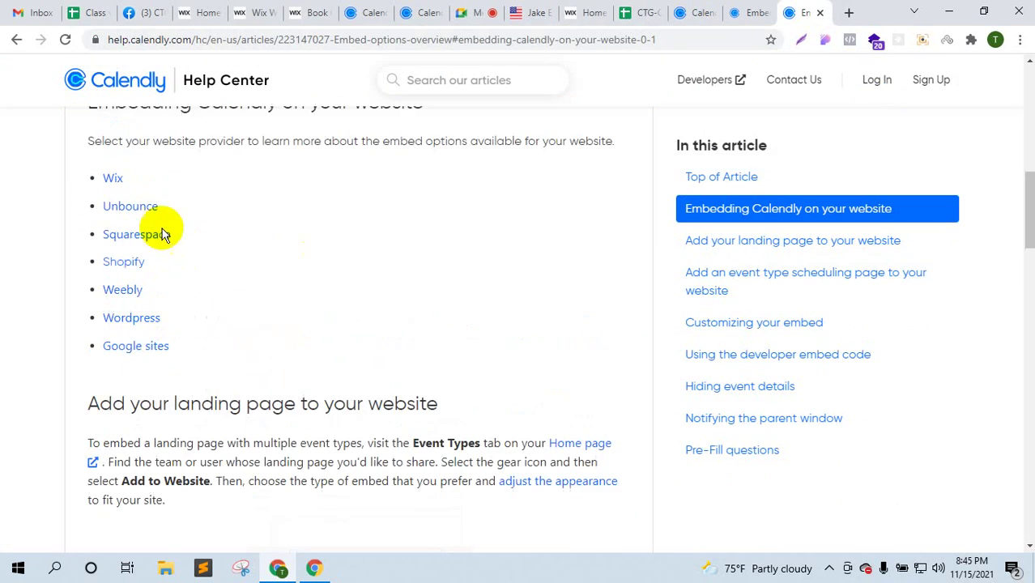
pyautogui.scroll(-1, 300, 397)
pyautogui.scroll(1, 128, 174)
# - Read the Help Center guide 'How to add Calendly to a Wix site'
pyautogui.click(115, 180)
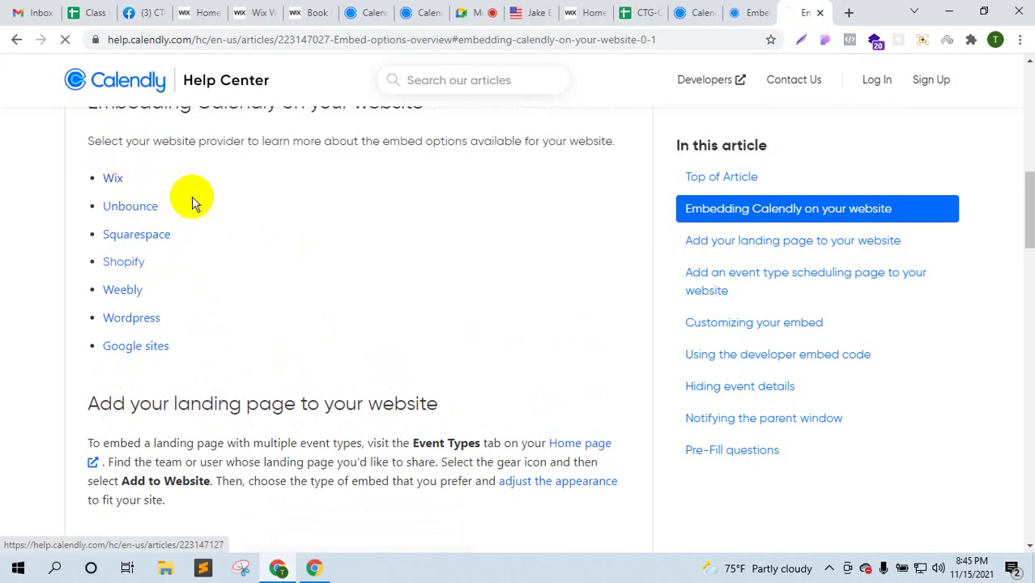
pyautogui.scroll(-2, 341, 220)
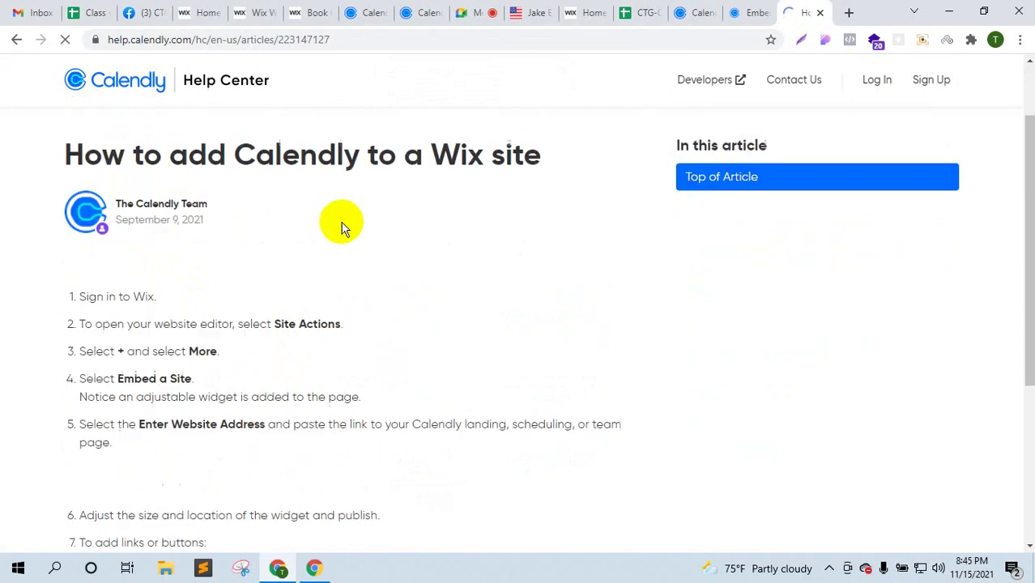
pyautogui.scroll(-4, 342, 224)
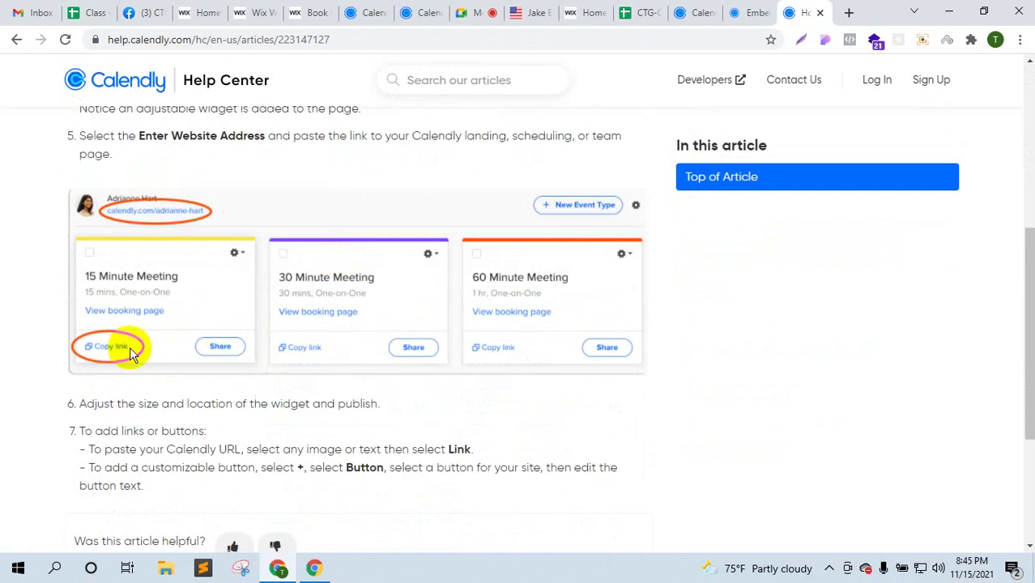
pyautogui.scroll(4, 127, 355)
pyautogui.scroll(1, 130, 340)
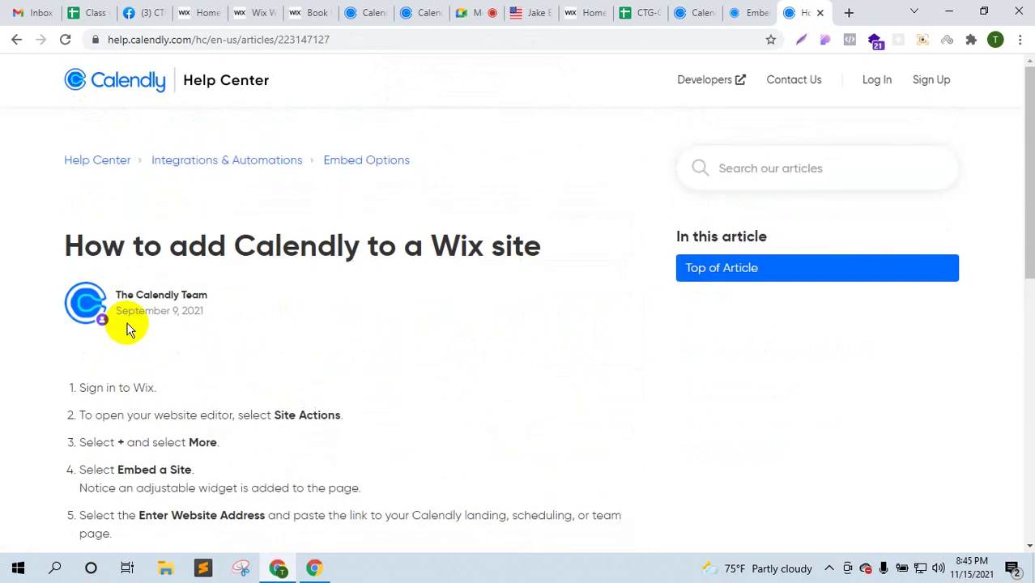
pyautogui.scroll(-2, 127, 333)
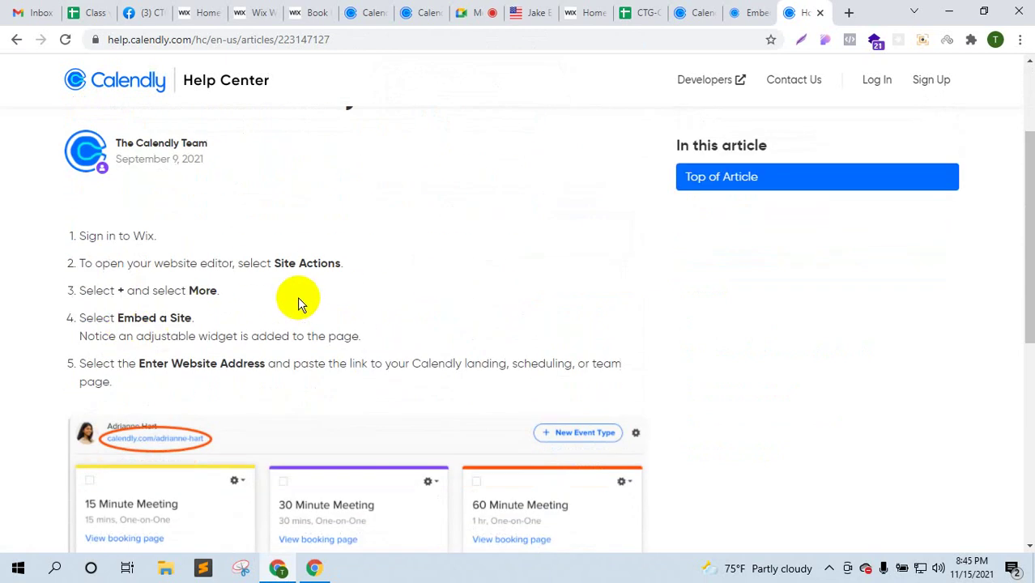
# - Go back to the Embed options overview, then return to the Calendly integrations page
pyautogui.click(11, 40)
pyautogui.scroll(5, 329, 230)
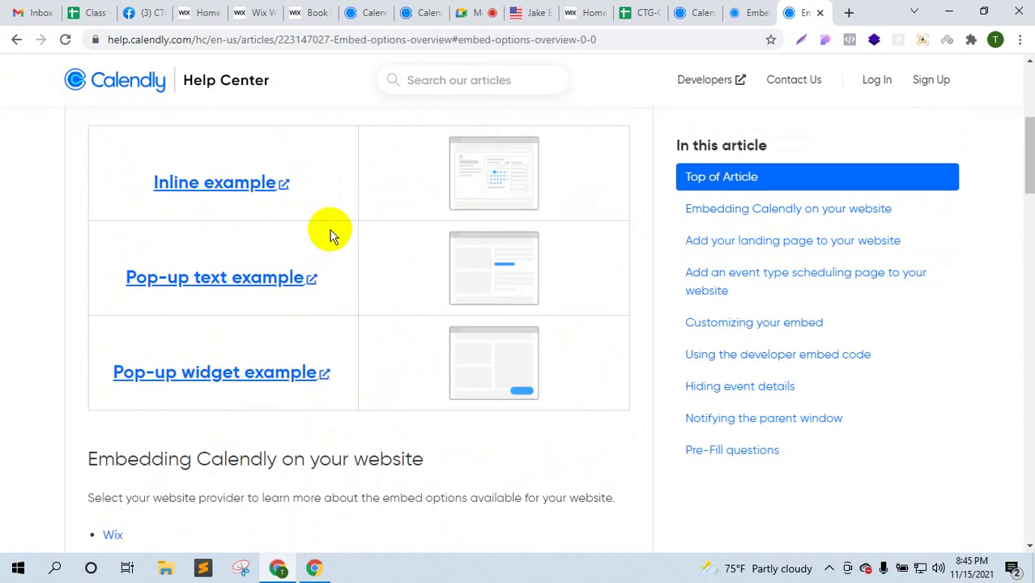
pyautogui.scroll(4, 330, 230)
pyautogui.scroll(-13, 331, 243)
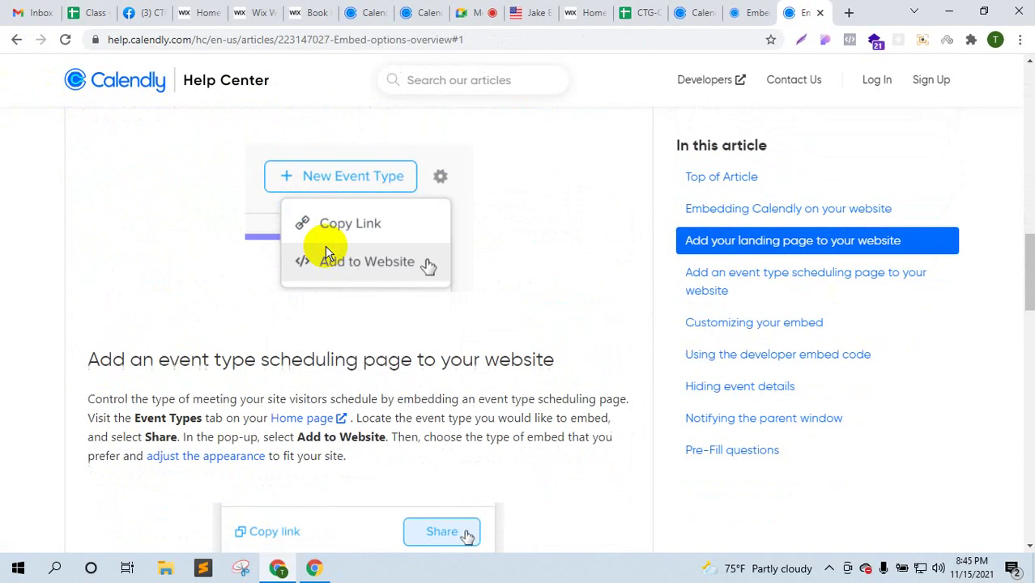
pyautogui.scroll(2, 325, 246)
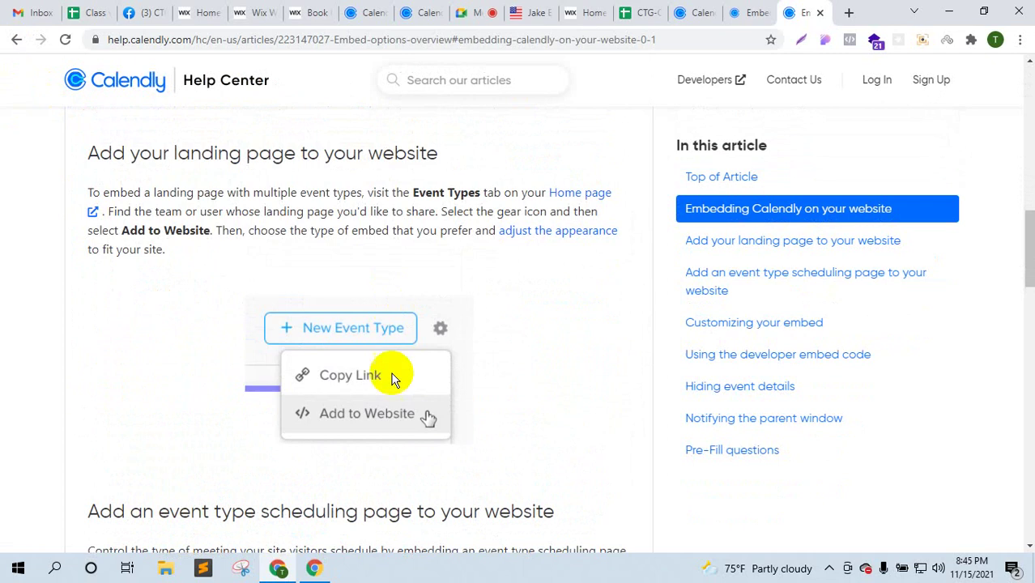
pyautogui.click(362, 13)
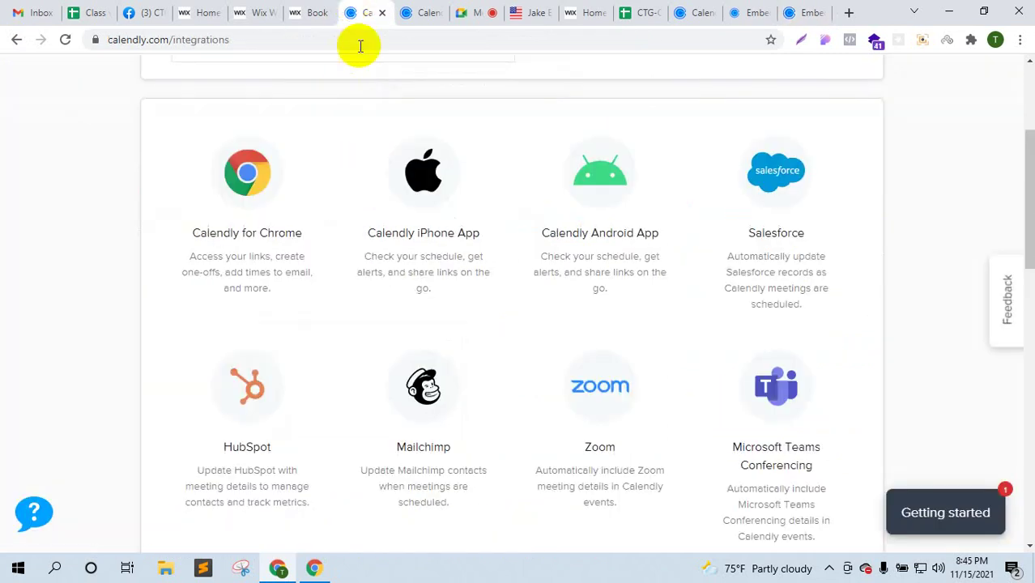
# - On Event Types, look at the new event type form, then go back to the list
pyautogui.scroll(3, 409, 259)
pyautogui.click(436, 10)
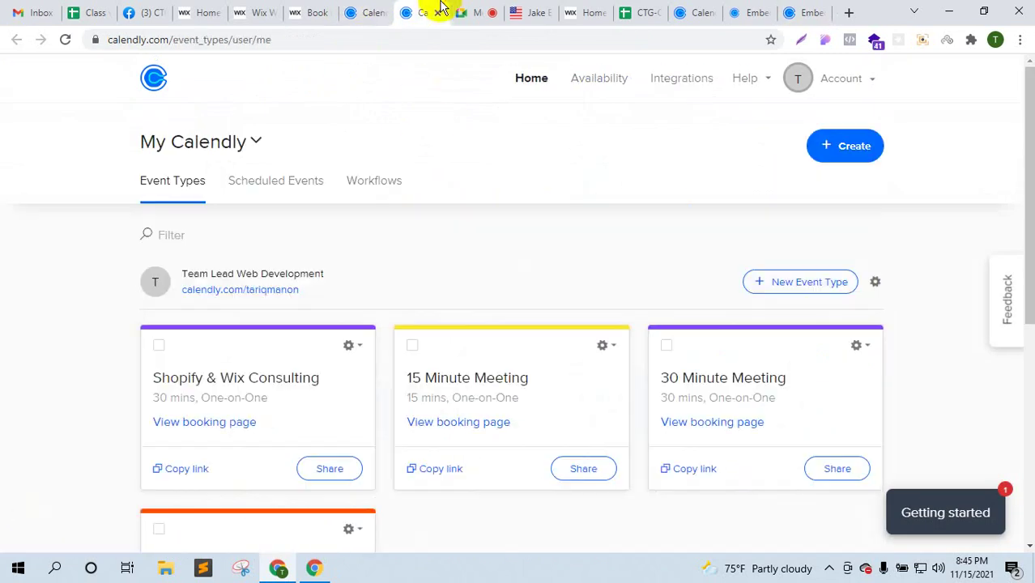
pyautogui.click(779, 289)
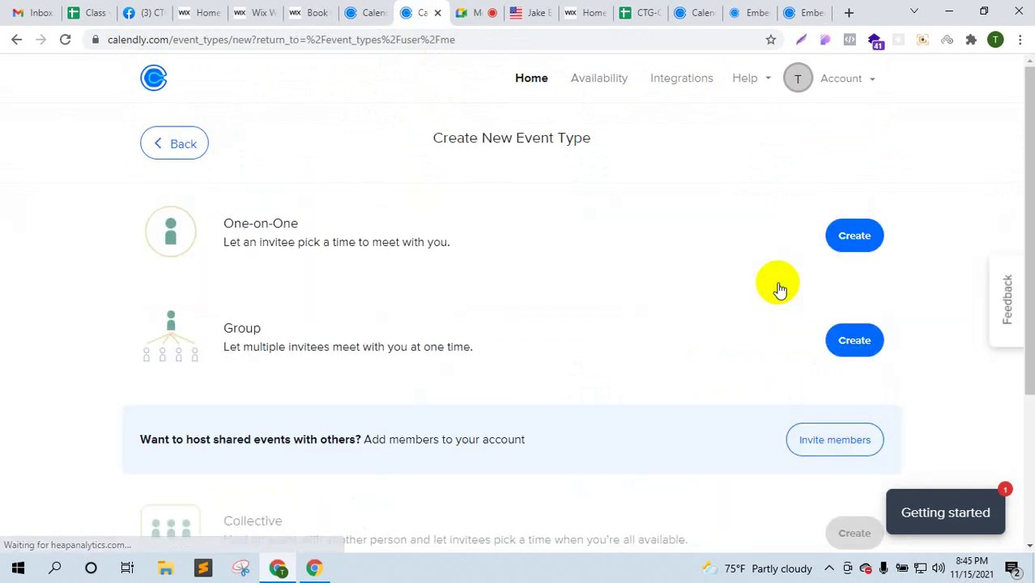
pyautogui.scroll(-1, 779, 289)
pyautogui.scroll(-2, 779, 289)
pyautogui.scroll(3, 777, 287)
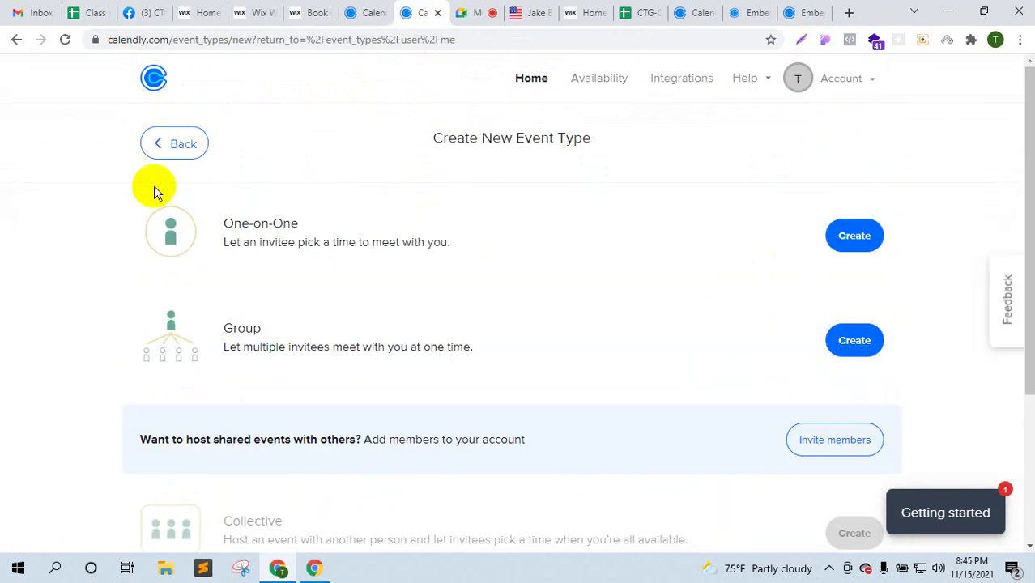
pyautogui.click(167, 146)
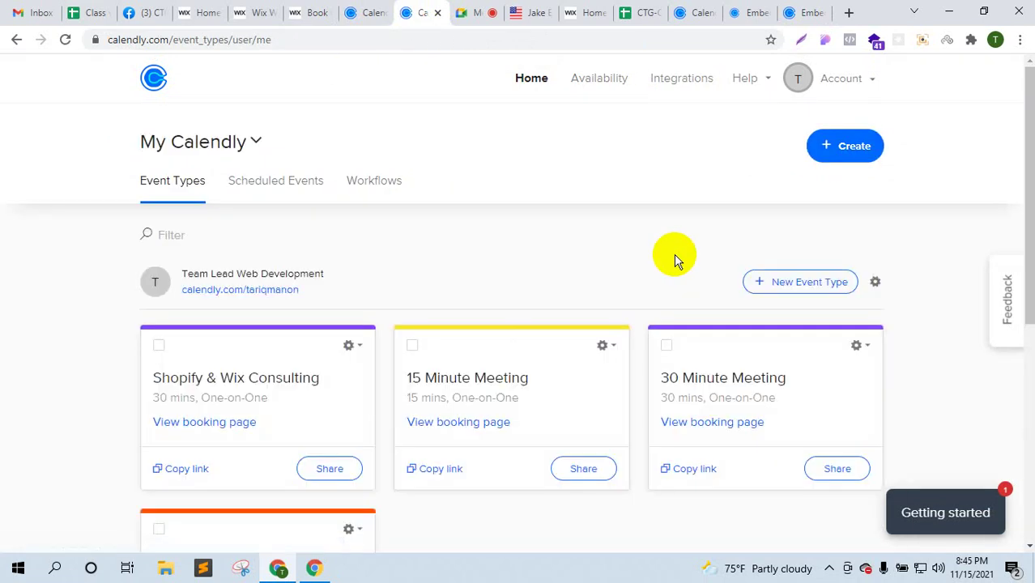
# - Add the whole landing page to a website using the Inline Embed option and continue
pyautogui.click(875, 284)
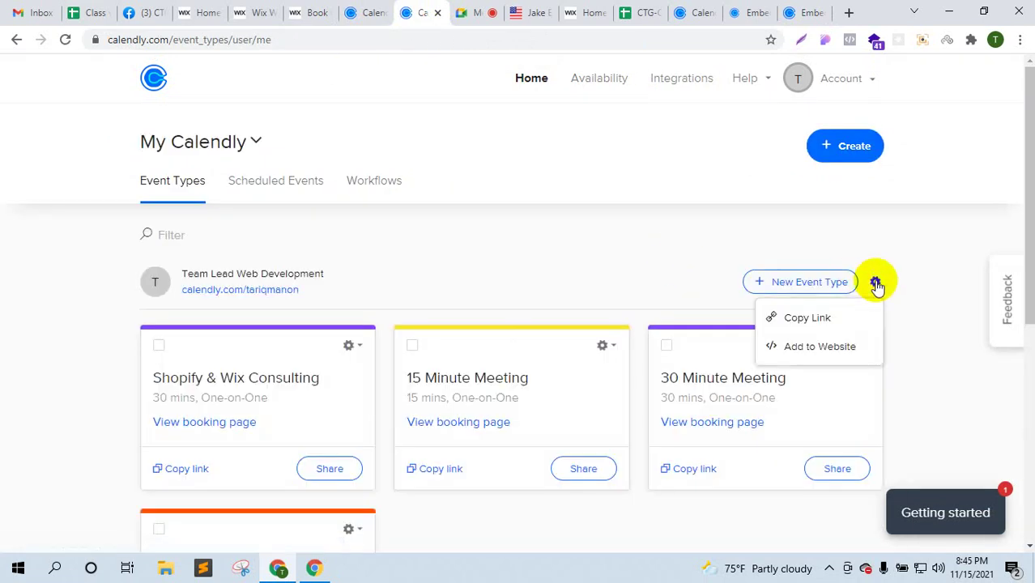
pyautogui.click(819, 348)
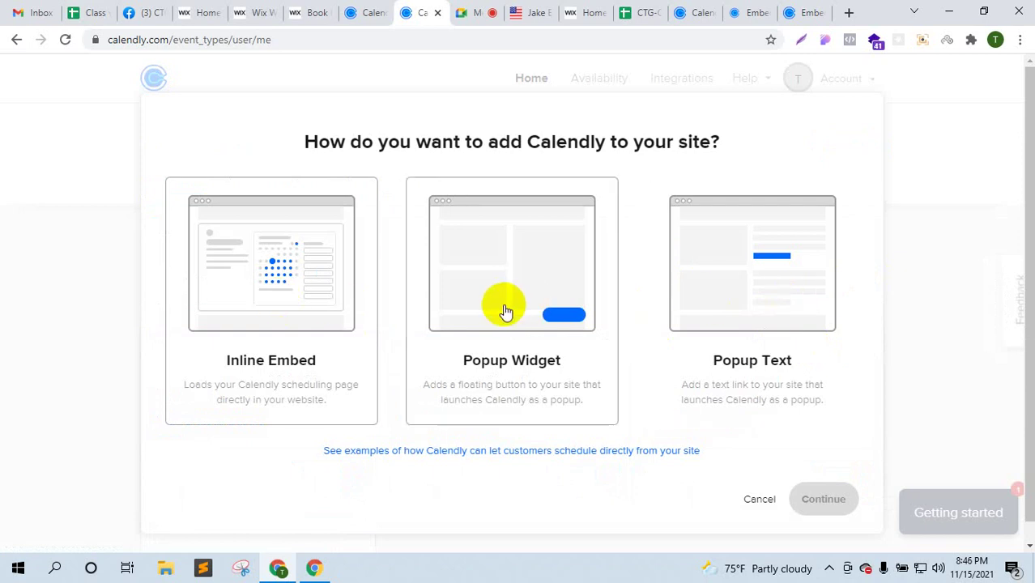
pyautogui.click(311, 312)
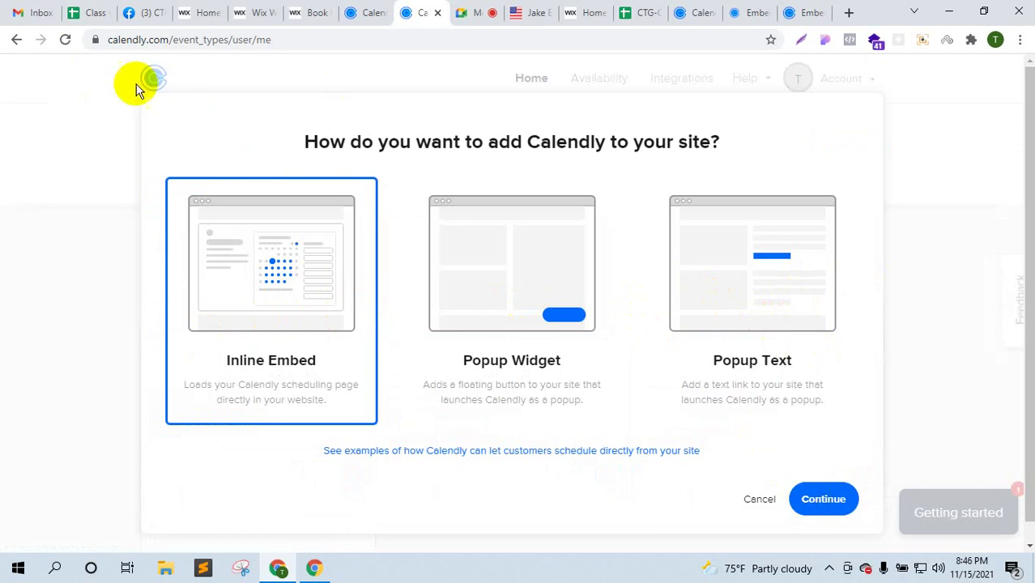
pyautogui.click(19, 40)
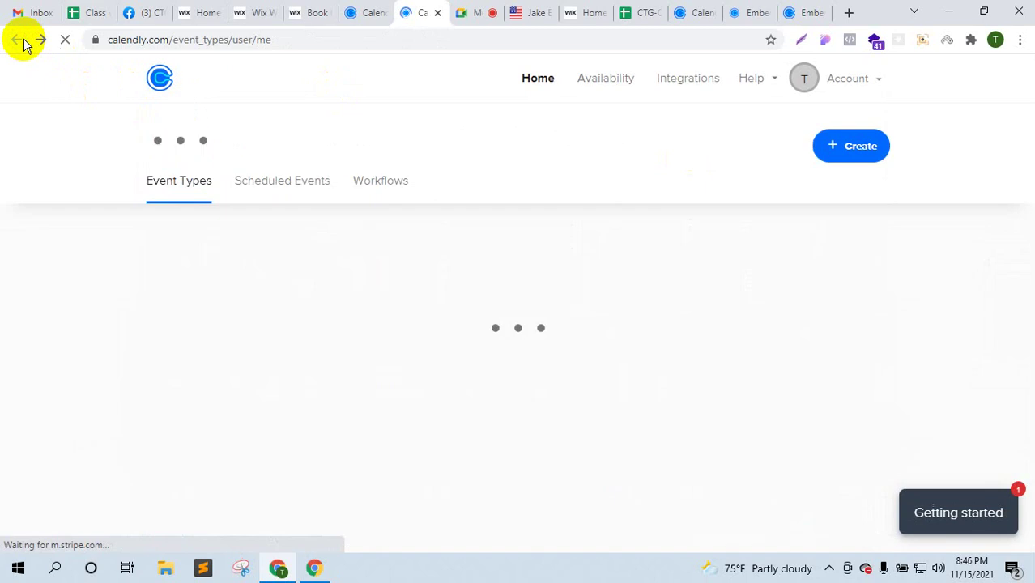
pyautogui.click(876, 284)
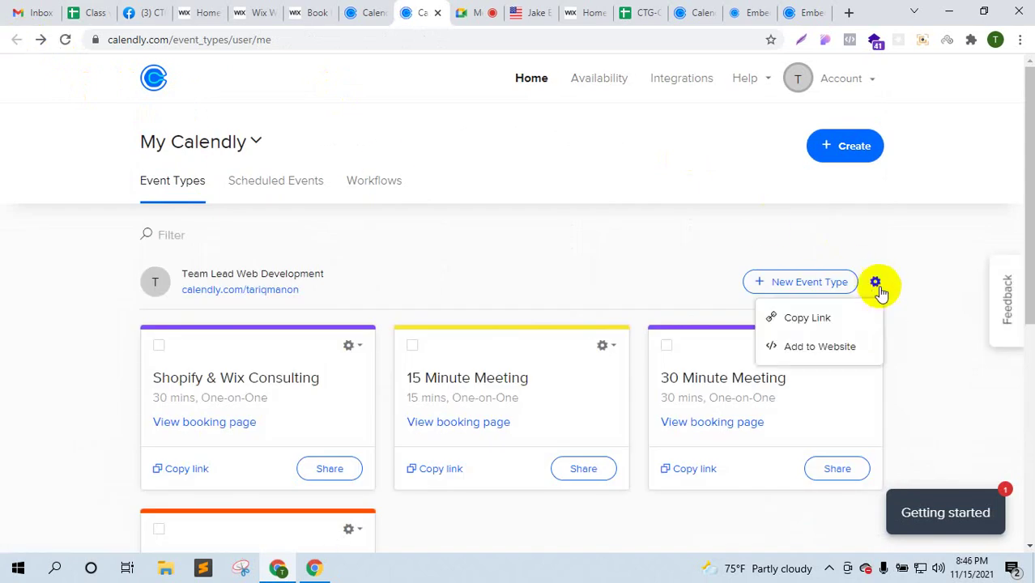
pyautogui.click(820, 346)
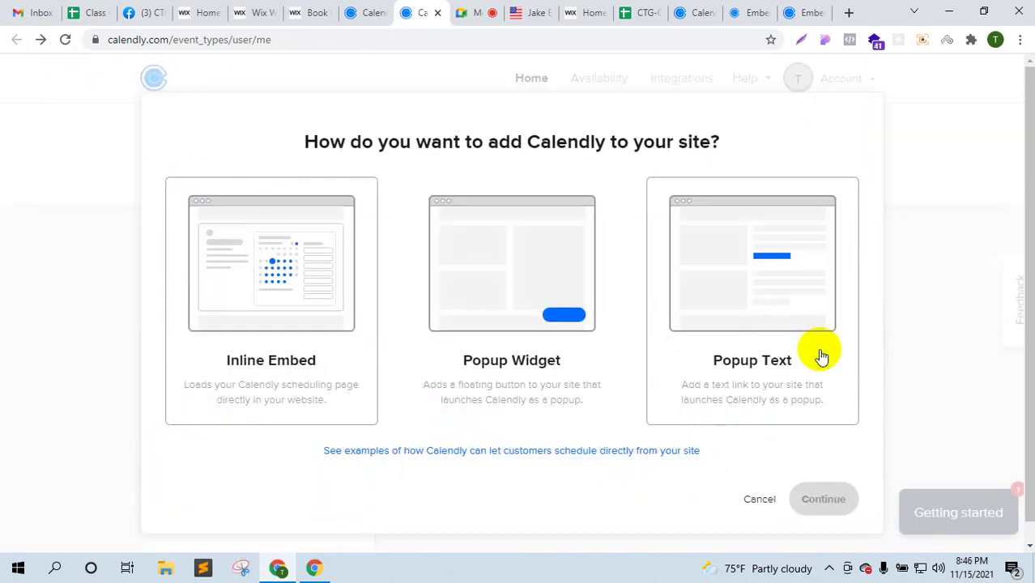
pyautogui.click(296, 328)
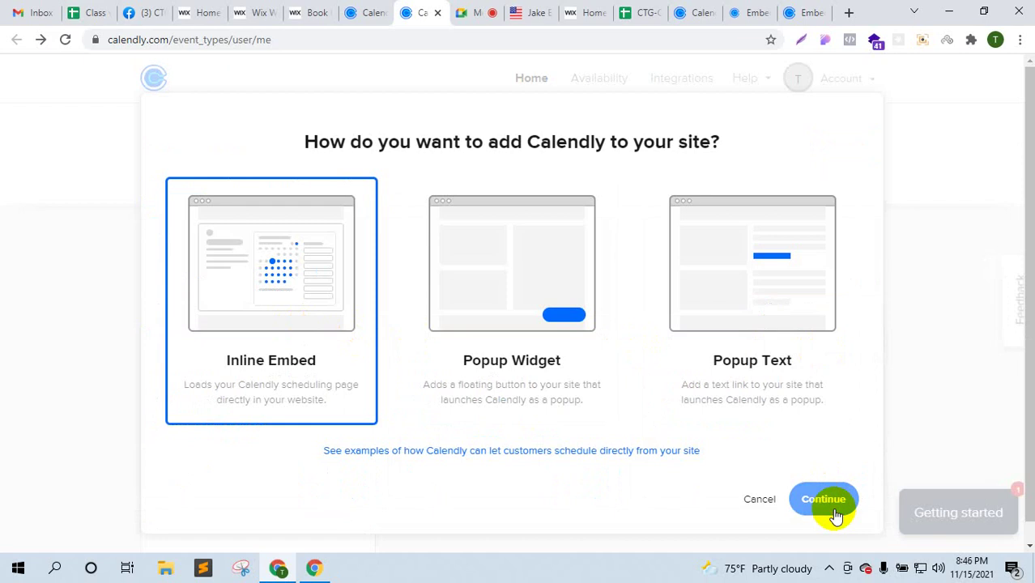
pyautogui.click(832, 508)
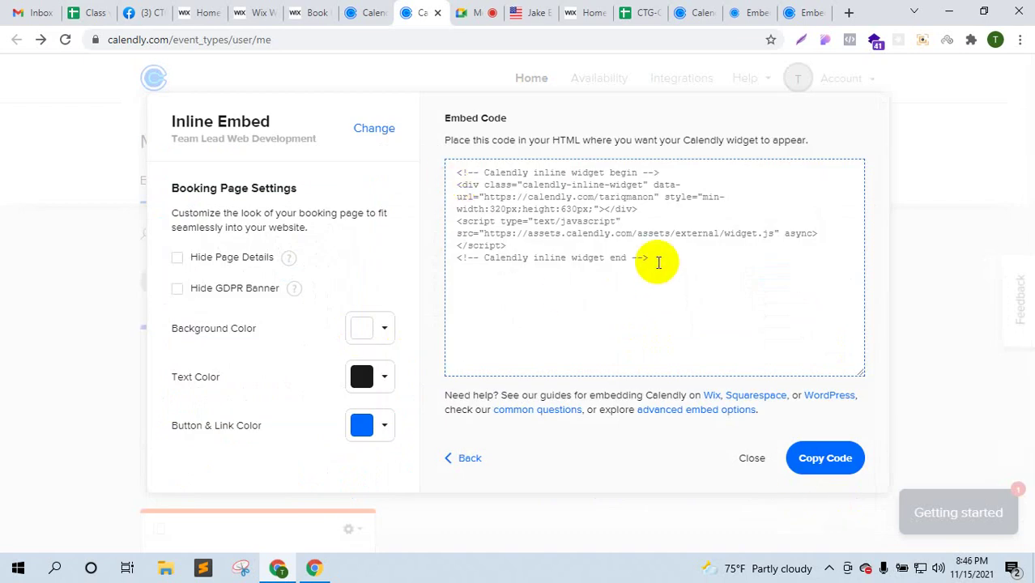
# - Copy the scheduling page's inline widget embed code to the clipboard
pyautogui.click(658, 261)
pyautogui.rightClick(545, 215)
pyautogui.click(559, 221)
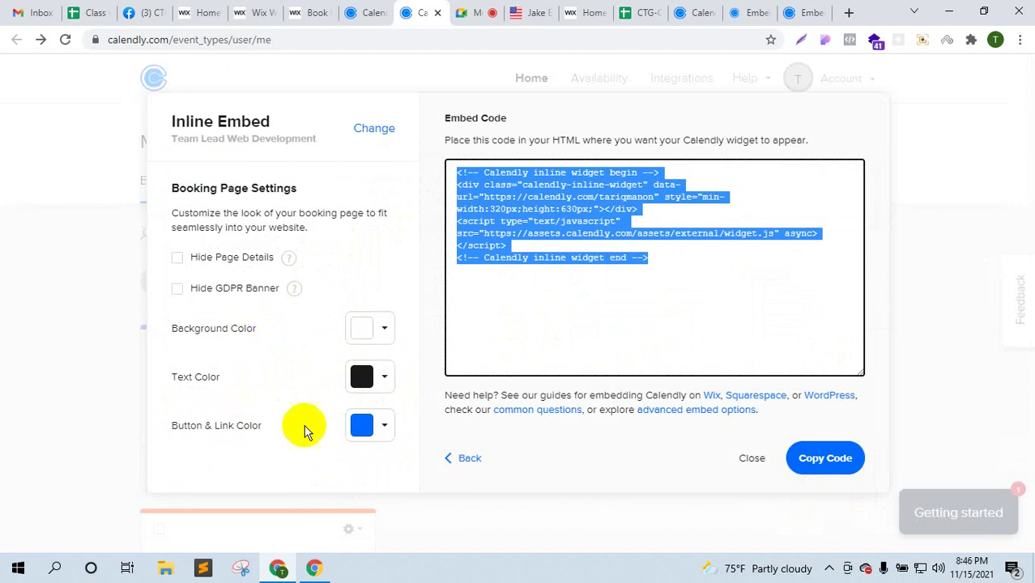
pyautogui.click(834, 460)
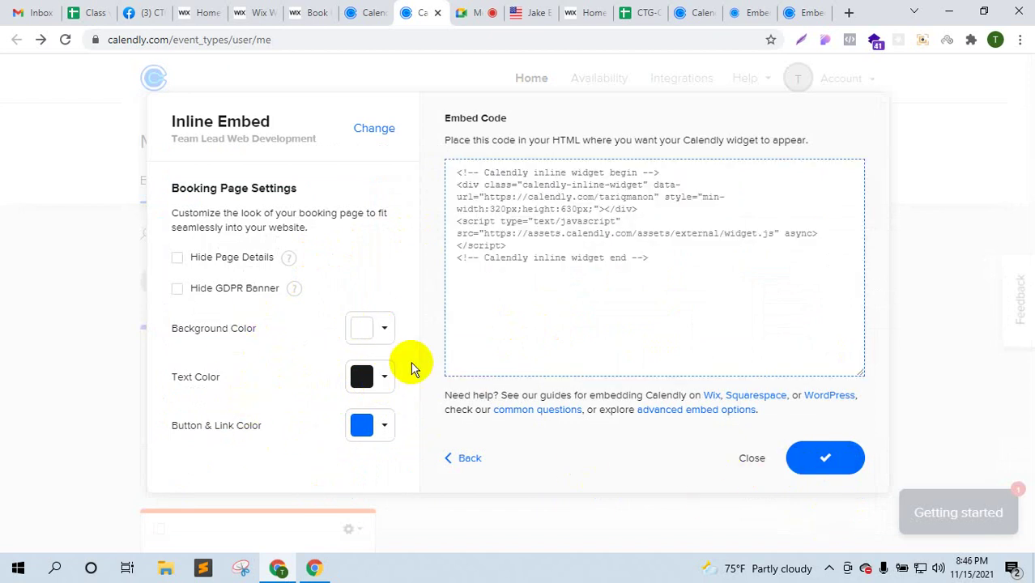
pyautogui.click(369, 11)
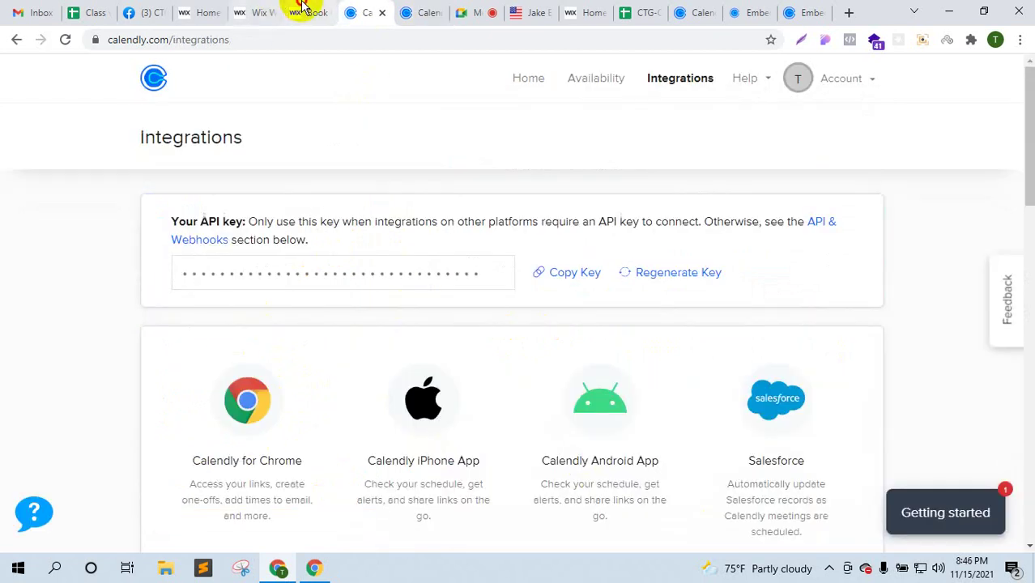
# - Open My Site 1 in the Wix Editor from its dashboard
pyautogui.click(301, 12)
pyautogui.click(264, 11)
pyautogui.click(308, 10)
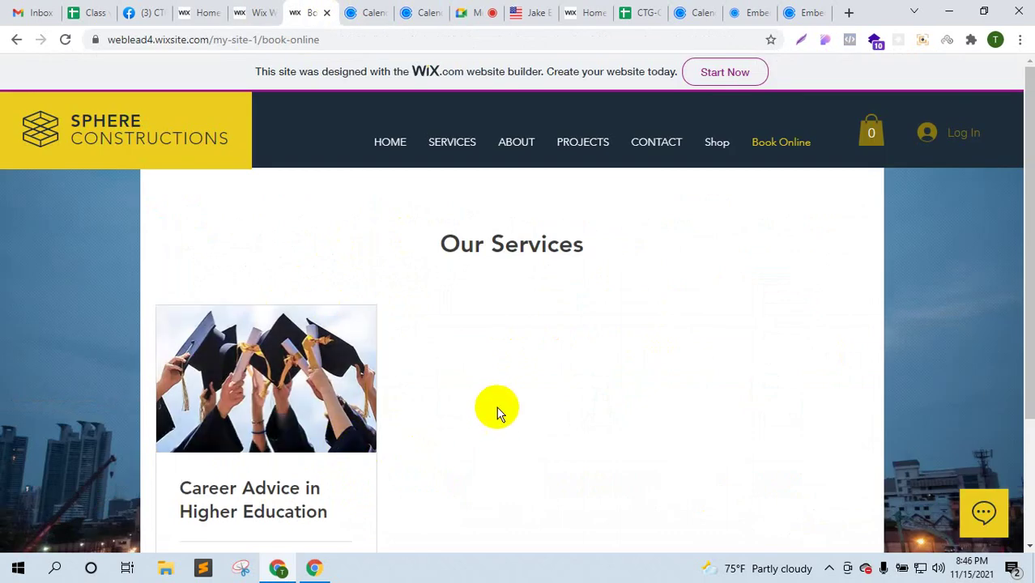
pyautogui.click(259, 10)
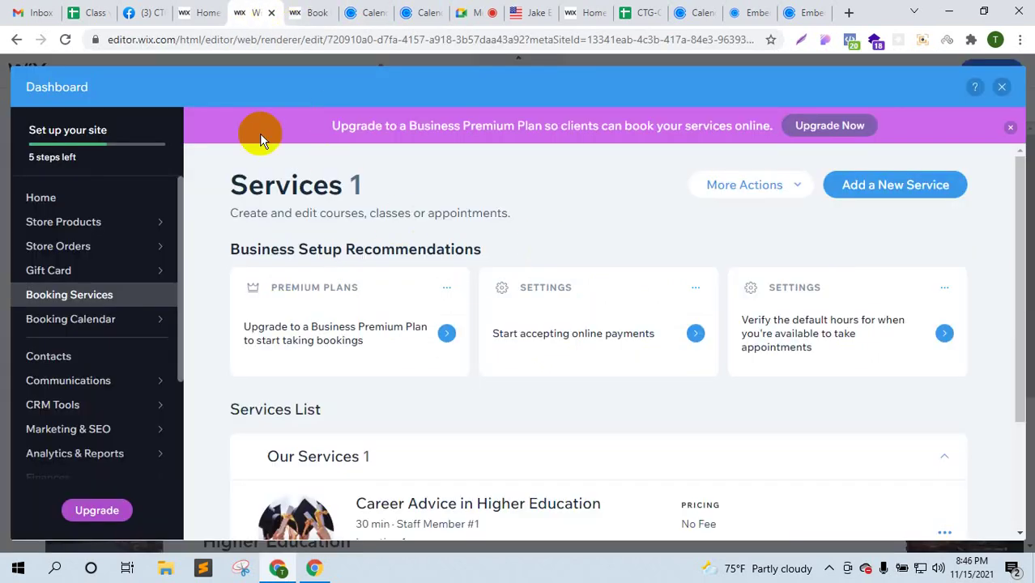
pyautogui.click(316, 8)
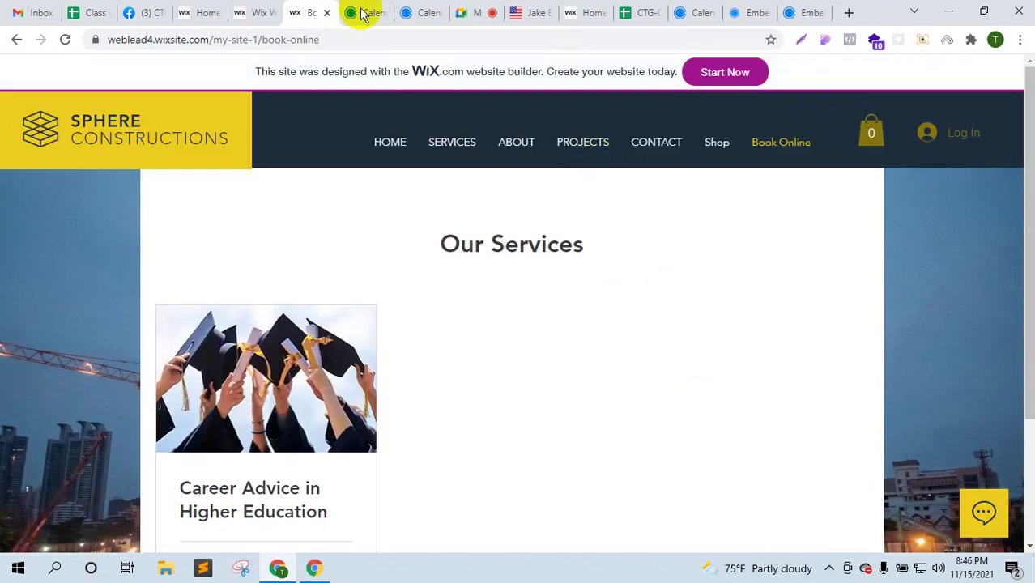
pyautogui.click(202, 9)
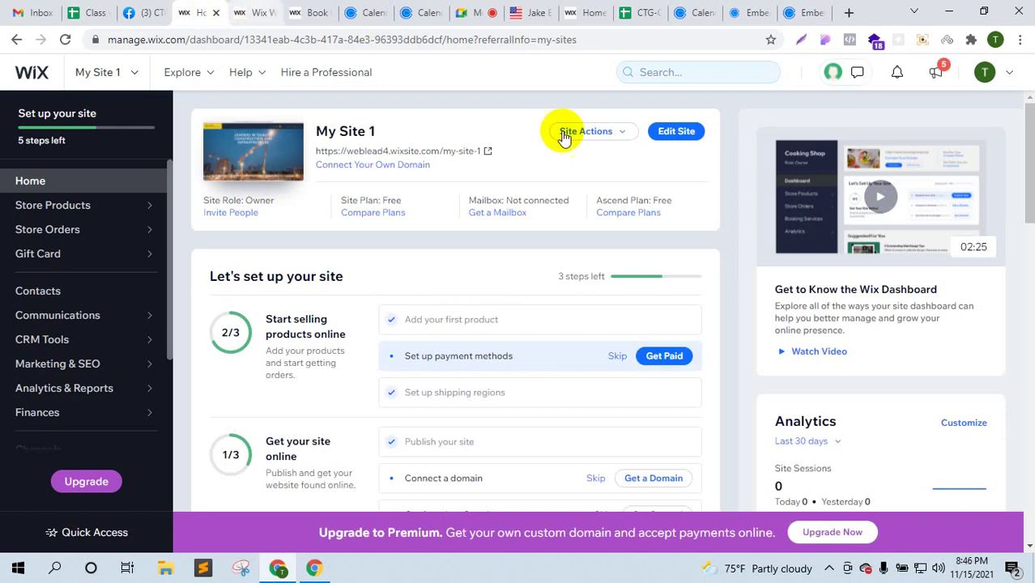
pyautogui.click(677, 132)
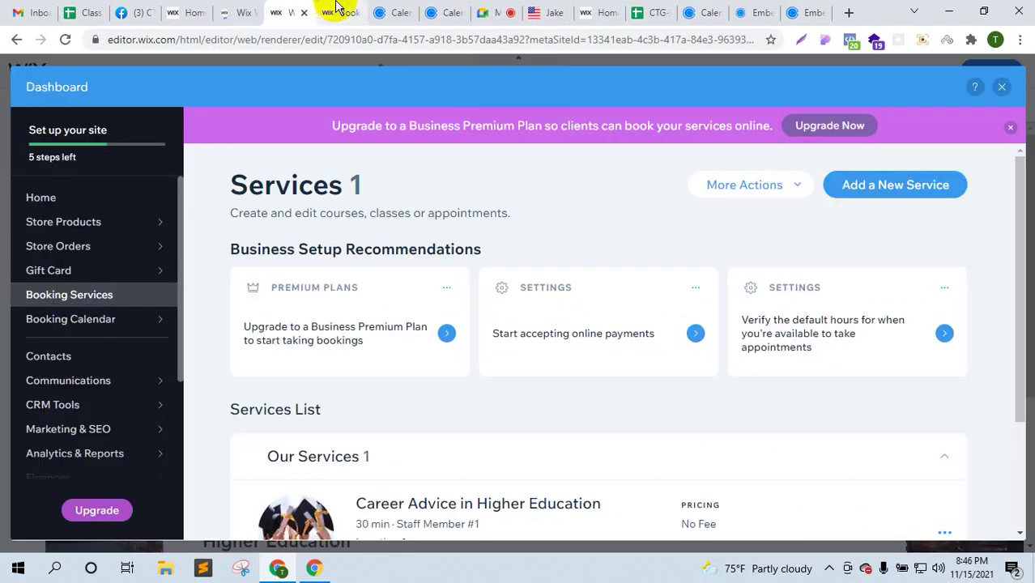
# - While the editor loads, return to Calendly's Inline Embed code
pyautogui.click(337, 9)
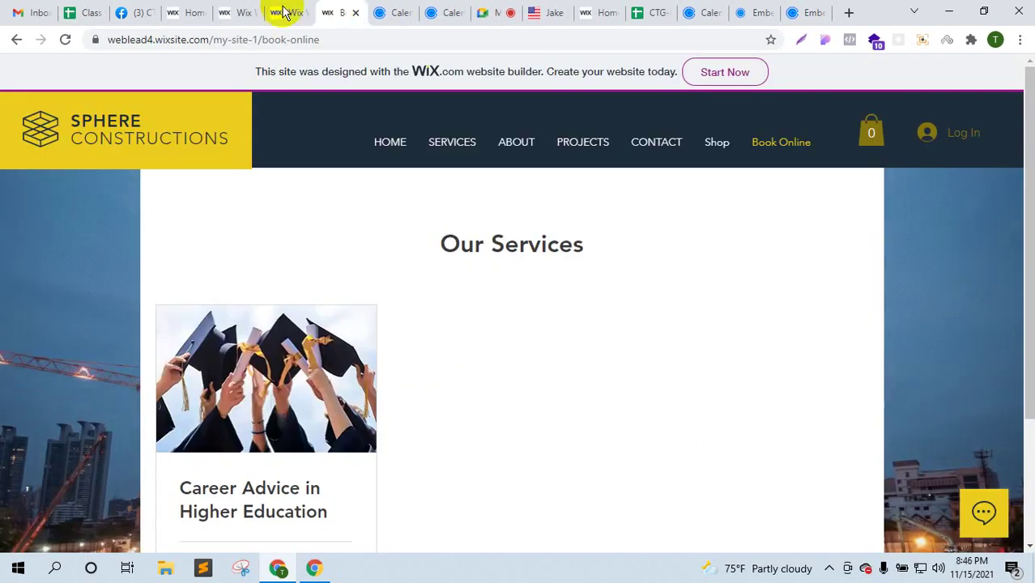
pyautogui.click(243, 13)
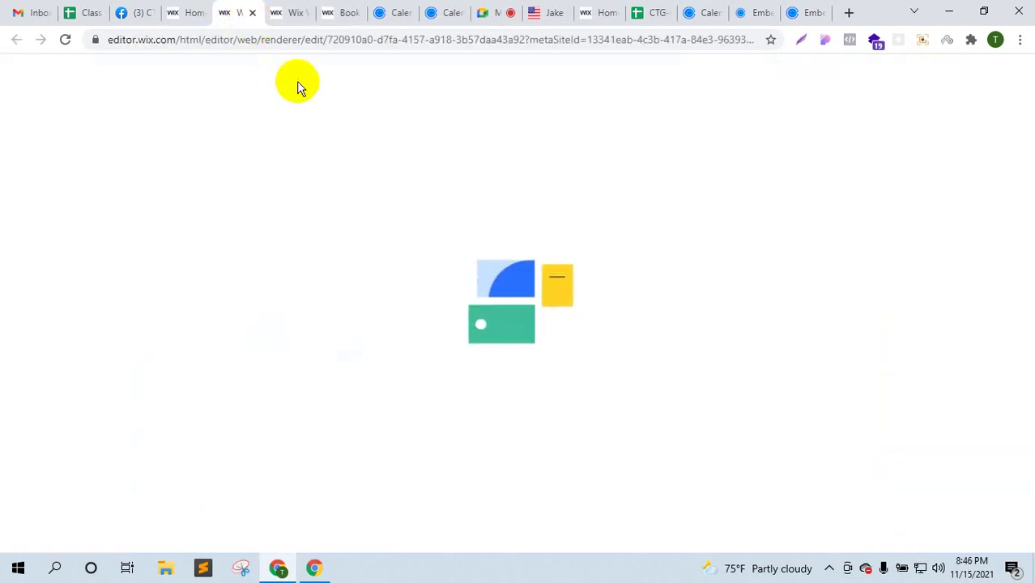
pyautogui.click(449, 11)
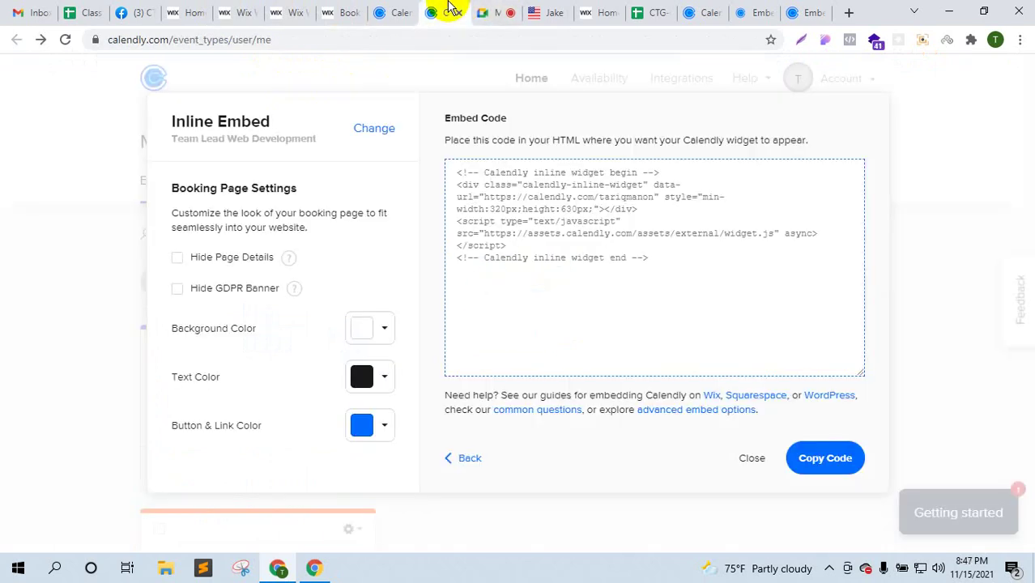
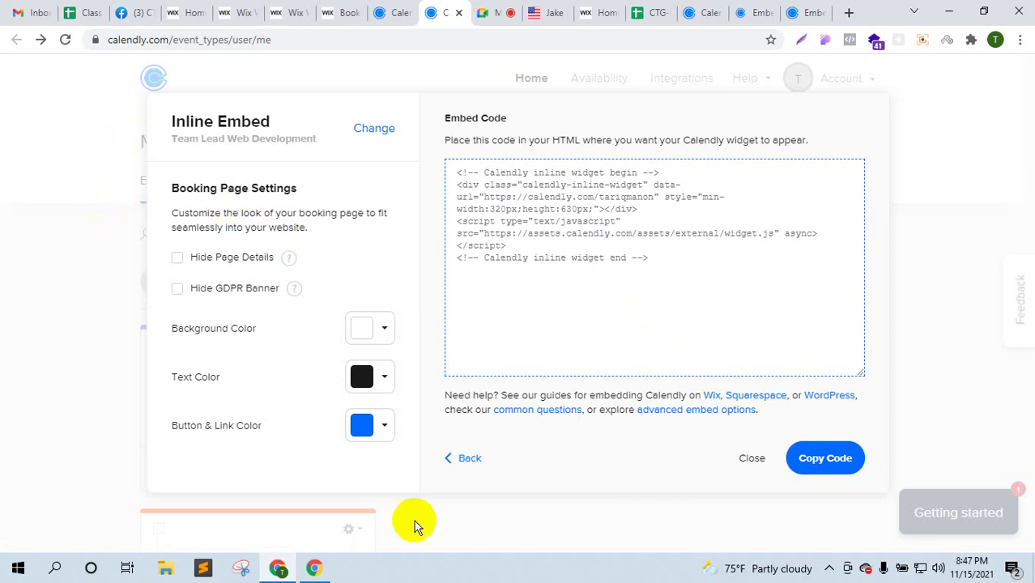
# - Back out of the Inline Embed window to the Event Types page listing four meetings
pyautogui.click(461, 459)
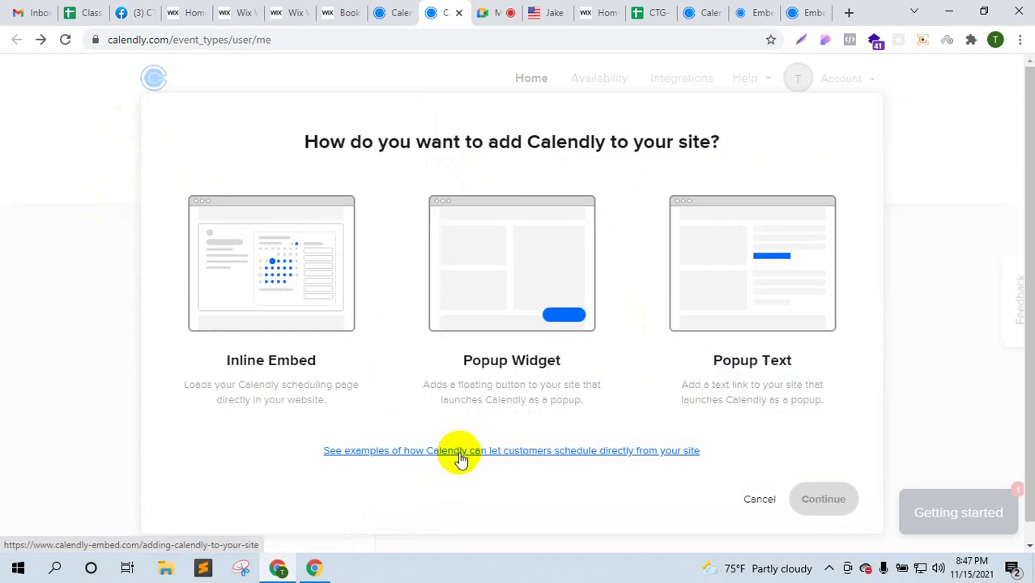
pyautogui.click(747, 496)
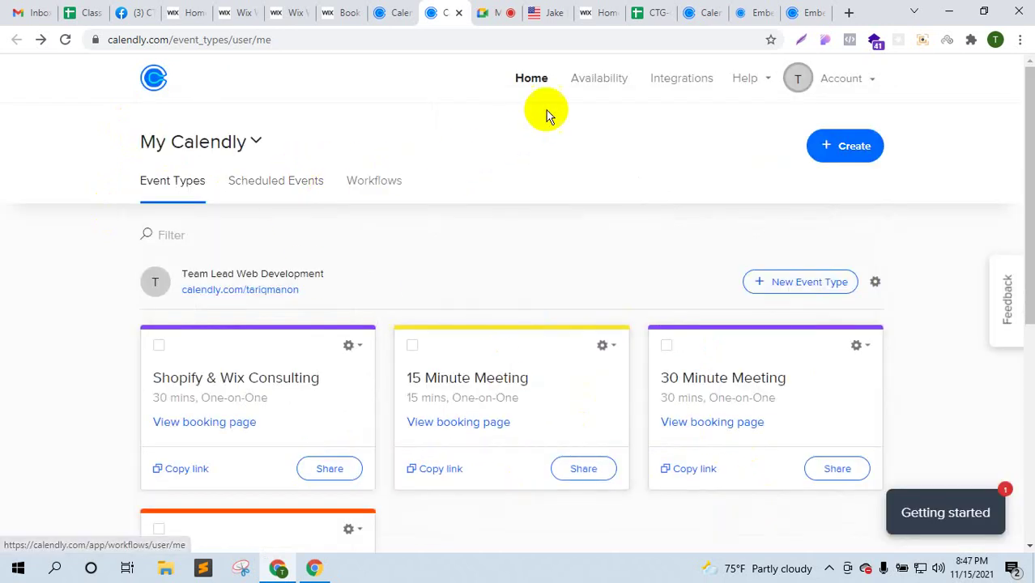
pyautogui.scroll(-4, 480, 254)
pyautogui.scroll(4, 423, 323)
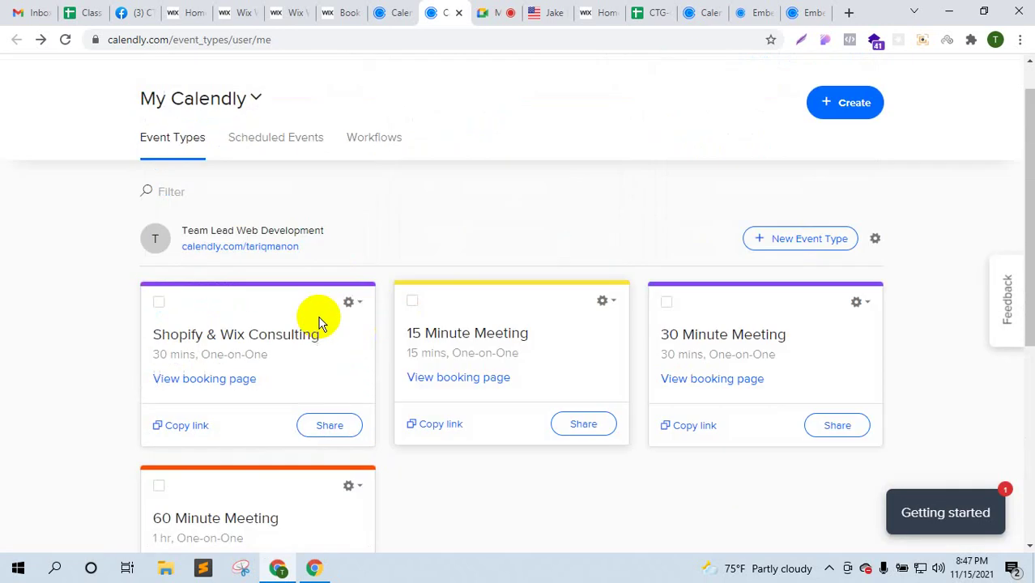
# - Expand Collect Payments on the Shopify & Wix Consulting event and follow the Integrations page link
pyautogui.click(256, 391)
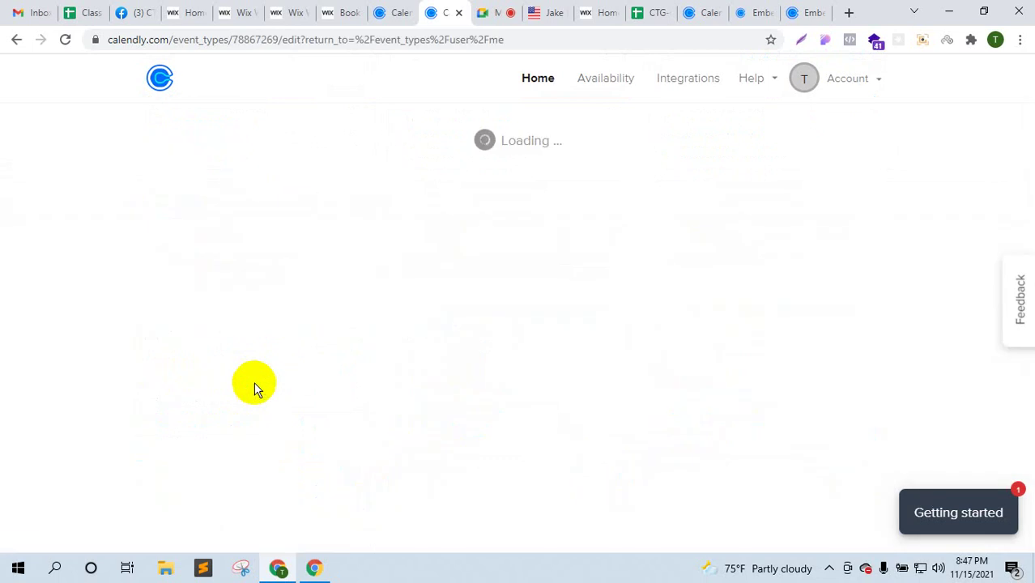
pyautogui.scroll(-3, 635, 371)
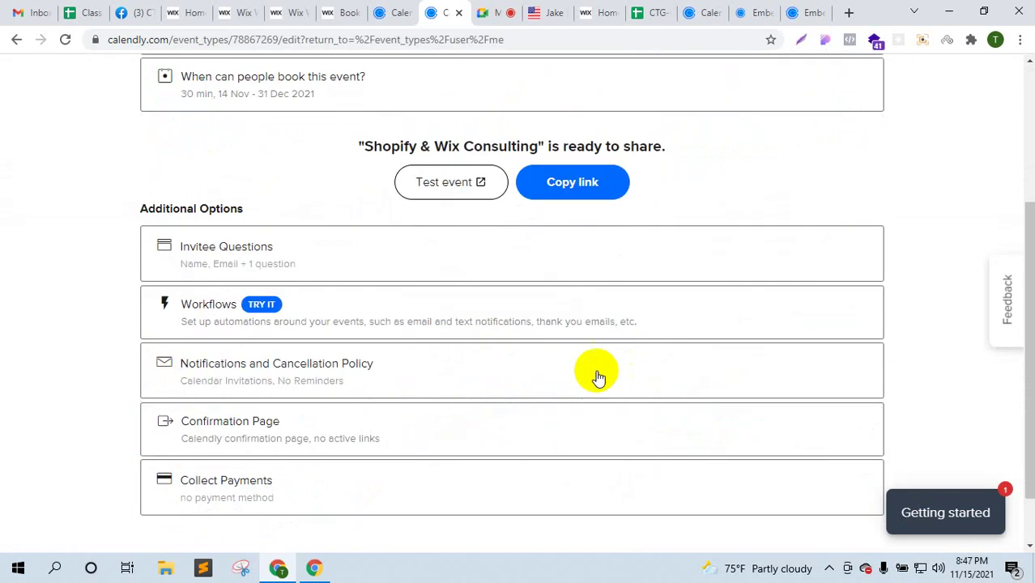
pyautogui.click(244, 496)
pyautogui.scroll(-3, 460, 430)
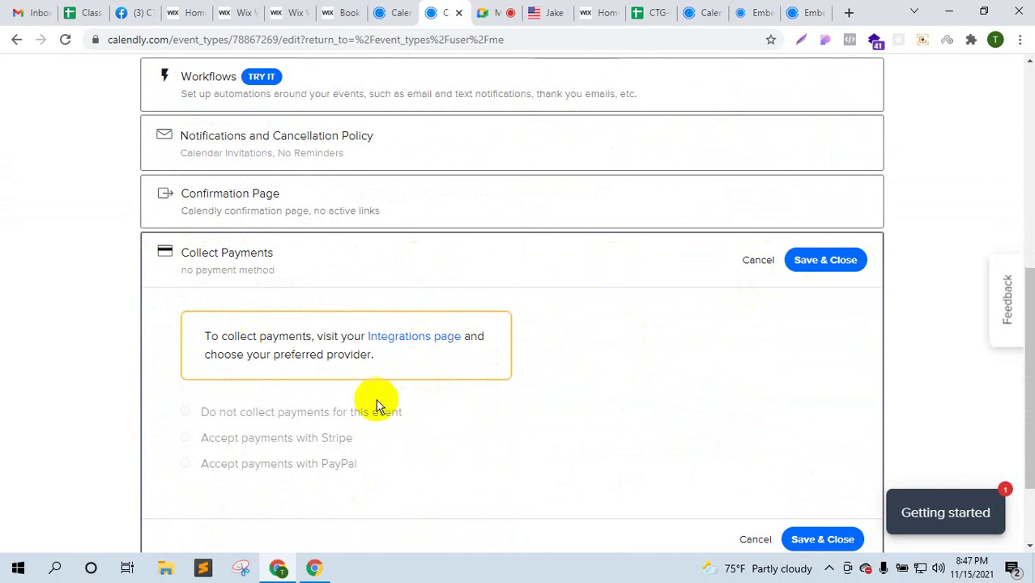
pyautogui.scroll(-1, 369, 405)
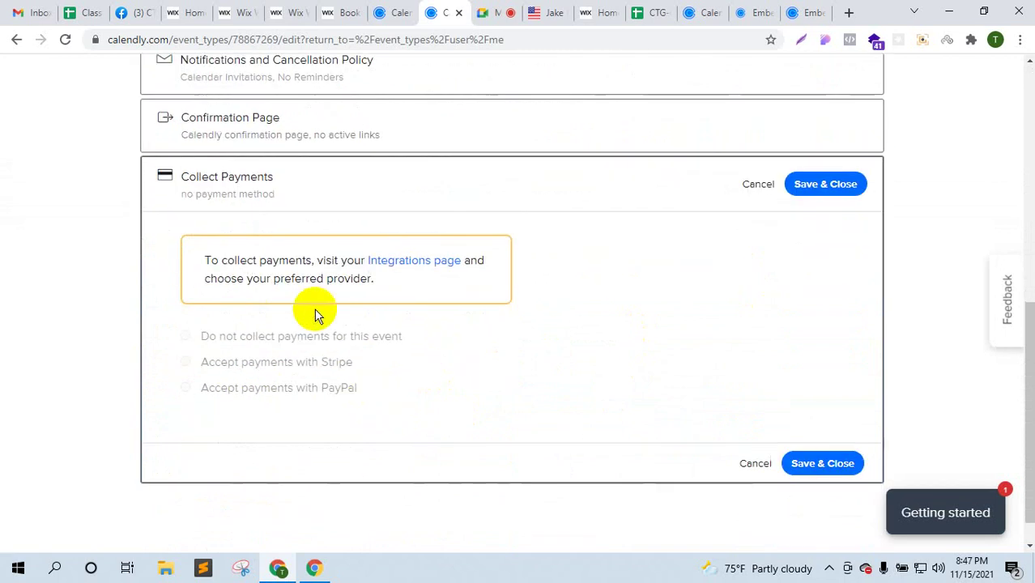
pyautogui.click(410, 262)
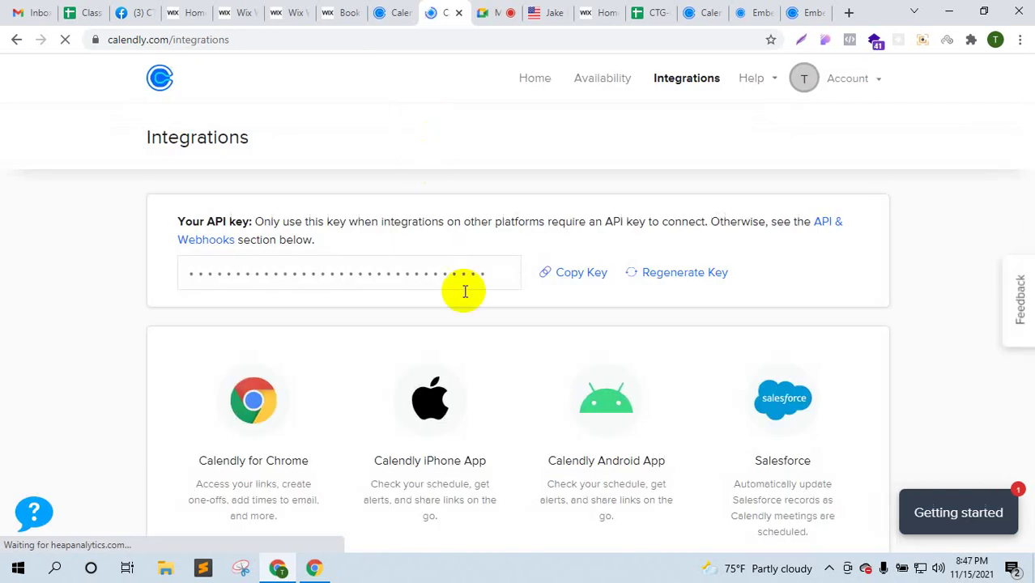
# - Browse Calendly's integrations list, then switch to the Wix editor tab in Chrome
pyautogui.scroll(-8, 464, 289)
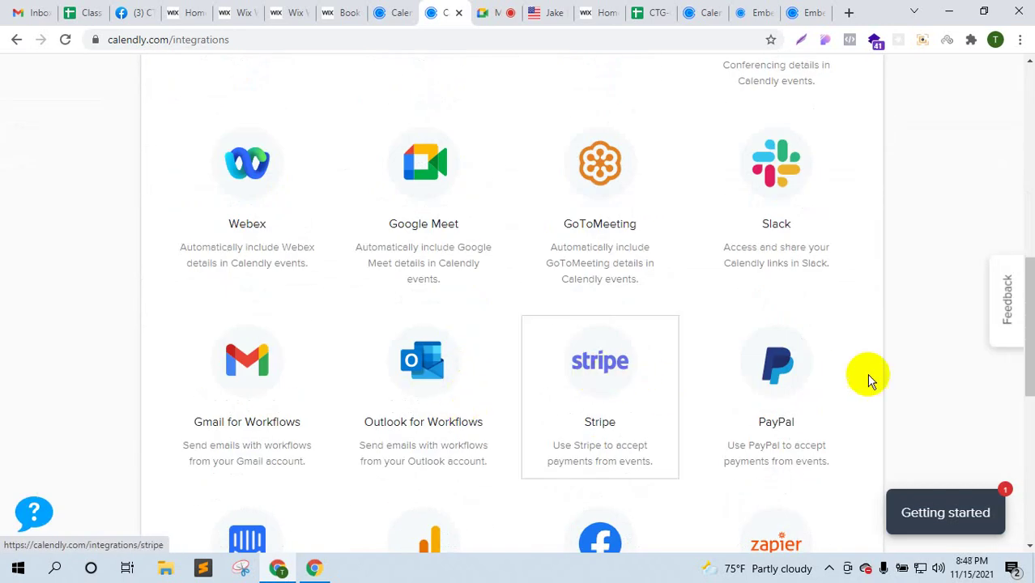
pyautogui.scroll(-4, 799, 379)
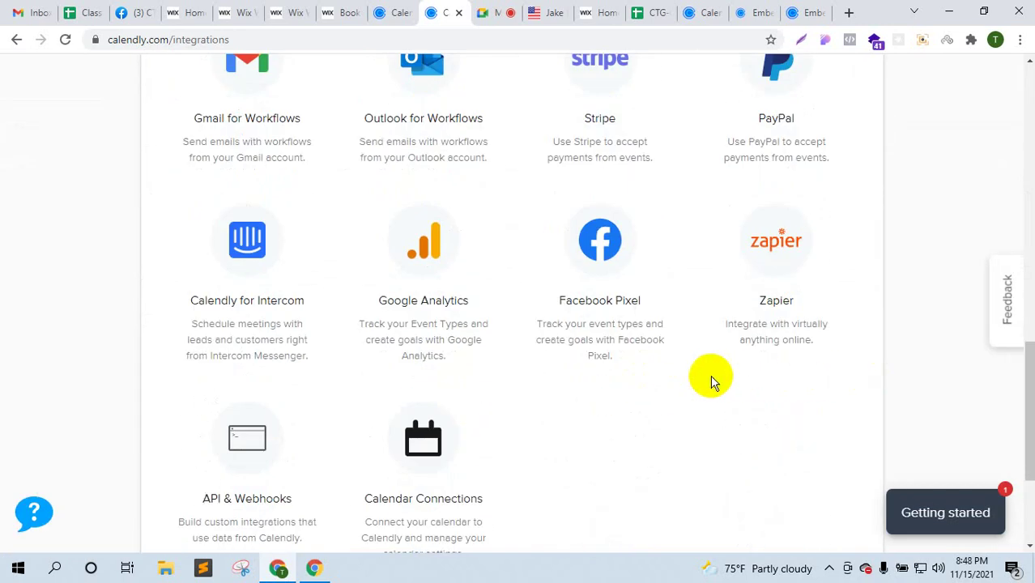
pyautogui.scroll(5, 711, 380)
pyautogui.scroll(4, 709, 377)
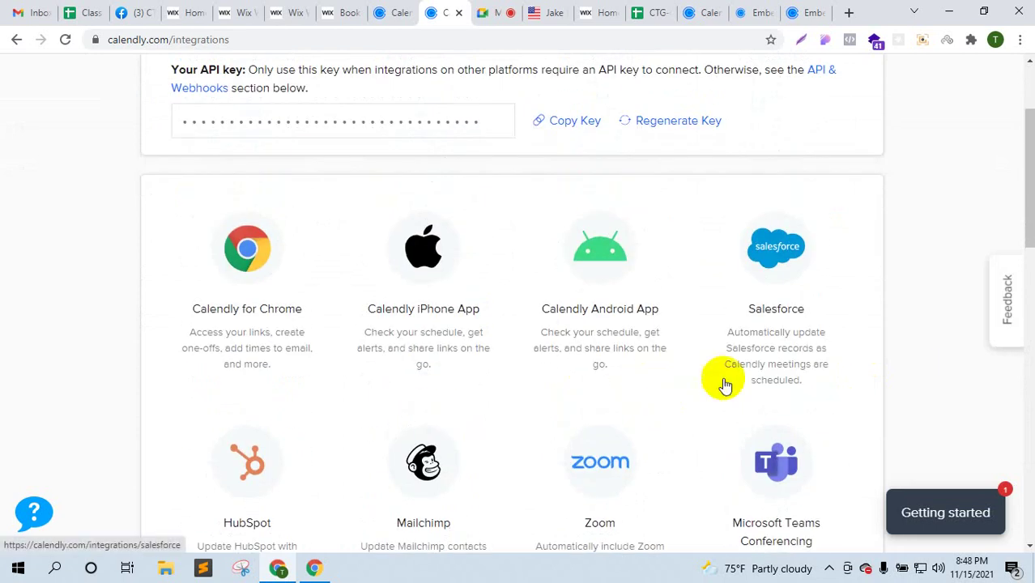
pyautogui.scroll(-2, 716, 387)
pyautogui.scroll(-8, 650, 422)
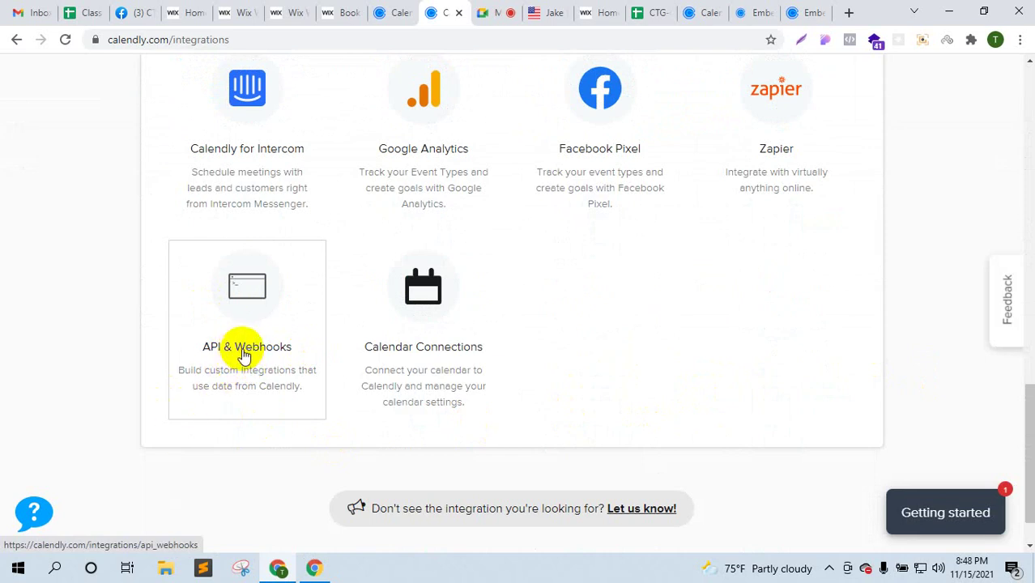
pyautogui.click(351, 9)
pyautogui.click(292, 11)
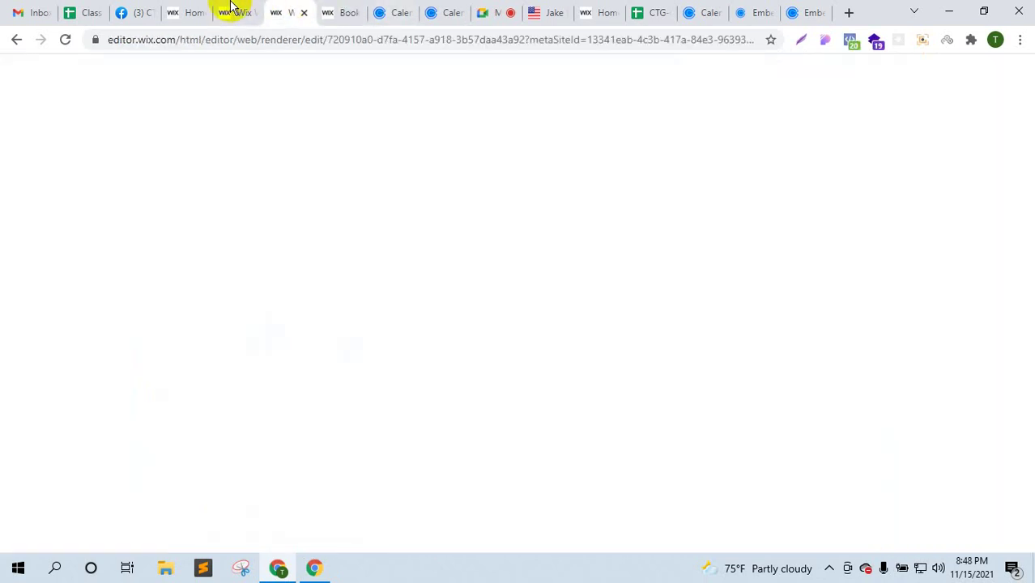
# - Scroll the Sphere Constructions home page and select the strip beside the watch image
pyautogui.click(228, 9)
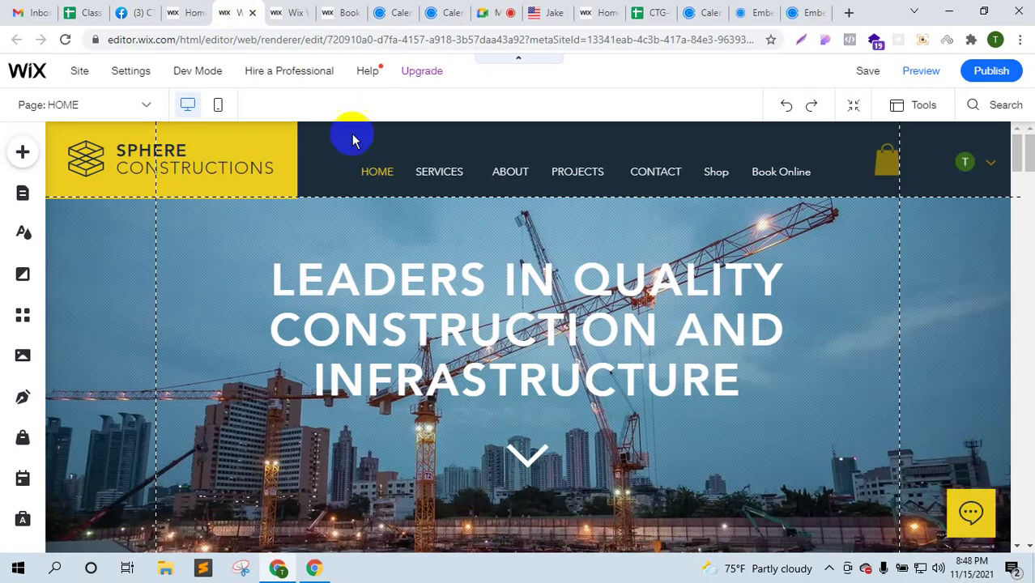
pyautogui.scroll(-3, 558, 444)
pyautogui.scroll(-5, 558, 444)
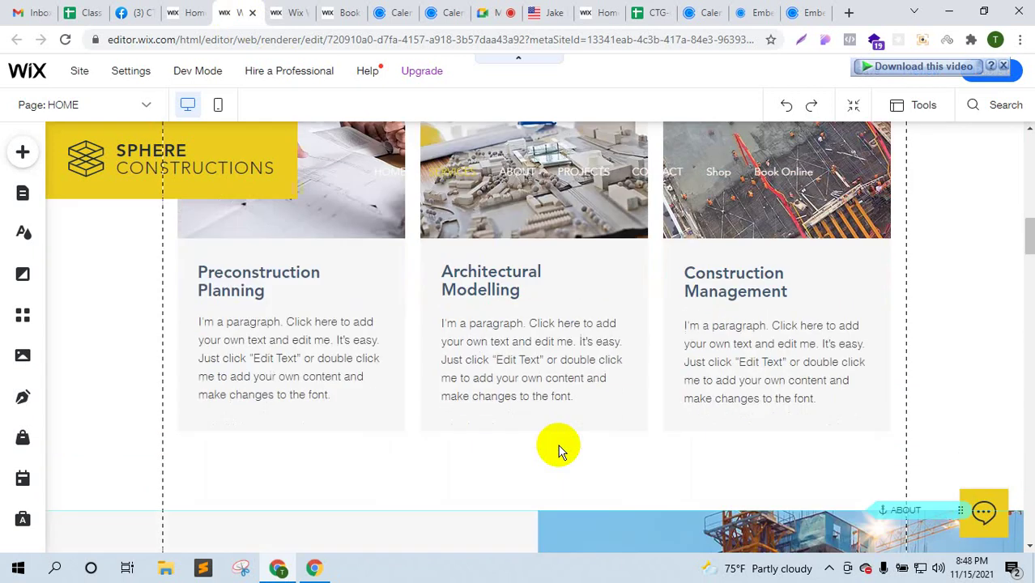
pyautogui.scroll(-10, 557, 447)
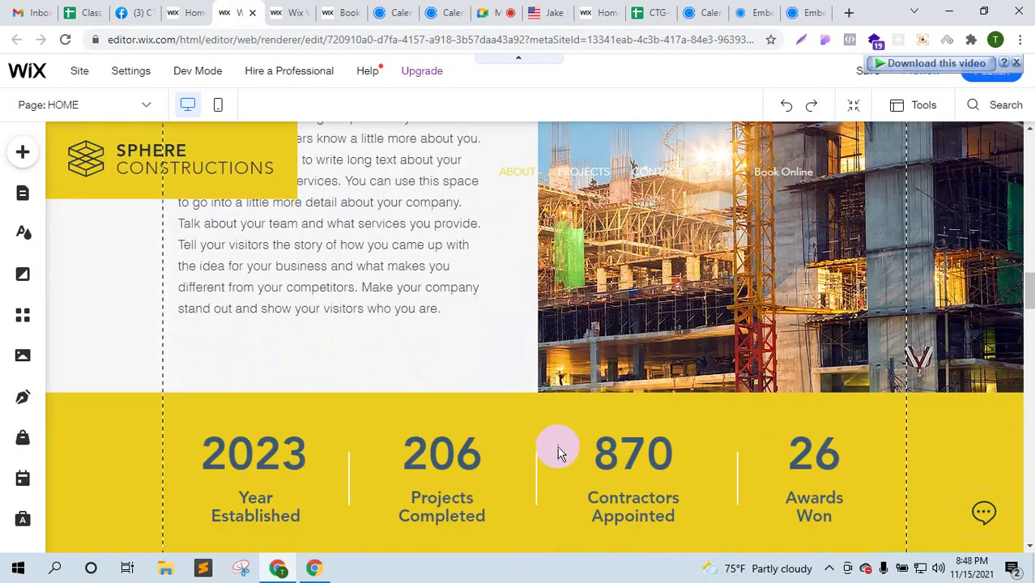
pyautogui.scroll(-10, 558, 445)
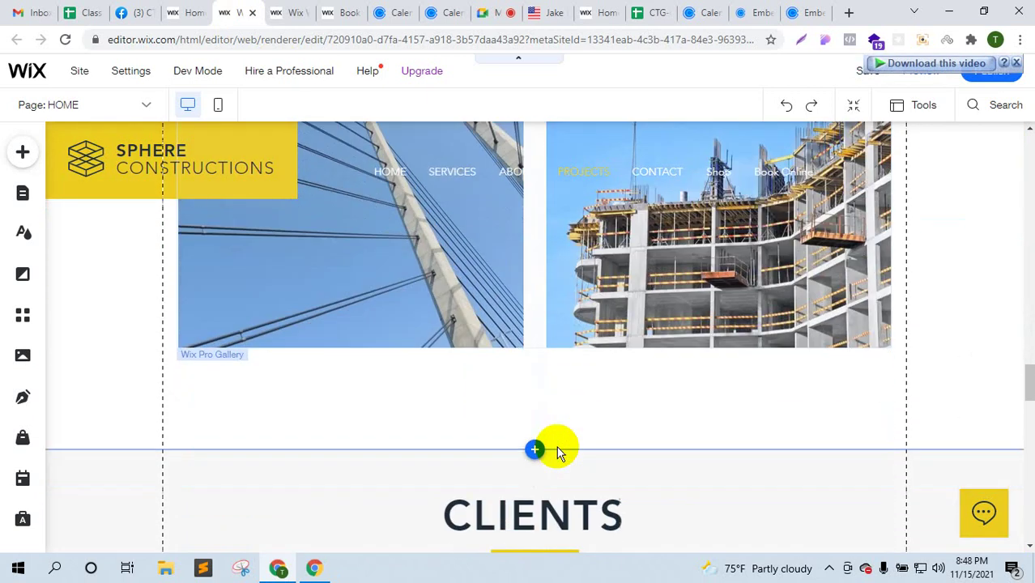
pyautogui.scroll(-8, 557, 446)
pyautogui.scroll(5, 556, 446)
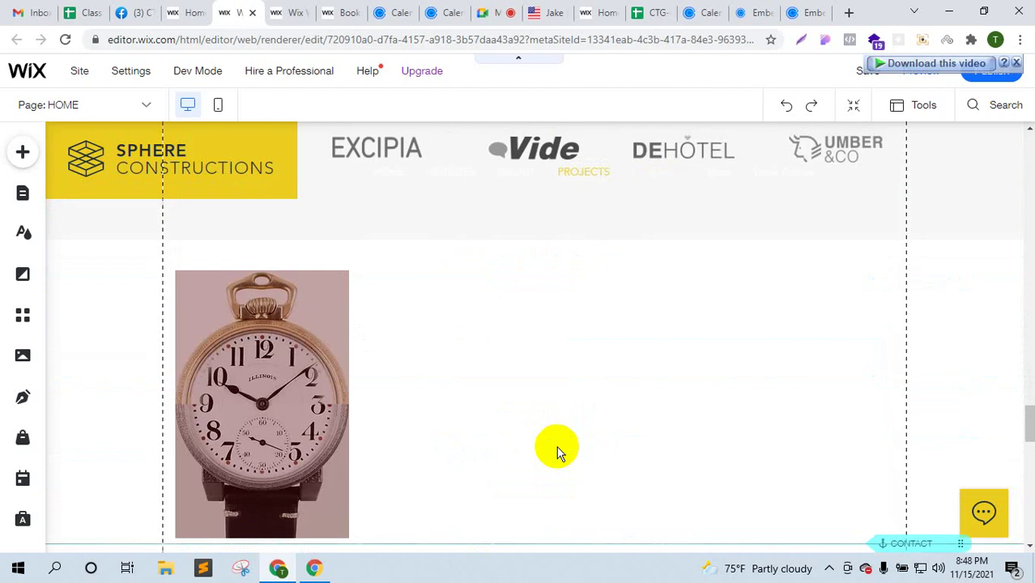
pyautogui.click(413, 344)
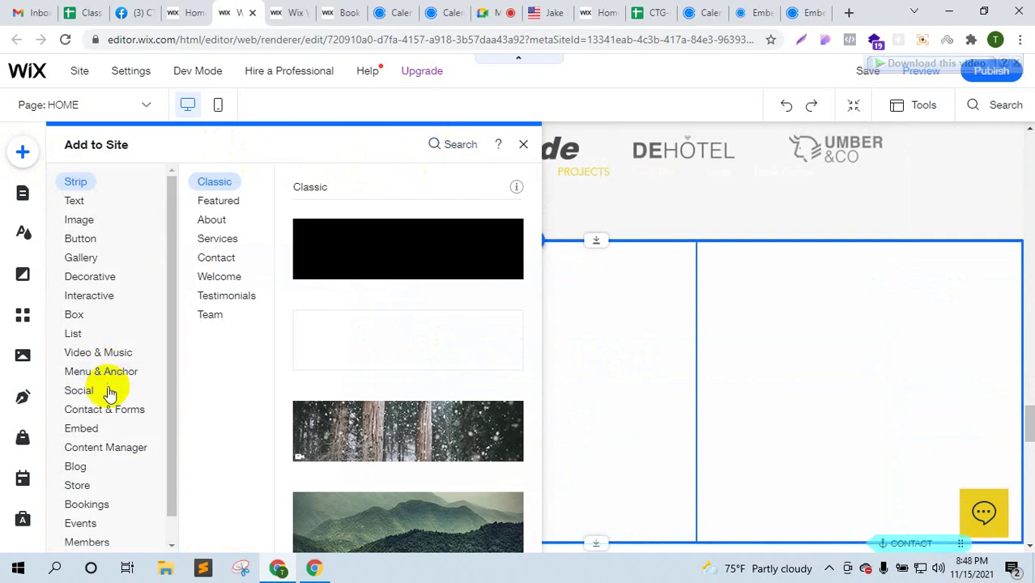
# - Add an HTML embed beside the watch image, paste the Calendly inline widget code, and apply it
pyautogui.scroll(-1, 110, 393)
pyautogui.click(81, 403)
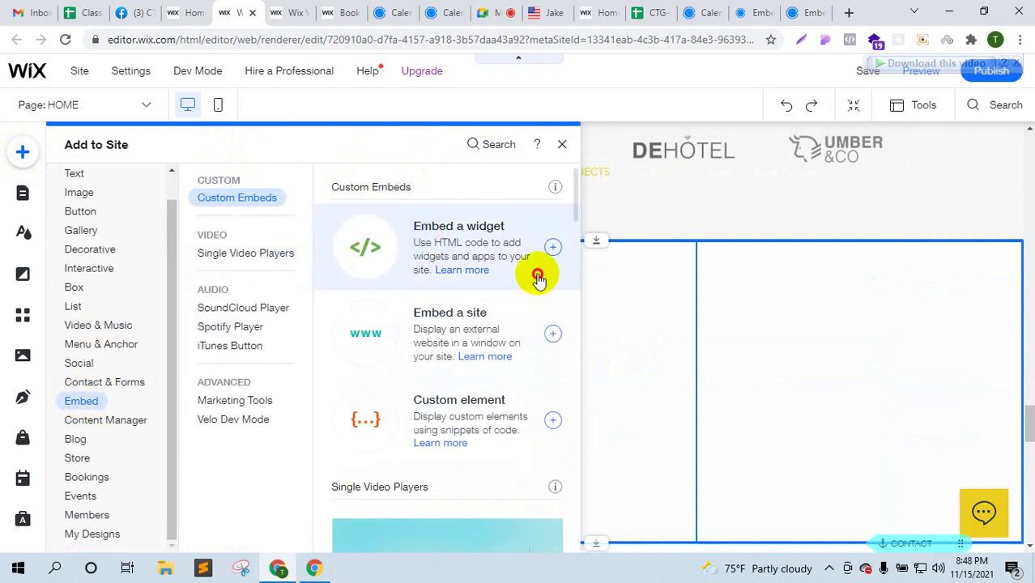
pyautogui.moveTo(538, 275); pyautogui.dragTo(627, 399)
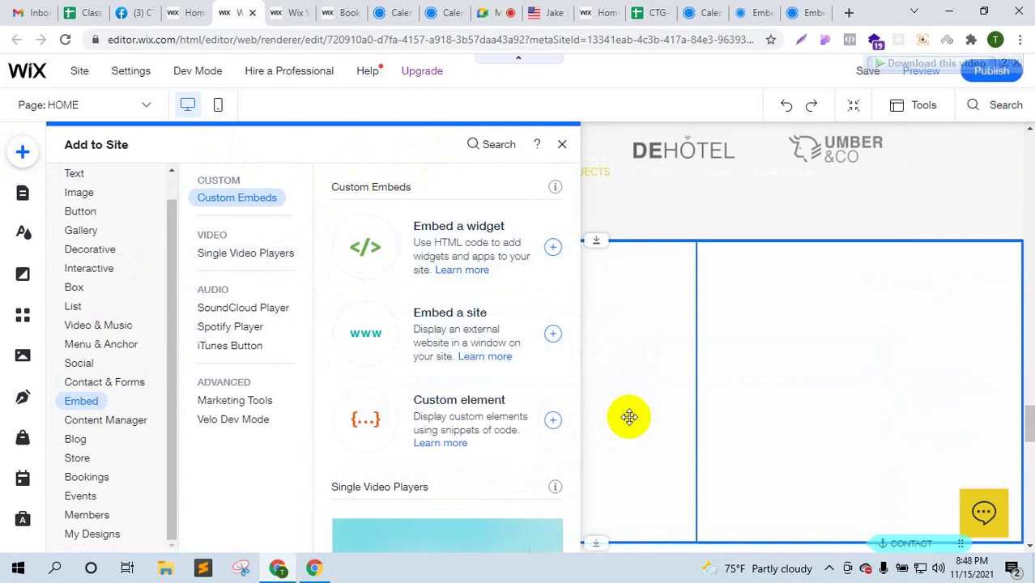
pyautogui.click(553, 250)
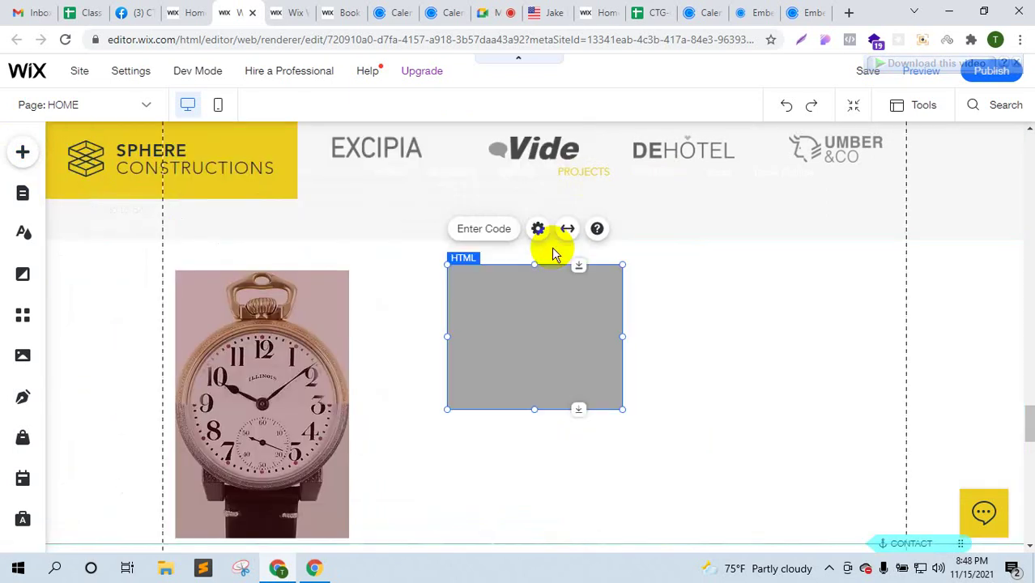
pyautogui.click(497, 229)
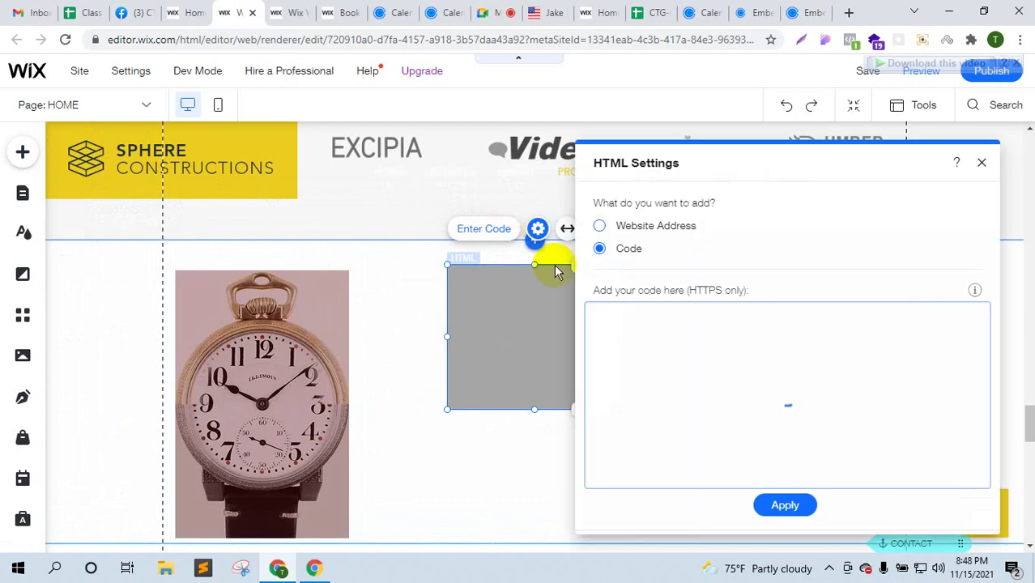
pyautogui.write('<!-- Calendly inline widget begin --> <div class="calendly-inline-widget" data-url="https://calendly.com/tariqmanon" style="min-width:320px;height:630px;"></div> <script type="text/javascript" src="https://assets.calendly.com/assets/external/widget.js" async></script> <!-- Calendly inline widget end -->')
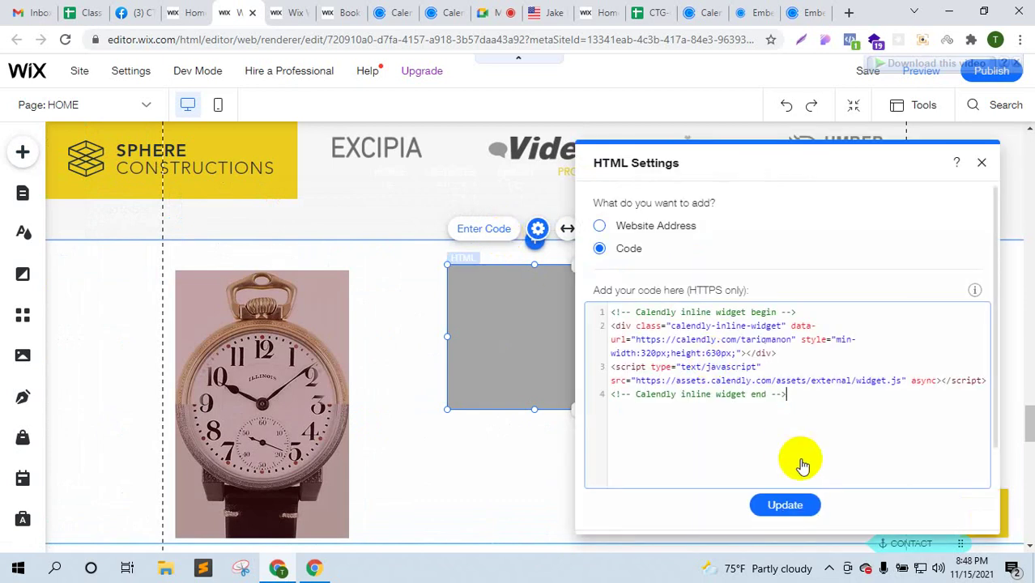
pyautogui.click(785, 505)
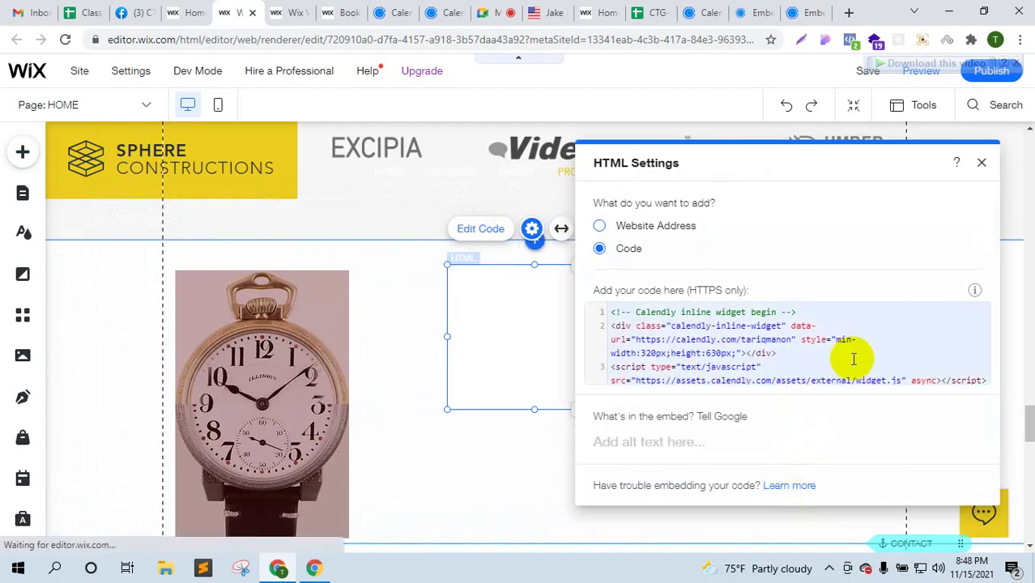
pyautogui.click(981, 163)
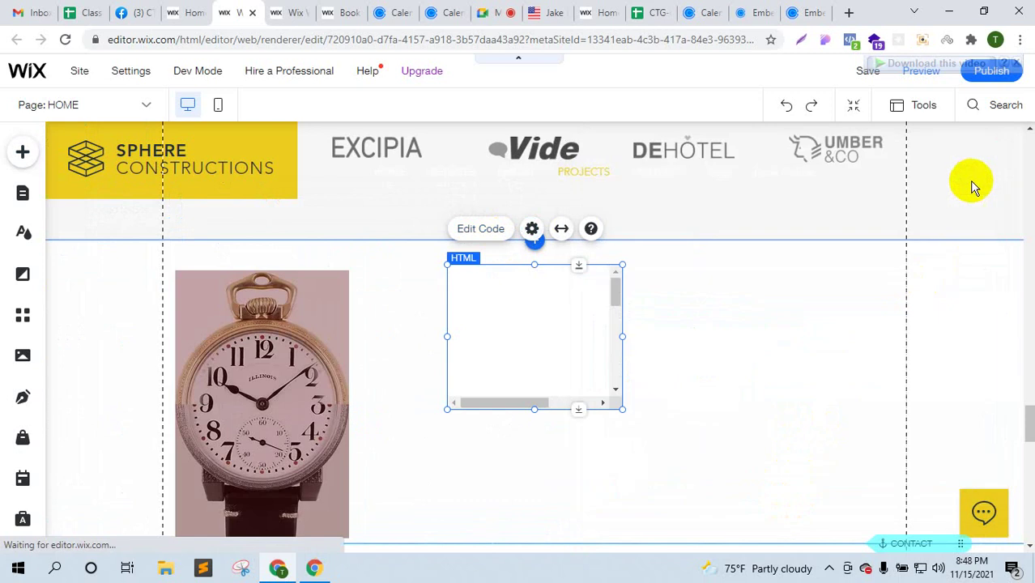
# - Move the Calendly embed up beside the watch image and resize it to 490×544
pyautogui.moveTo(621, 410); pyautogui.dragTo(763, 500)
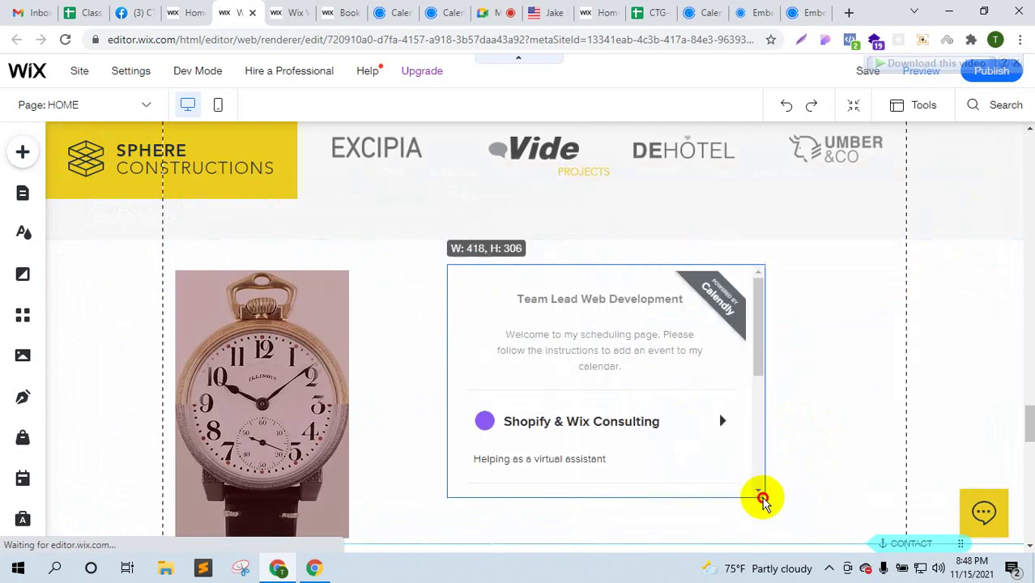
pyautogui.scroll(-2, 808, 383)
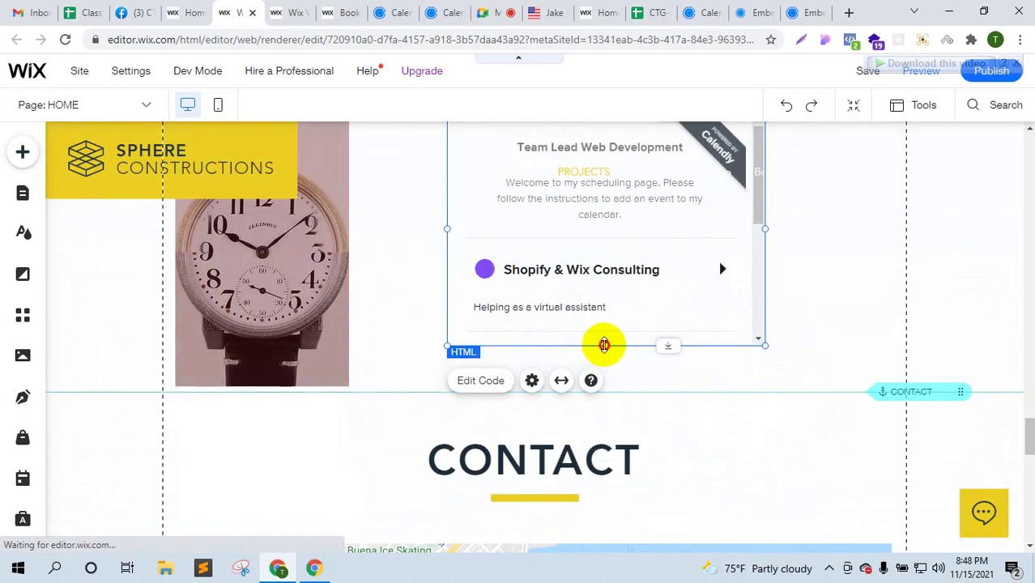
pyautogui.moveTo(604, 345); pyautogui.dragTo(604, 410)
pyautogui.scroll(2, 604, 369)
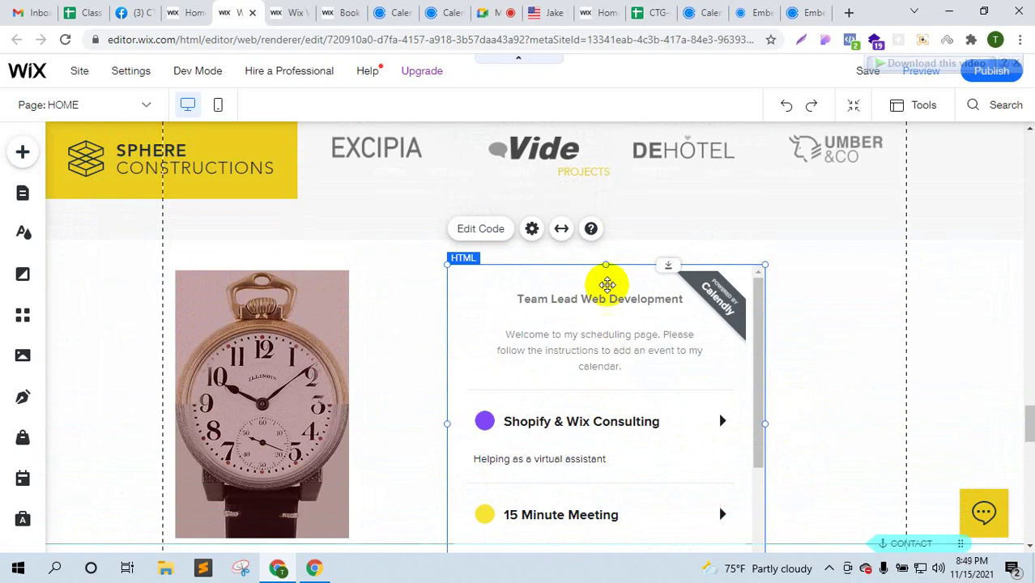
pyautogui.moveTo(604, 283); pyautogui.dragTo(600, 277)
pyautogui.moveTo(890, 304); pyautogui.dragTo(818, 313)
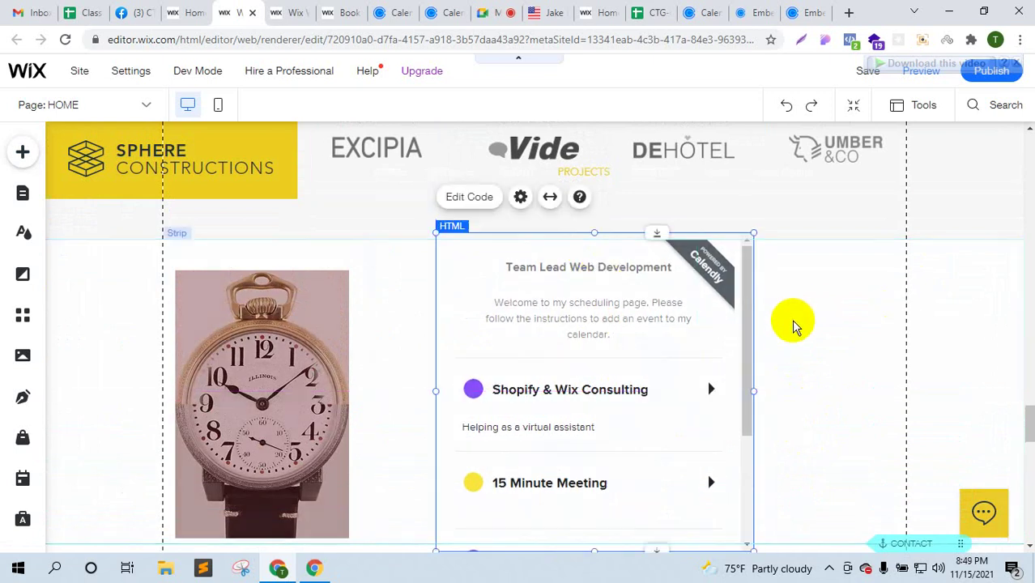
pyautogui.scroll(-2, 792, 324)
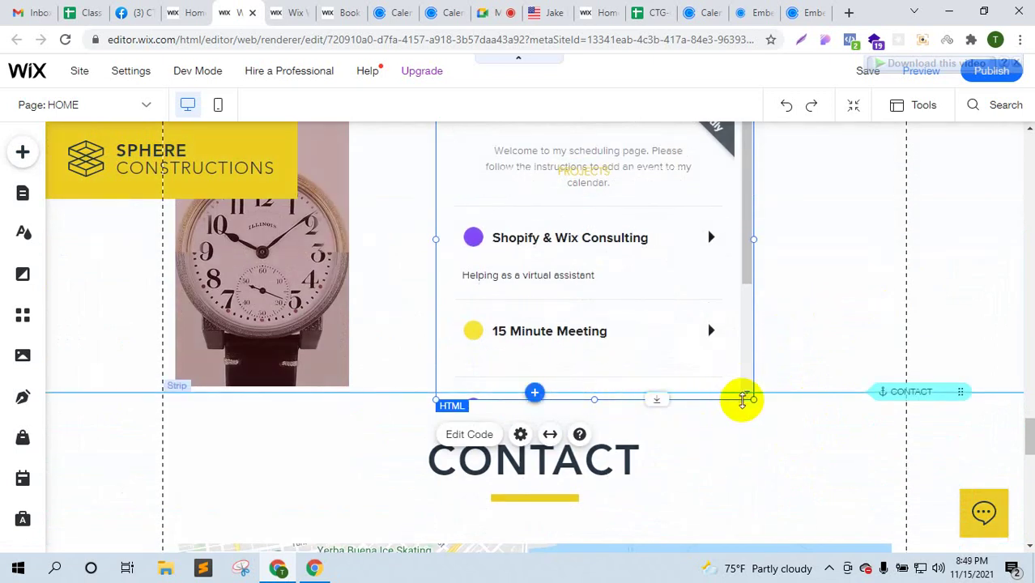
pyautogui.moveTo(752, 397); pyautogui.dragTo(790, 524)
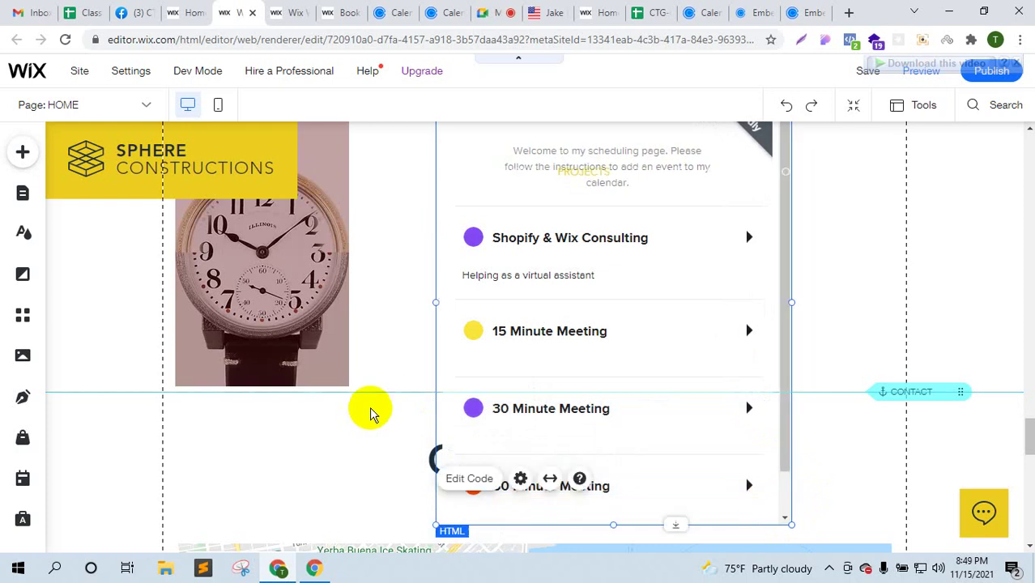
# - Check the widget's section and its left and right columns, then switch to Preview
pyautogui.click(384, 407)
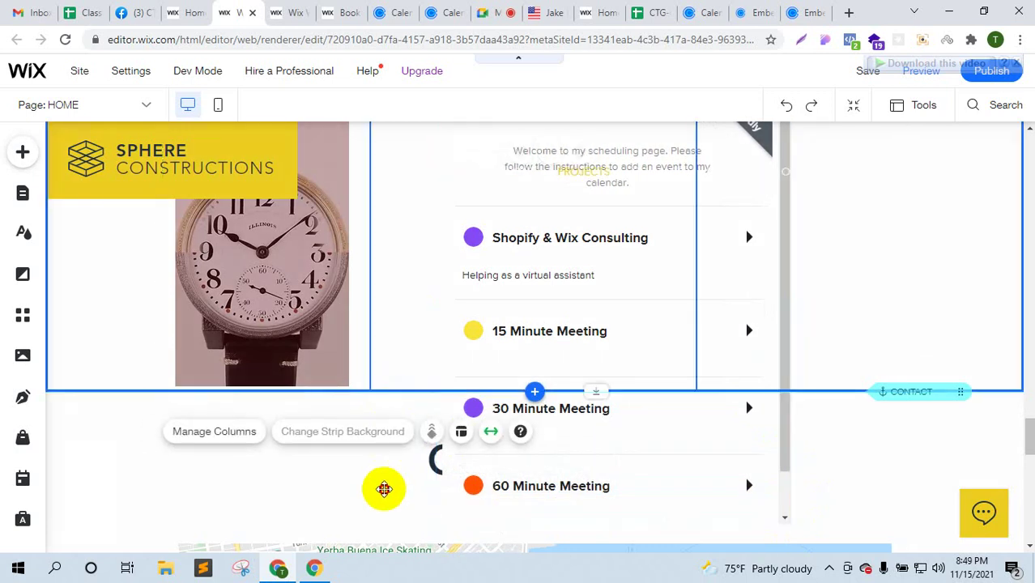
pyautogui.click(835, 324)
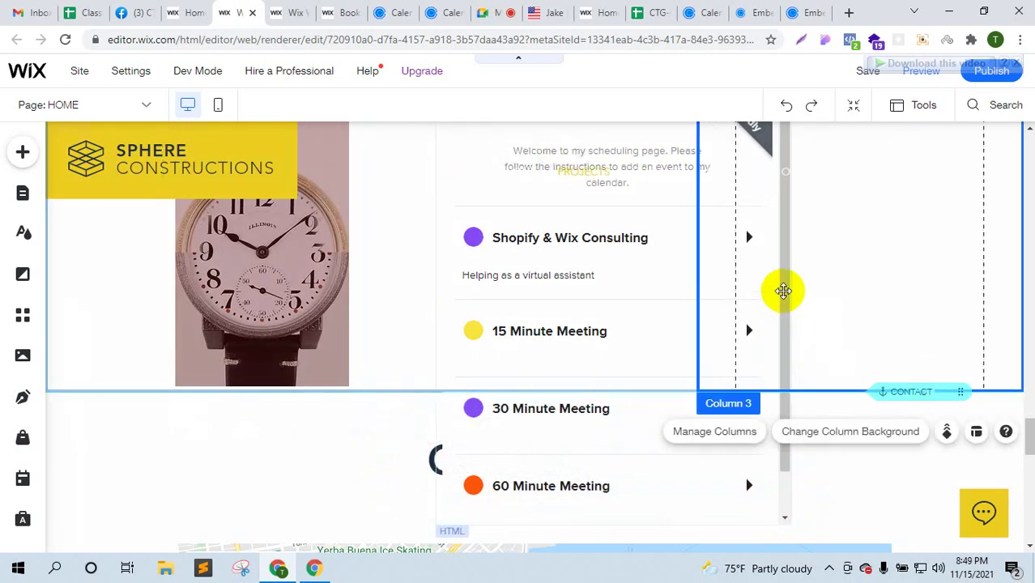
pyautogui.scroll(2, 836, 246)
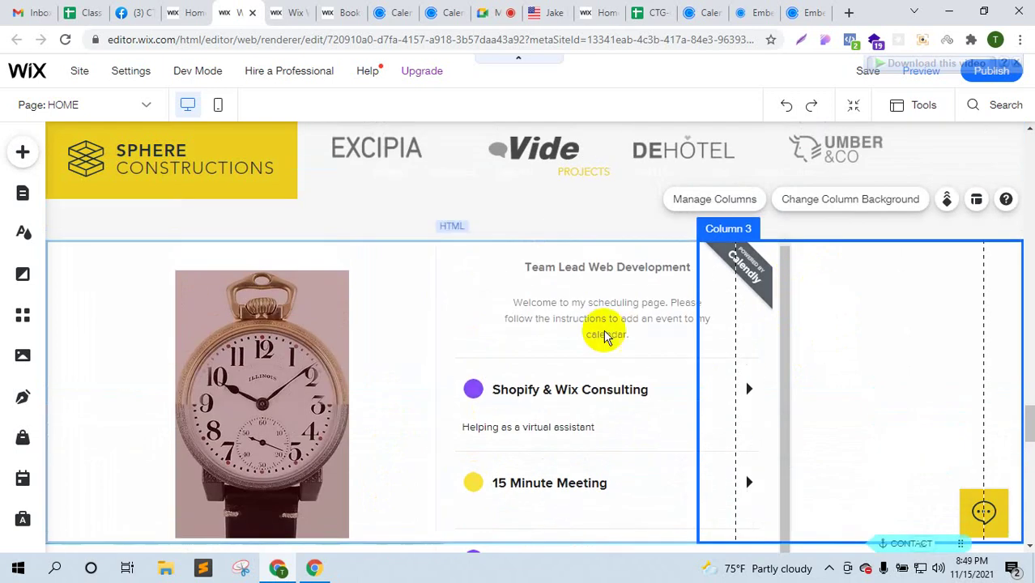
pyautogui.click(358, 340)
pyautogui.scroll(-3, 613, 348)
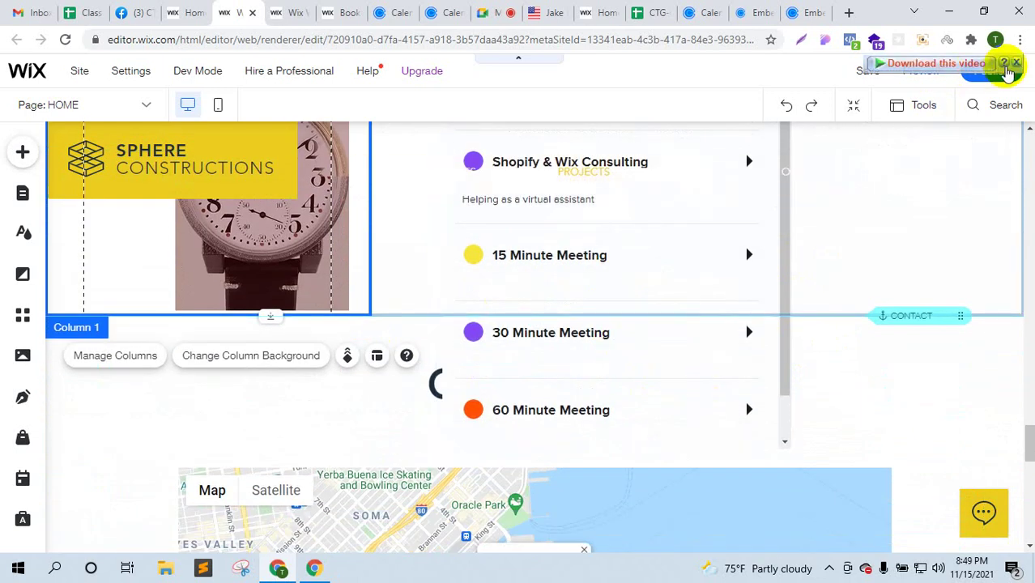
pyautogui.click(918, 72)
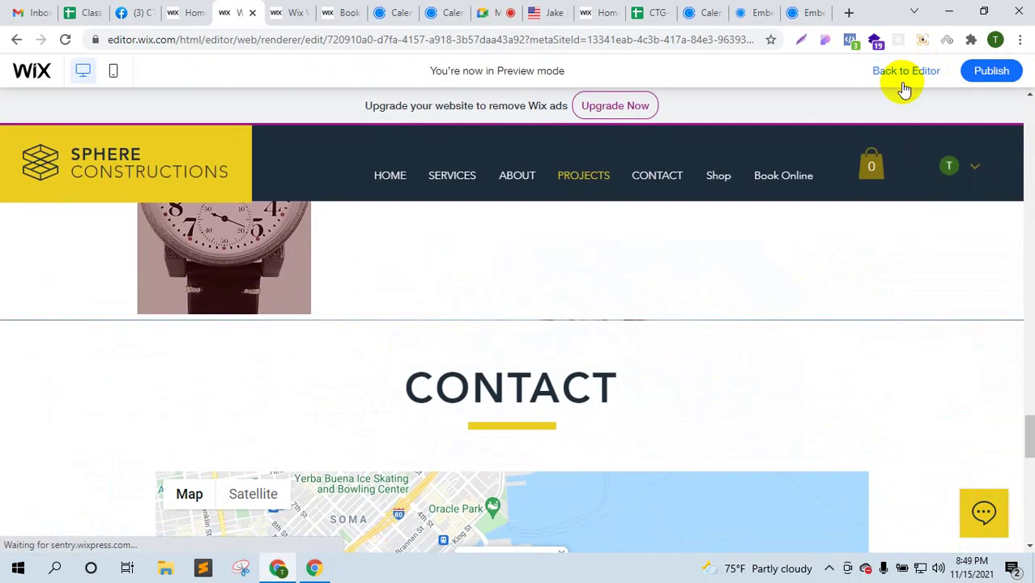
# - Review the previewed home page with the live Calendly widget, then go back to editing
pyautogui.scroll(-10, 652, 340)
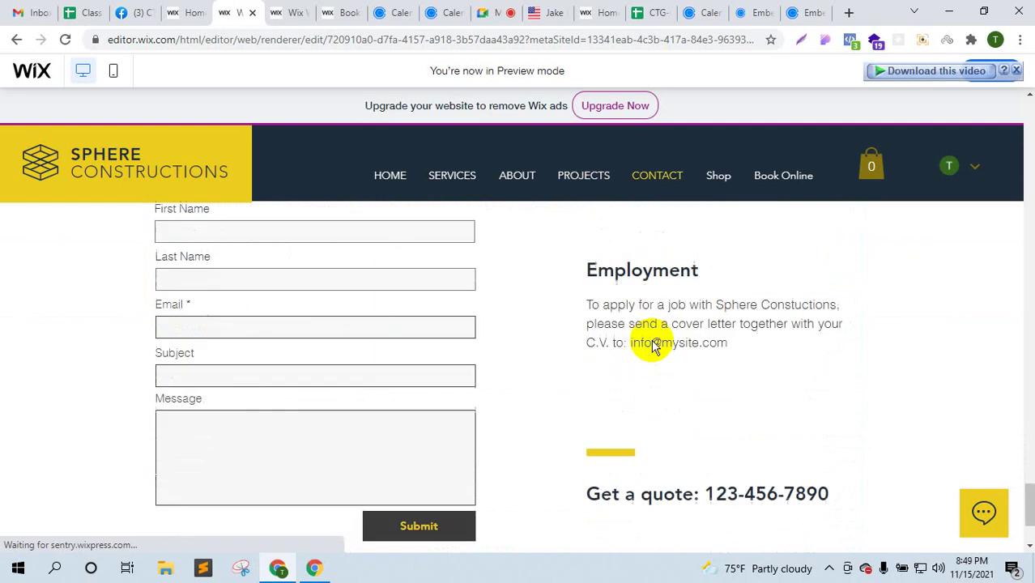
pyautogui.scroll(15, 653, 343)
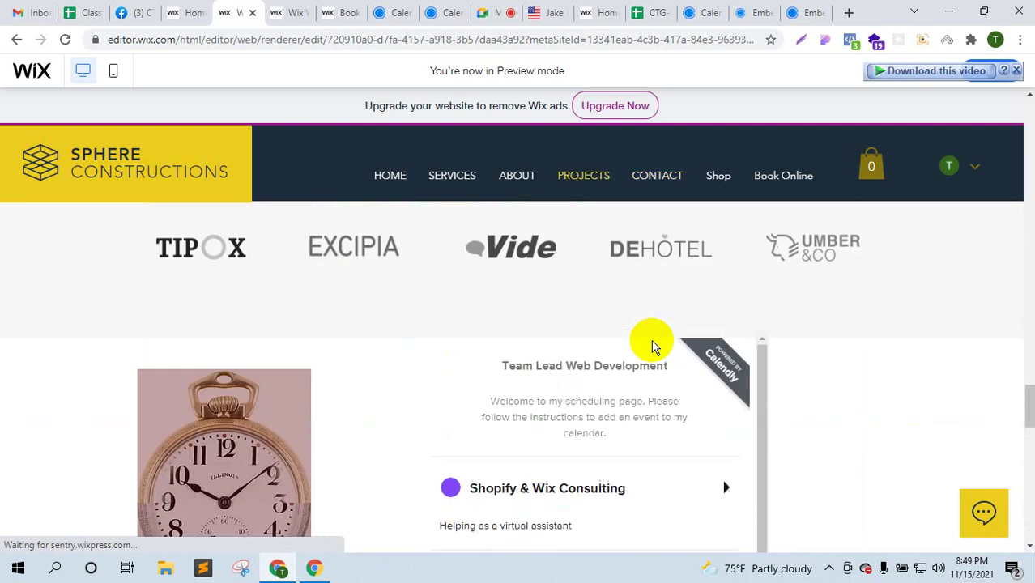
pyautogui.scroll(15, 652, 344)
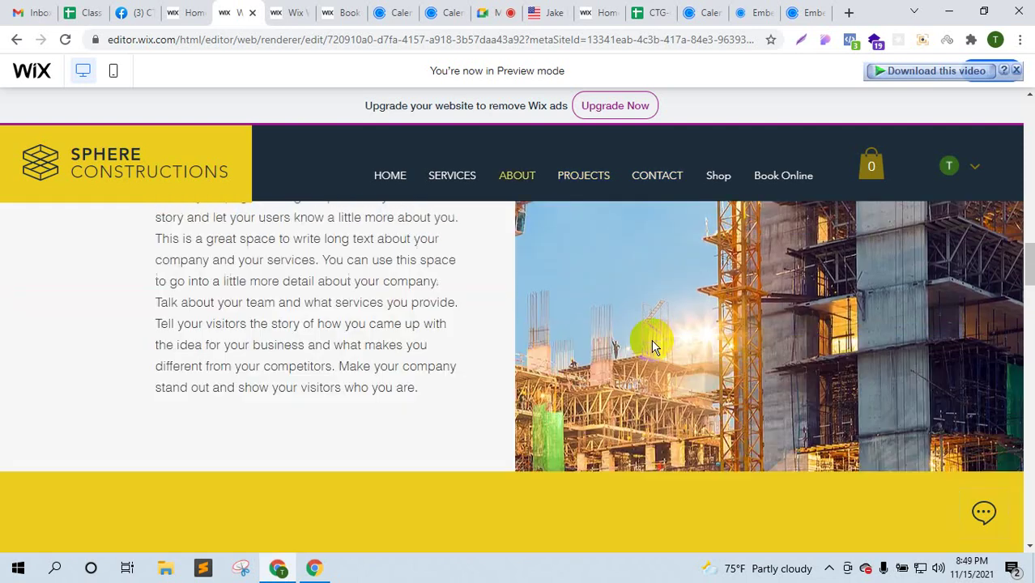
pyautogui.scroll(8, 652, 343)
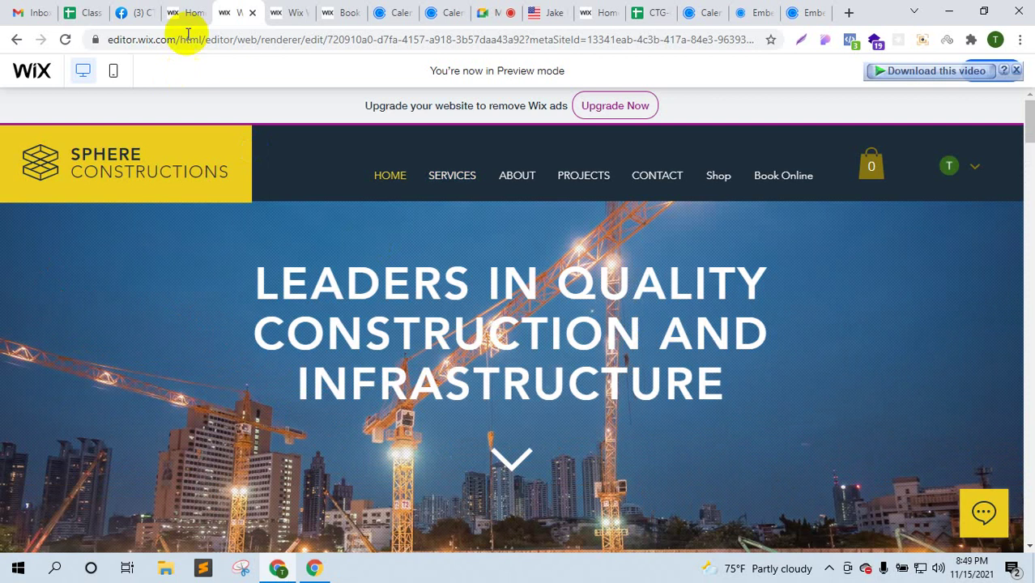
pyautogui.click(205, 9)
pyautogui.click(233, 12)
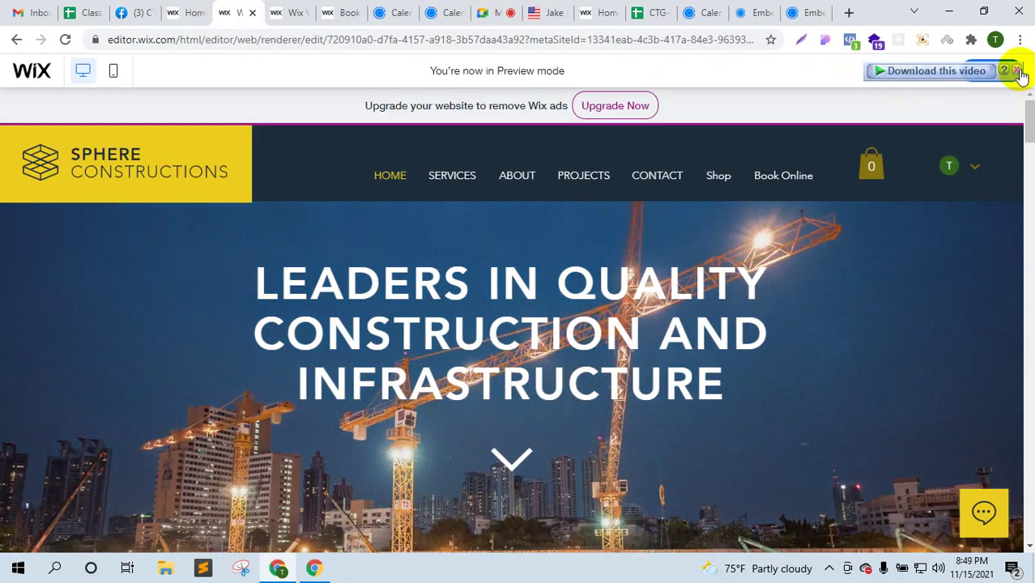
pyautogui.moveTo(996, 79)
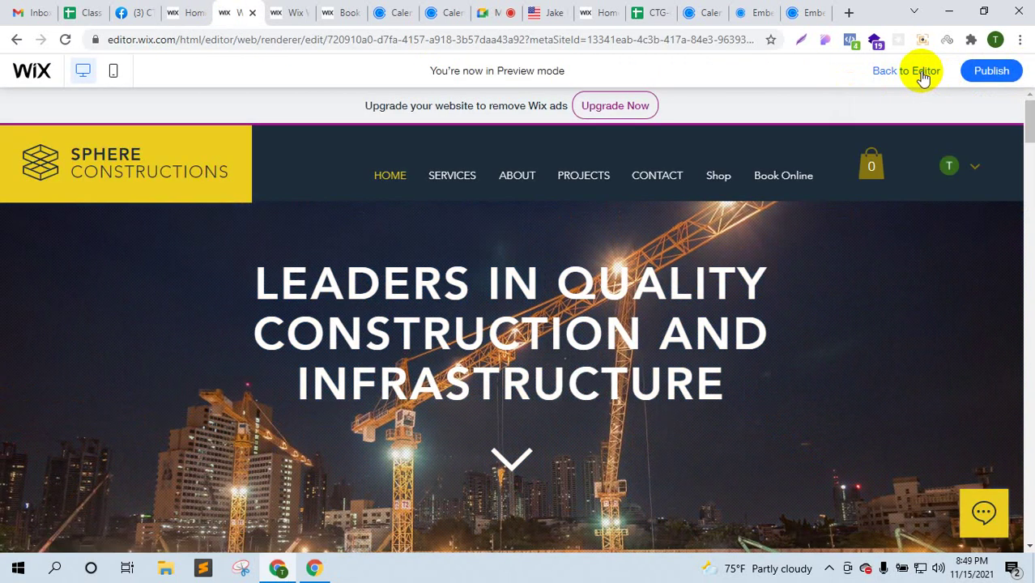
pyautogui.click(906, 71)
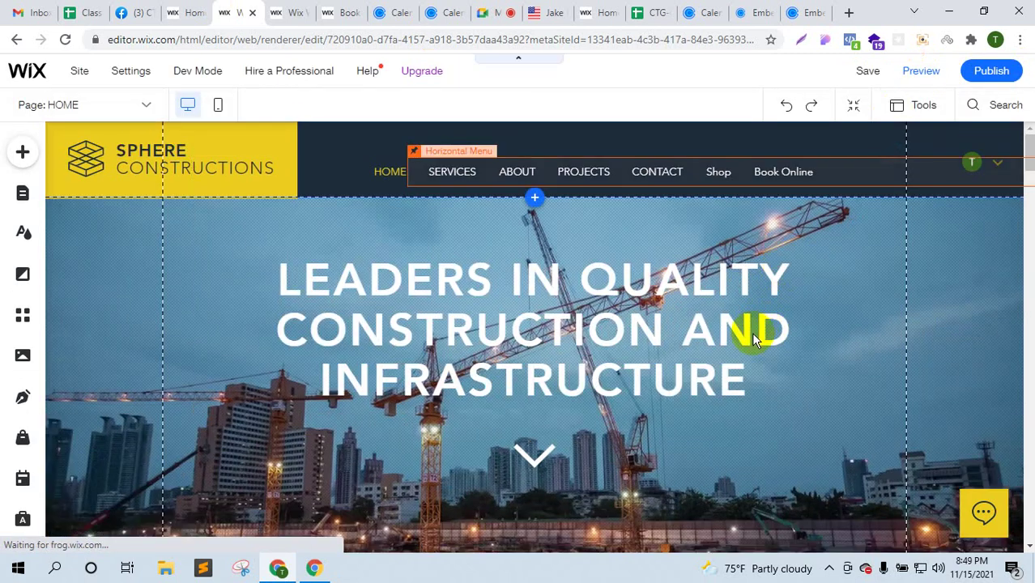
# - Push the lower photo strip further down and briefly open the page background design options
pyautogui.scroll(-15, 751, 339)
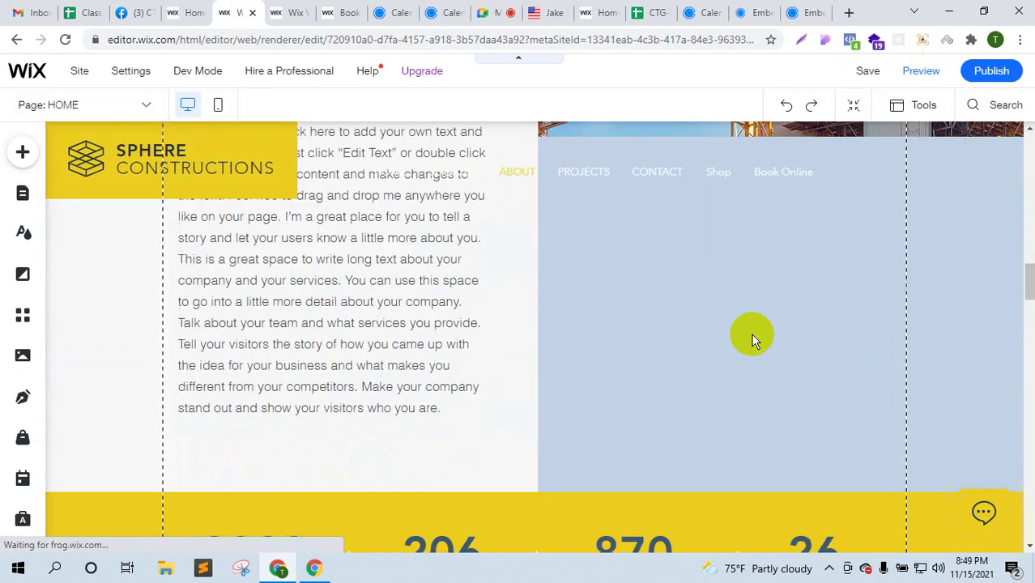
pyautogui.scroll(-15, 752, 338)
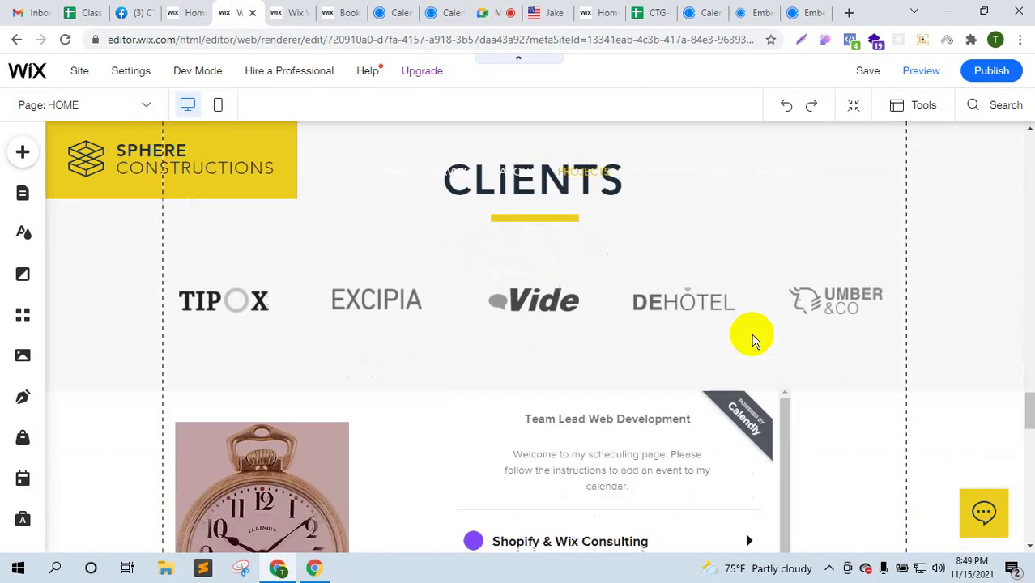
pyautogui.scroll(-5, 751, 338)
pyautogui.scroll(3, 308, 405)
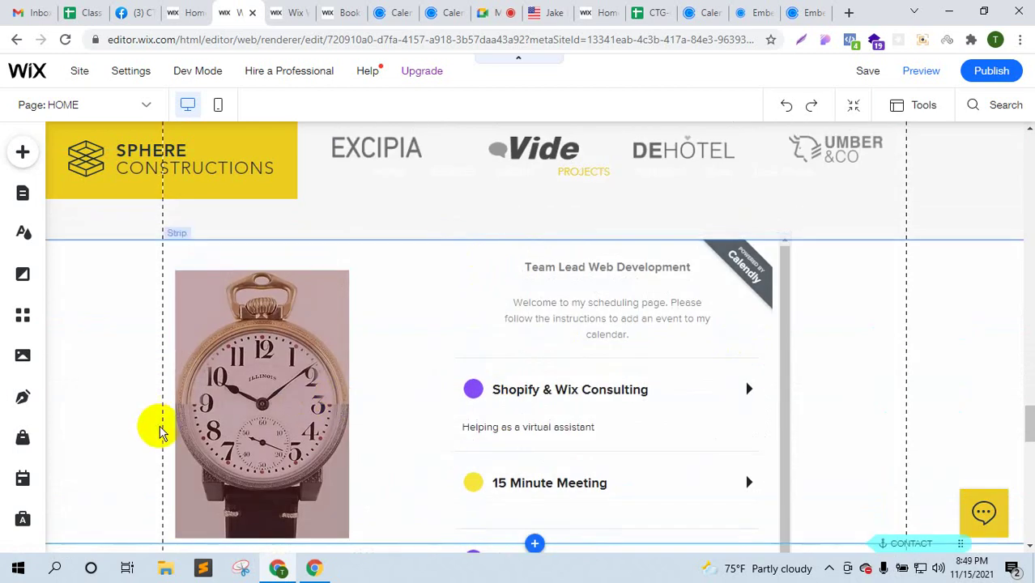
pyautogui.scroll(-2, 150, 522)
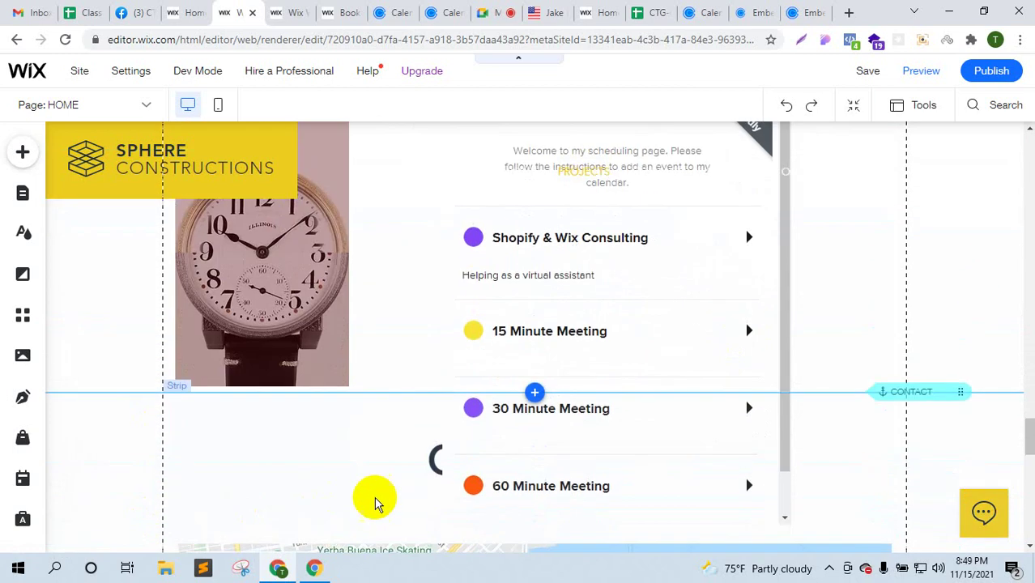
pyautogui.click(399, 395)
pyautogui.moveTo(400, 396); pyautogui.dragTo(406, 549)
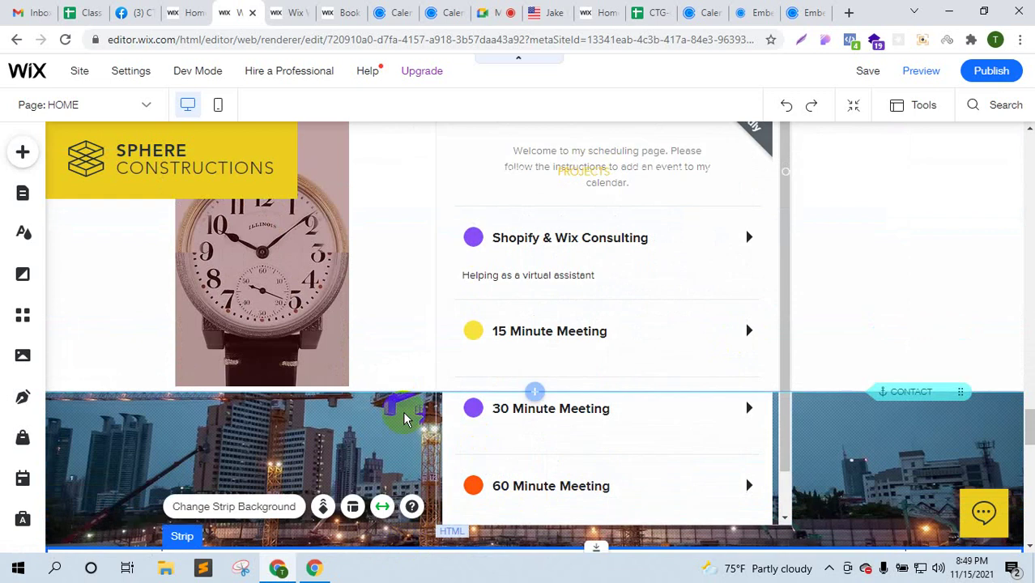
pyautogui.click(360, 409)
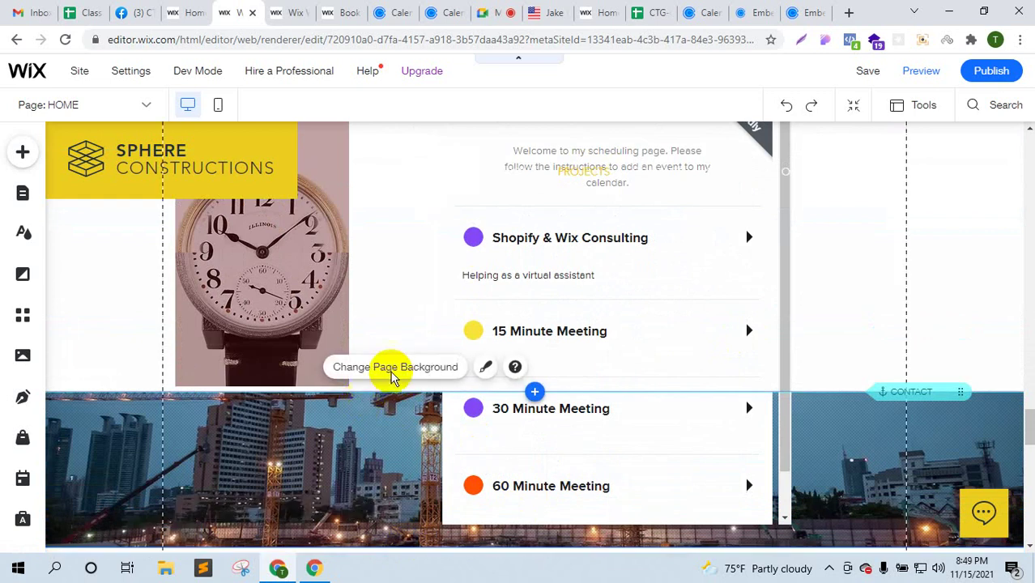
pyautogui.click(488, 367)
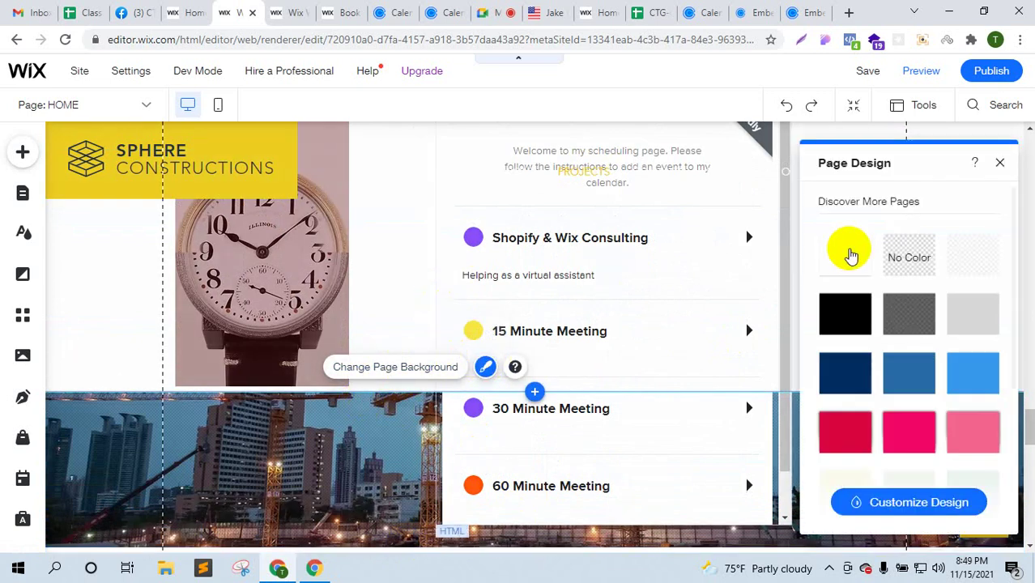
pyautogui.click(134, 326)
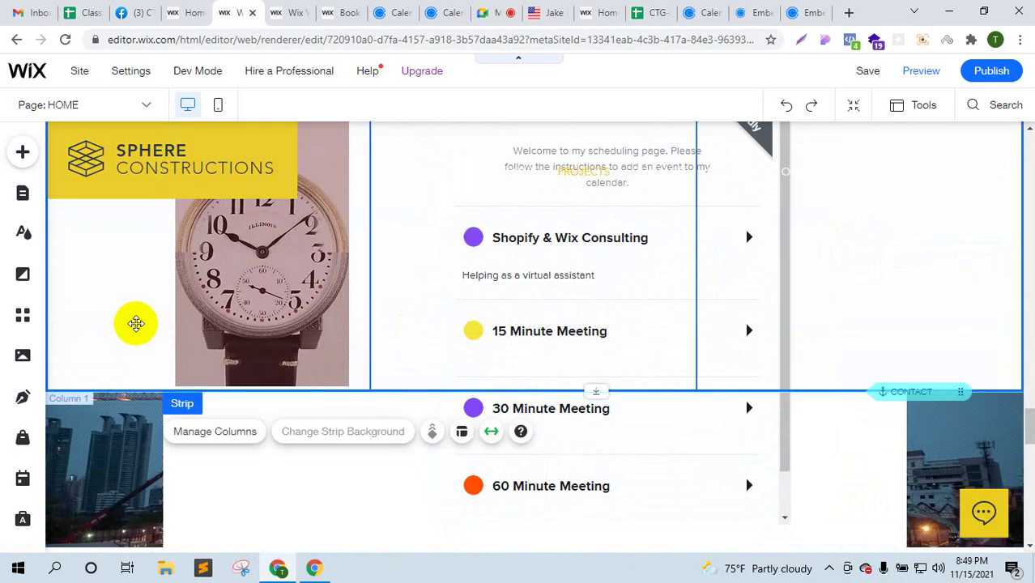
# - Resize the Calendly widget to 580 by 558 beside the watch image
pyautogui.click(852, 340)
pyautogui.scroll(-2, 848, 370)
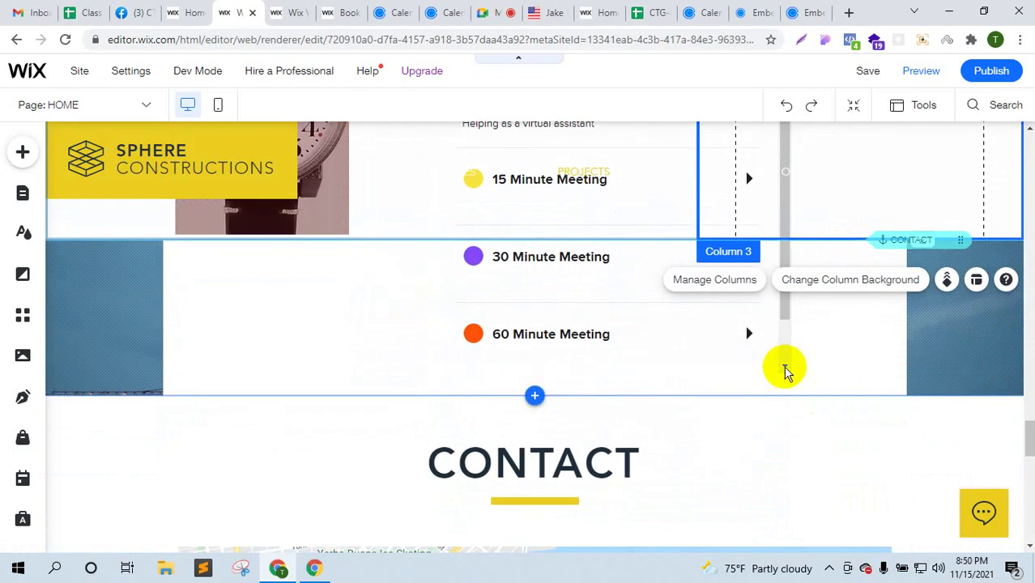
pyautogui.click(785, 370)
pyautogui.moveTo(790, 371); pyautogui.dragTo(860, 421)
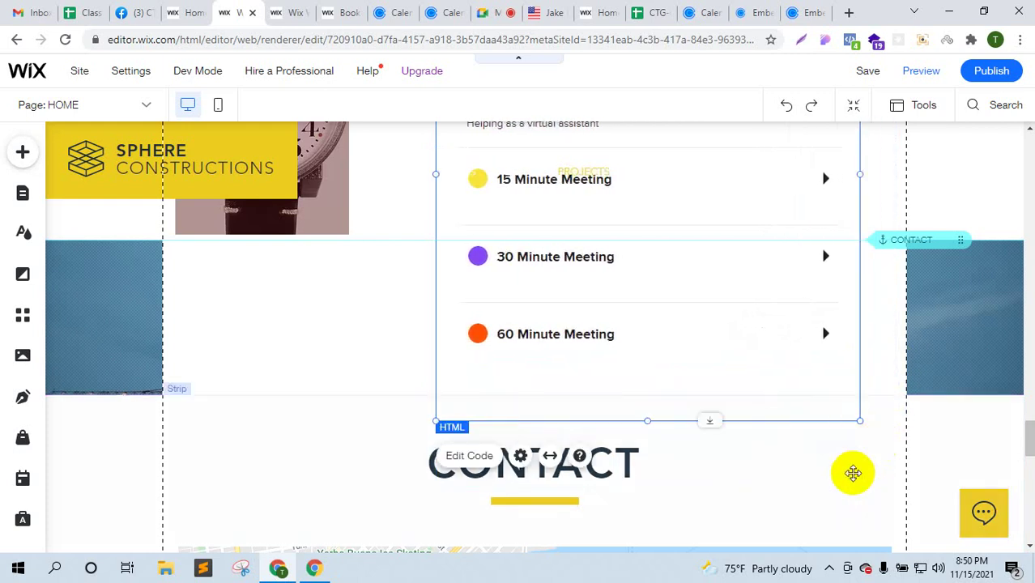
pyautogui.click(852, 473)
pyautogui.scroll(2, 854, 476)
# - Publish the site and open the live version via View Site
pyautogui.scroll(2, 854, 476)
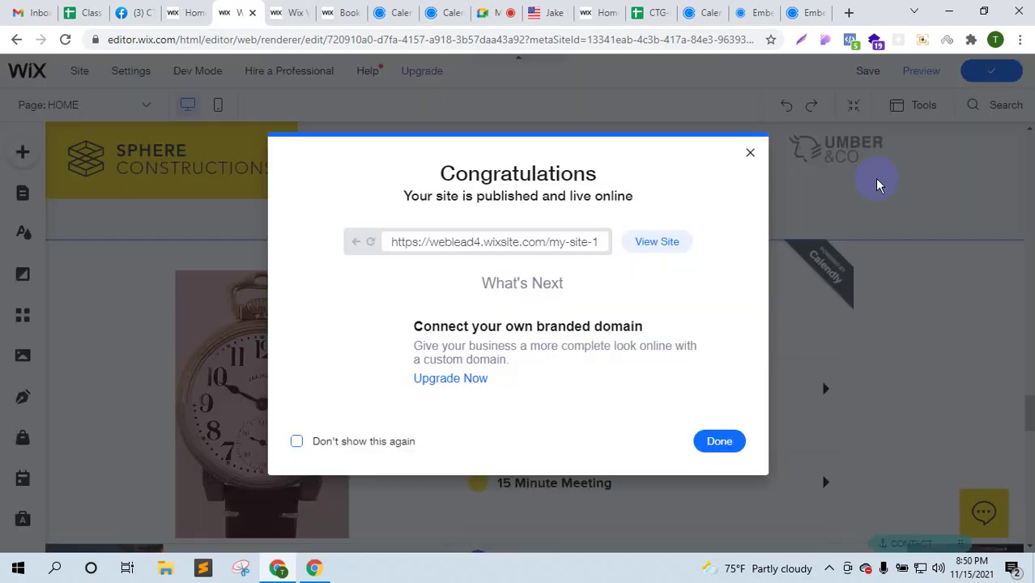
pyautogui.click(677, 245)
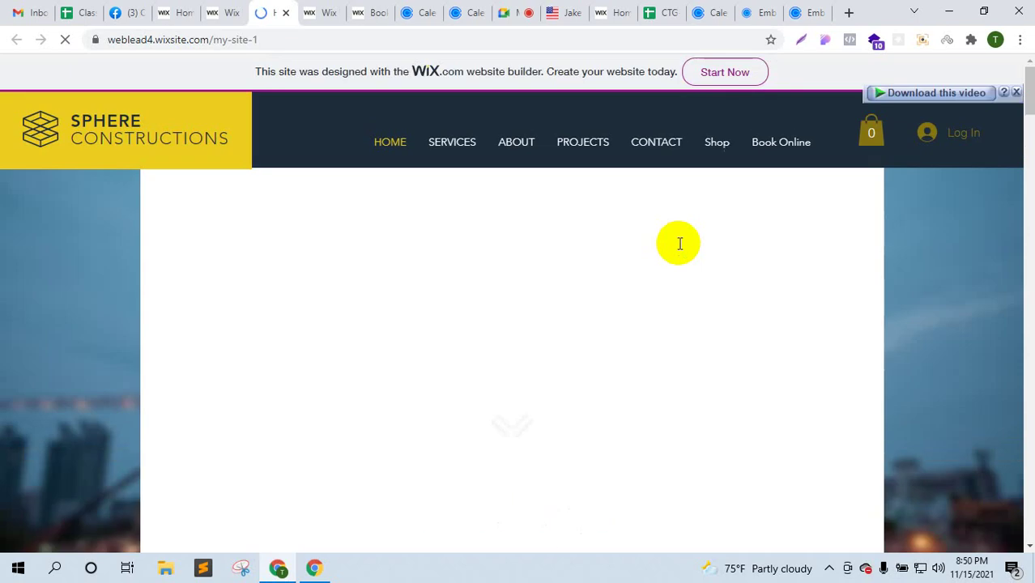
# - On the live site, dismiss the video overlay and look at the Shopify & Wix Consulting event
pyautogui.scroll(-4, 668, 296)
pyautogui.scroll(-15, 669, 305)
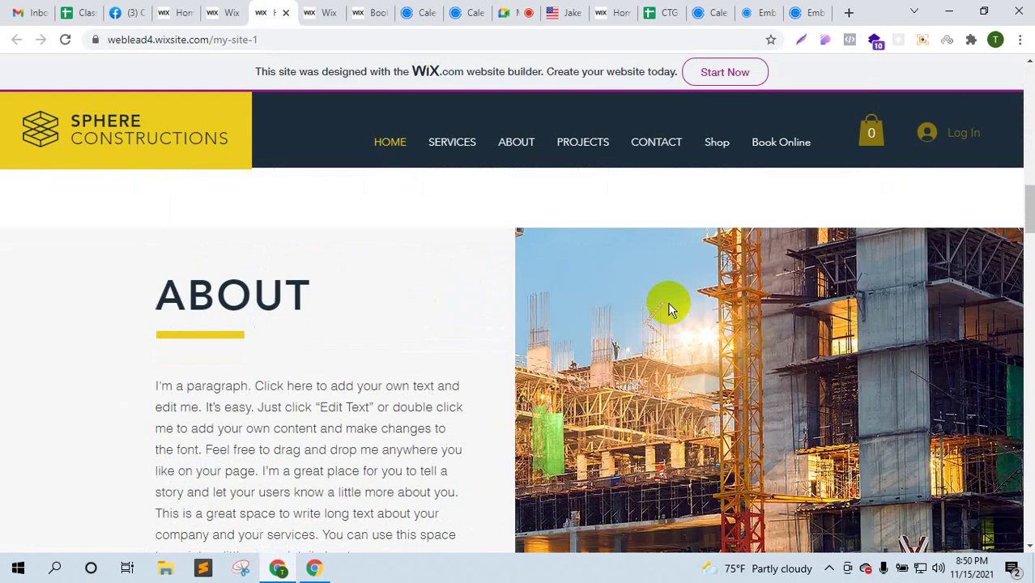
pyautogui.scroll(-6, 671, 317)
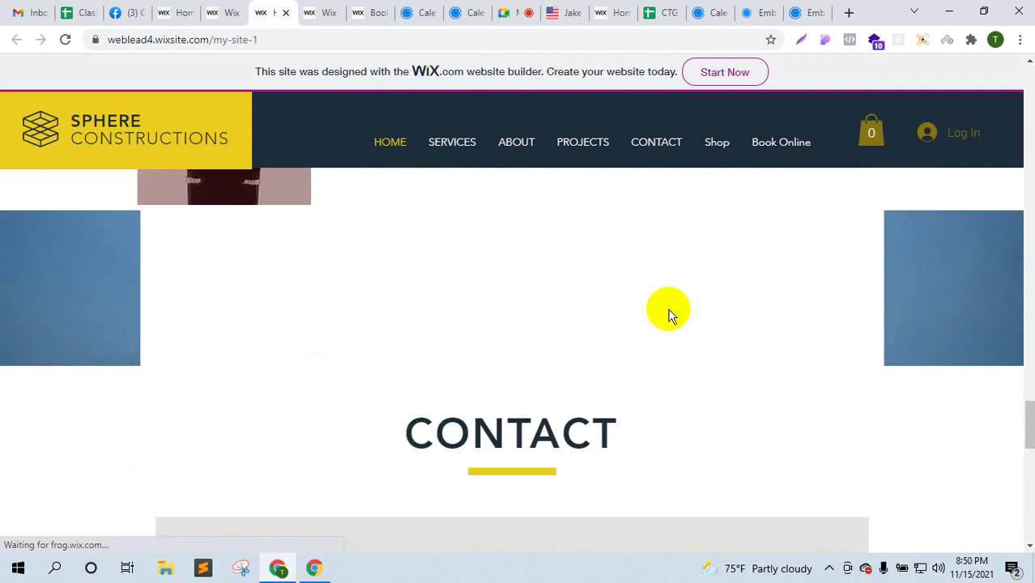
pyautogui.scroll(4, 671, 316)
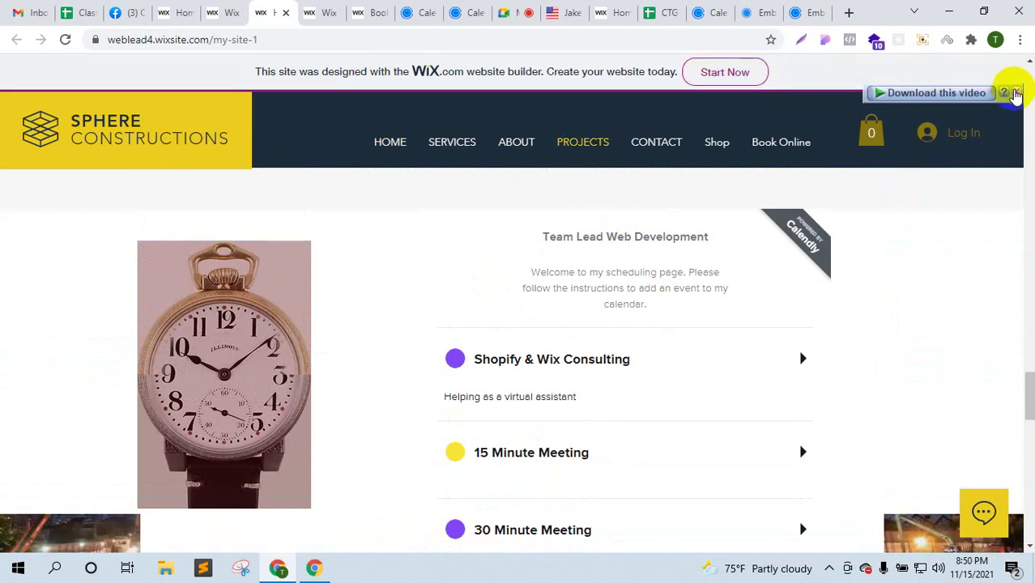
pyautogui.click(1016, 95)
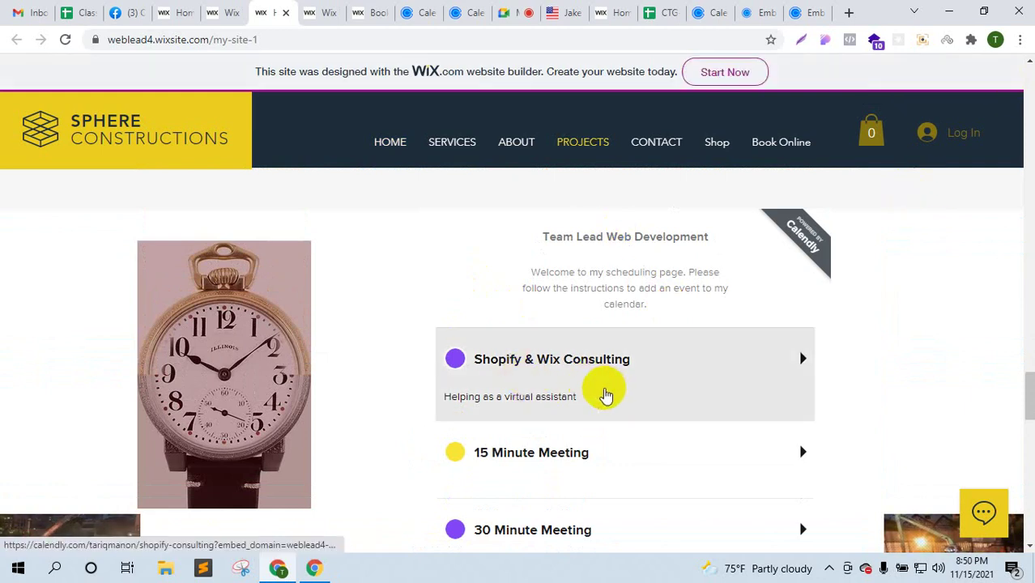
pyautogui.click(607, 393)
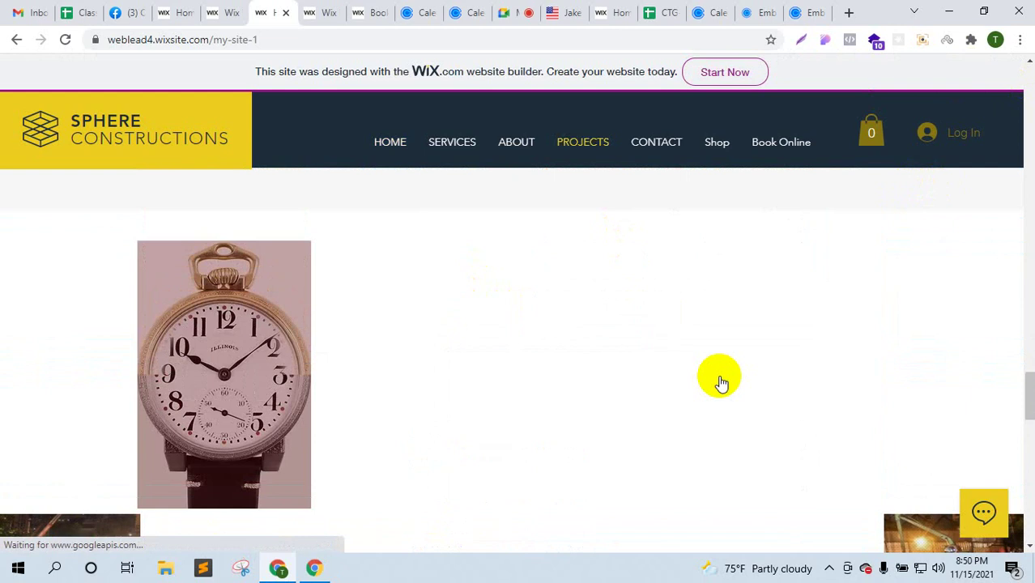
pyautogui.scroll(-2, 719, 380)
pyautogui.scroll(-2, 624, 332)
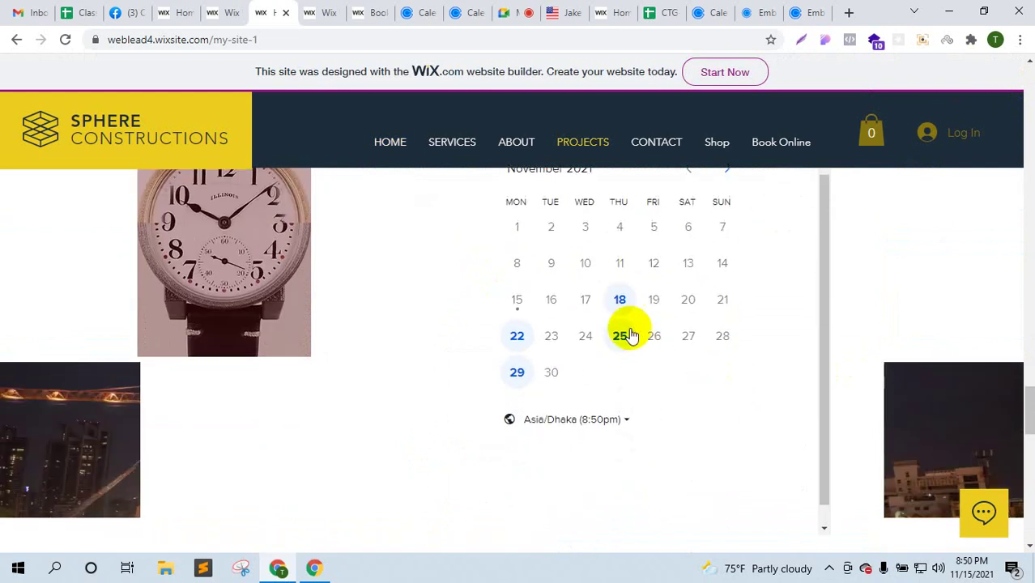
pyautogui.scroll(3, 529, 293)
pyautogui.scroll(2, 481, 258)
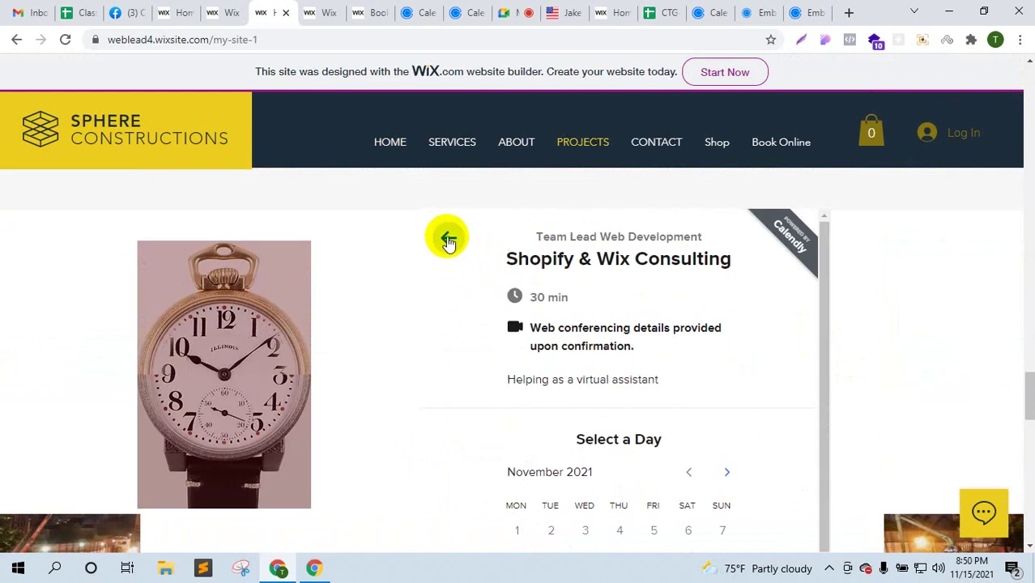
pyautogui.click(446, 235)
# - Look at the 30 Minute Meeting event, then return to the event list
pyautogui.scroll(-2, 781, 317)
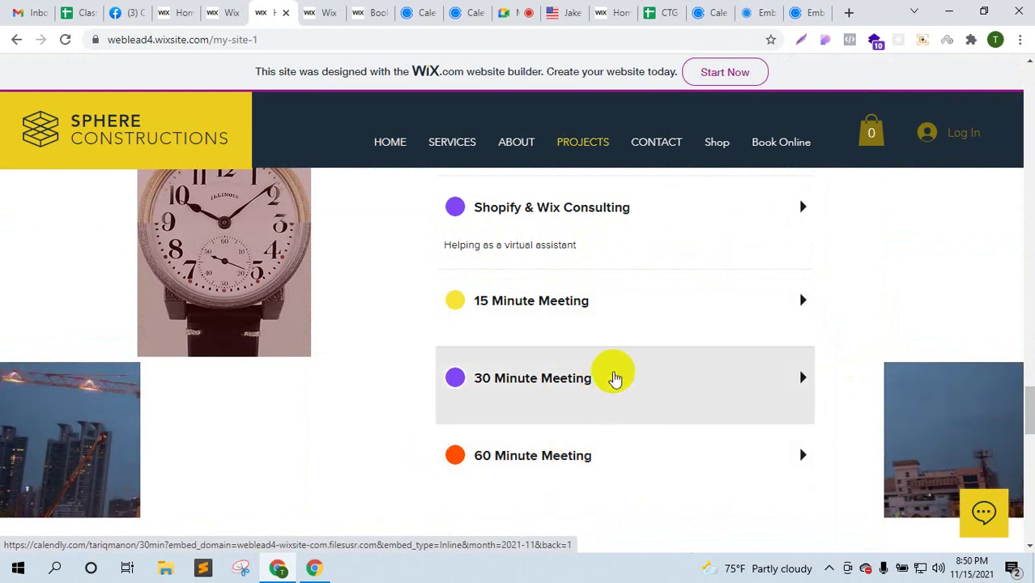
pyautogui.click(603, 379)
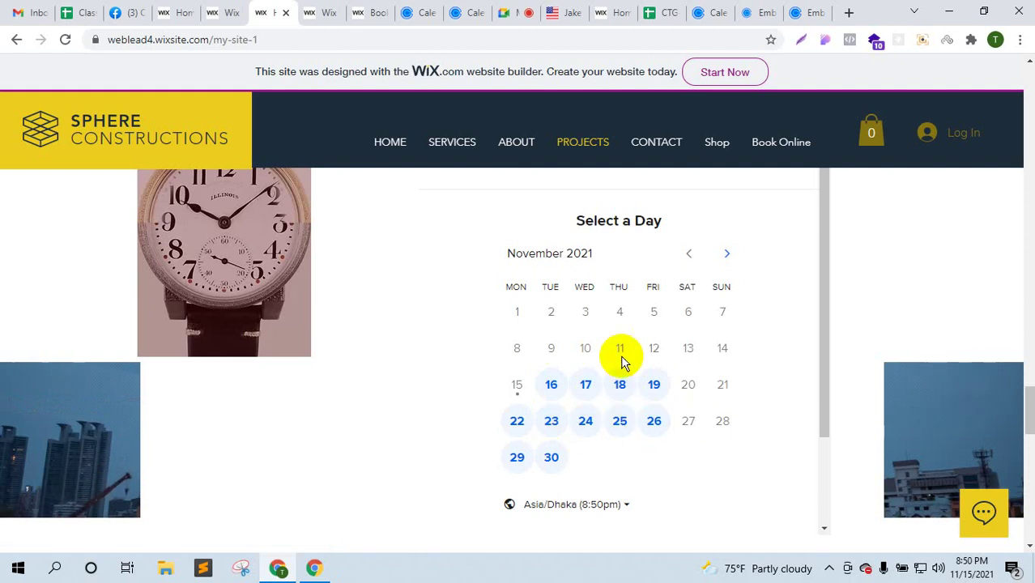
pyautogui.scroll(5, 723, 361)
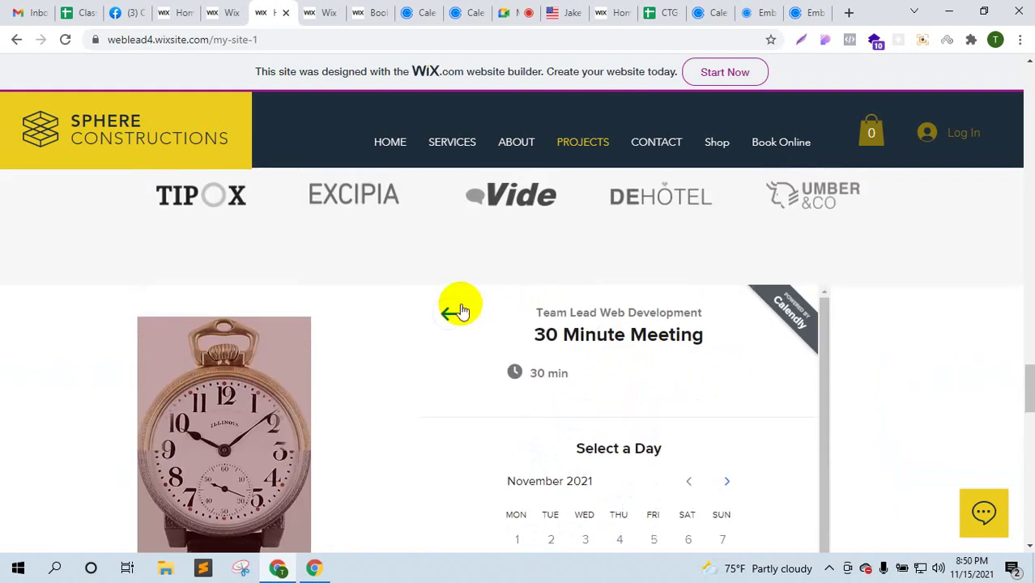
pyautogui.click(455, 313)
# - Book Shopify & Wix Consulting for November 25, 2021 at the 8:00pm slot
pyautogui.scroll(-2, 585, 420)
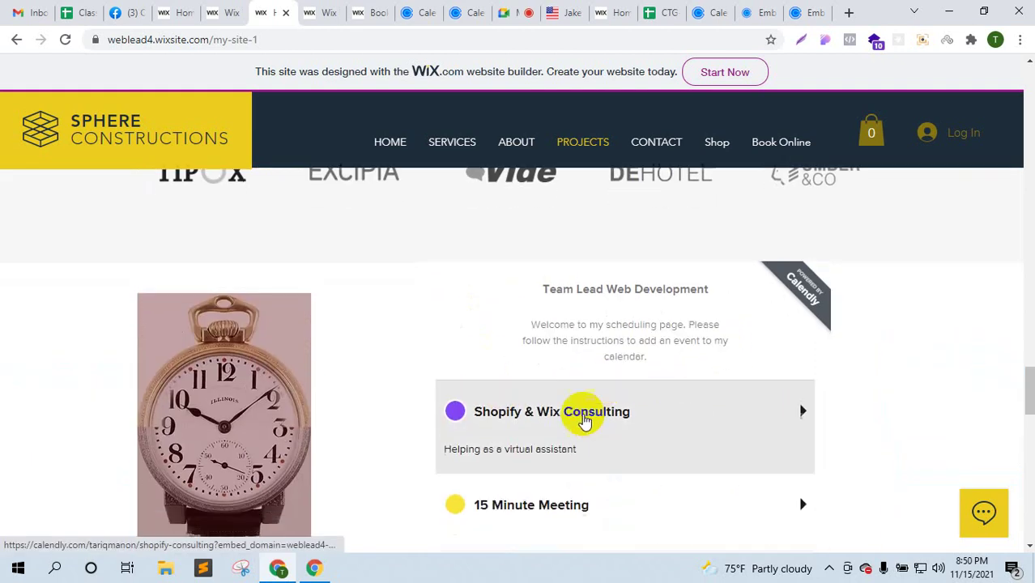
pyautogui.click(780, 405)
pyautogui.scroll(-2, 663, 422)
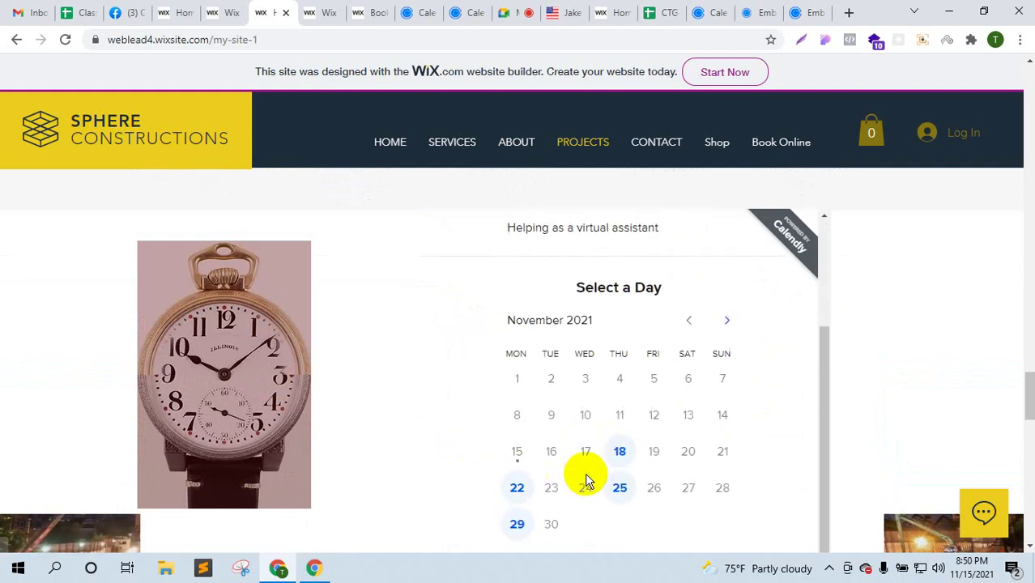
pyautogui.click(620, 487)
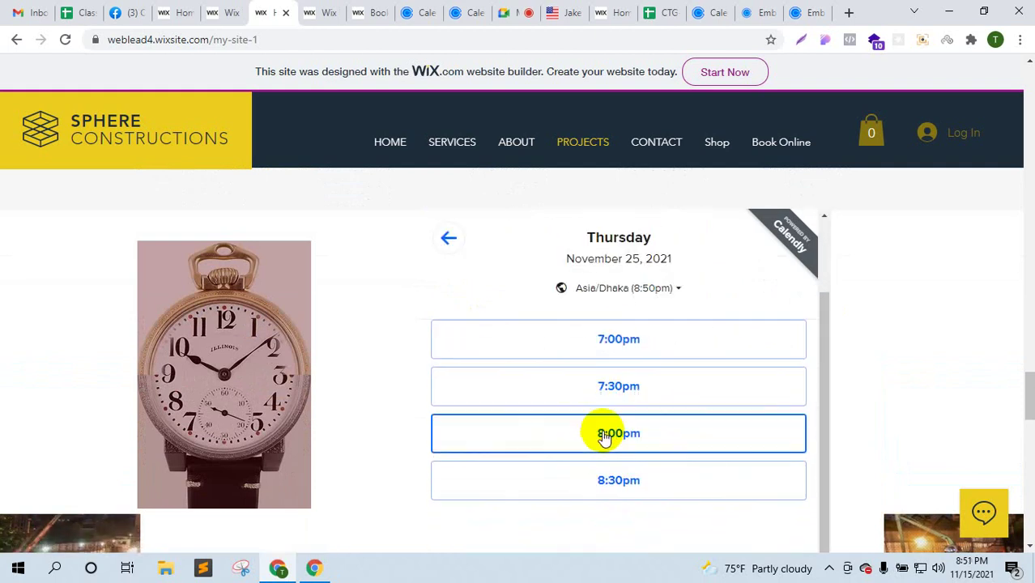
pyautogui.click(634, 439)
# - Confirm the 8:00pm slot and fill in the name and email from saved details
pyautogui.click(677, 439)
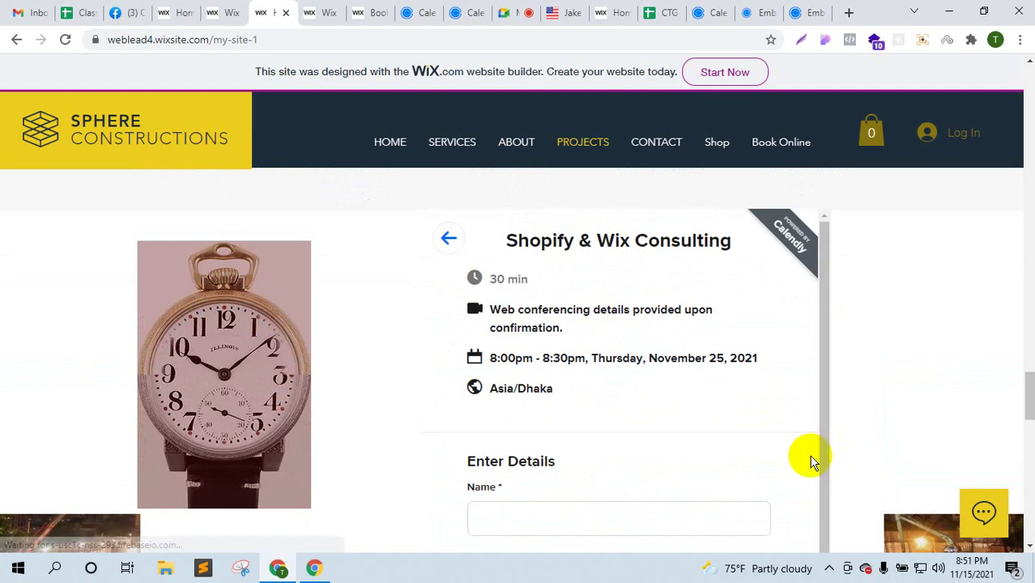
pyautogui.scroll(-2, 638, 439)
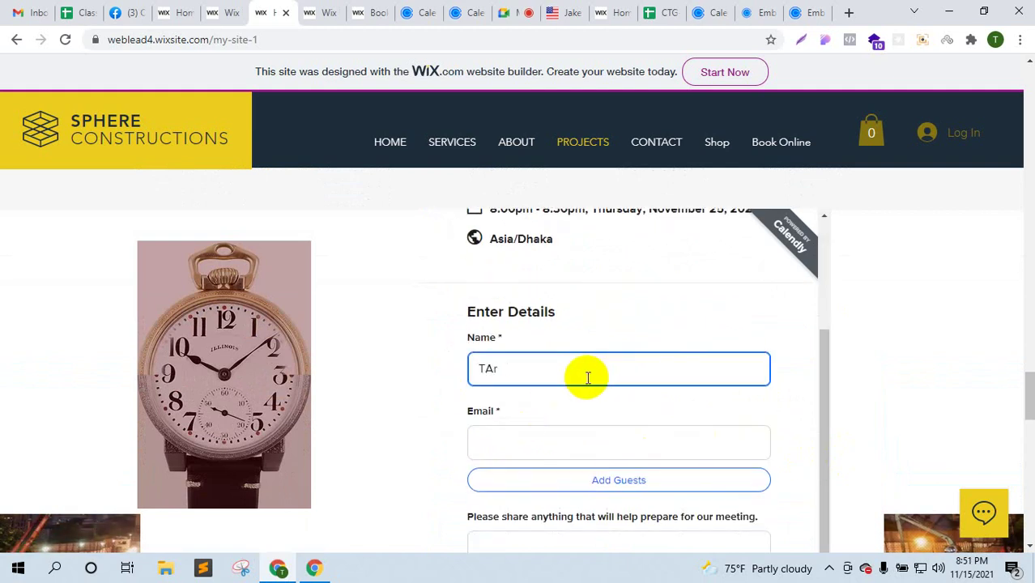
pyautogui.press('Tab')
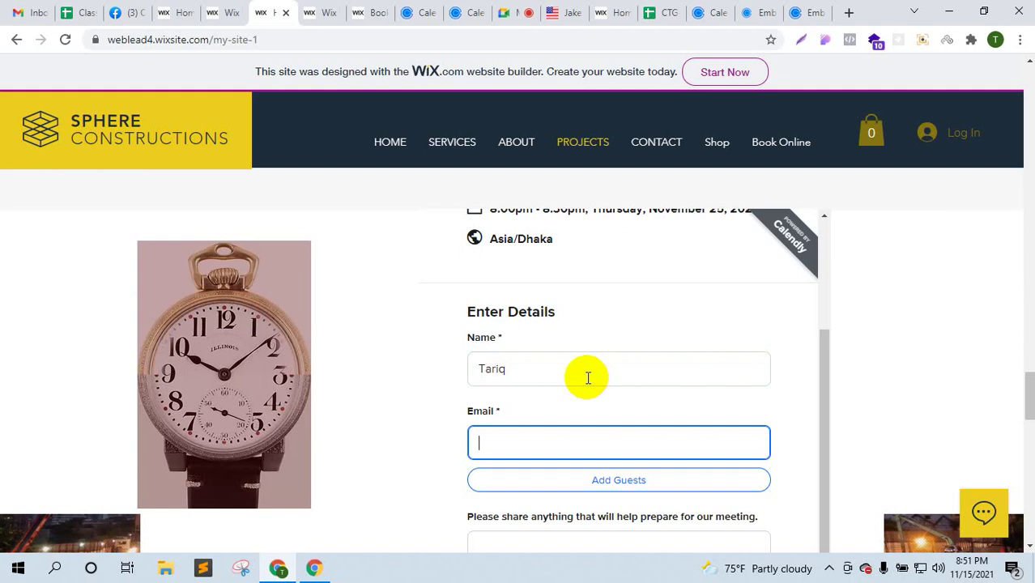
pyautogui.write('tar')
pyautogui.press('BackSpace')
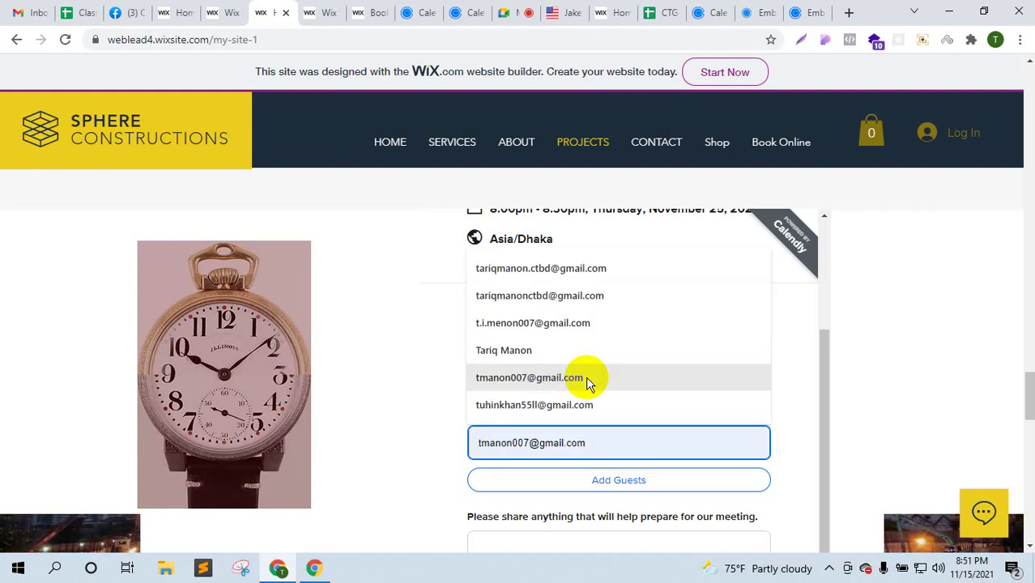
pyautogui.click(586, 382)
pyautogui.scroll(-2, 648, 445)
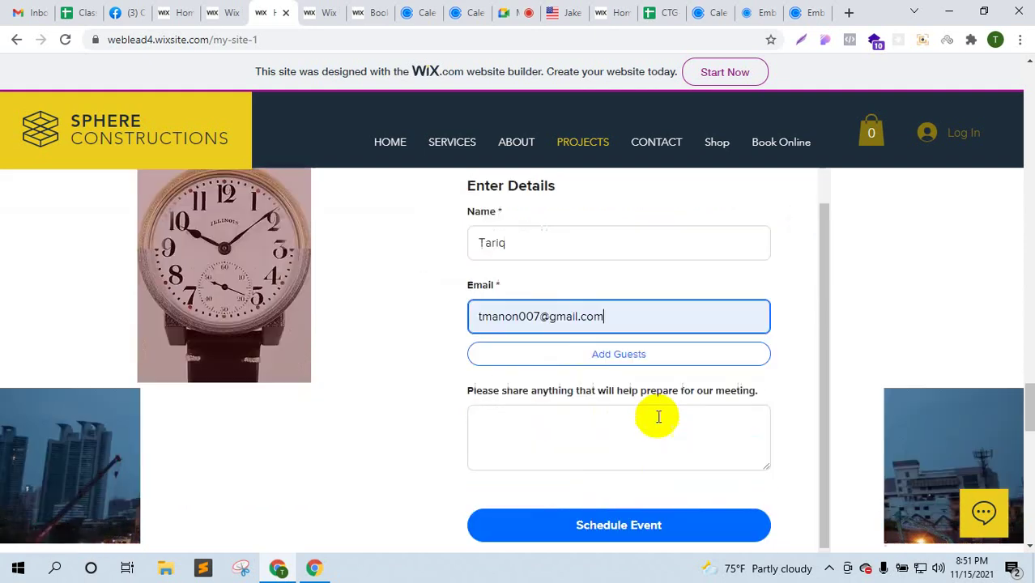
# - Add the note 'Remind me before 15minits' and schedule the event
pyautogui.click(617, 419)
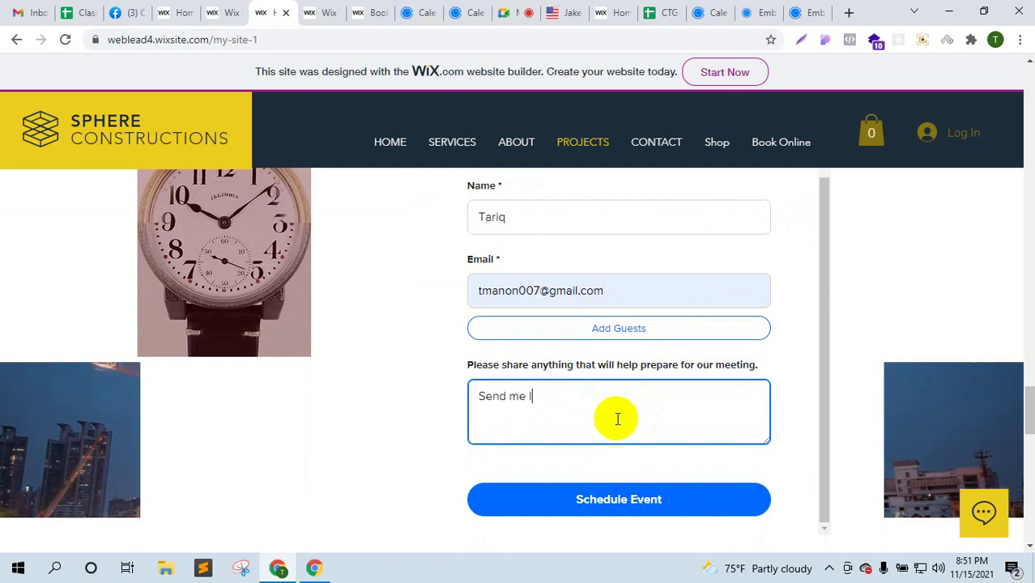
pyautogui.press('BackSpace')
pyautogui.press('BackSpace')
pyautogui.press('BackSpace')
pyautogui.press('BackSpace')
pyautogui.press('BackSpace')
pyautogui.press('BackSpace')
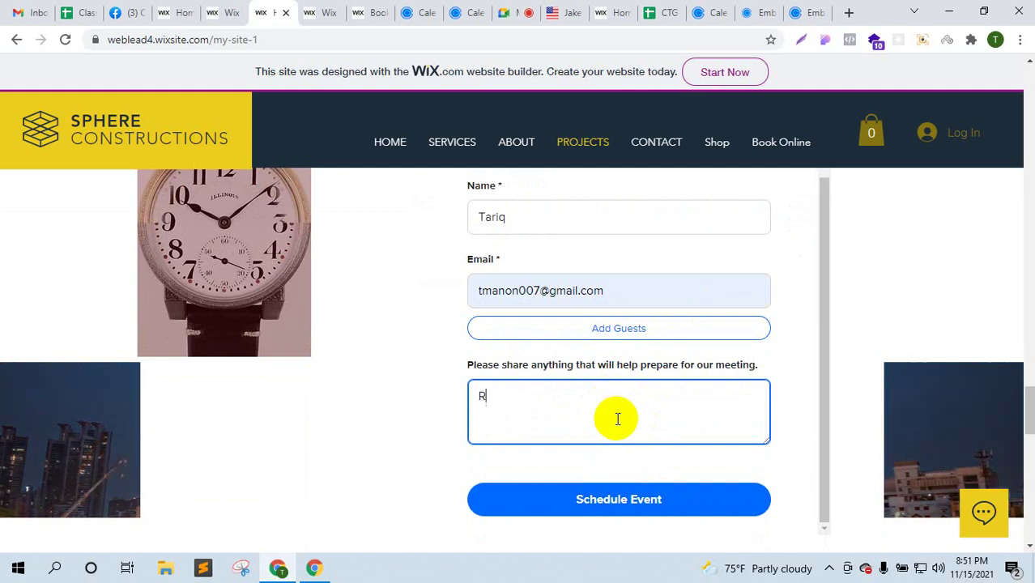
pyautogui.write('Remind me before 1')
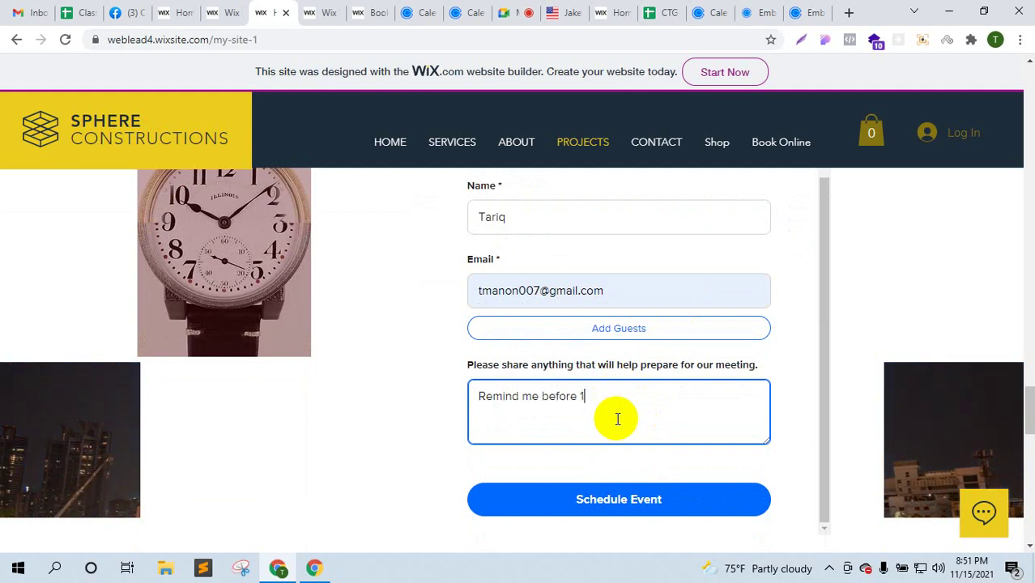
pyautogui.write('5minits')
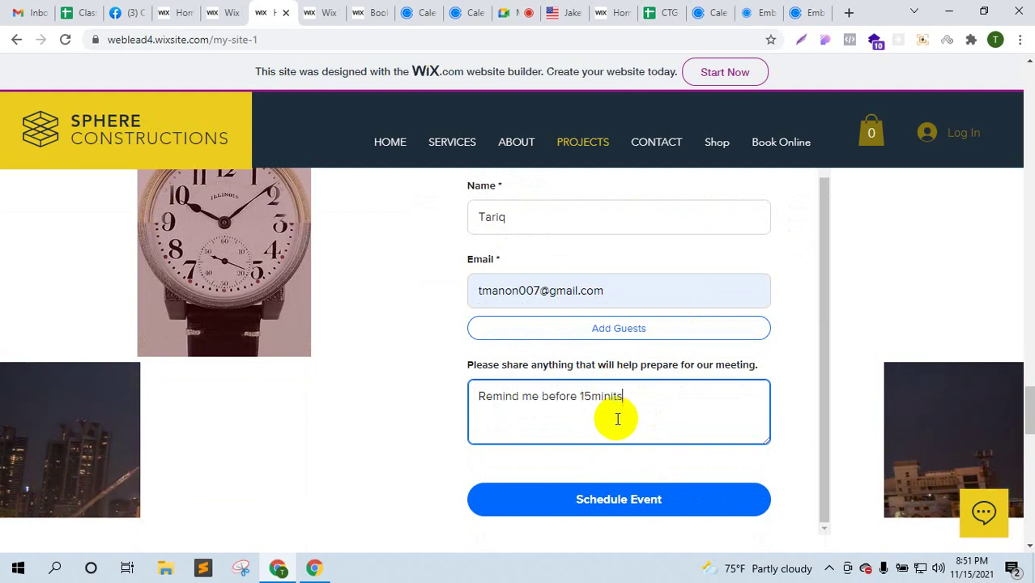
pyautogui.click(623, 512)
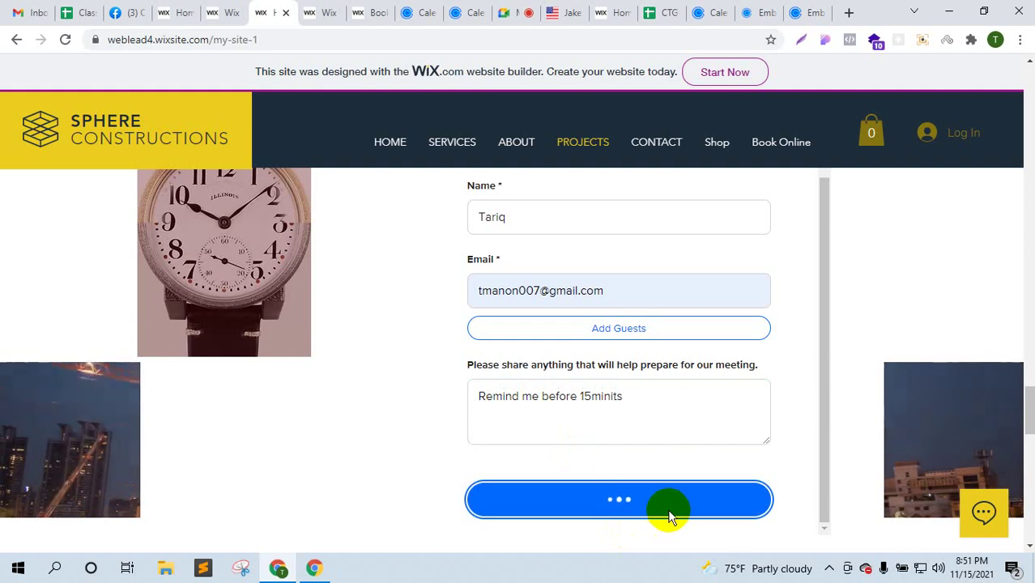
pyautogui.scroll(2, 666, 512)
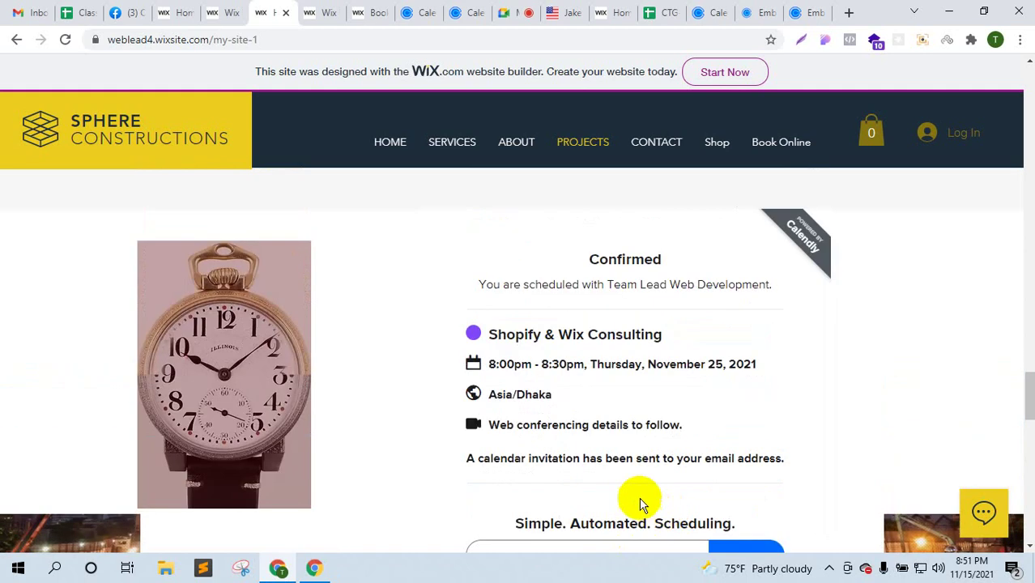
pyautogui.moveTo(496, 335); pyautogui.dragTo(758, 451)
pyautogui.click(559, 458)
pyautogui.moveTo(558, 458); pyautogui.dragTo(734, 430)
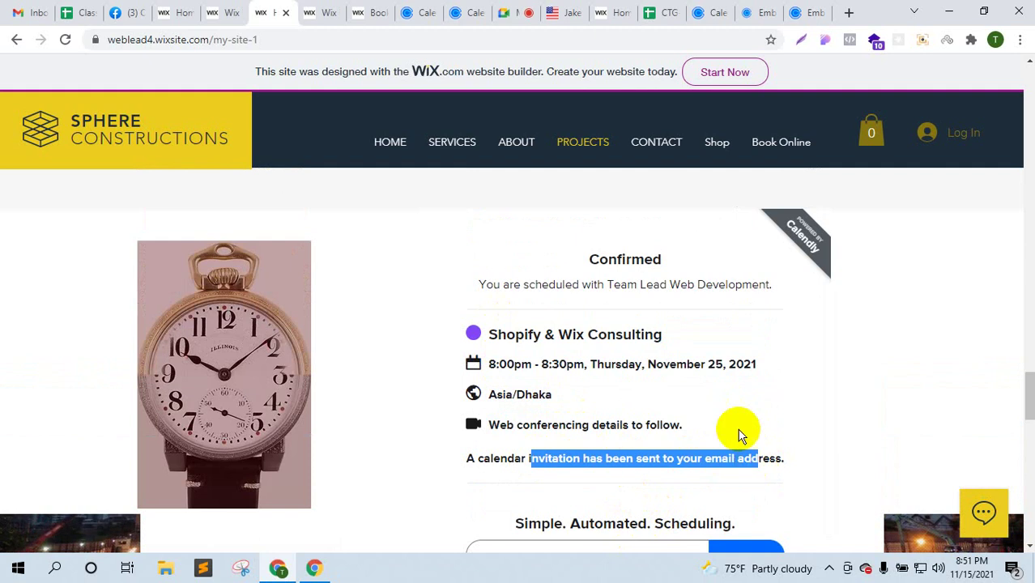
pyautogui.click(734, 420)
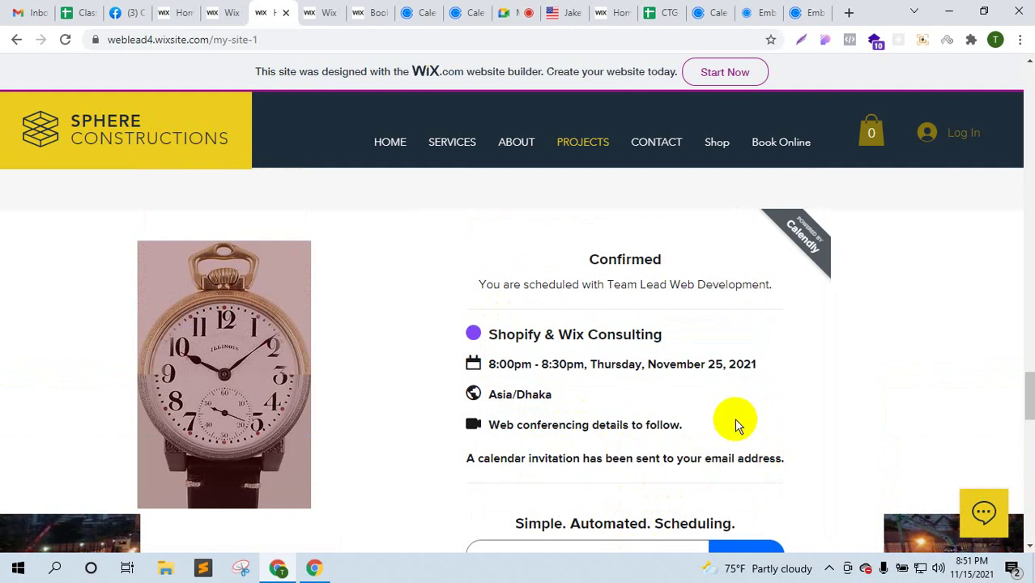
pyautogui.scroll(-1, 735, 418)
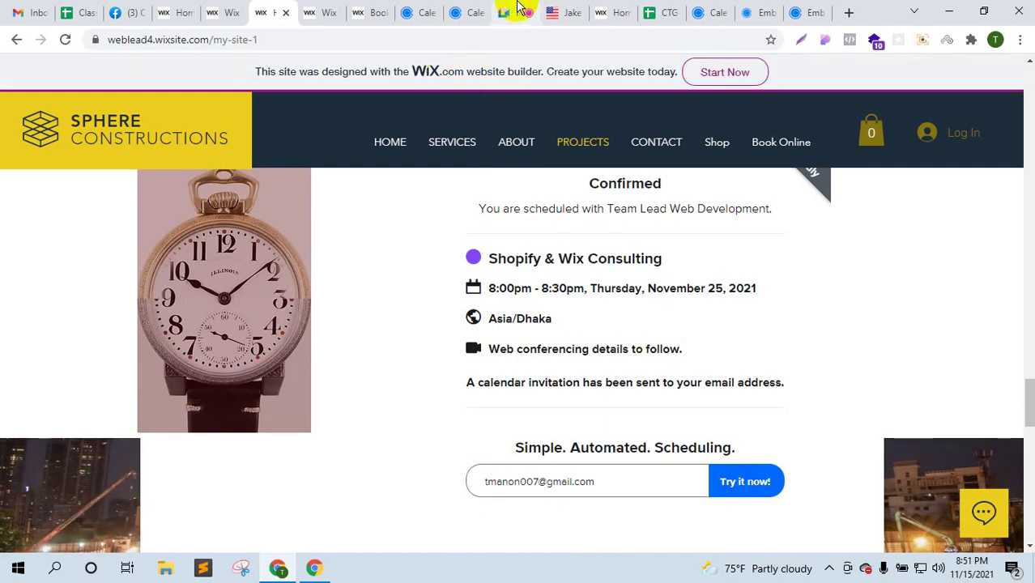
# - Close the Wix site-published Congratulations dialog in the editor
pyautogui.click(427, 12)
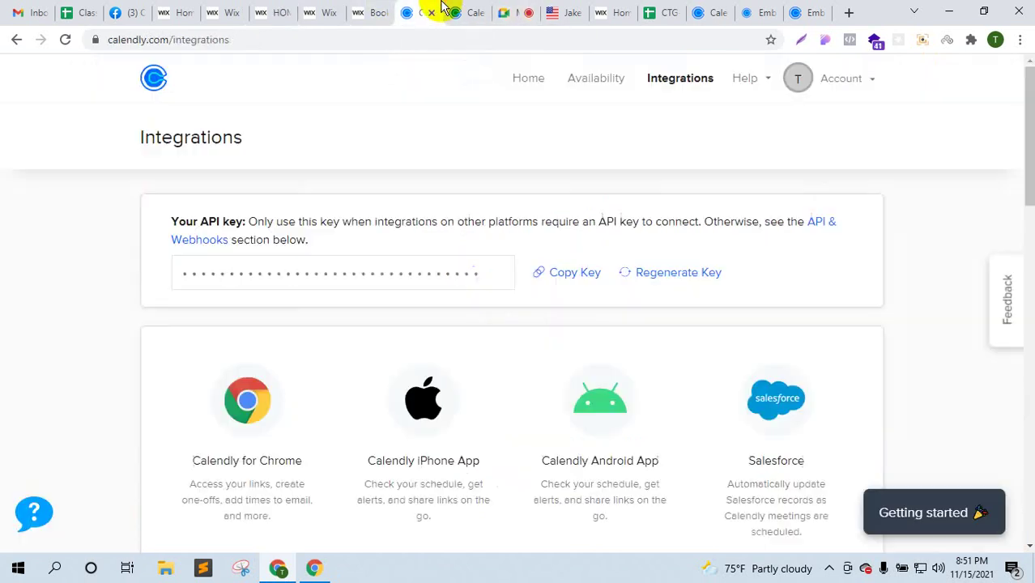
pyautogui.click(510, 10)
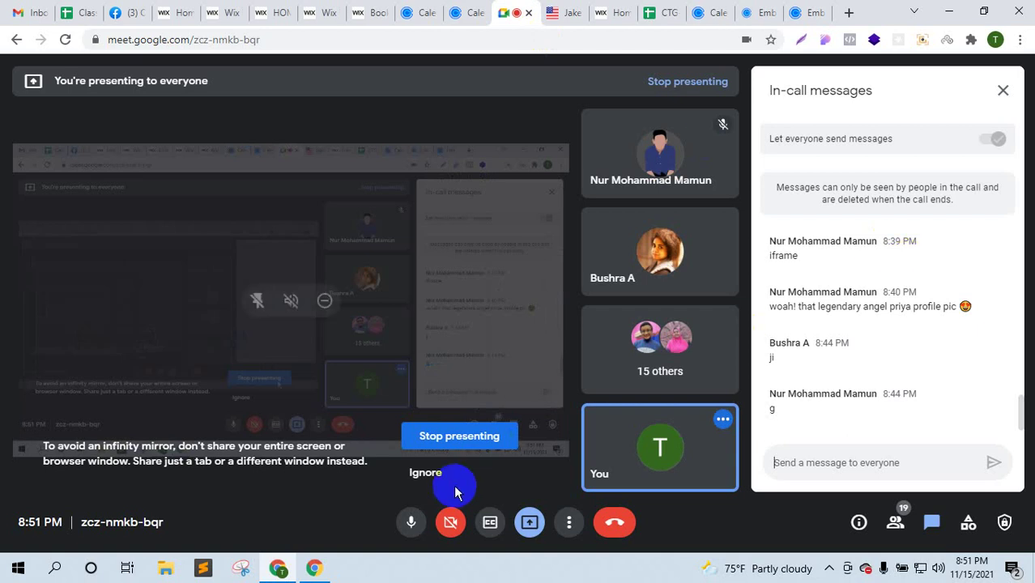
pyautogui.click(426, 473)
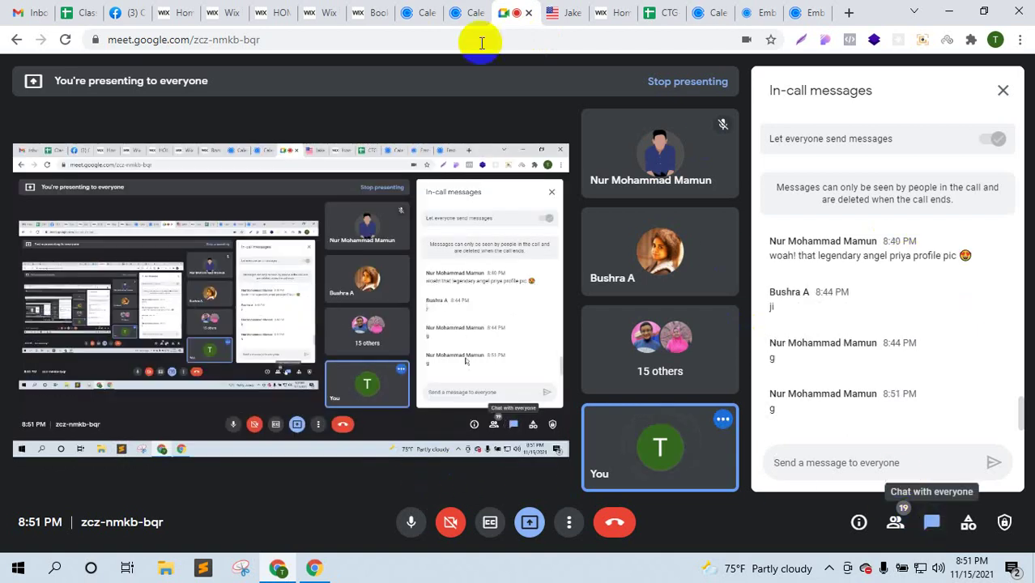
pyautogui.click(221, 9)
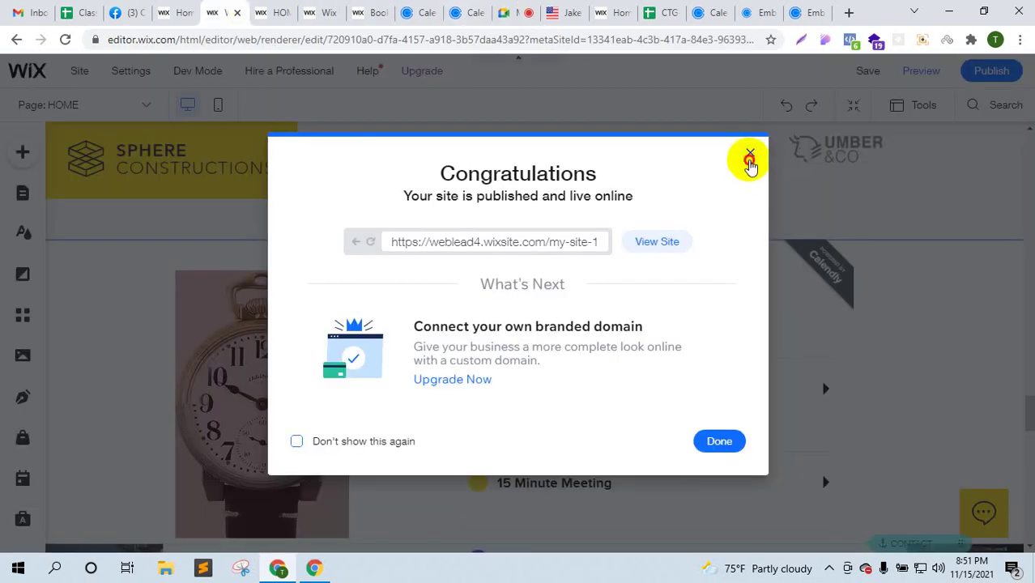
pyautogui.click(750, 158)
# - Go to the Calendly home page, then start a new Incognito window
pyautogui.click(429, 11)
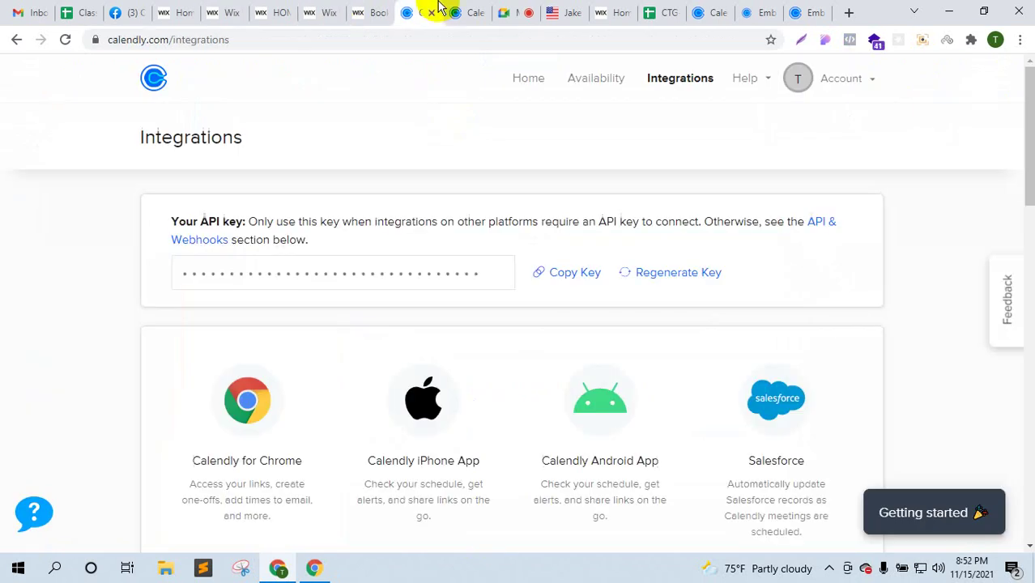
pyautogui.click(154, 78)
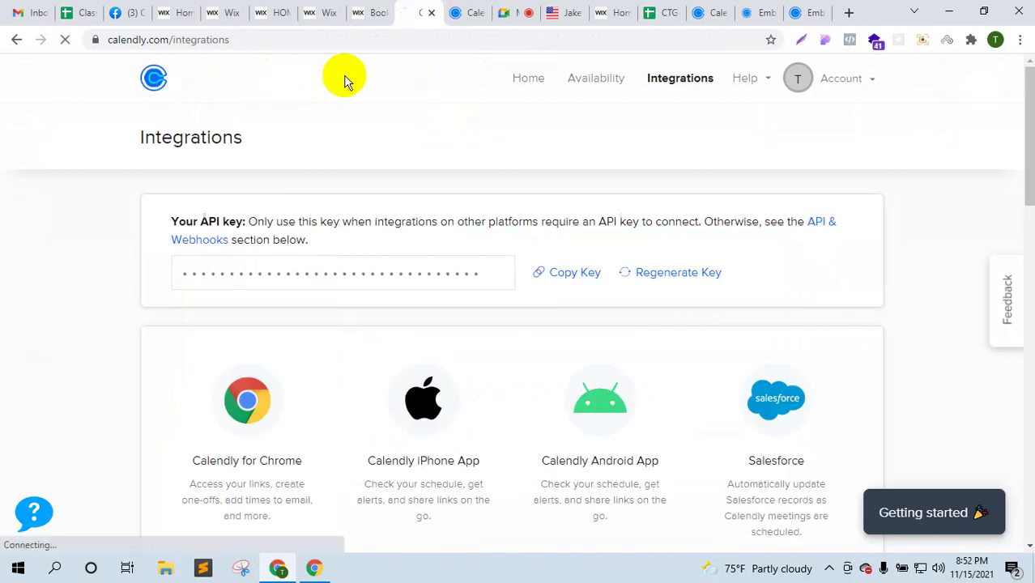
pyautogui.click(508, 11)
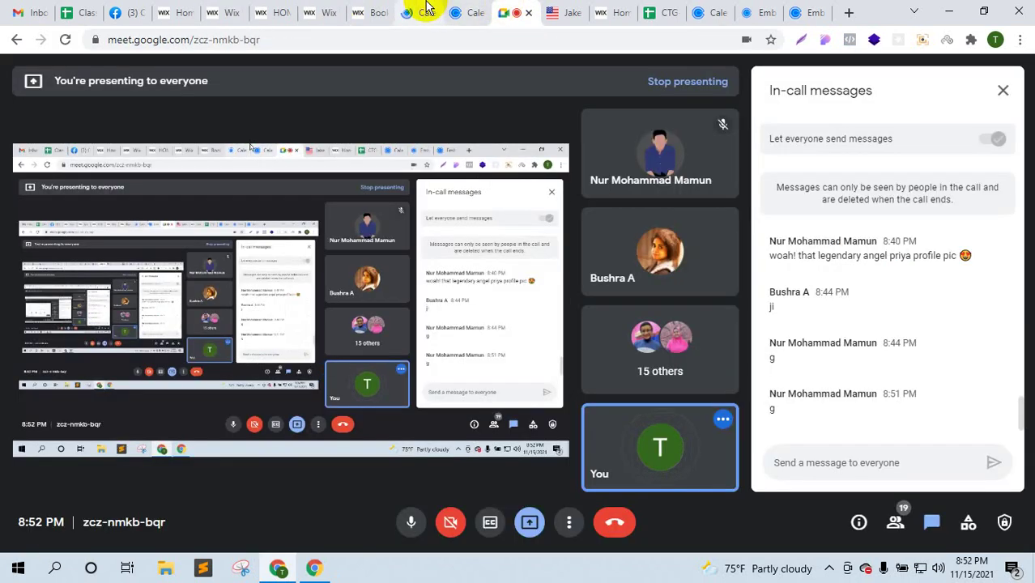
pyautogui.click(419, 10)
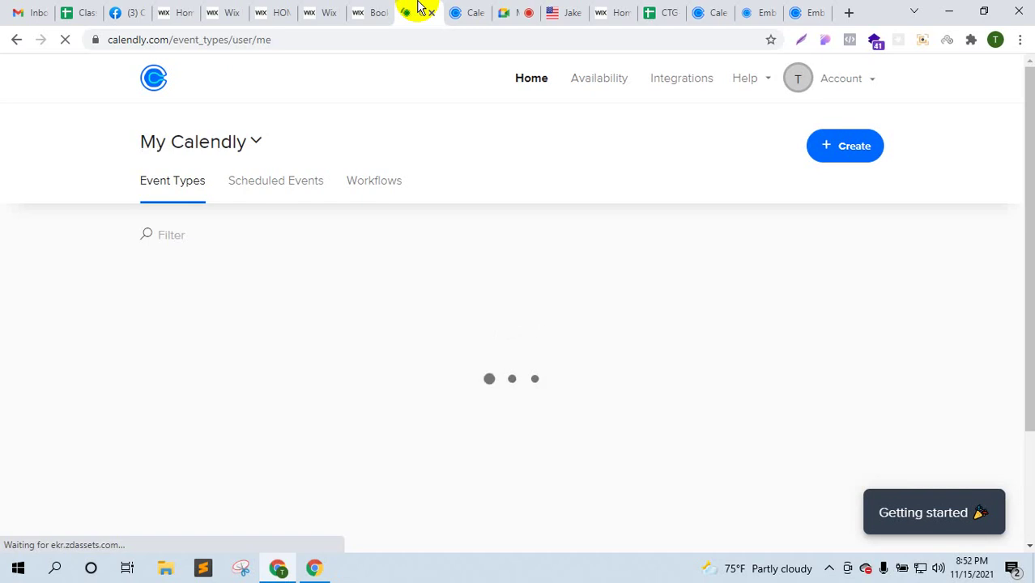
pyautogui.click(1019, 39)
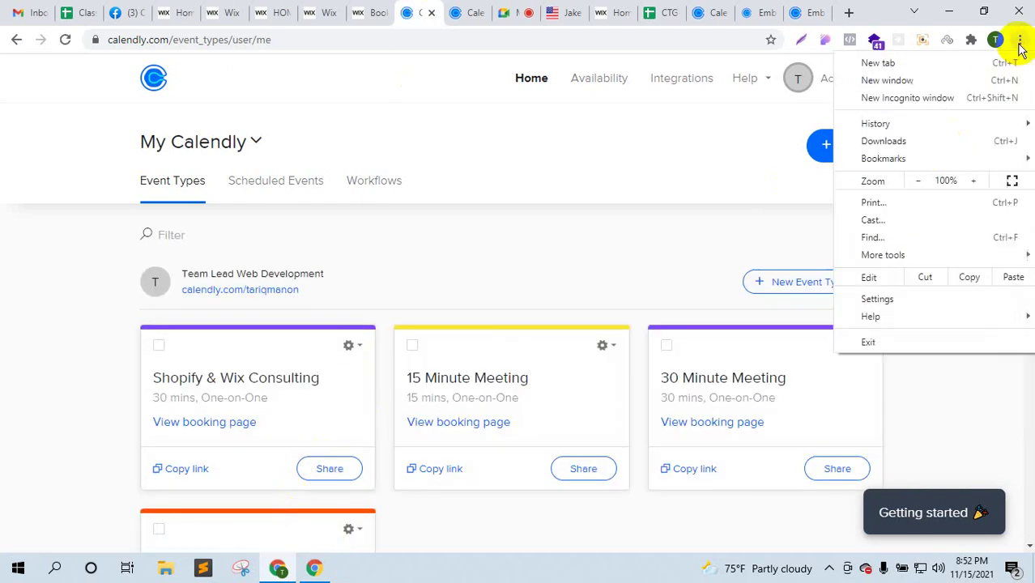
pyautogui.click(943, 100)
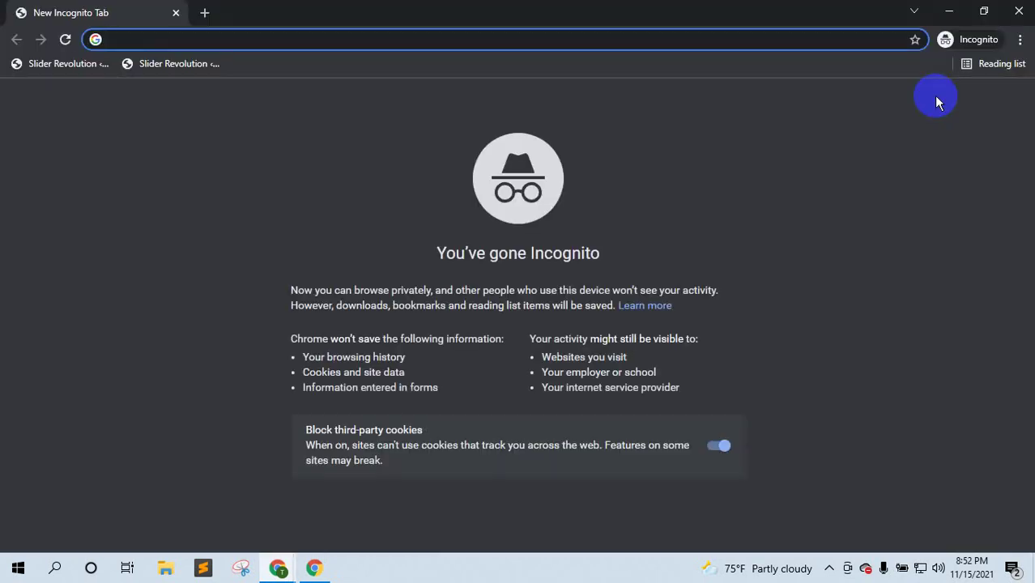
# - Load the fiverr.com homepage in the Incognito window
pyautogui.write('fiverr')
pyautogui.press('Return')
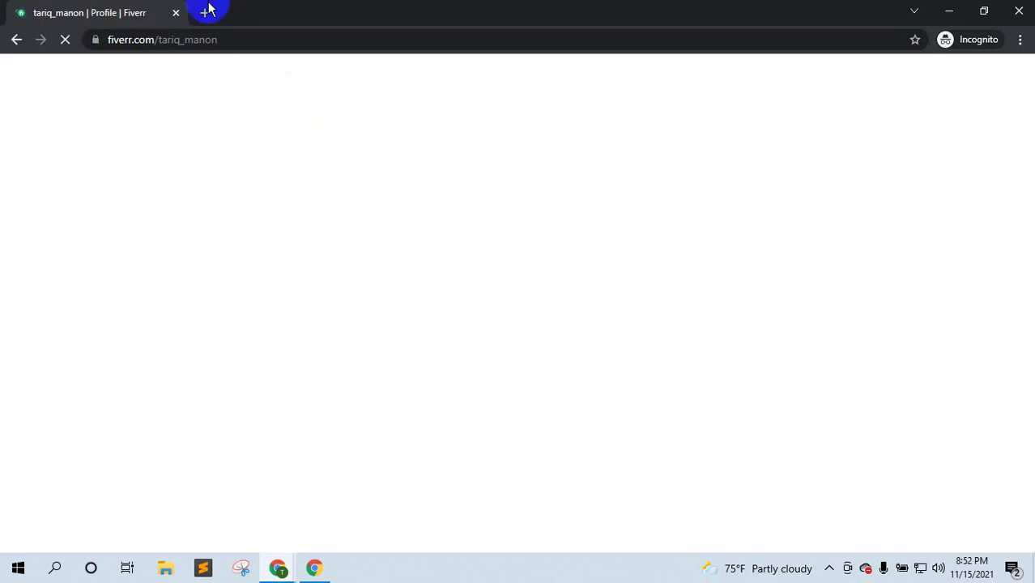
pyautogui.click(205, 12)
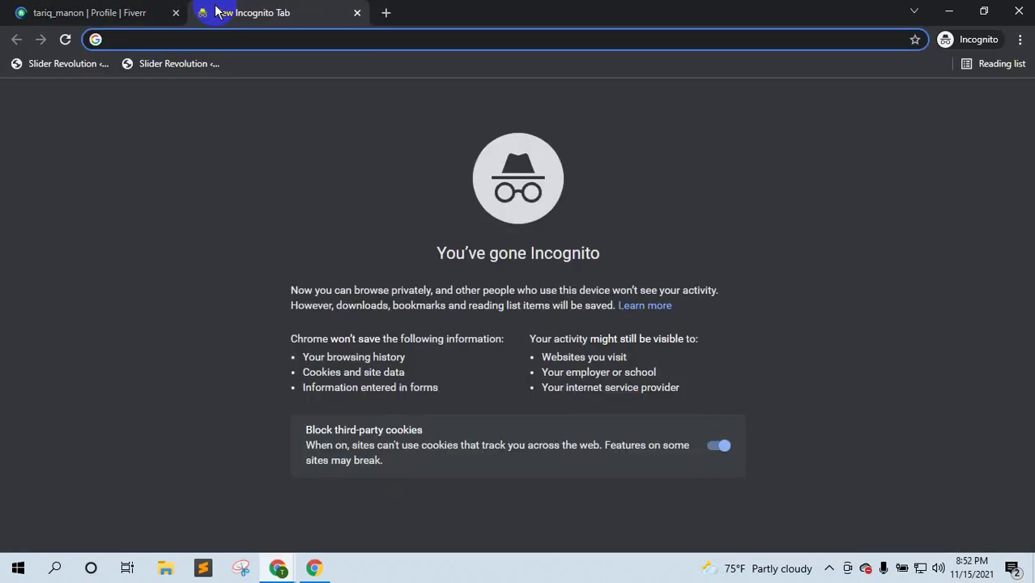
pyautogui.write('fiver')
pyautogui.press('Right')
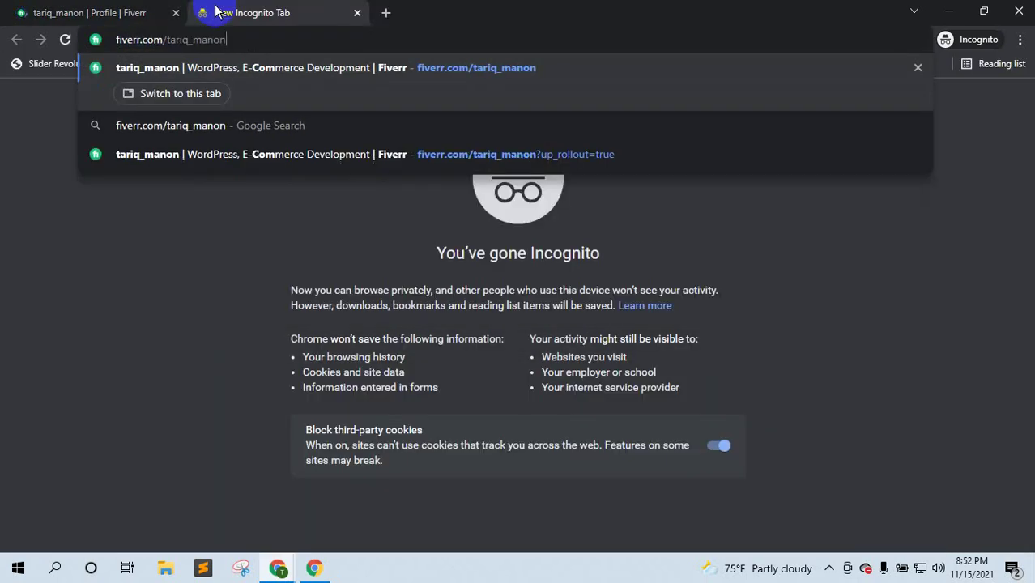
pyautogui.press('BackSpace')
pyautogui.press('BackSpace')
pyautogui.press('BackSpace')
pyautogui.press('BackSpace')
pyautogui.press('BackSpace')
pyautogui.press('BackSpace')
pyautogui.press('BackSpace')
pyautogui.press('BackSpace')
pyautogui.press('BackSpace')
pyautogui.press('BackSpace')
pyautogui.press('BackSpace')
pyautogui.press('BackSpace')
pyautogui.press('Return')
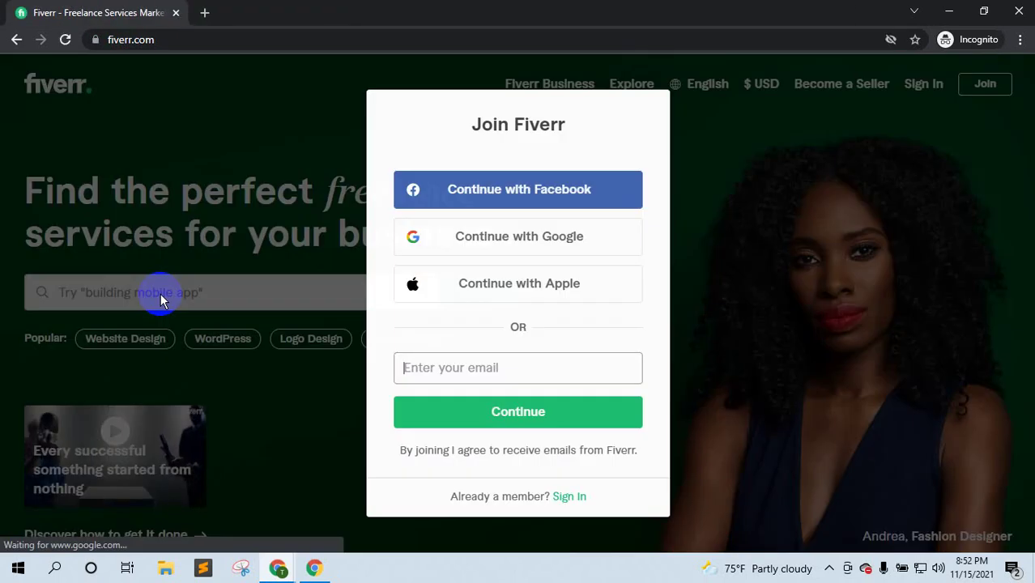
# - Dismiss the Join Fiverr prompt and search for 'calendly booking'
pyautogui.write('calend')
pyautogui.click(801, 333)
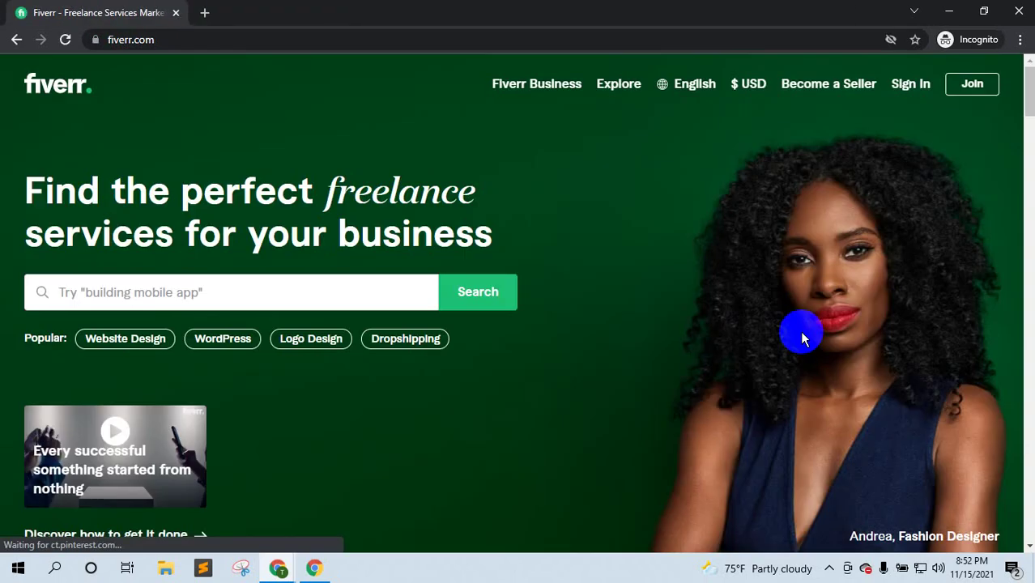
pyautogui.click(181, 294)
pyautogui.write('calendl')
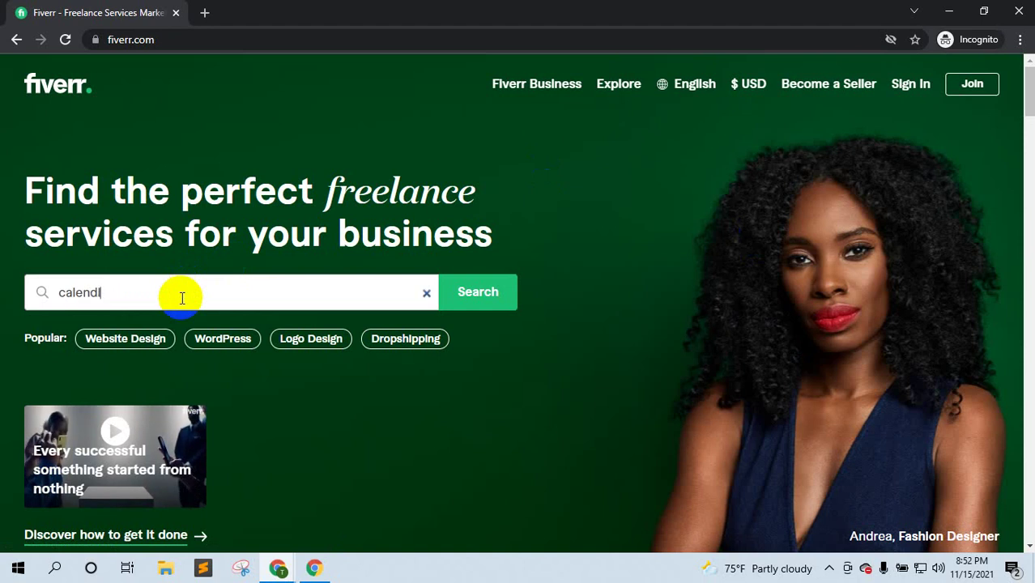
pyautogui.write('y booking')
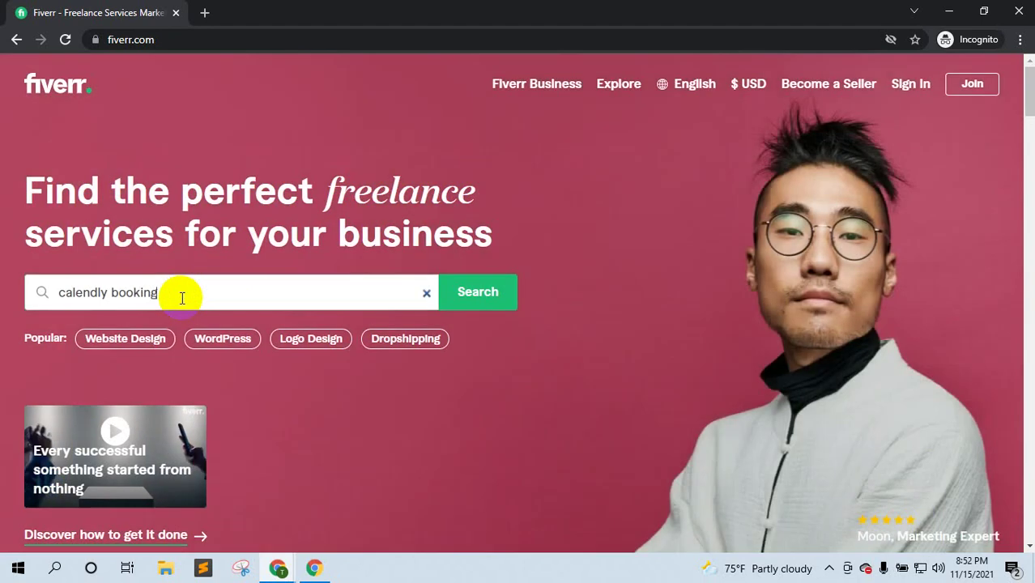
pyautogui.click(505, 305)
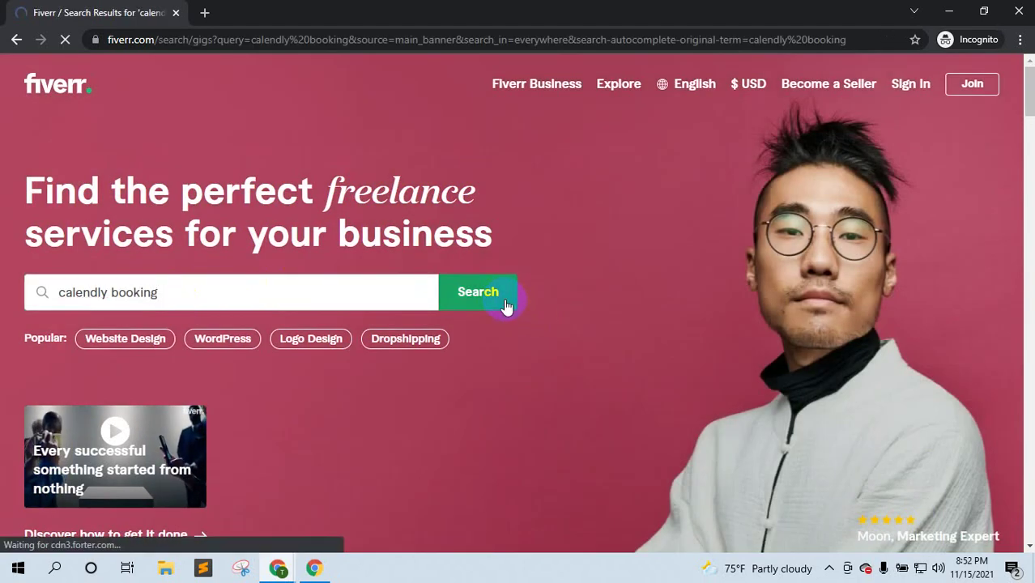
pyautogui.scroll(-2, 505, 298)
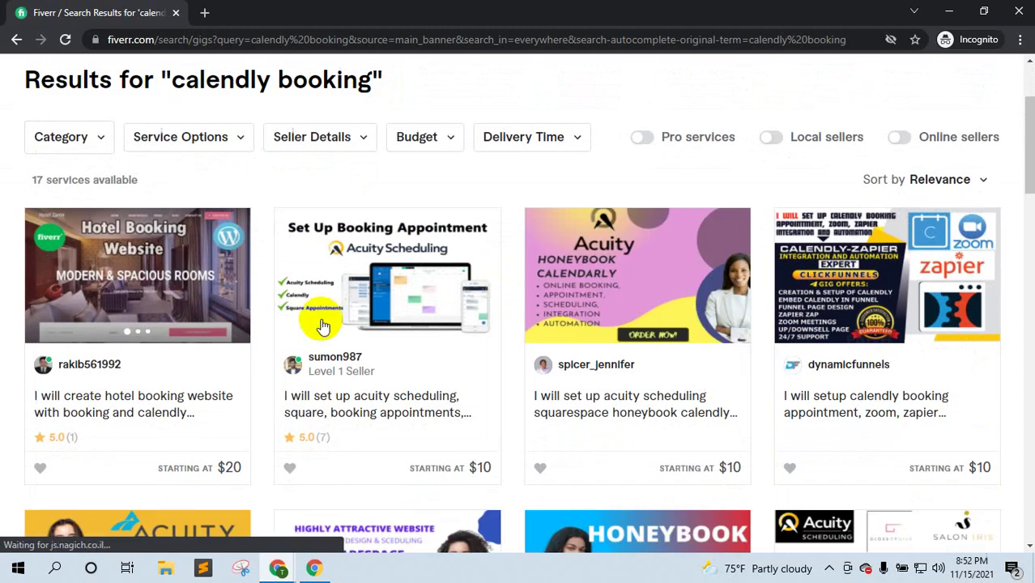
pyautogui.scroll(-1, 624, 407)
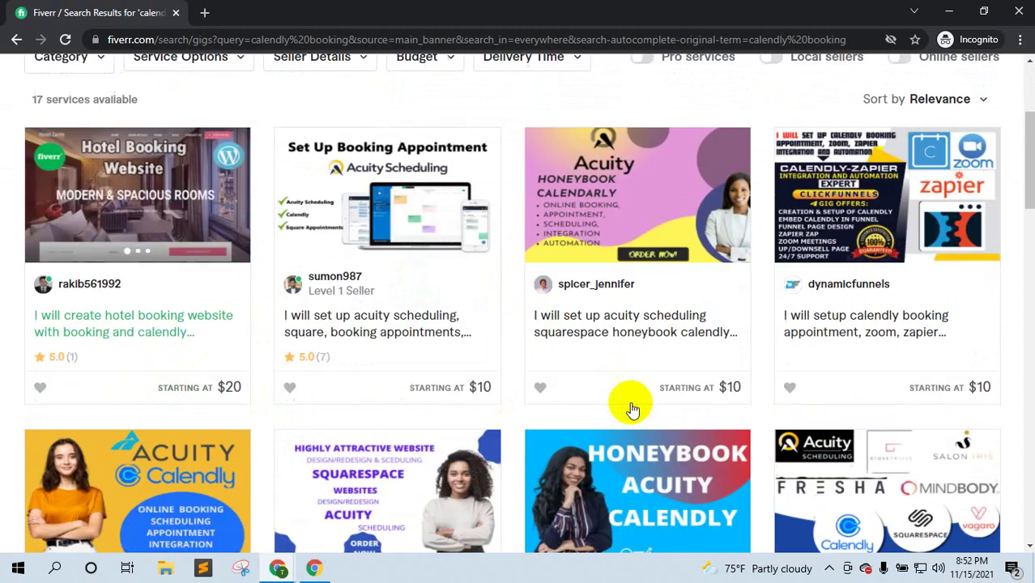
pyautogui.scroll(3, 277, 323)
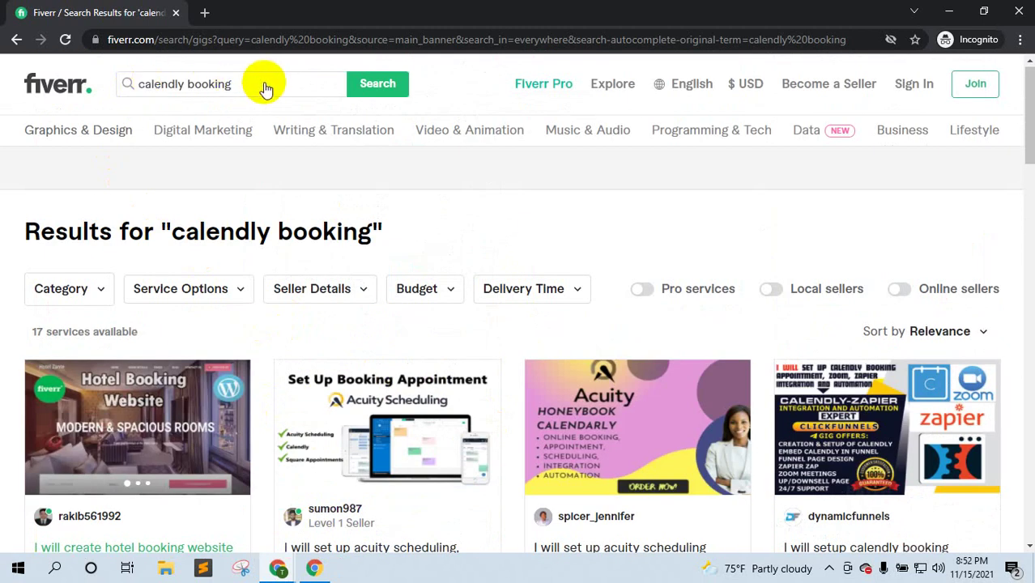
pyautogui.click(265, 85)
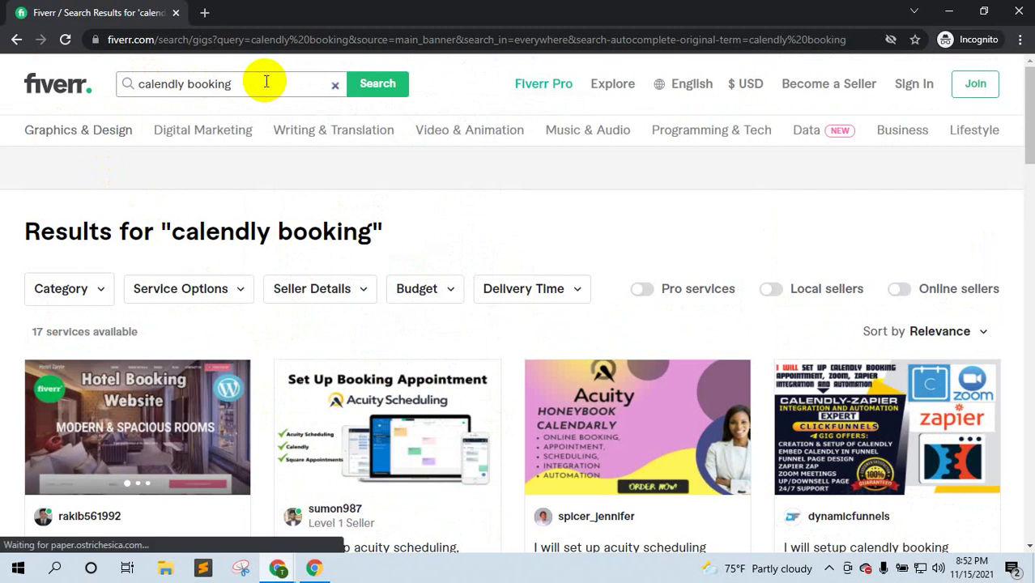
# - Change the Fiverr search to 'wix calendly booking' and browse the results
pyautogui.doubleClick(142, 84)
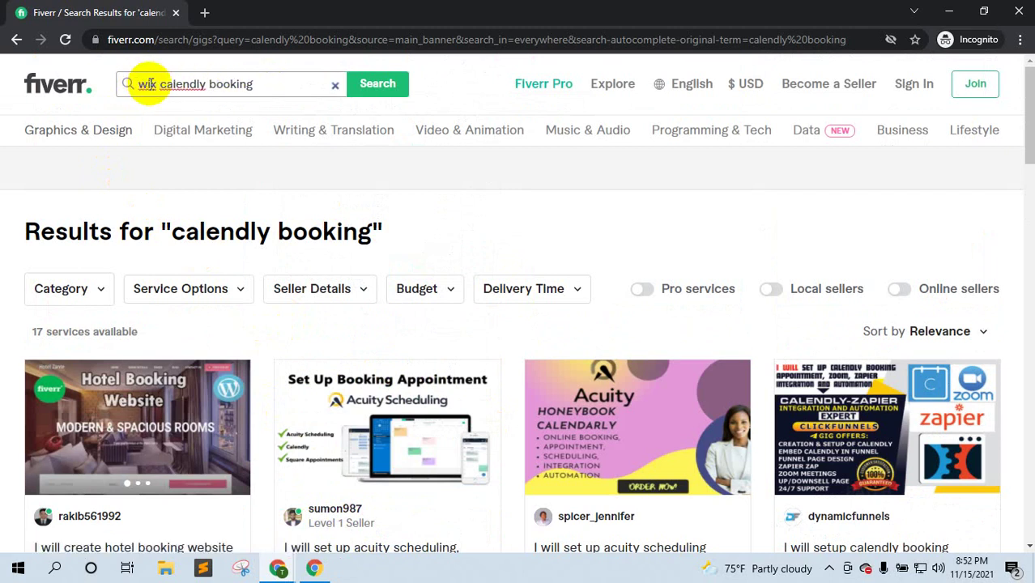
pyautogui.write('wix')
pyautogui.click(361, 90)
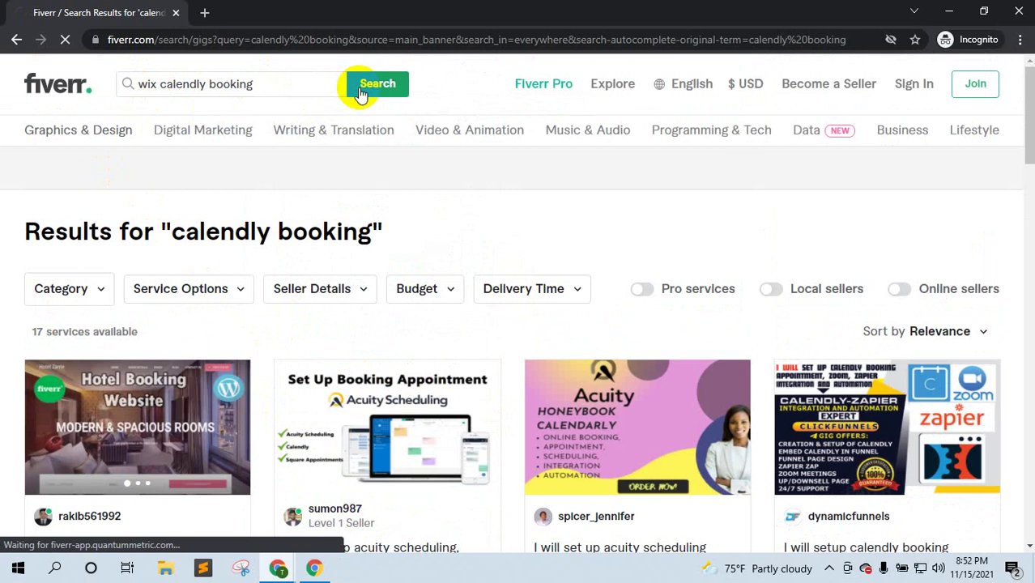
pyautogui.scroll(-2, 640, 249)
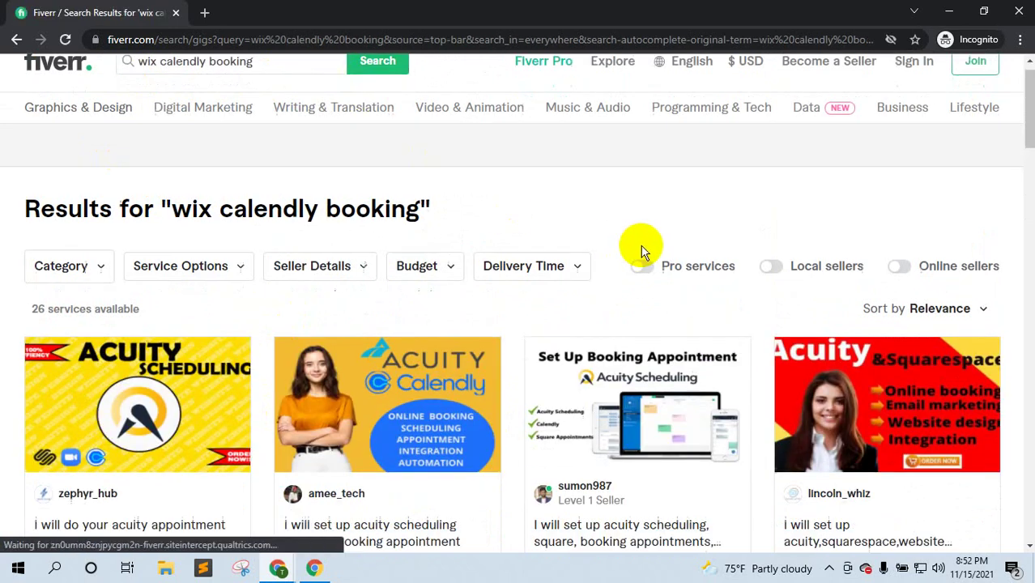
pyautogui.scroll(-2, 640, 255)
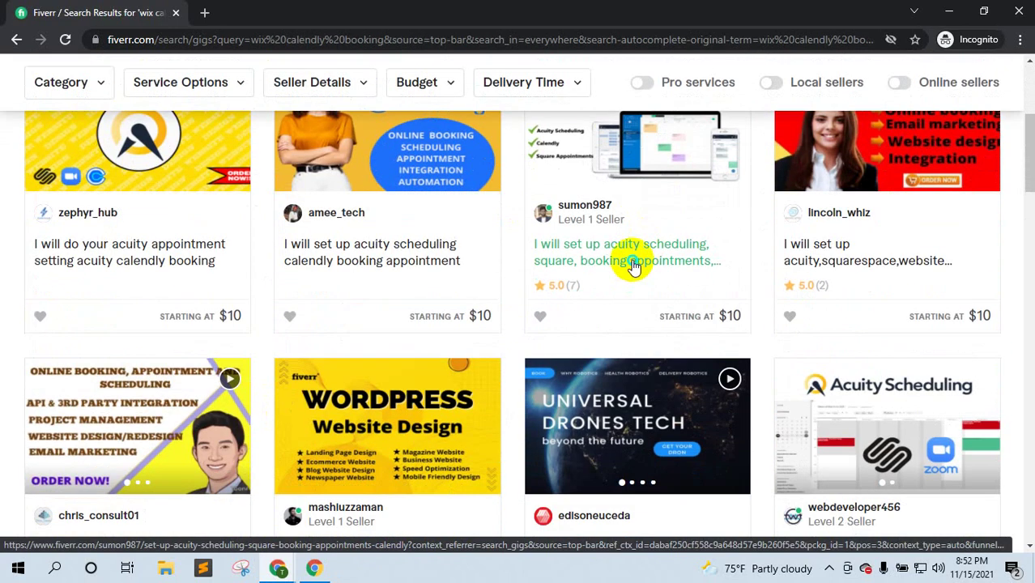
# - Open the $10 Acuity scheduling gig in a new tab
pyautogui.rightClick(645, 272)
pyautogui.click(645, 273)
pyautogui.scroll(-5, 861, 313)
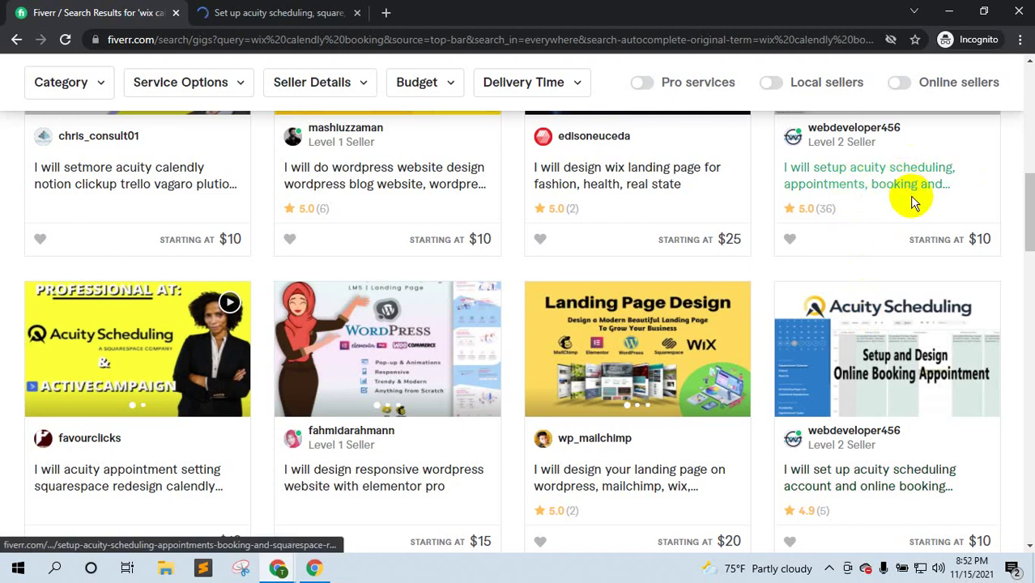
pyautogui.scroll(-3, 629, 243)
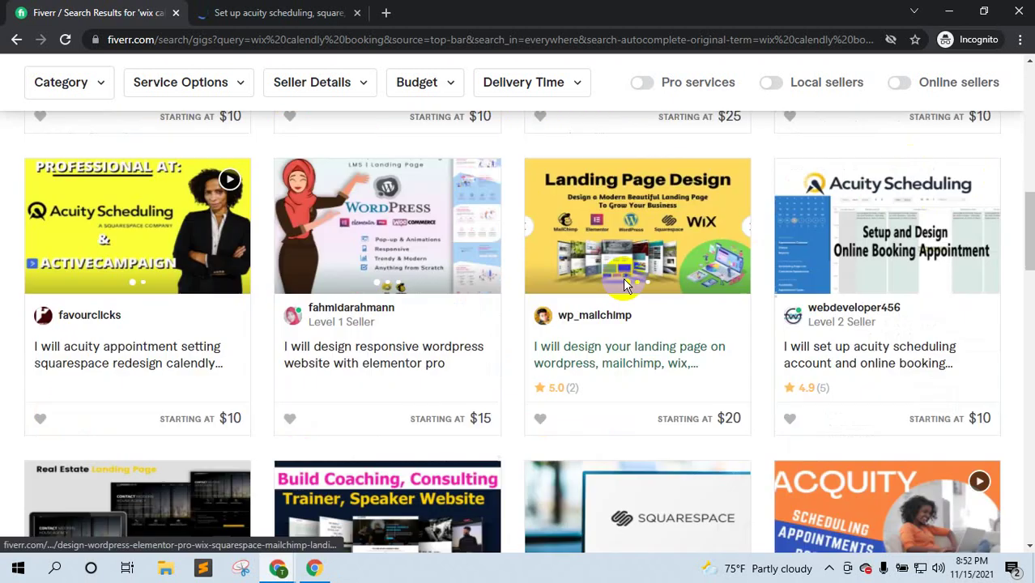
pyautogui.scroll(-5, 607, 272)
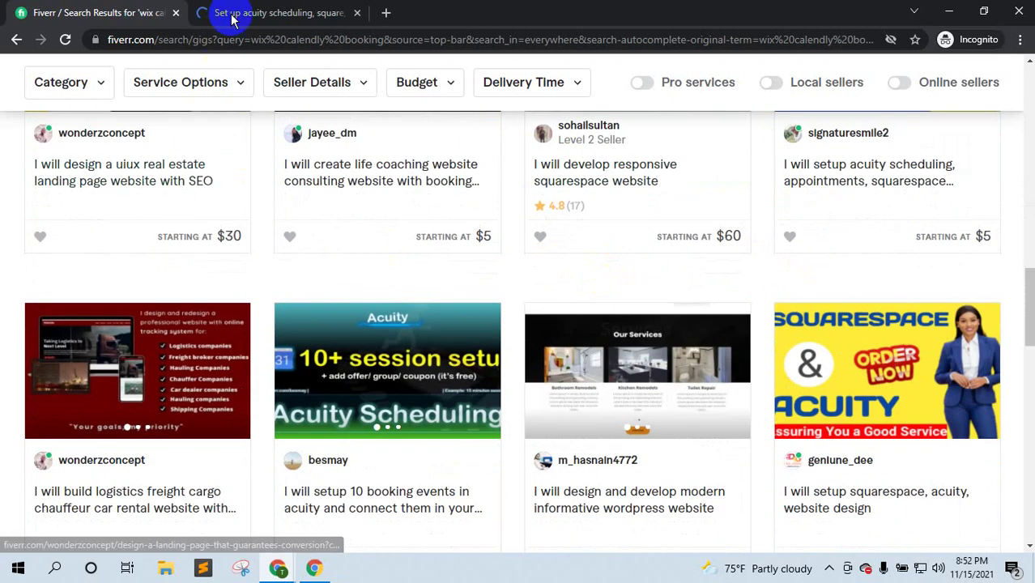
# - Page through the Acuity gig's image gallery, then return to Calendly's event types page
pyautogui.click(243, 13)
pyautogui.scroll(-7, 539, 350)
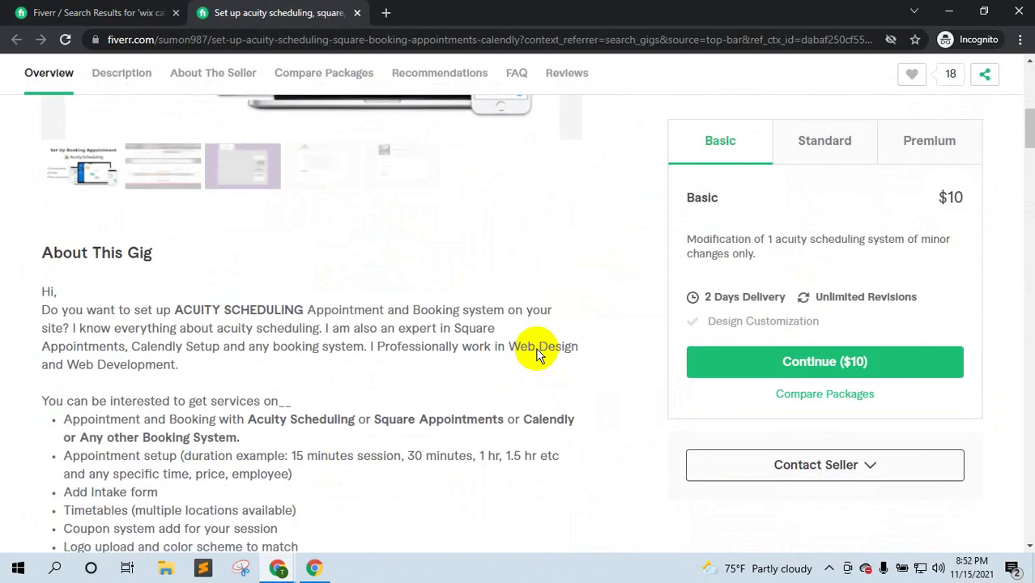
pyautogui.scroll(3, 538, 346)
pyautogui.click(583, 206)
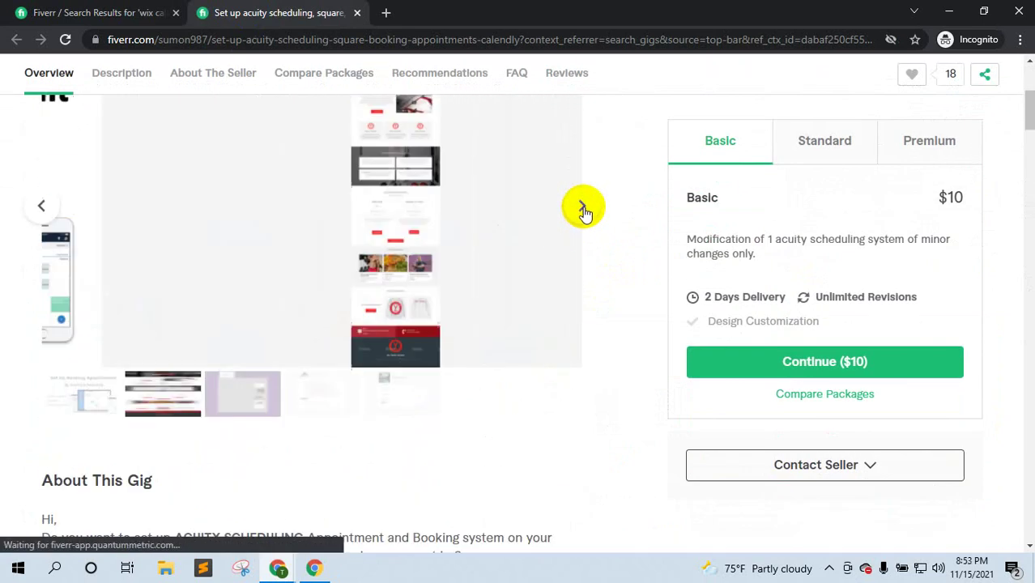
pyautogui.click(583, 208)
pyautogui.click(583, 208)
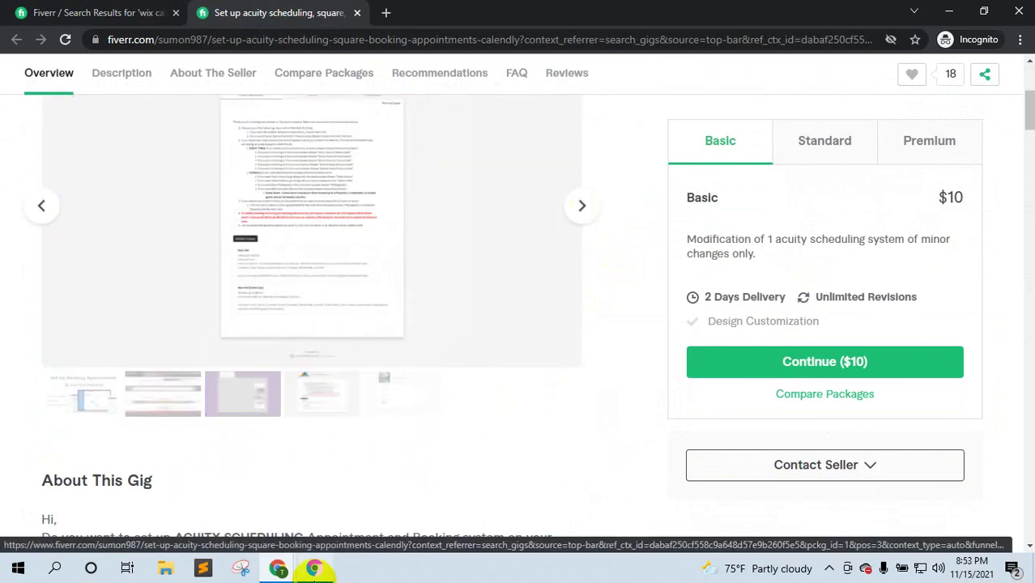
pyautogui.click(279, 570)
pyautogui.click(224, 469)
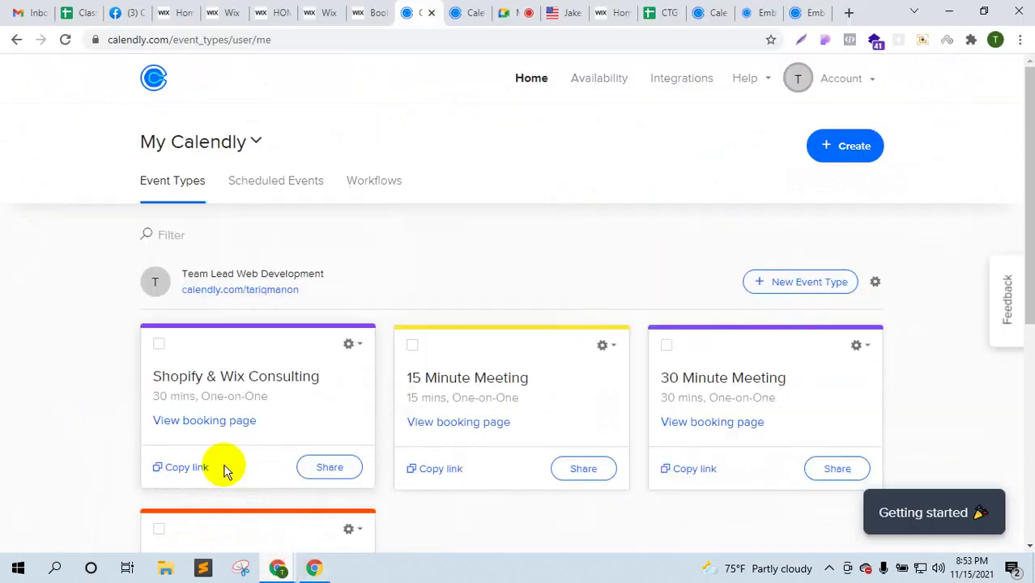
# - Switch through the Wix site tabs to the Wix Editor for the HOME page
pyautogui.click(369, 10)
pyautogui.click(319, 5)
pyautogui.click(262, 6)
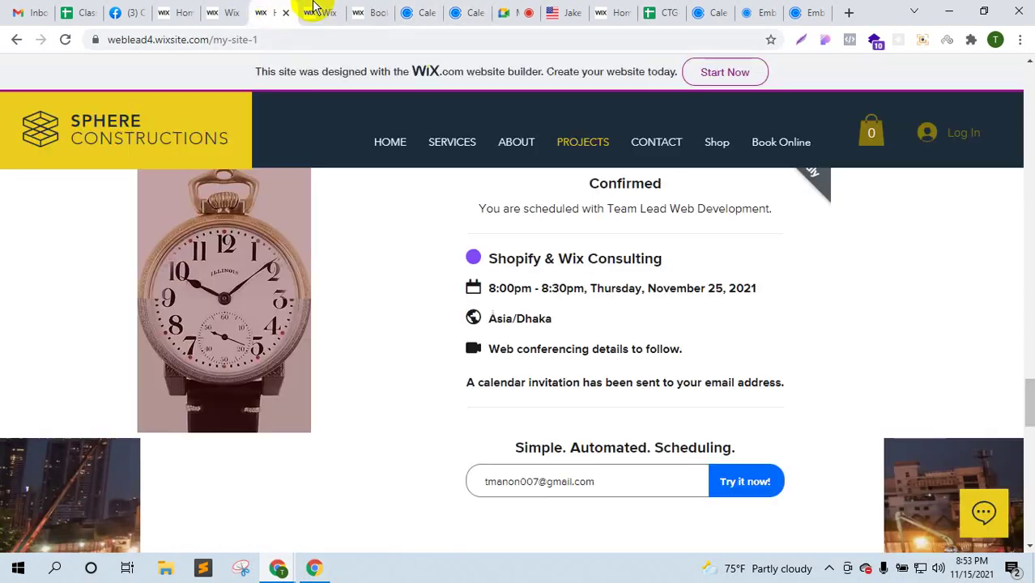
pyautogui.click(317, 11)
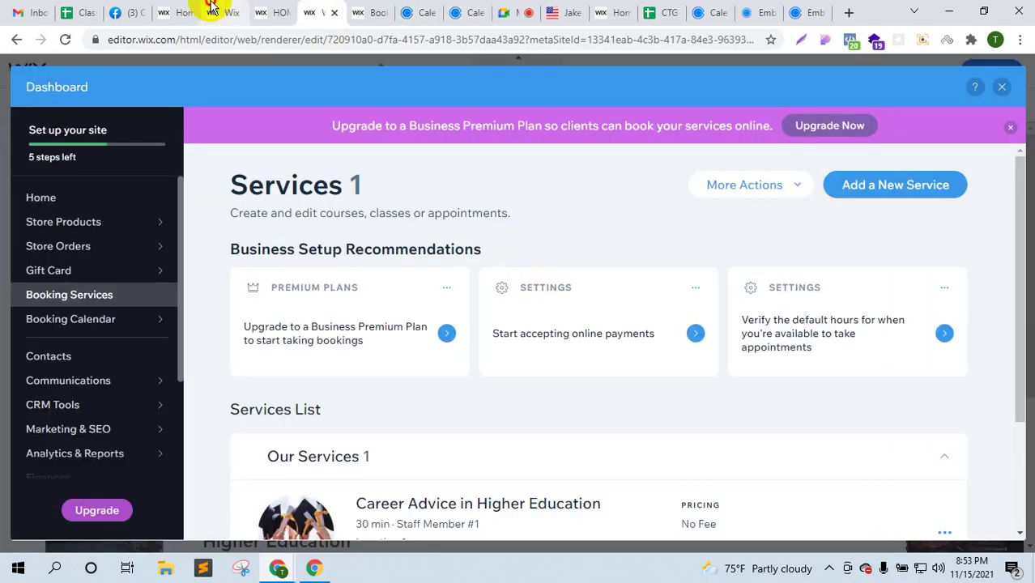
pyautogui.click(211, 8)
# - Scroll the HOME page to review the Calendly embed and contact form
pyautogui.scroll(-4, 617, 402)
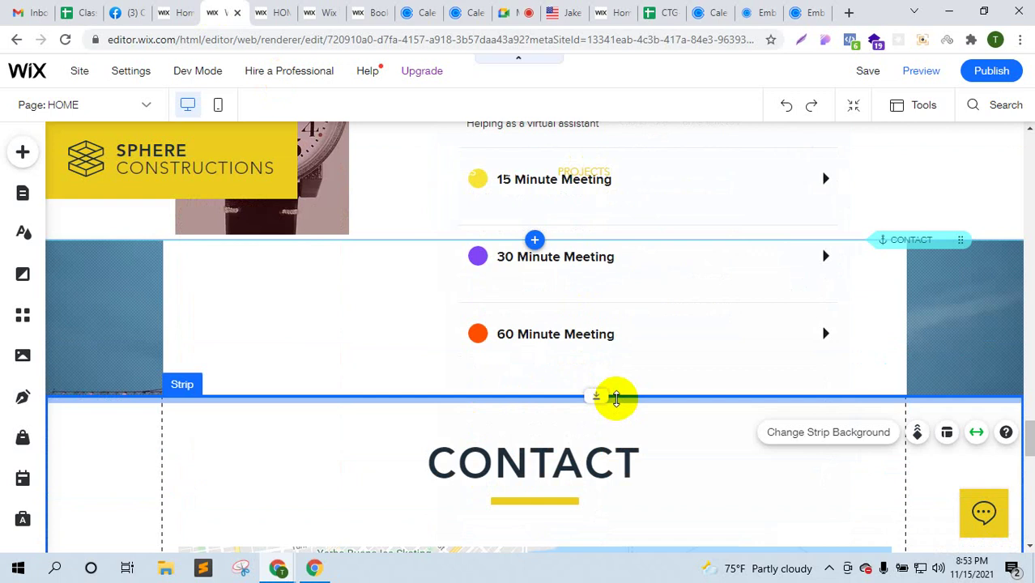
pyautogui.scroll(10, 615, 397)
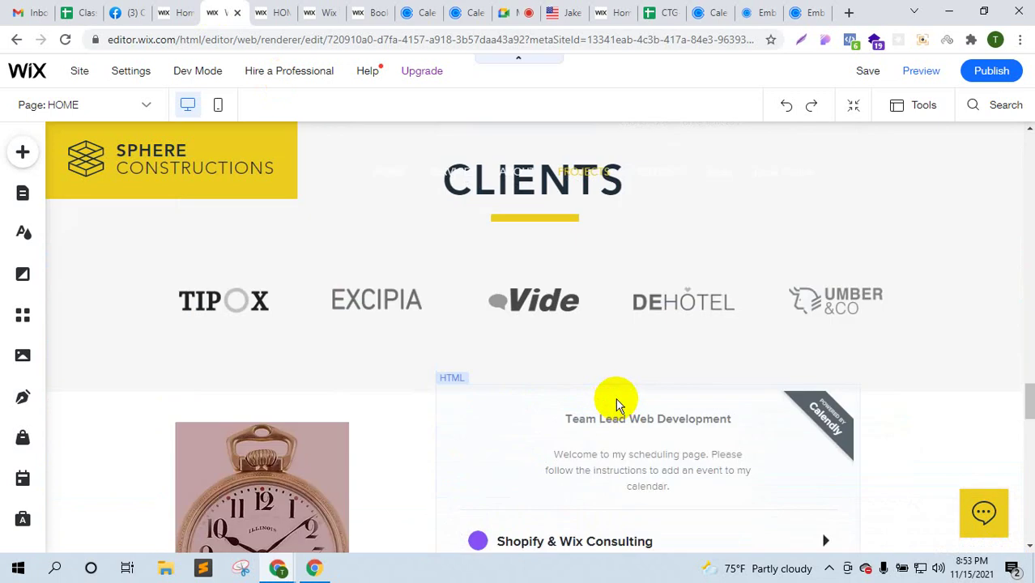
pyautogui.scroll(6, 615, 398)
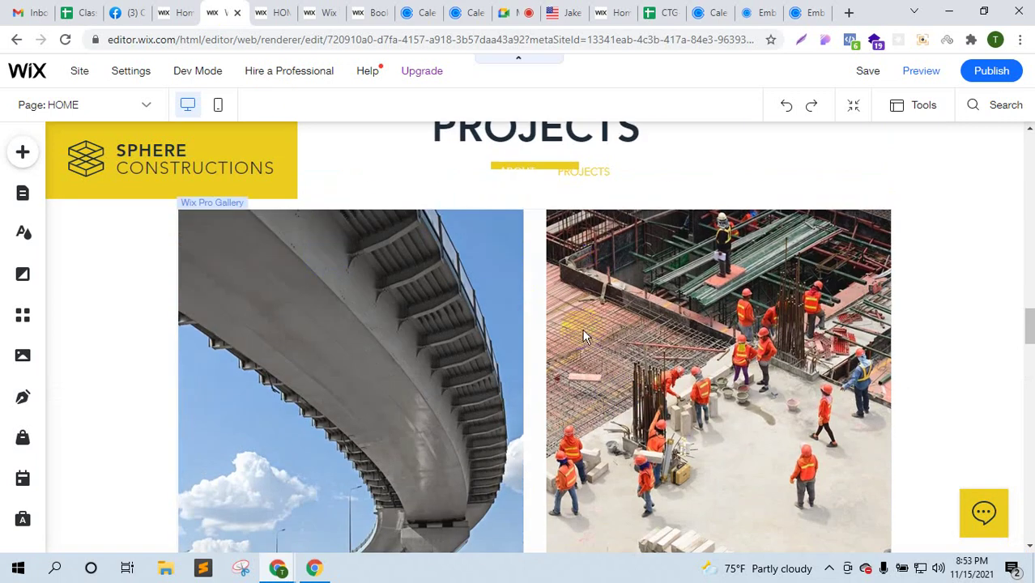
pyautogui.scroll(-7, 582, 347)
pyautogui.scroll(-15, 582, 346)
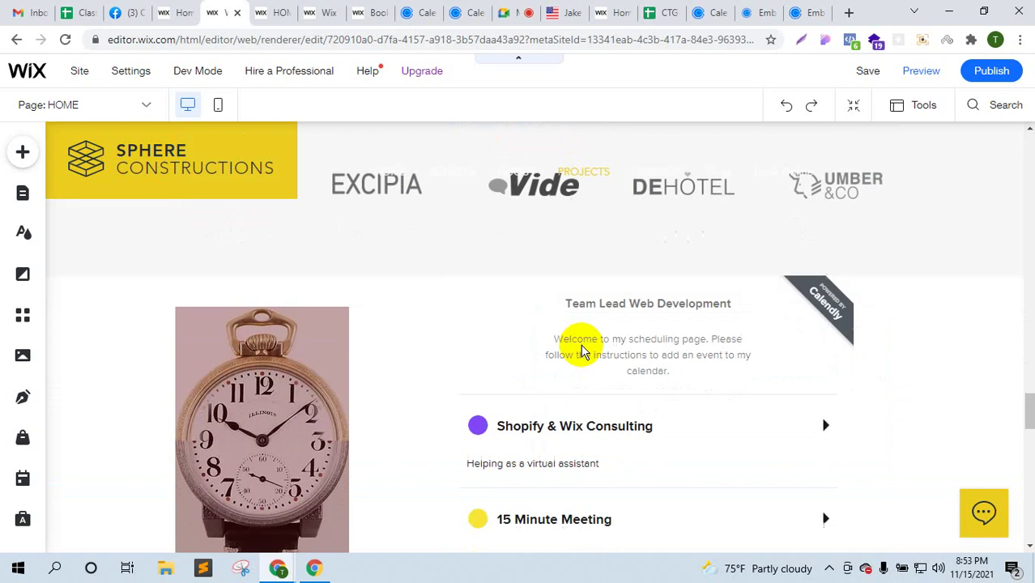
pyautogui.scroll(-7, 582, 346)
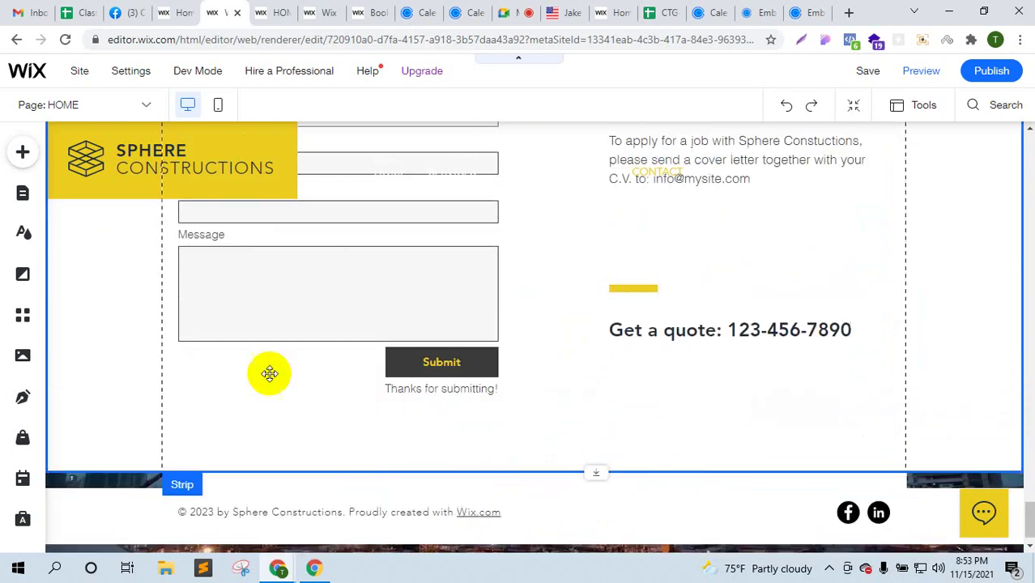
pyautogui.scroll(9, 446, 440)
pyautogui.scroll(15, 446, 440)
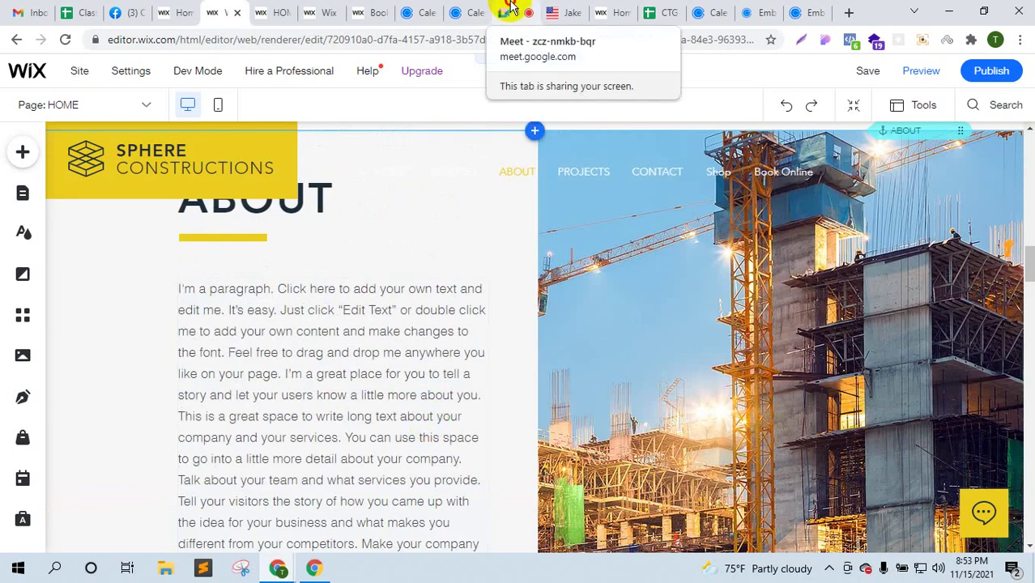
# - View the Google Meet call and chat, then go to the Gmail inbox
pyautogui.moveTo(509, 10); pyautogui.dragTo(302, 6)
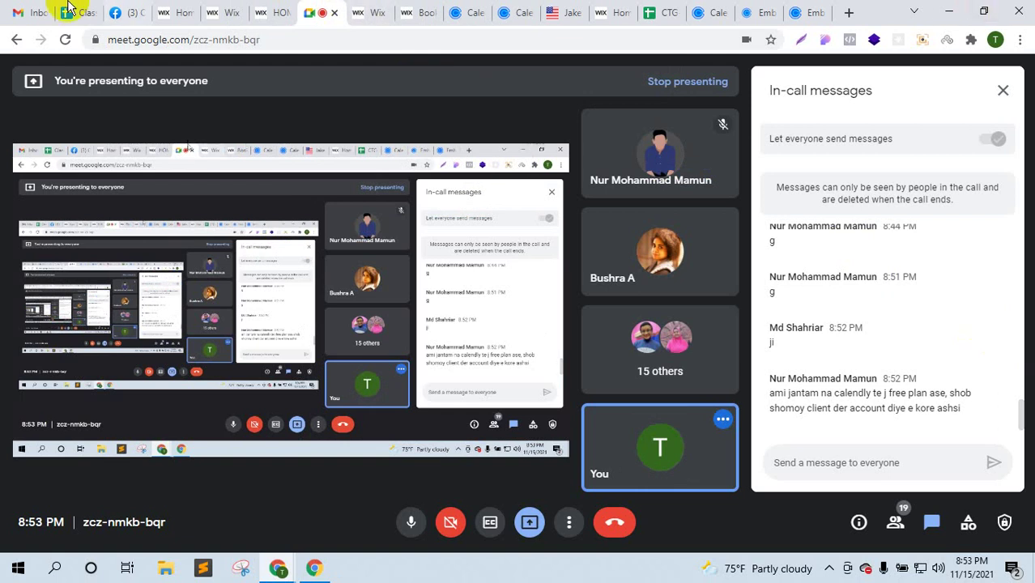
pyautogui.click(26, 13)
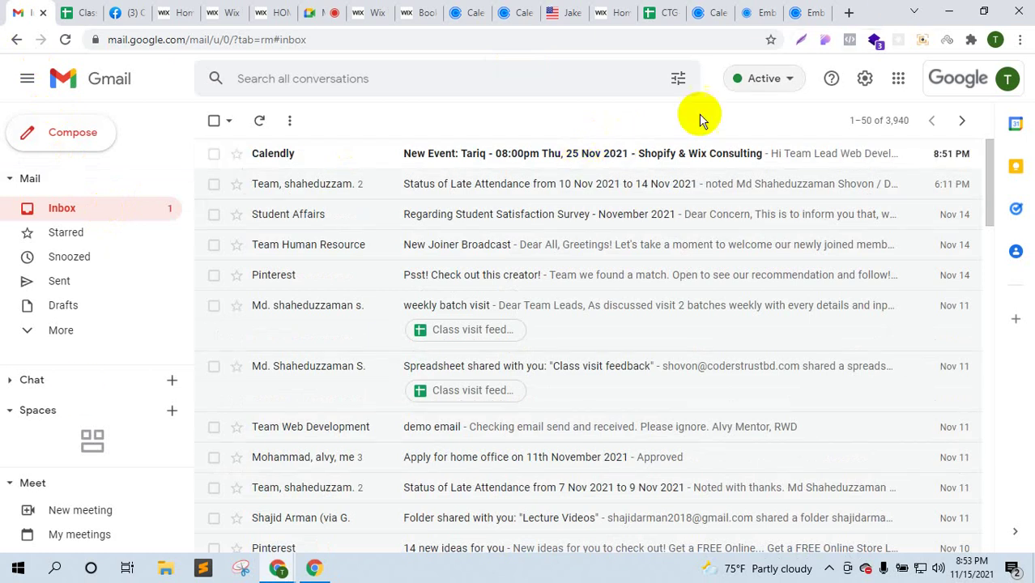
# - Read the Calendly new-event email for the 25 Nov consulting booking, then return to the Meet call
pyautogui.click(660, 152)
pyautogui.scroll(-3, 633, 372)
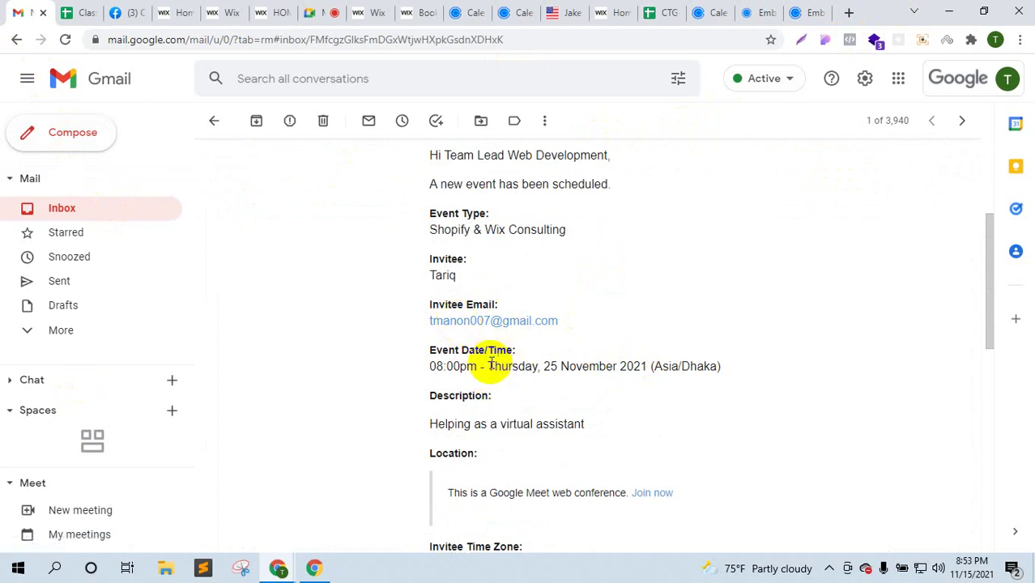
pyautogui.scroll(2, 463, 325)
pyautogui.scroll(-2, 453, 336)
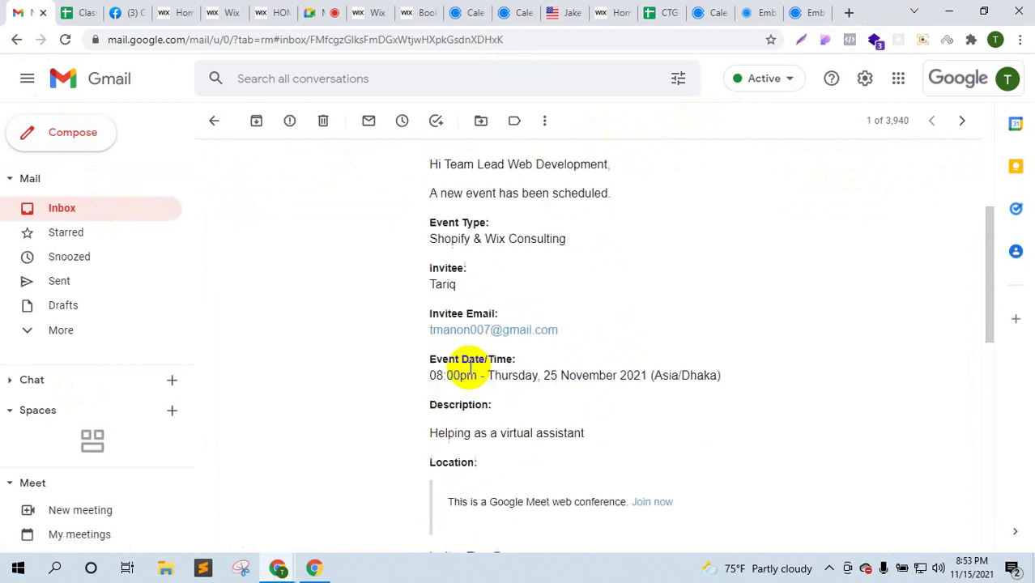
pyautogui.scroll(-1, 518, 328)
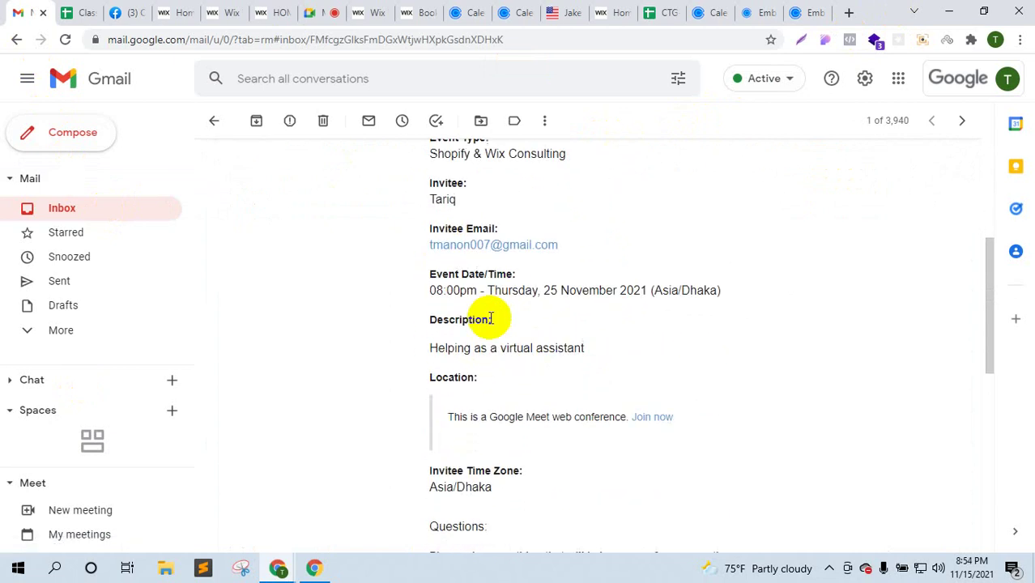
pyautogui.scroll(-2, 648, 316)
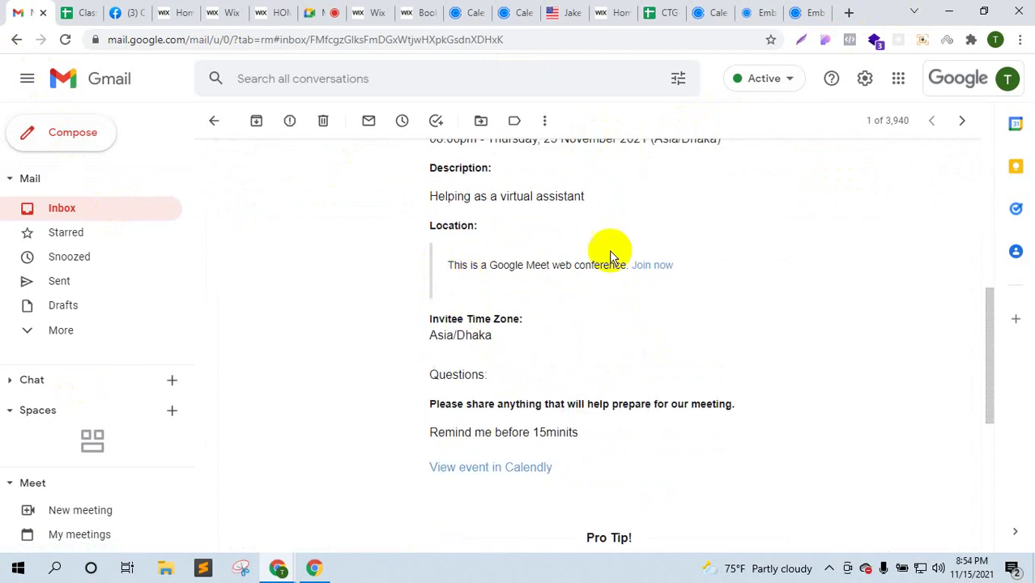
pyautogui.scroll(-6, 518, 308)
pyautogui.scroll(10, 596, 390)
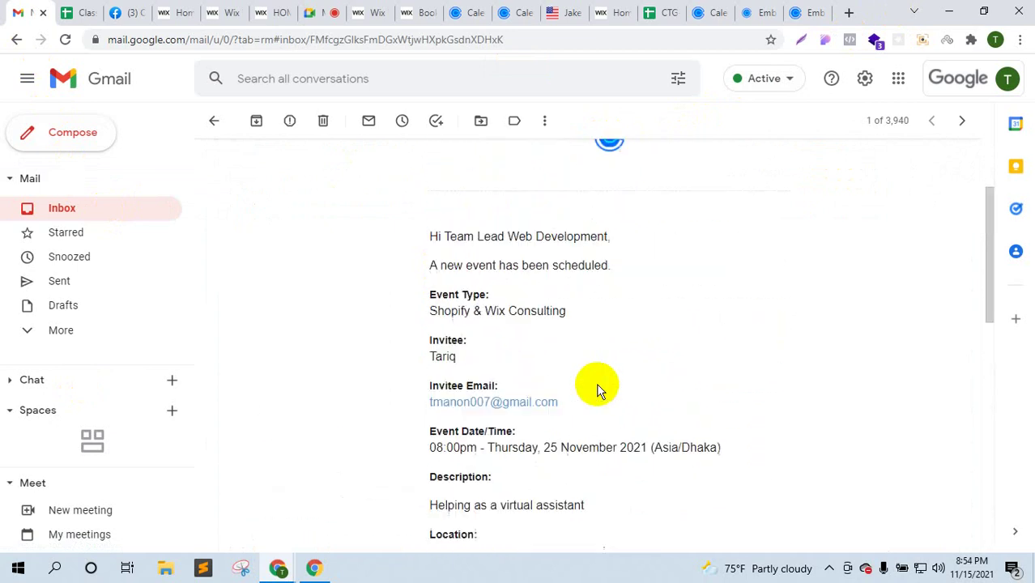
pyautogui.scroll(2, 597, 390)
pyautogui.click(145, 213)
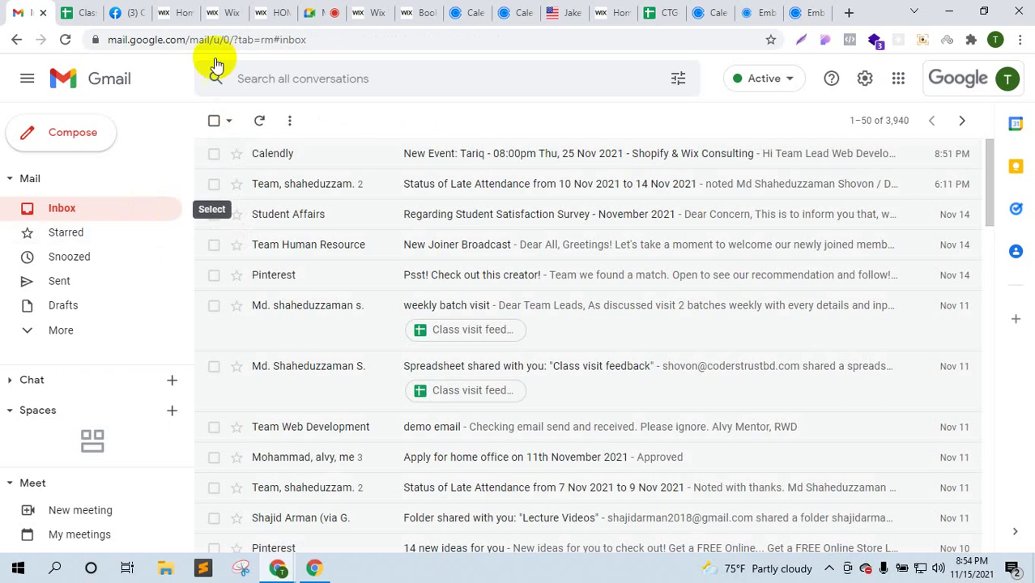
pyautogui.click(311, 12)
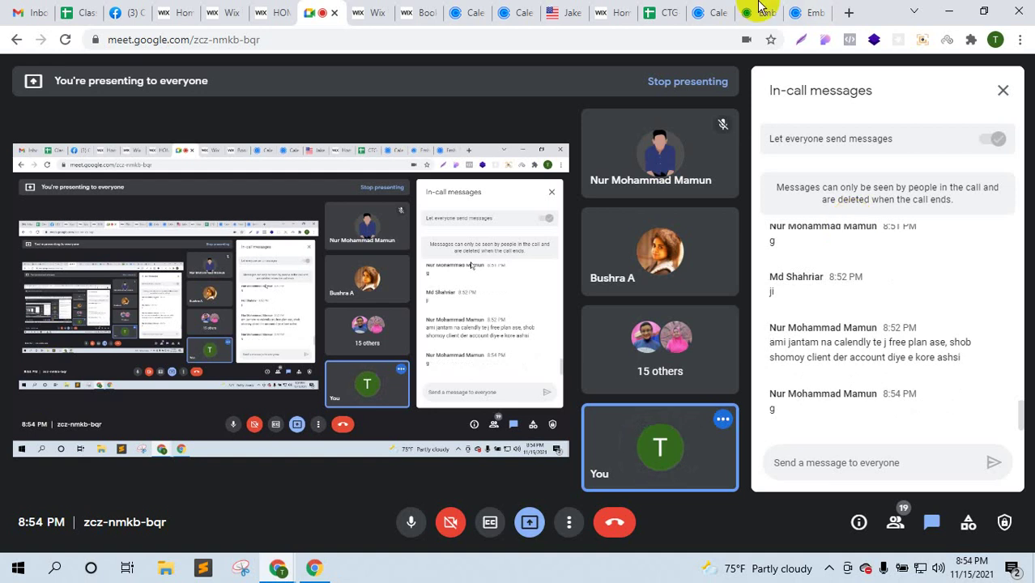
# - Close the extra Calendly booking, Calendly integration and Help Center tabs
pyautogui.click(183, 8)
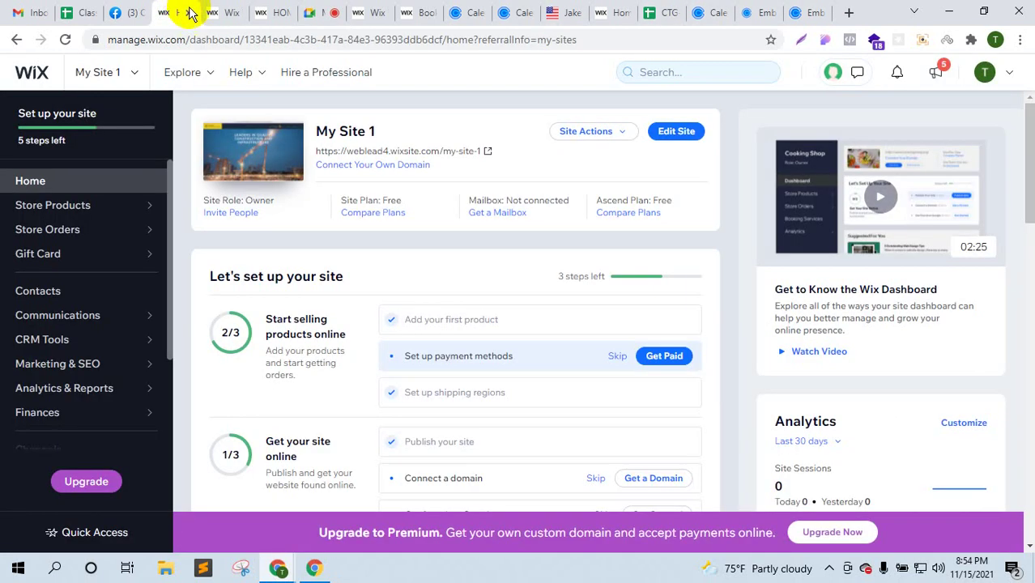
pyautogui.click(338, 13)
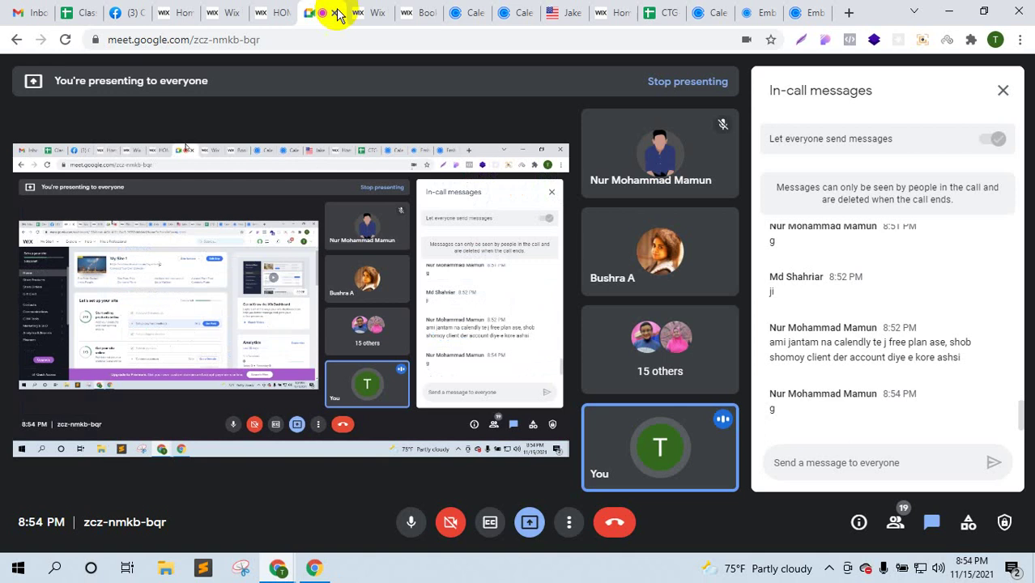
pyautogui.click(705, 11)
pyautogui.click(723, 13)
pyautogui.click(724, 14)
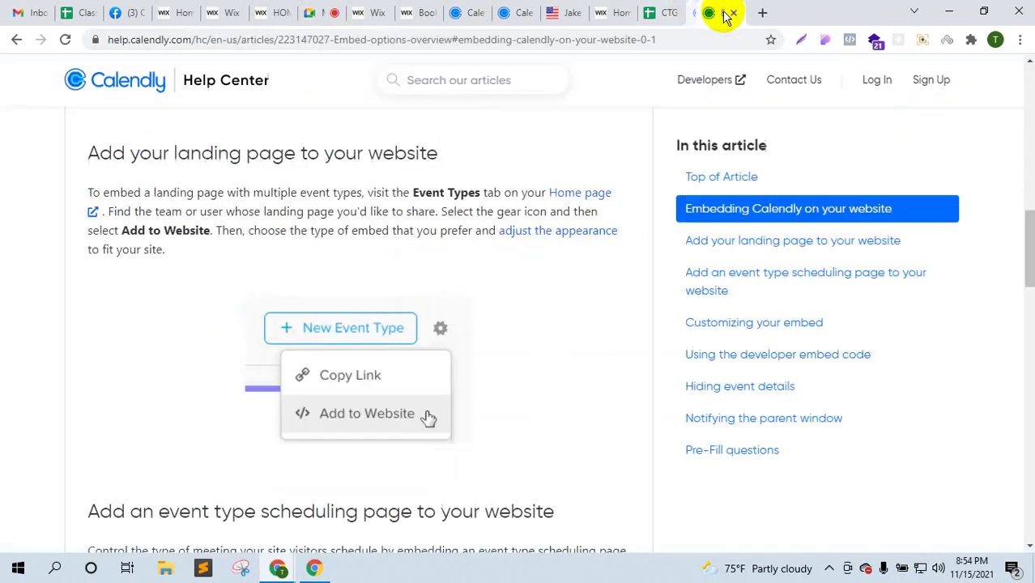
pyautogui.click(726, 12)
# - Close the ellzeyfortexas.com, Book Online and remaining Calendly tabs, returning to the Meet call
pyautogui.click(673, 9)
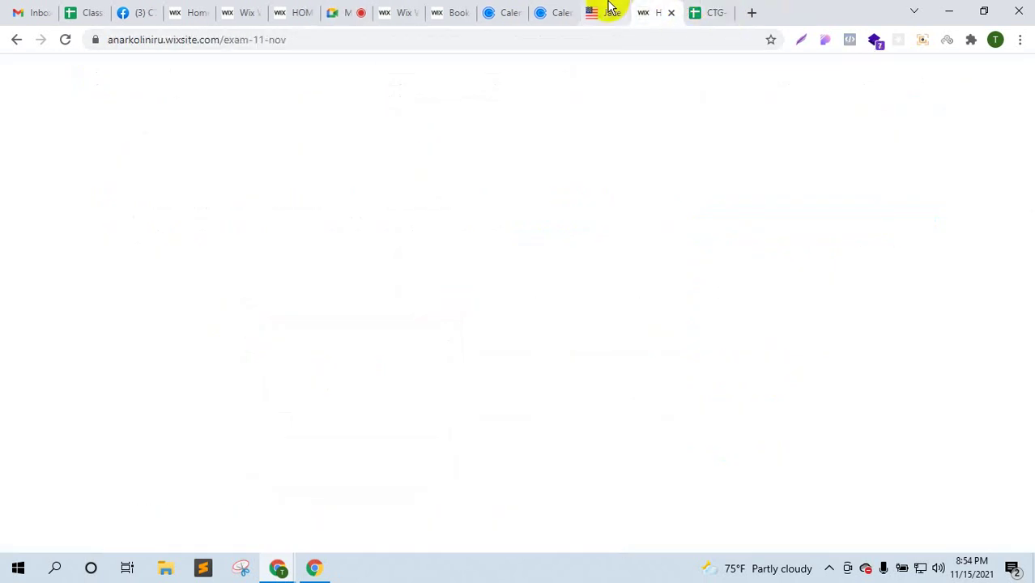
pyautogui.click(612, 10)
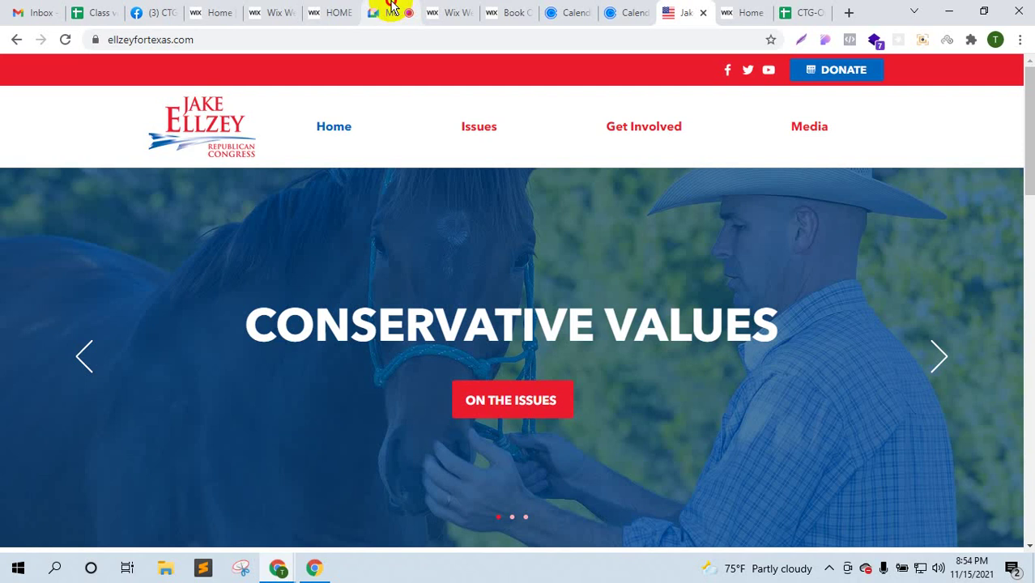
pyautogui.click(393, 10)
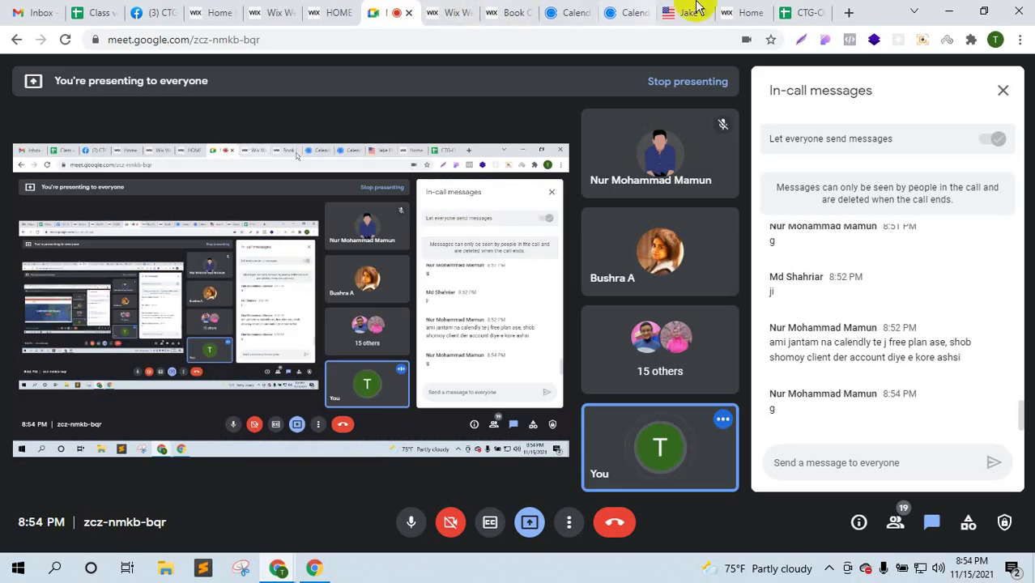
pyautogui.click(701, 10)
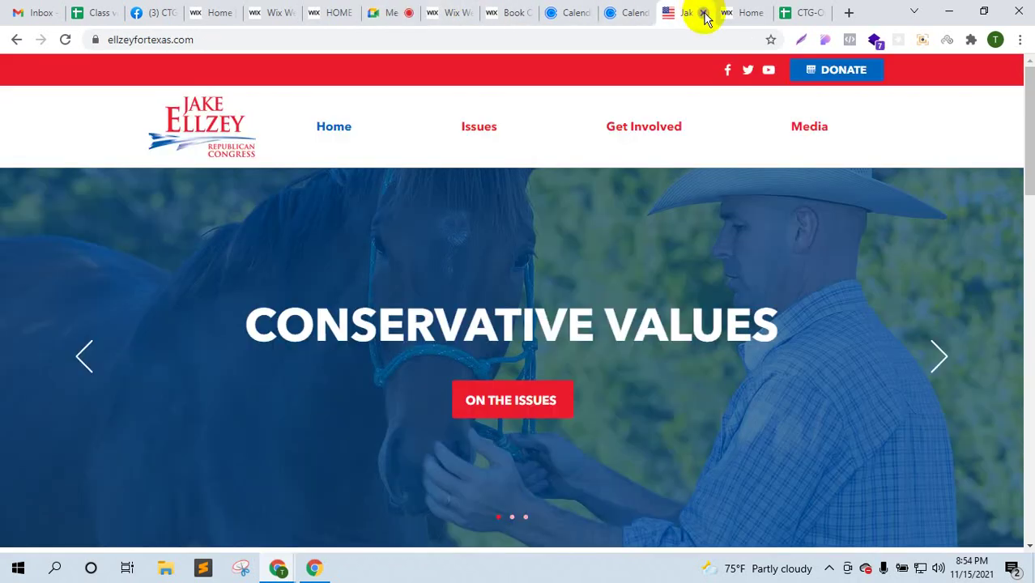
pyautogui.click(705, 10)
pyautogui.click(376, 11)
pyautogui.click(533, 9)
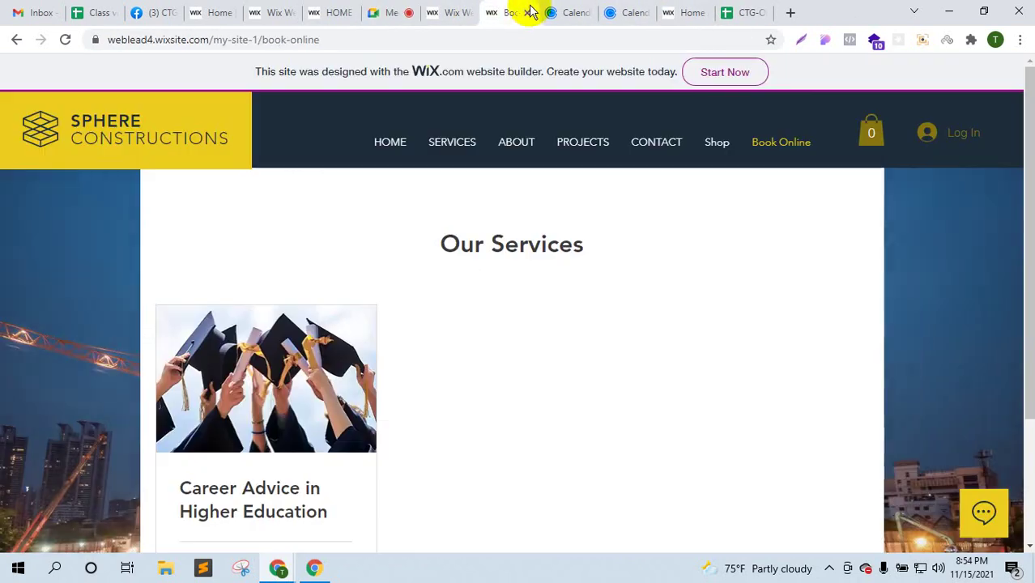
pyautogui.click(527, 12)
pyautogui.click(528, 13)
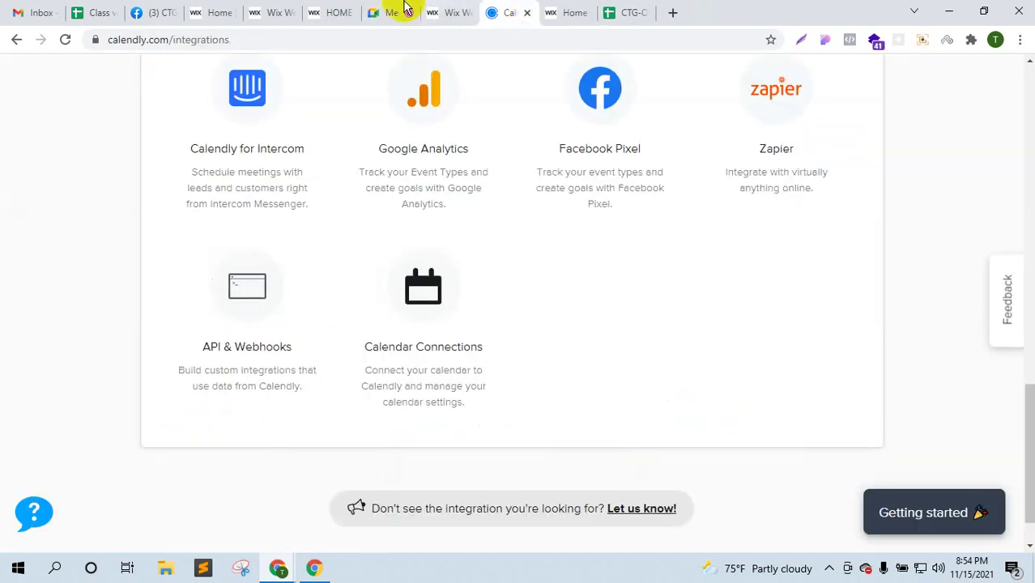
pyautogui.click(404, 12)
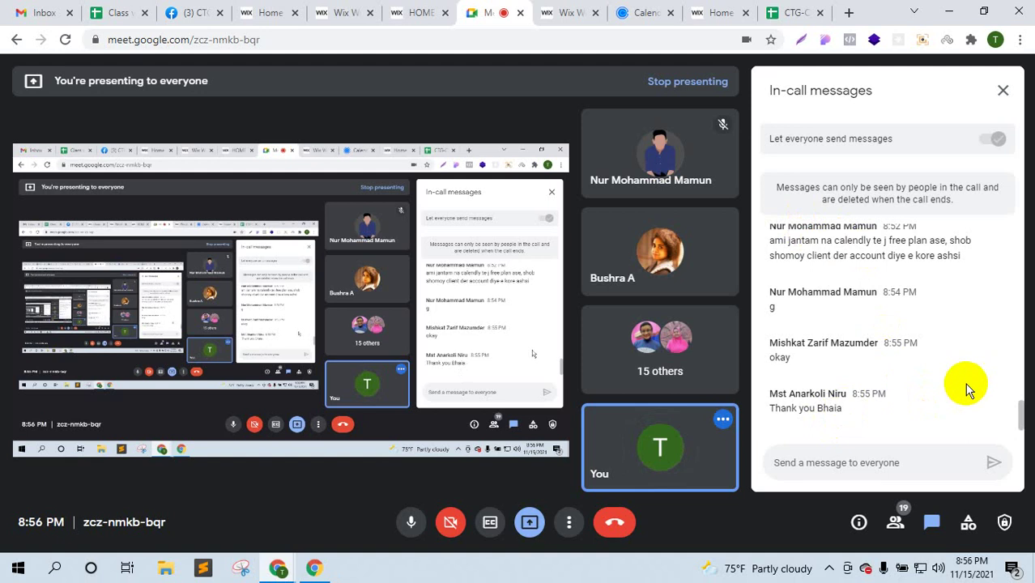
# - Scroll through the attendees' in-call chat replies and return to the Wix Editor
pyautogui.scroll(3, 968, 389)
pyautogui.scroll(-3, 967, 389)
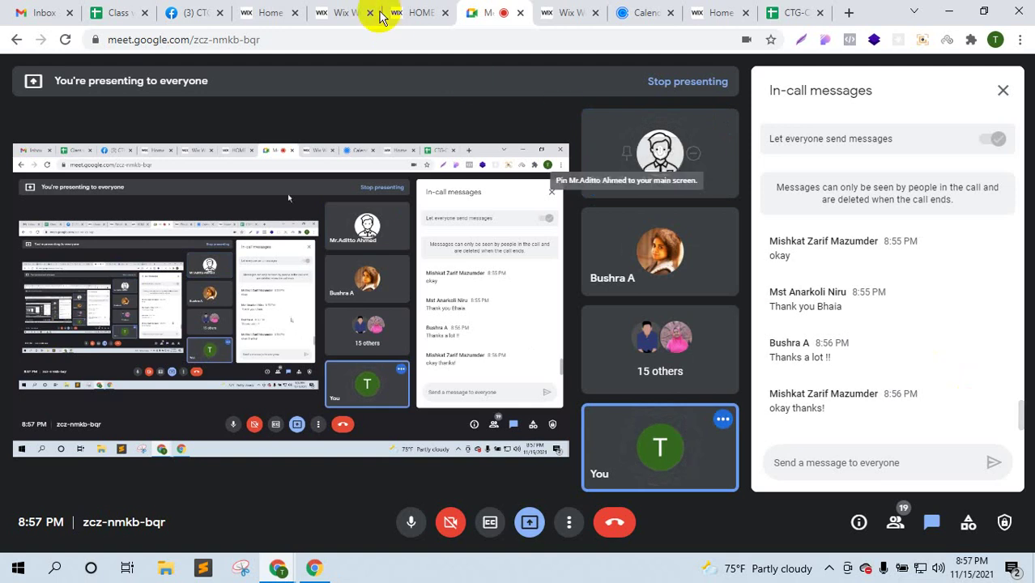
pyautogui.click(342, 12)
# - Open a member's submitted wixsite link from the Facebook group comments and return to the feed
pyautogui.scroll(5, 506, 419)
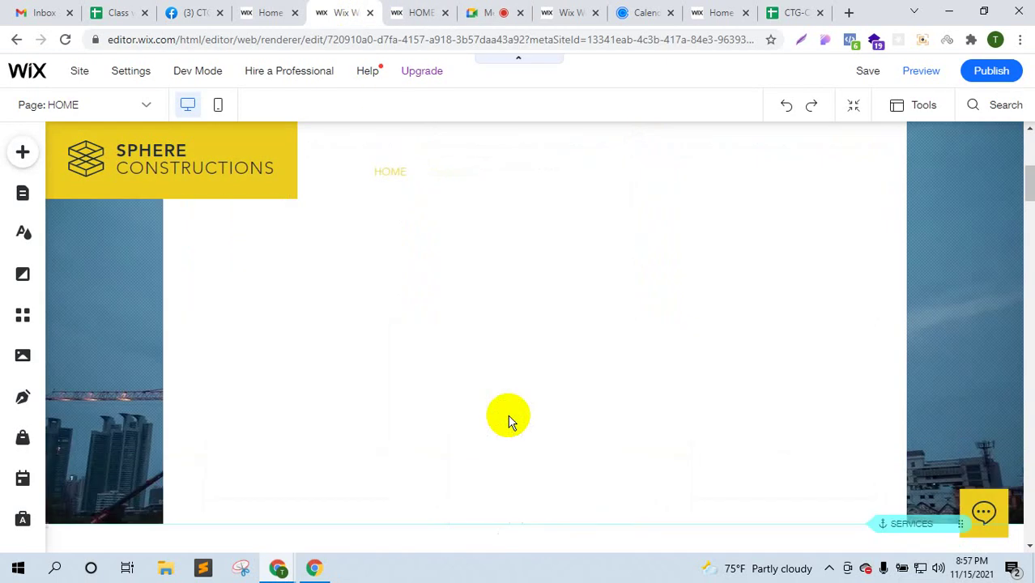
pyautogui.click(268, 8)
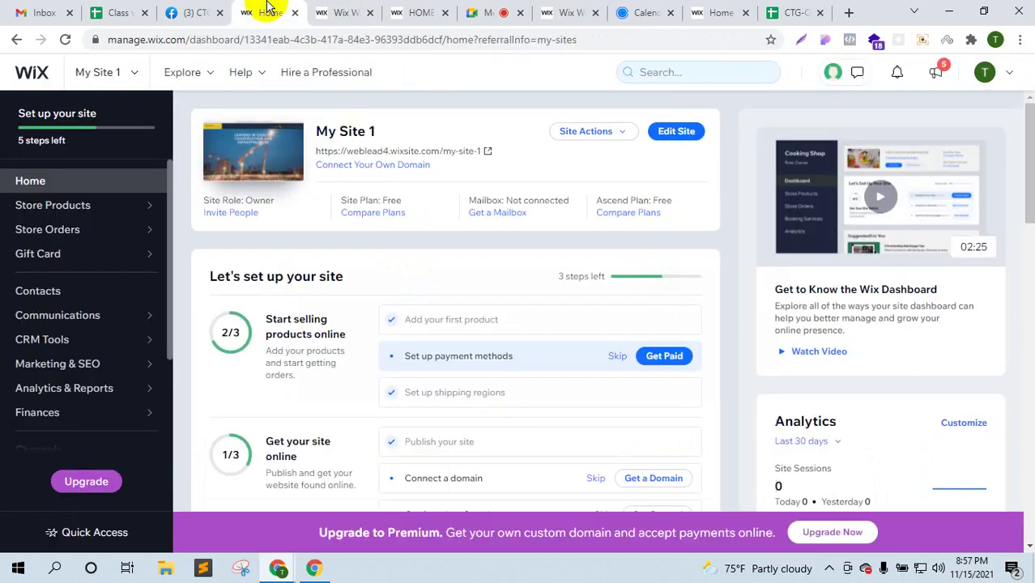
pyautogui.click(195, 11)
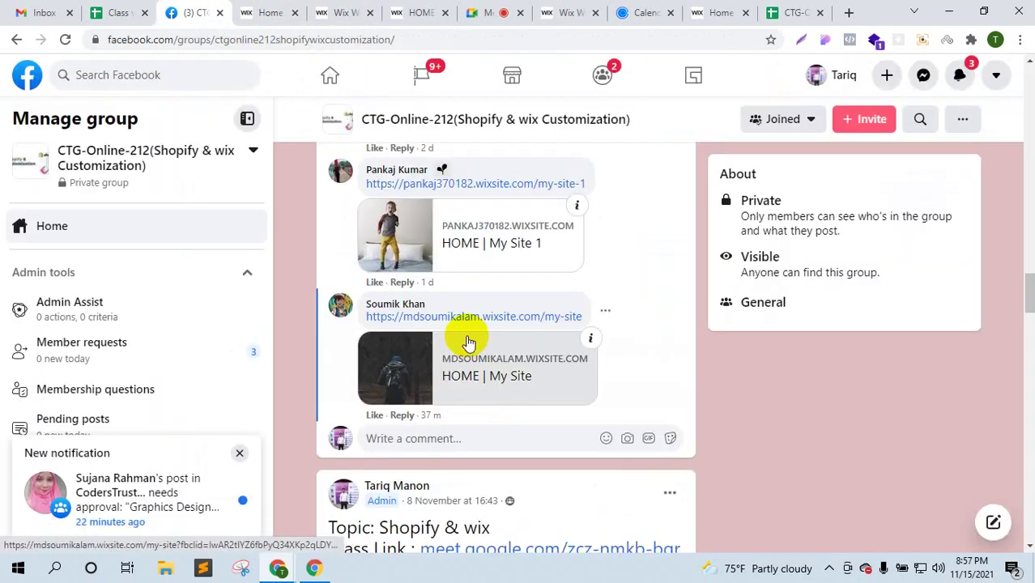
pyautogui.click(462, 321)
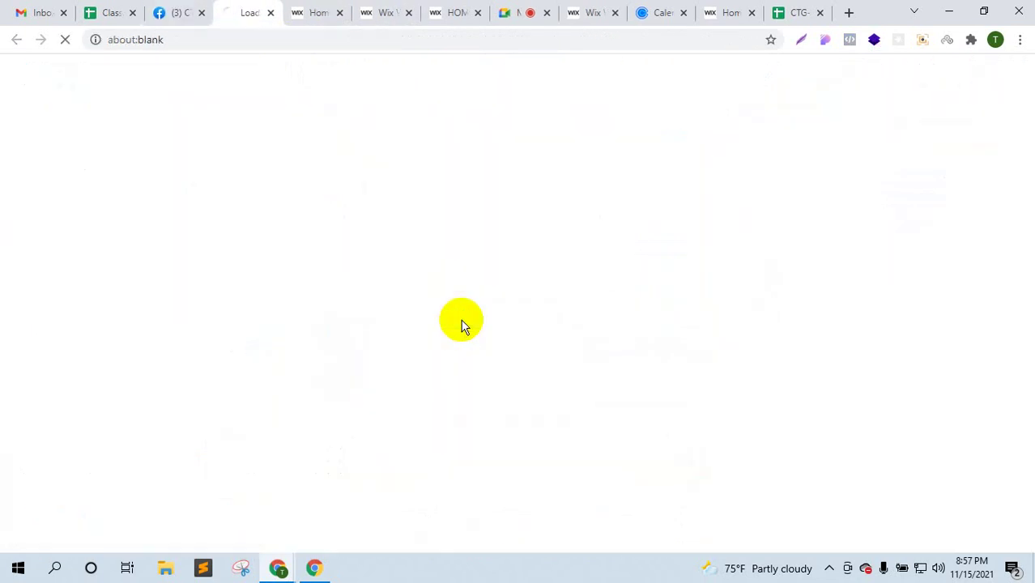
pyautogui.click(191, 8)
# - Open the ellzeyfortexas.com resource from the exam post and close the member's NorthPole site
pyautogui.scroll(10, 539, 275)
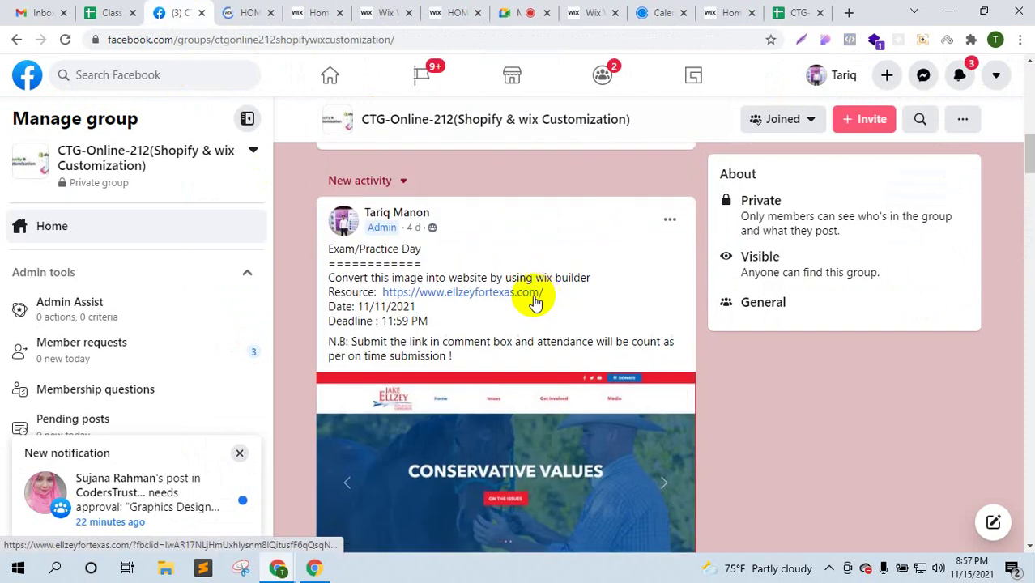
pyautogui.click(504, 294)
pyautogui.click(311, 15)
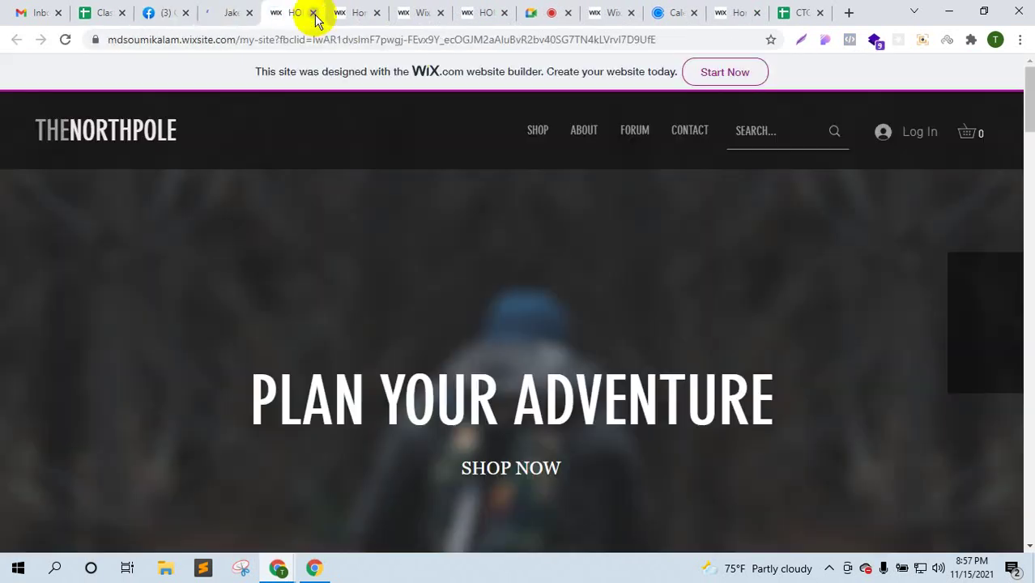
pyautogui.click(314, 13)
pyautogui.click(237, 10)
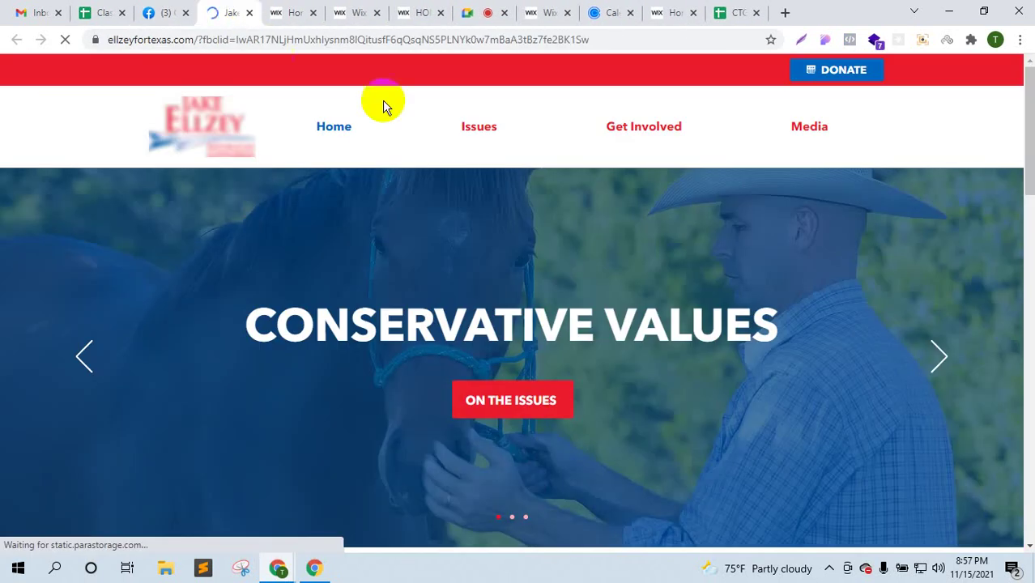
# - Scroll through the ellzeyfortexas.com campaign site, with a brief check of the Wix editor tab
pyautogui.scroll(-5, 497, 270)
pyautogui.scroll(-1, 499, 270)
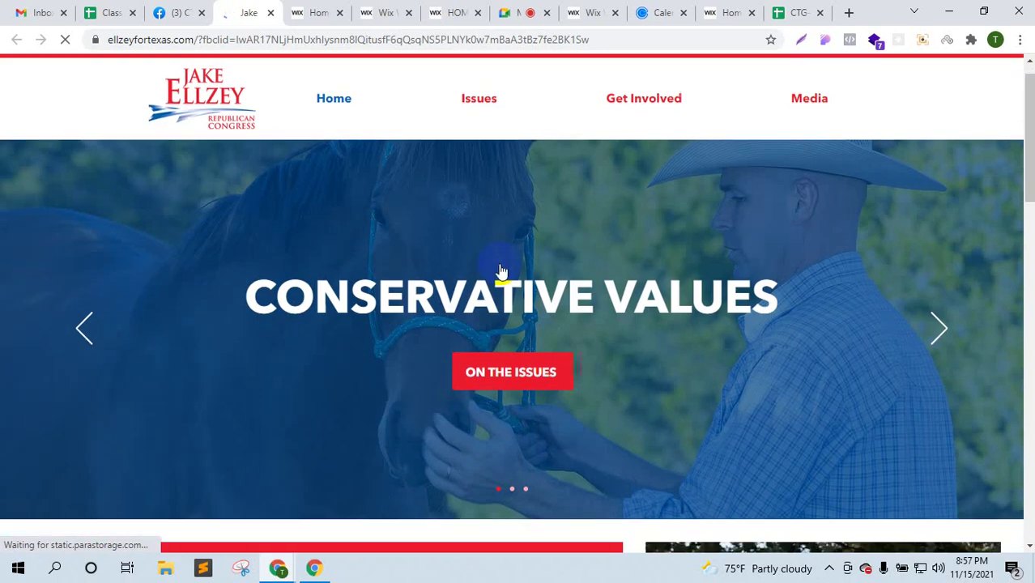
pyautogui.scroll(-5, 498, 267)
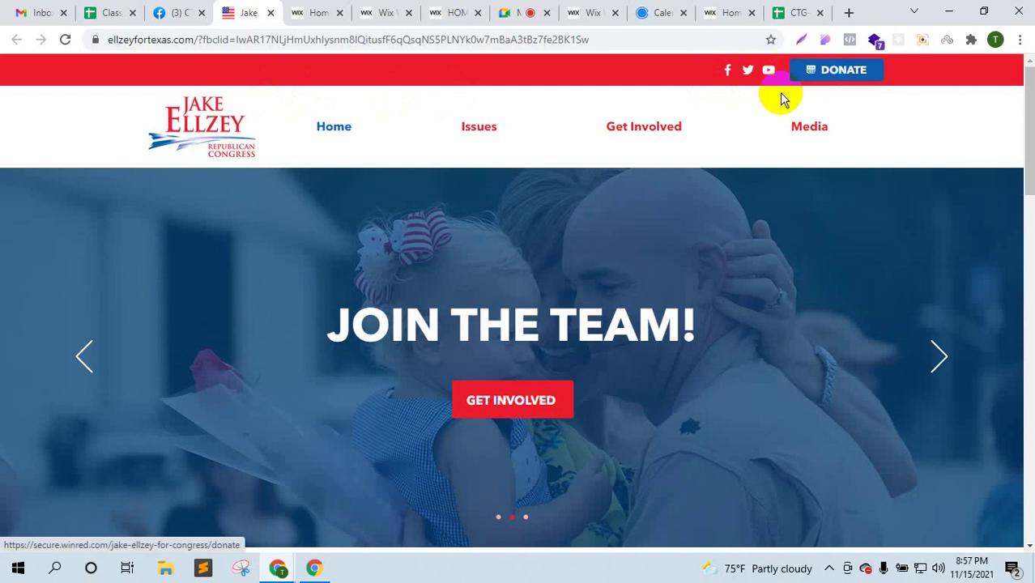
pyautogui.scroll(-1, 740, 151)
pyautogui.scroll(1, 740, 150)
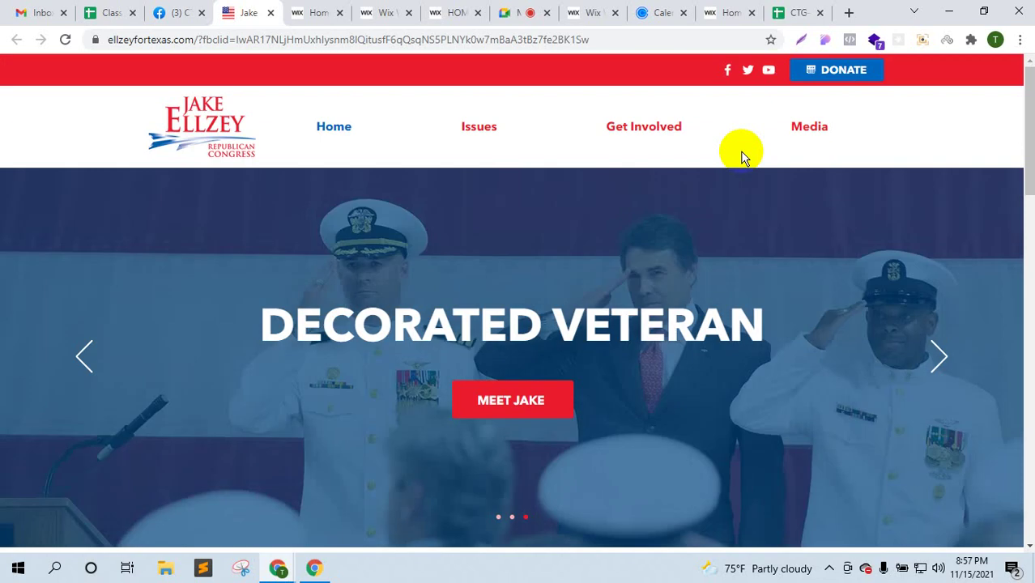
pyautogui.click(392, 12)
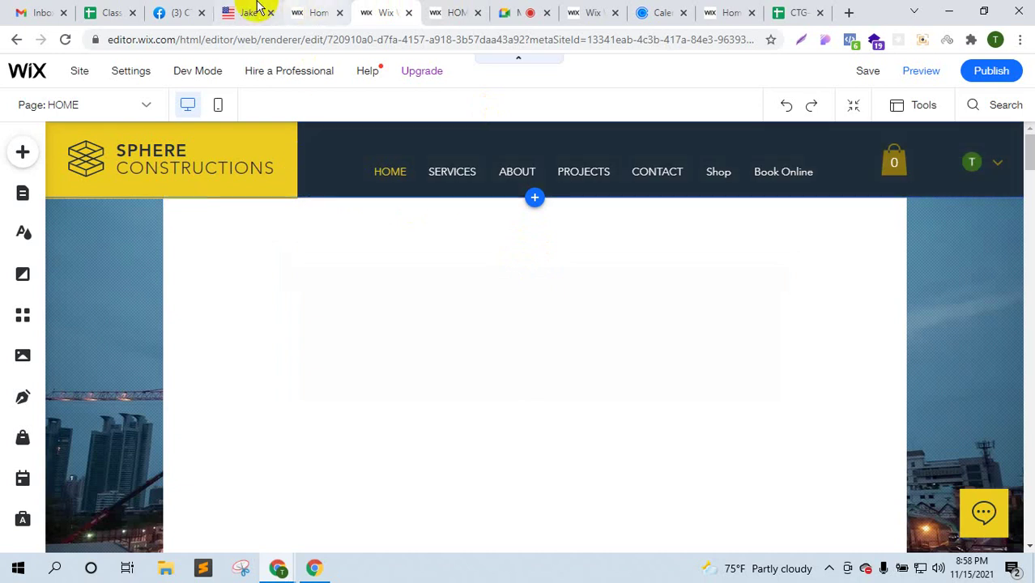
pyautogui.click(257, 11)
pyautogui.scroll(-15, 389, 245)
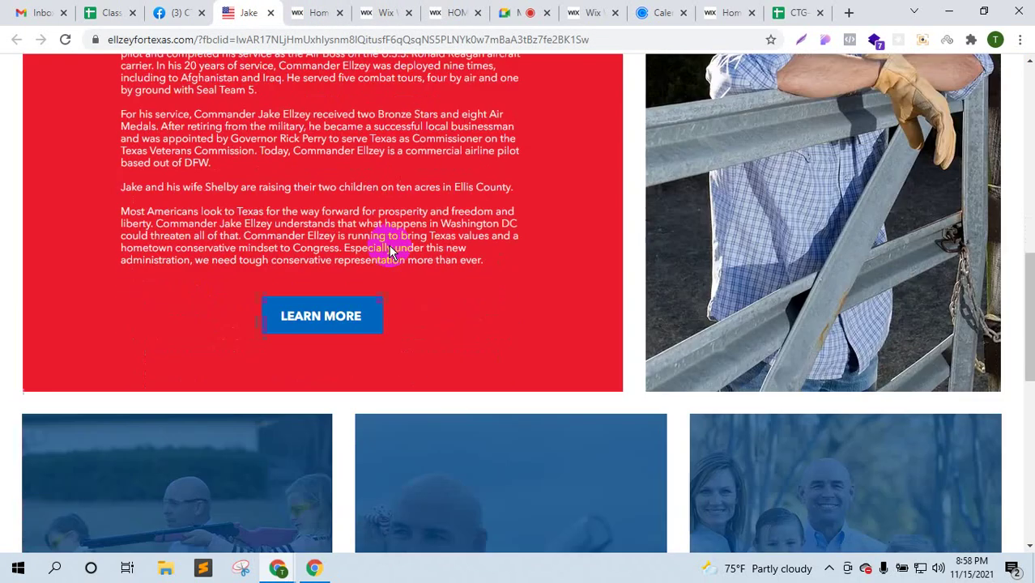
pyautogui.scroll(15, 389, 244)
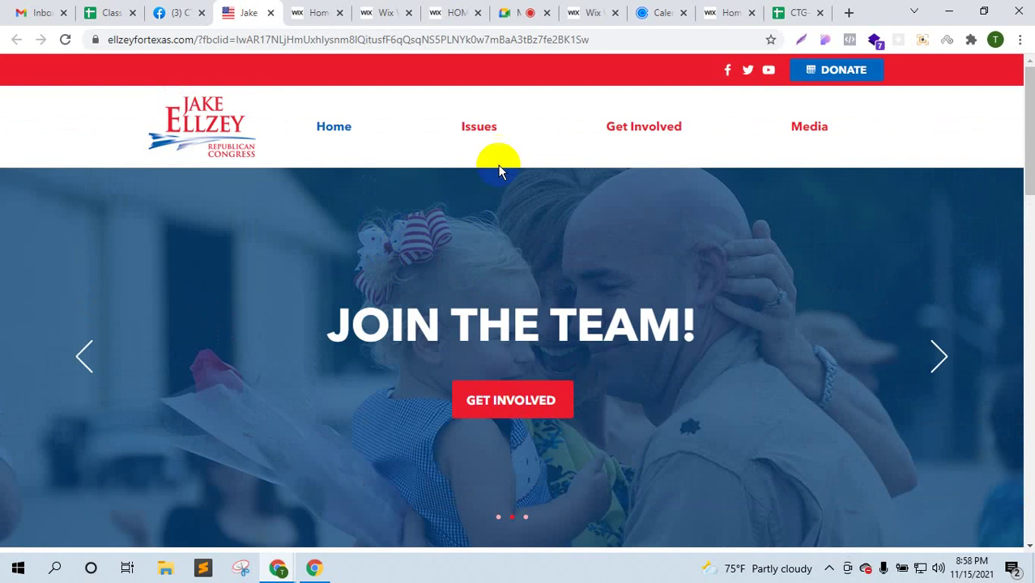
# - After glancing at the Meet presentation, try the footer Stay in Touch Email field, then go back to the Wix editor
pyautogui.click(507, 13)
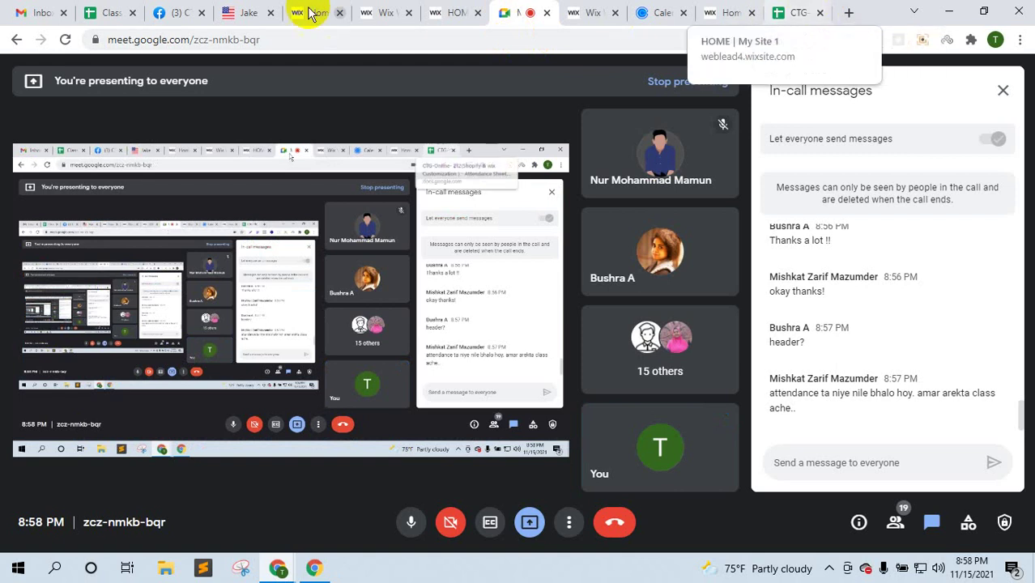
pyautogui.click(252, 10)
pyautogui.scroll(-20, 809, 352)
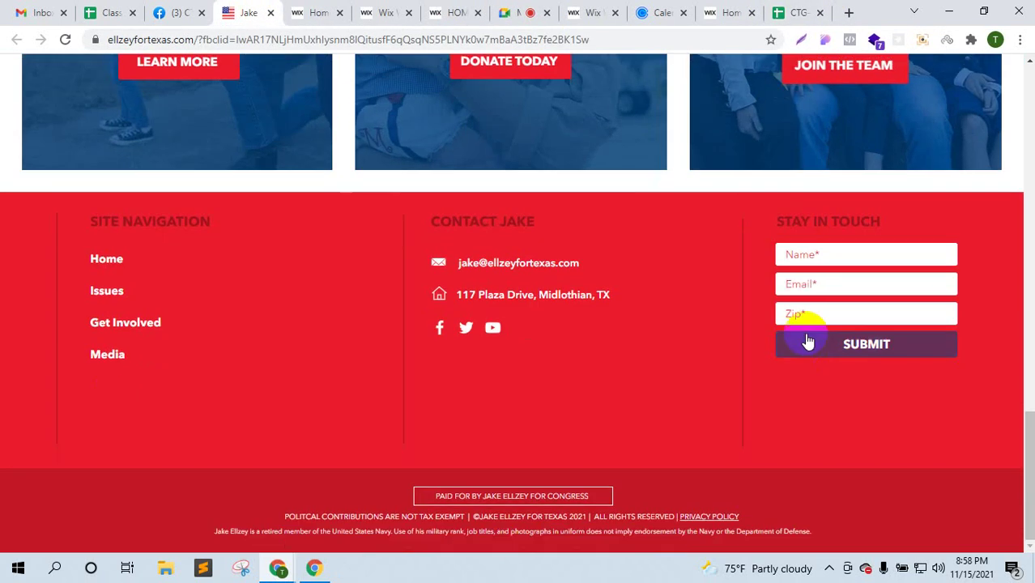
pyautogui.click(810, 285)
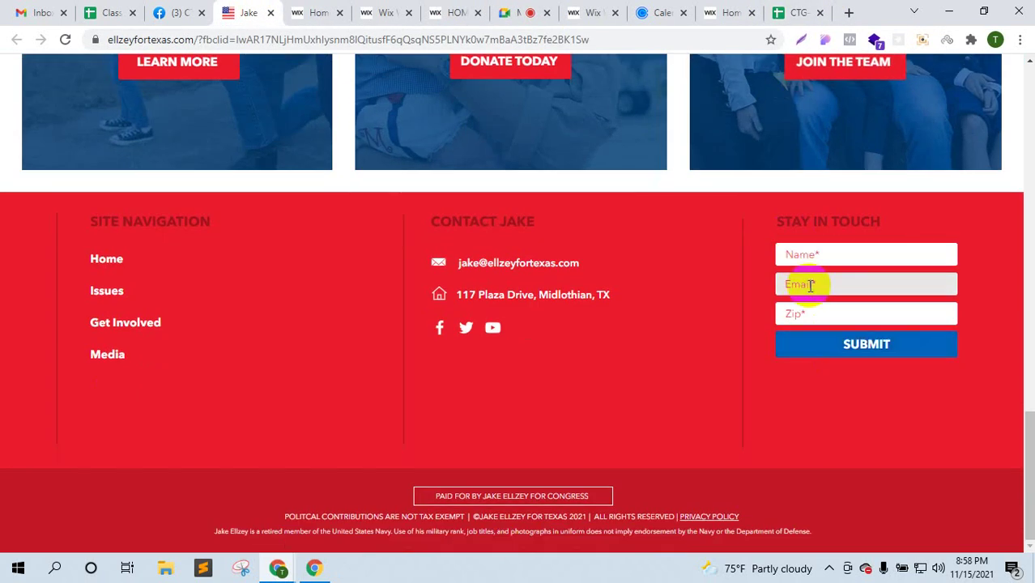
pyautogui.click(316, 10)
pyautogui.click(380, 11)
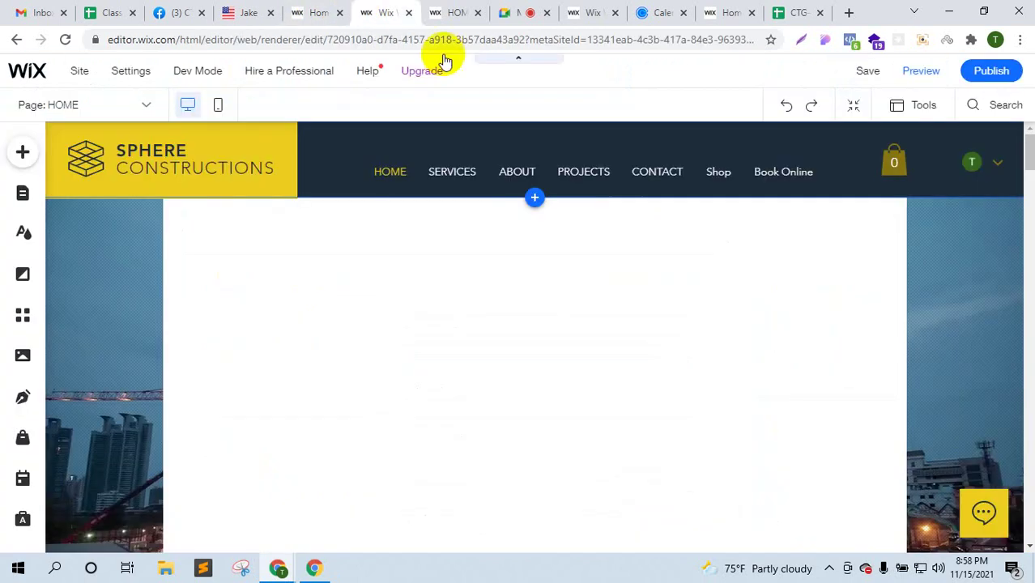
# - Select the Contact Us form and open its settings
pyautogui.scroll(-5, 696, 348)
pyautogui.scroll(-20, 705, 373)
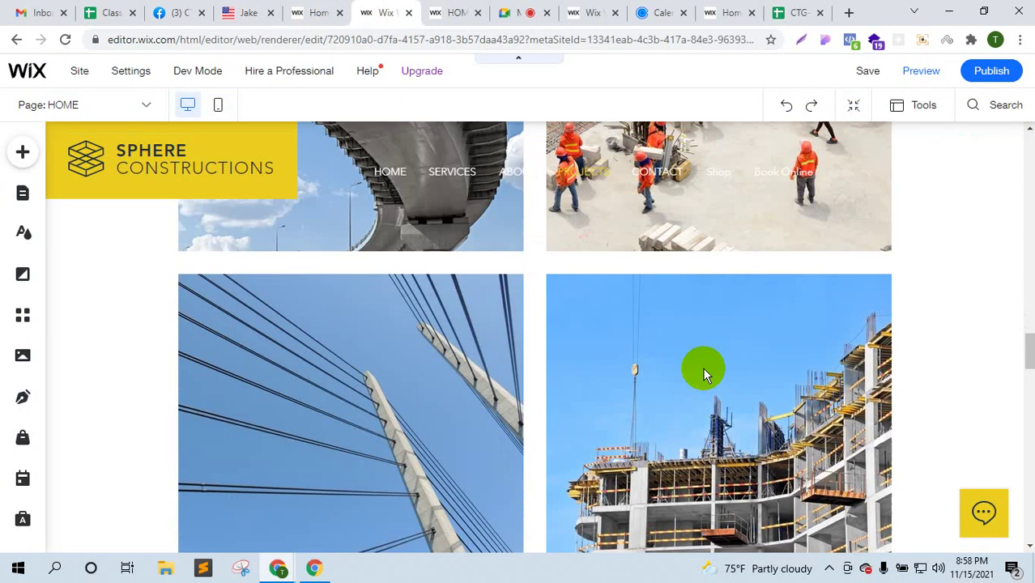
pyautogui.scroll(-15, 702, 372)
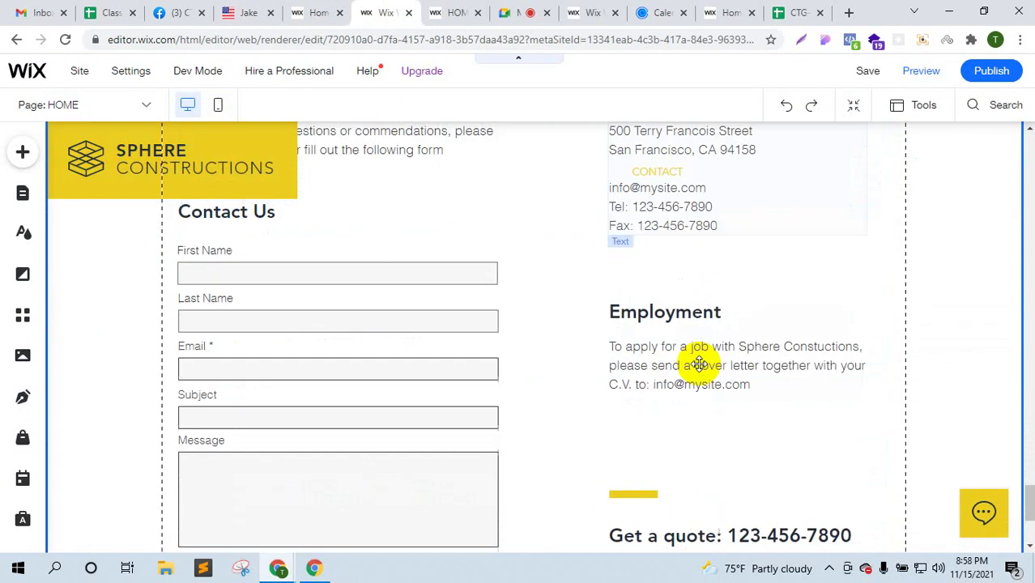
pyautogui.scroll(6, 699, 364)
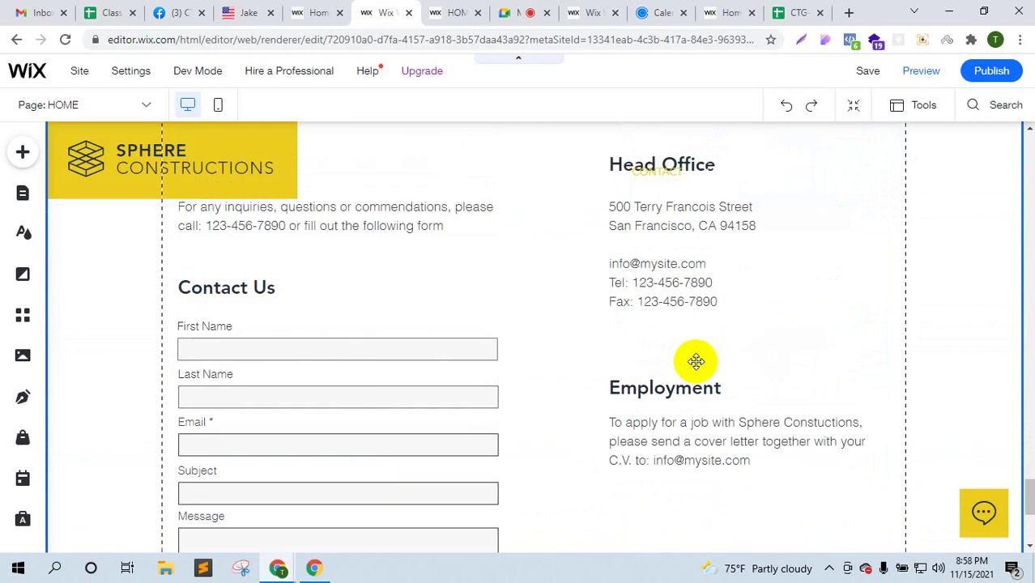
pyautogui.scroll(-5, 469, 335)
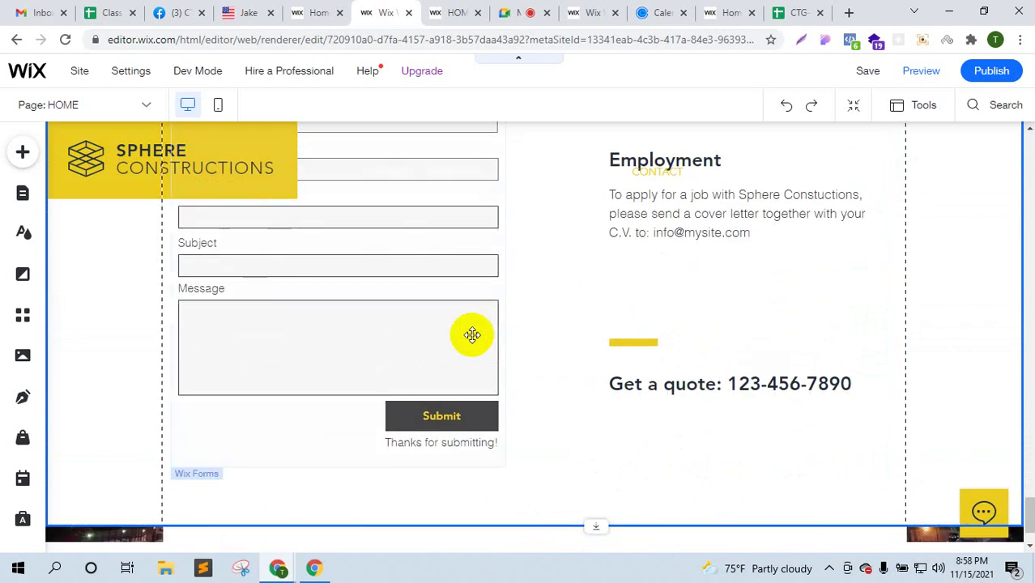
pyautogui.scroll(3, 462, 342)
pyautogui.click(444, 388)
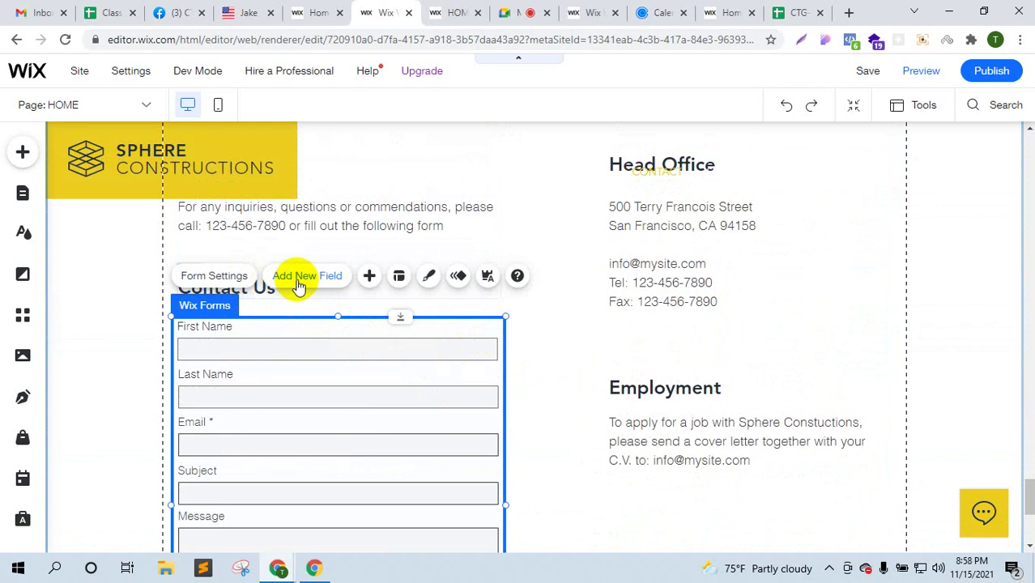
pyautogui.click(230, 279)
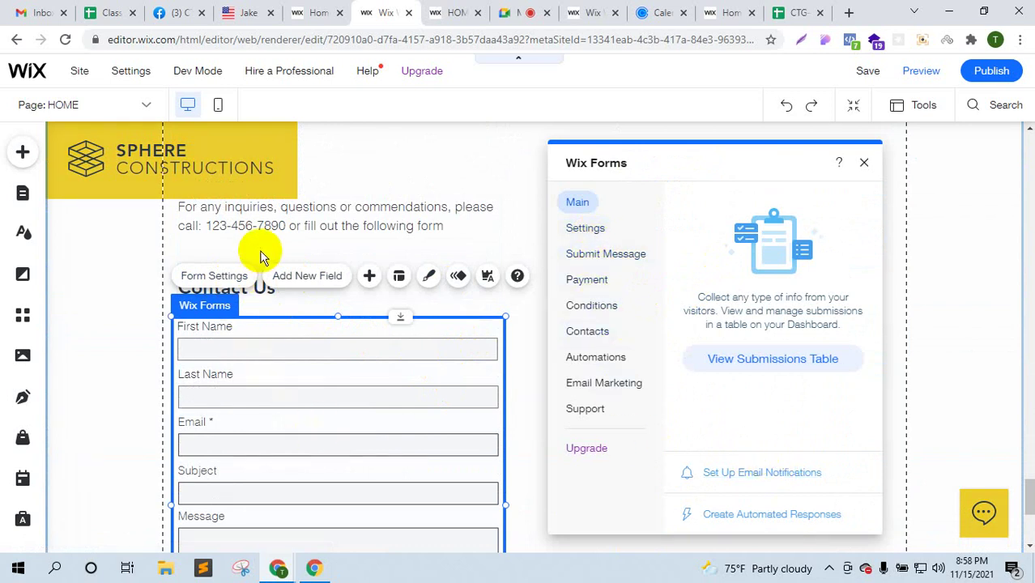
# - Check the Meet call, campaign site, Wix dashboard and Facebook group tabs, then return to the editor
pyautogui.click(506, 12)
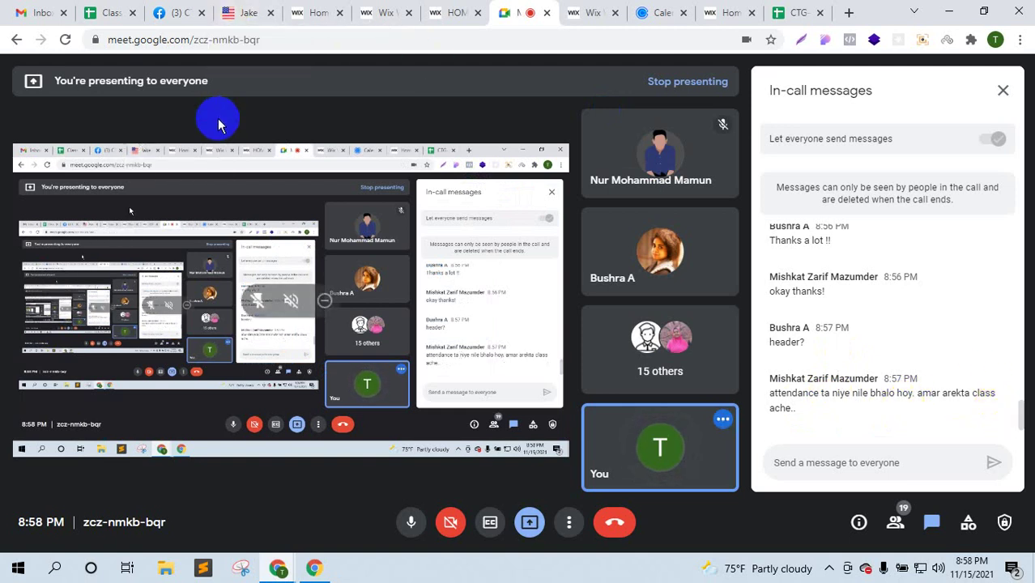
pyautogui.click(247, 11)
pyautogui.click(320, 11)
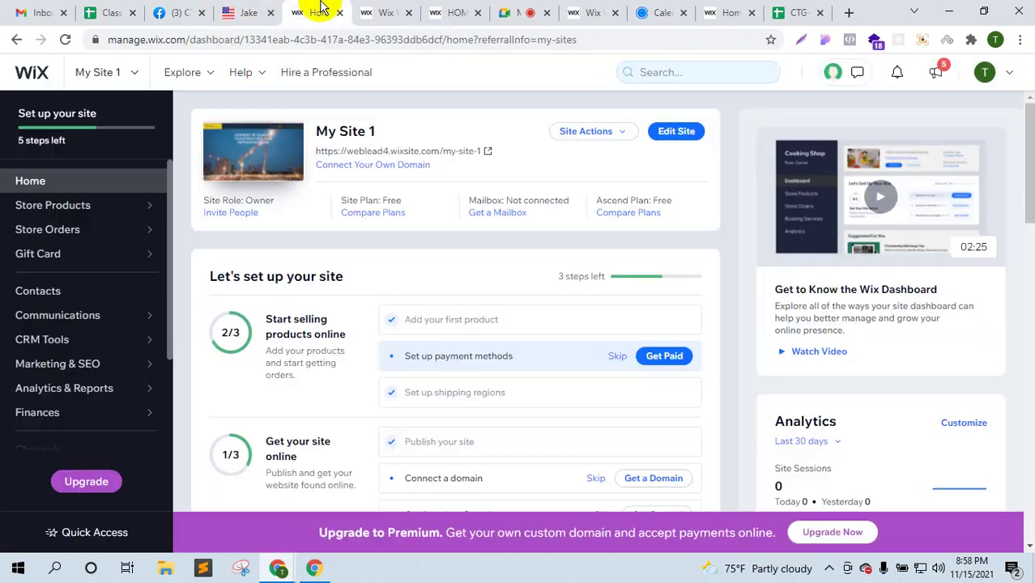
pyautogui.click(180, 10)
pyautogui.click(253, 9)
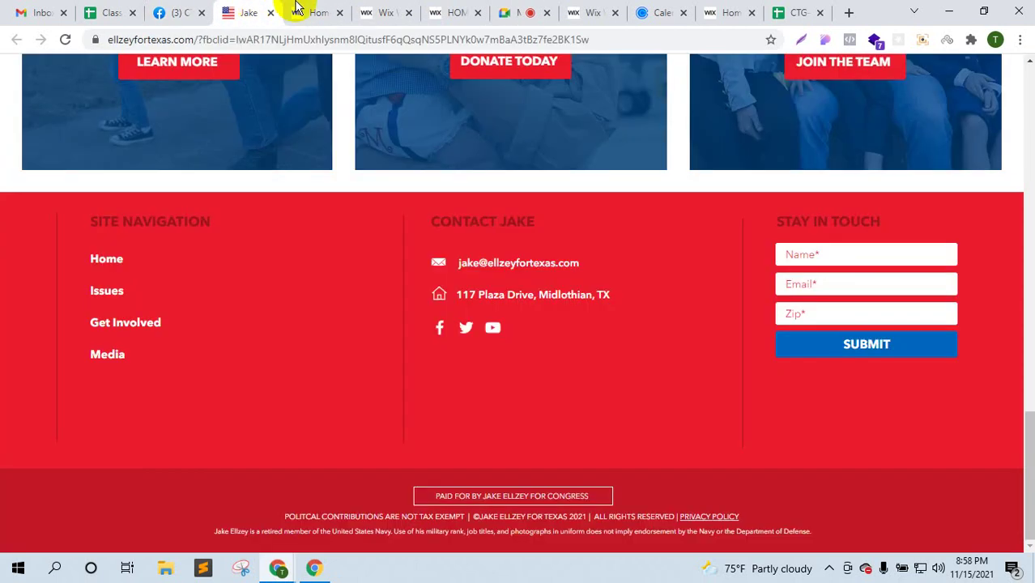
pyautogui.click(312, 12)
pyautogui.click(377, 12)
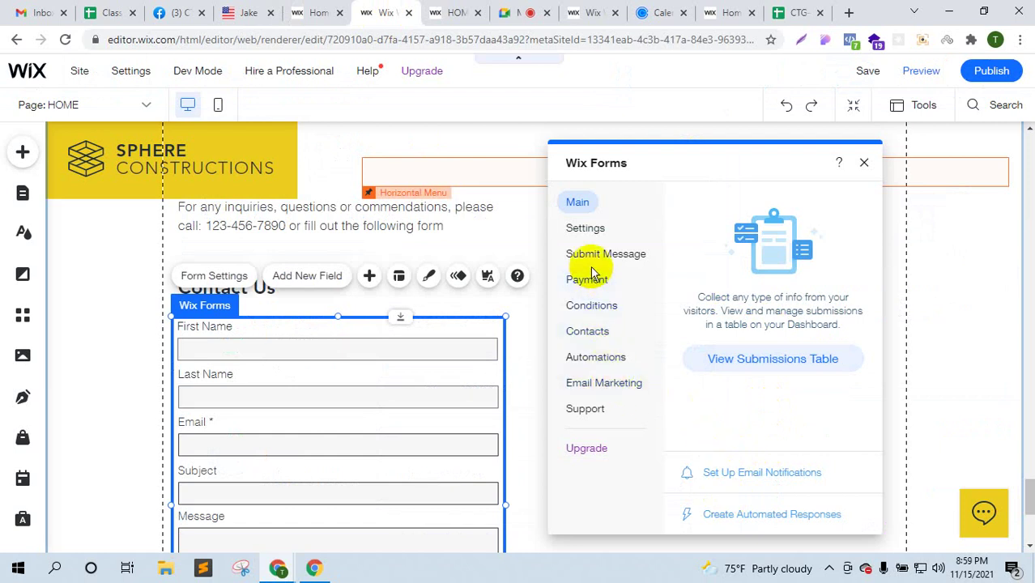
# - Delete the Last Name field from the Contact Us form
pyautogui.click(324, 350)
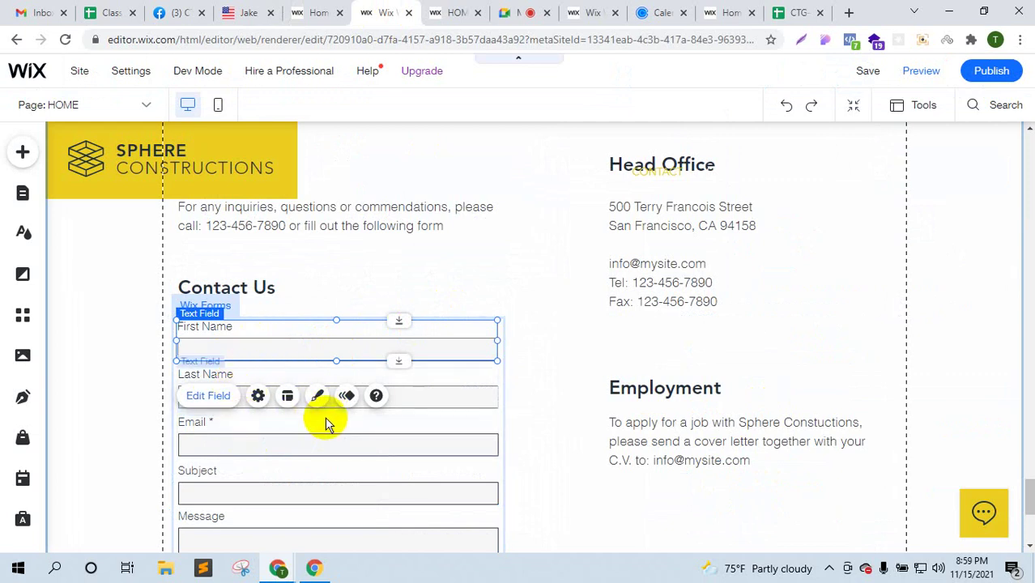
pyautogui.click(465, 398)
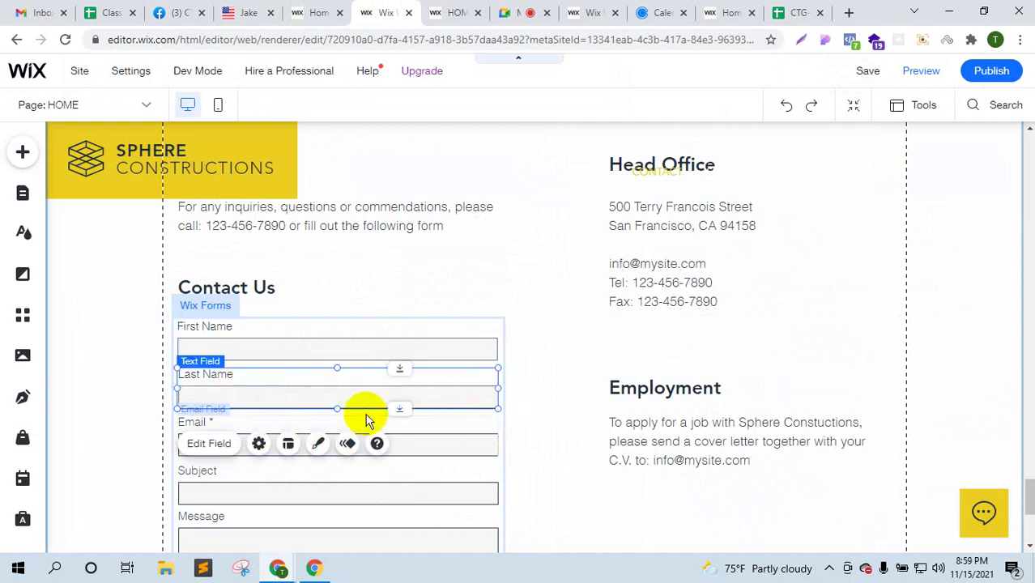
pyautogui.rightClick(475, 392)
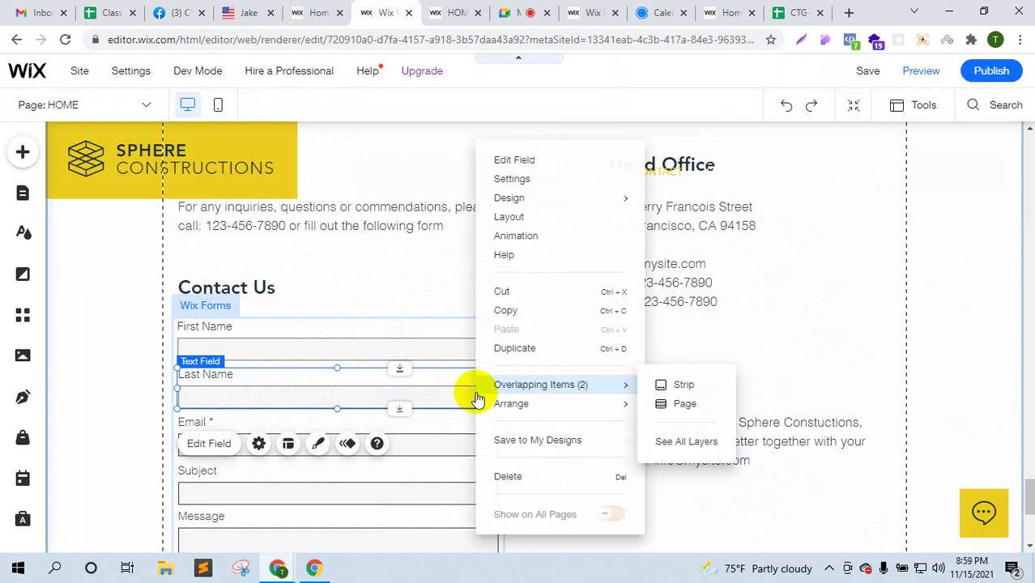
pyautogui.click(515, 481)
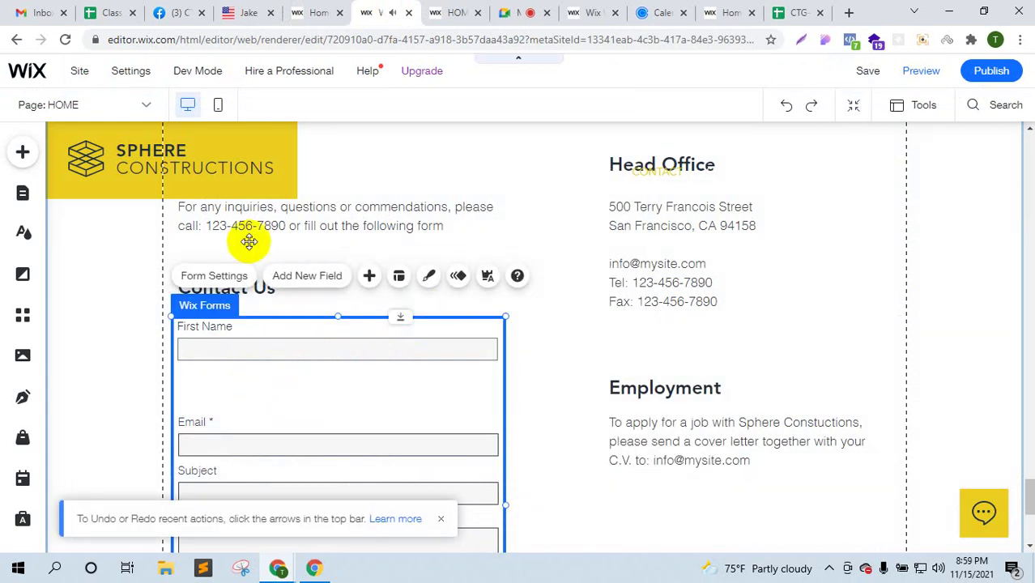
# - Nudge the contact form slightly and test-resize the First Name field, leaving its size unchanged
pyautogui.click(518, 9)
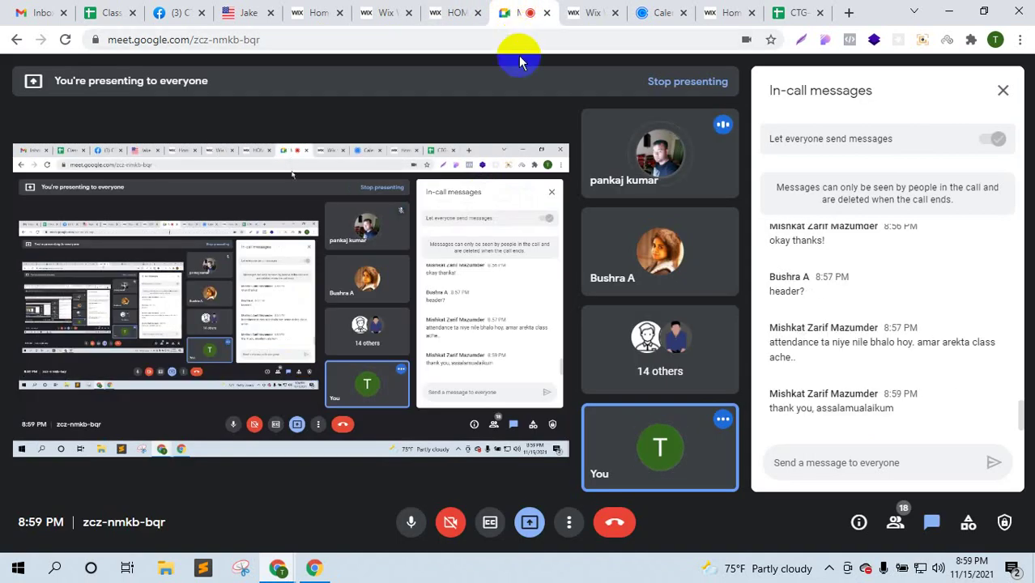
pyautogui.click(320, 12)
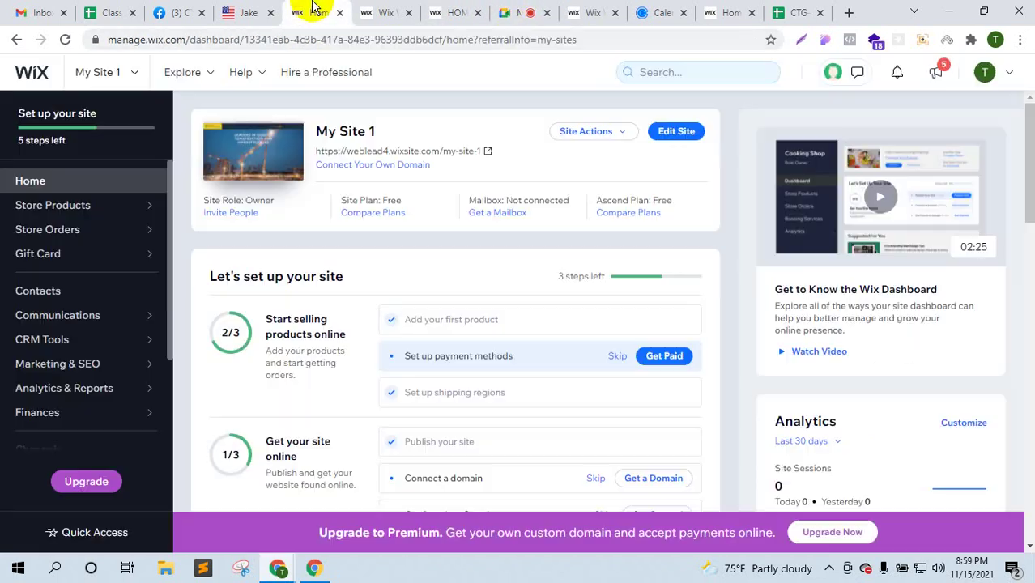
pyautogui.click(379, 12)
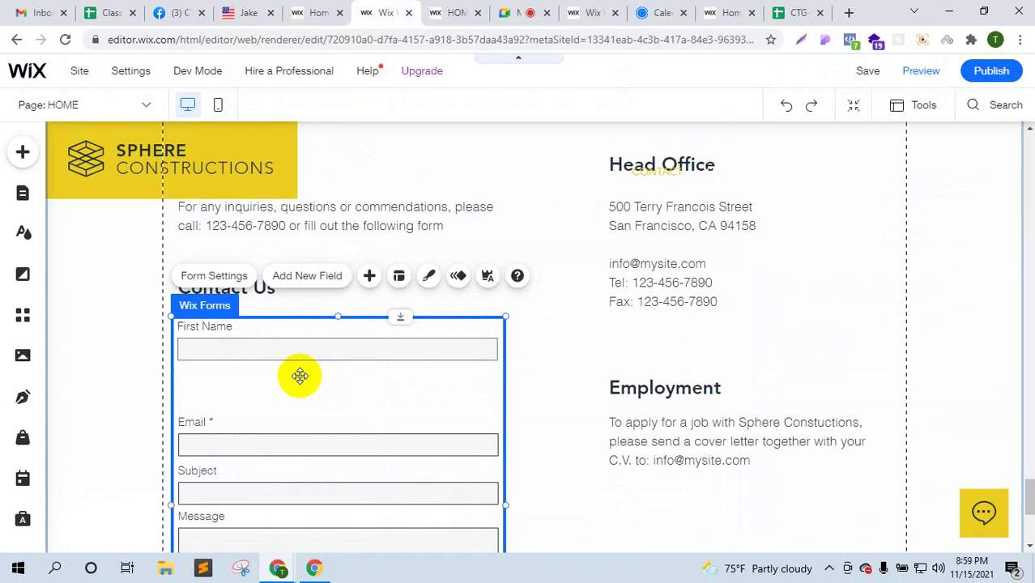
pyautogui.moveTo(267, 443)
pyautogui.mouseDown()
pyautogui.moveTo(262, 400)
pyautogui.moveTo(266, 437)
pyautogui.mouseUp()
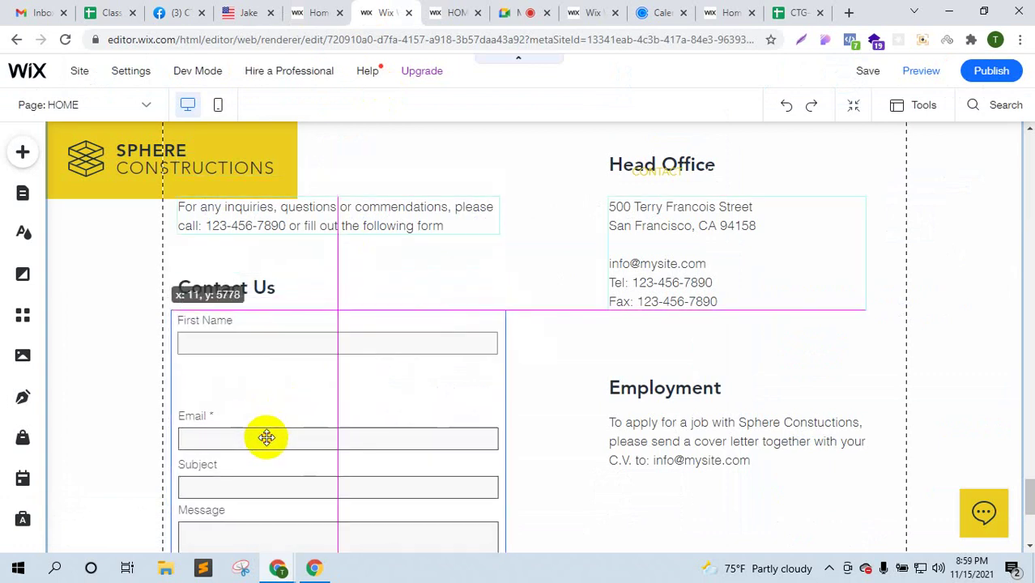
pyautogui.click(282, 351)
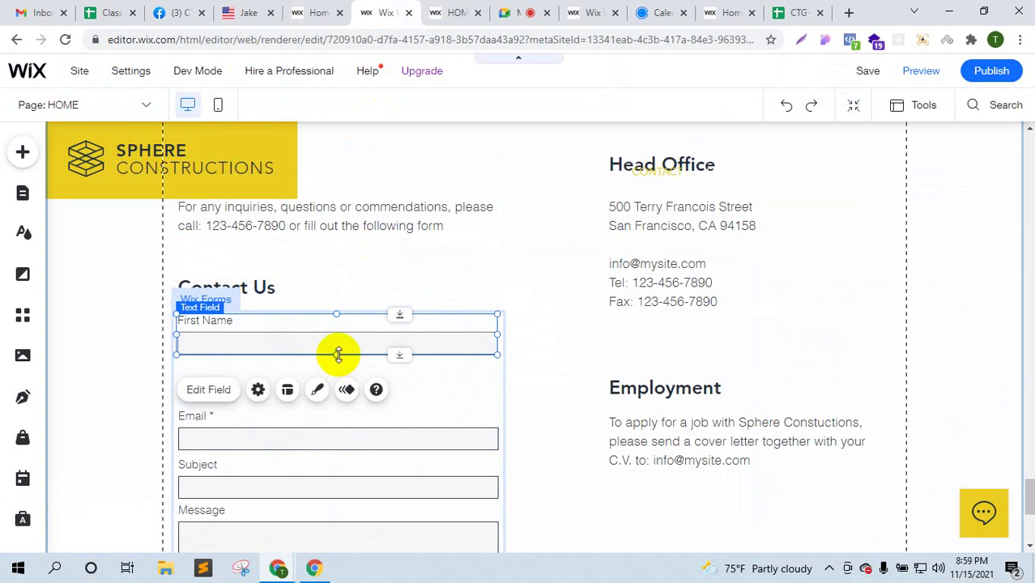
pyautogui.moveTo(337, 354); pyautogui.dragTo(335, 400)
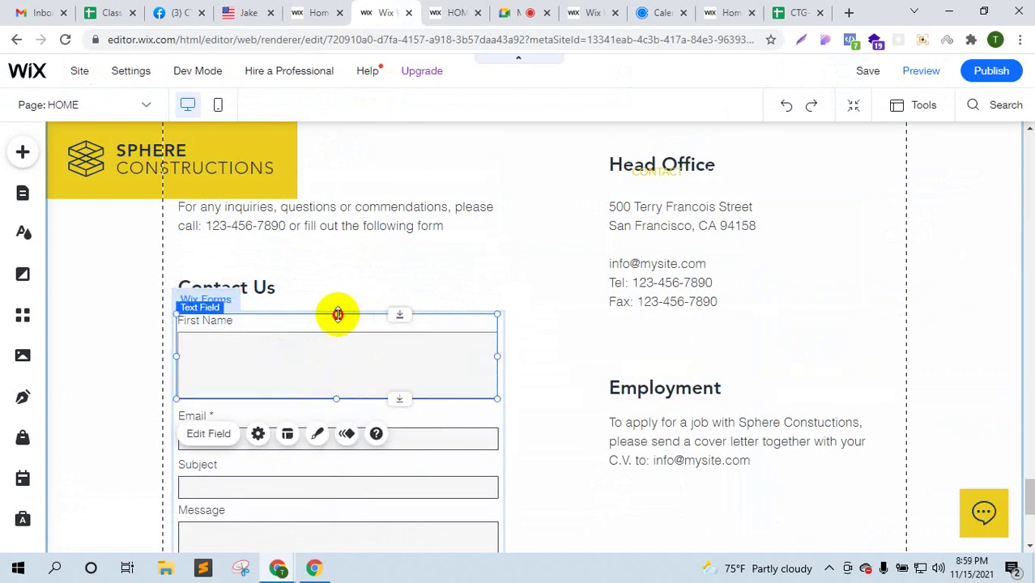
pyautogui.moveTo(337, 314); pyautogui.dragTo(335, 363)
pyautogui.click(146, 386)
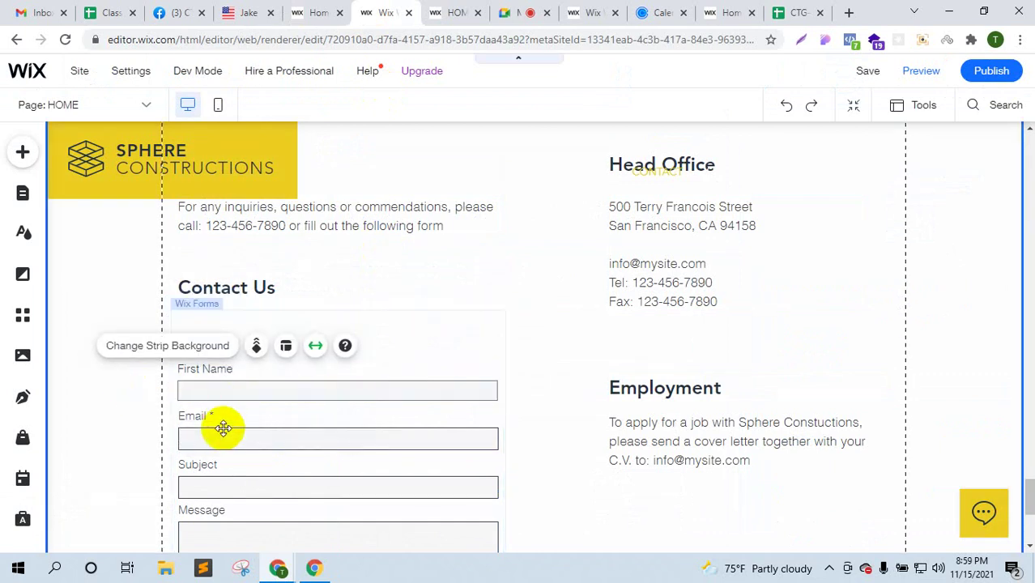
# - Select the whole Wix Forms element and open its Add New Field list
pyautogui.scroll(-2, 245, 427)
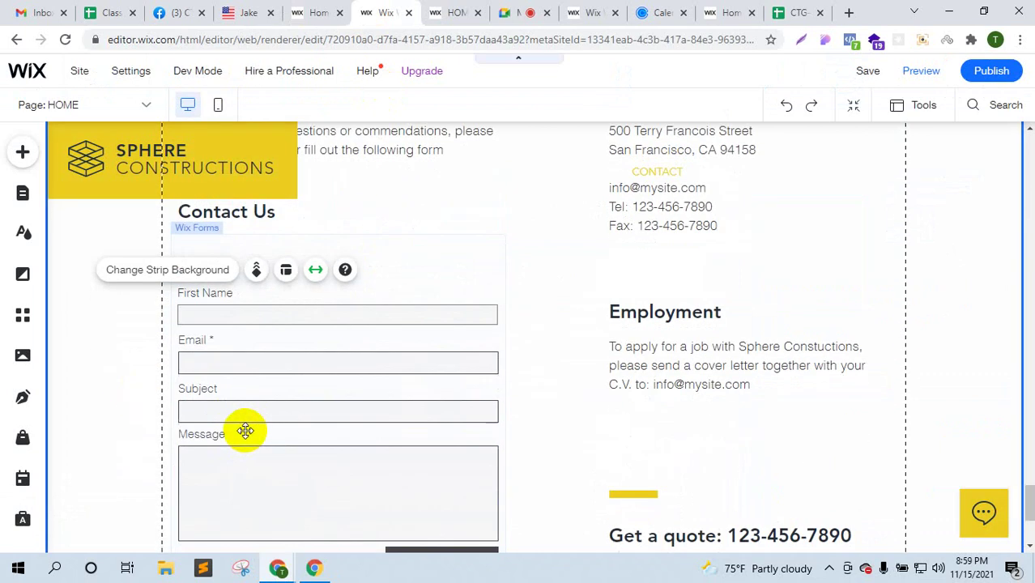
pyautogui.scroll(1, 356, 340)
pyautogui.scroll(1, 379, 341)
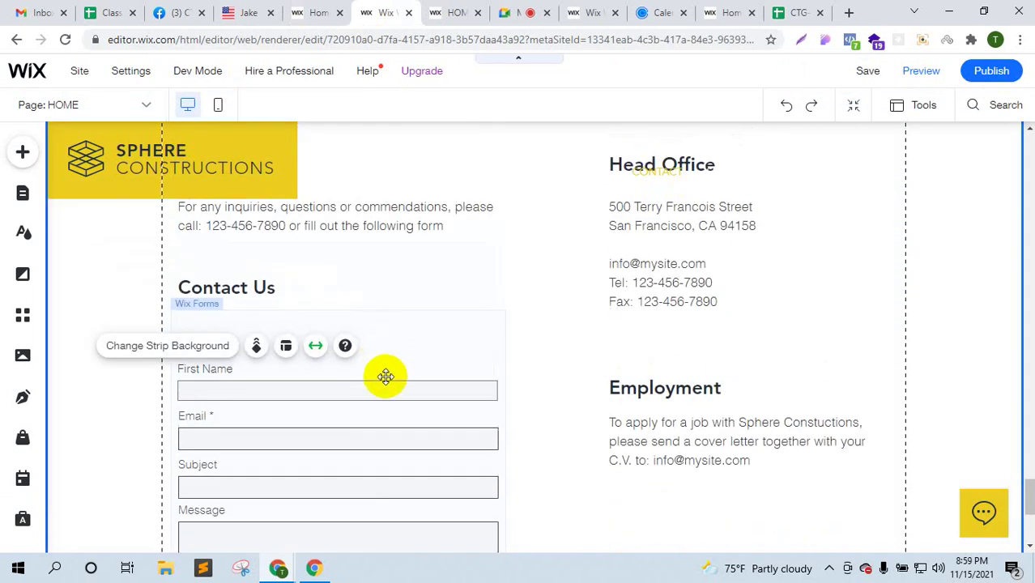
pyautogui.click(385, 372)
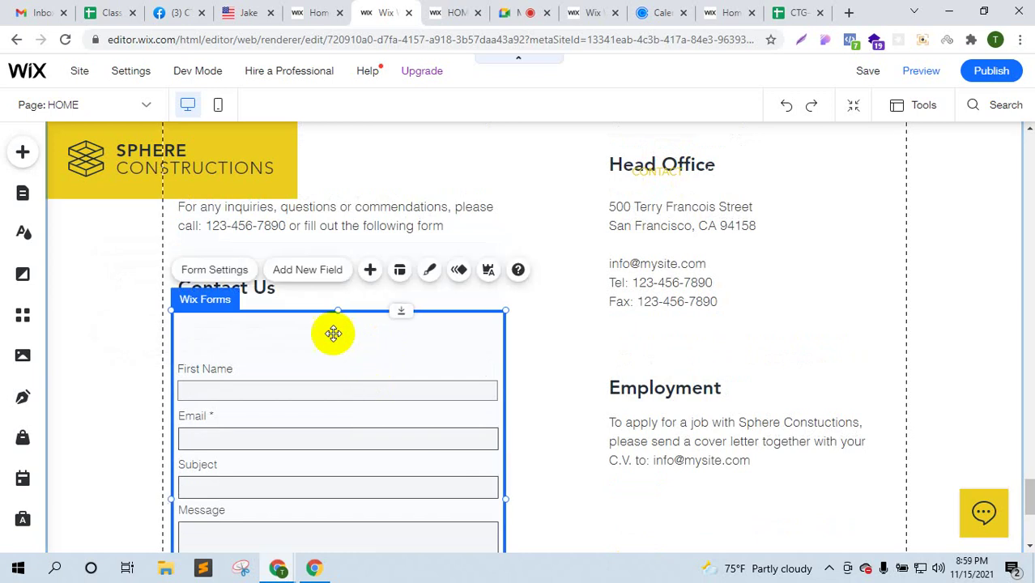
pyautogui.click(302, 274)
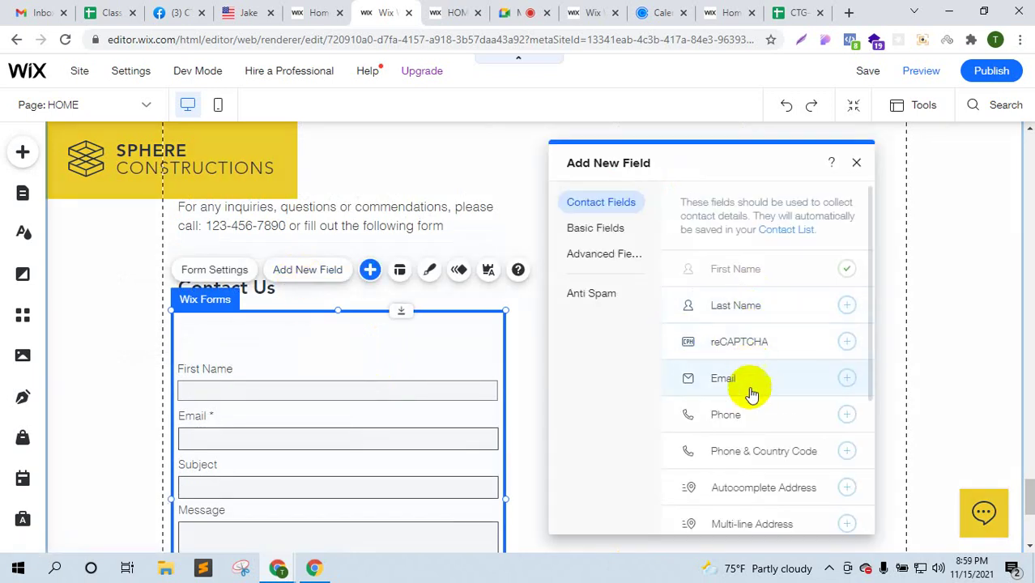
# - Add a Phone field from Contact Fields and close the panel
pyautogui.click(804, 421)
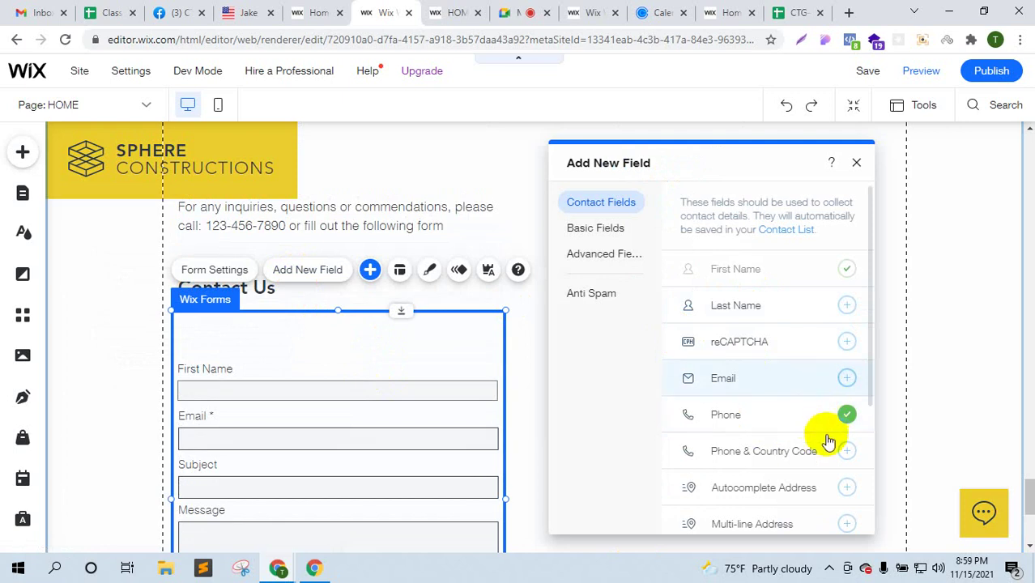
pyautogui.scroll(-3, 824, 437)
pyautogui.scroll(-3, 326, 405)
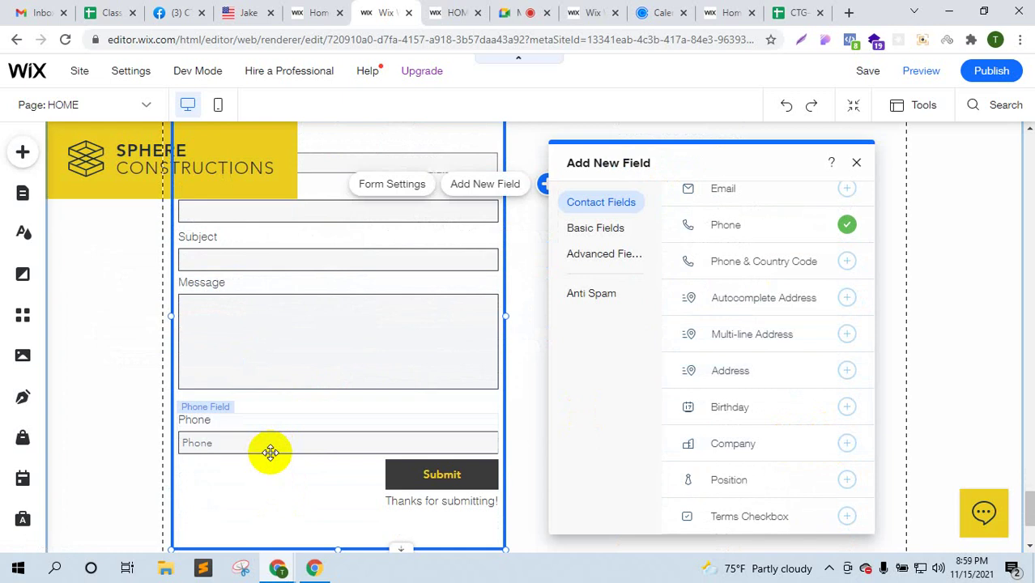
pyautogui.click(854, 163)
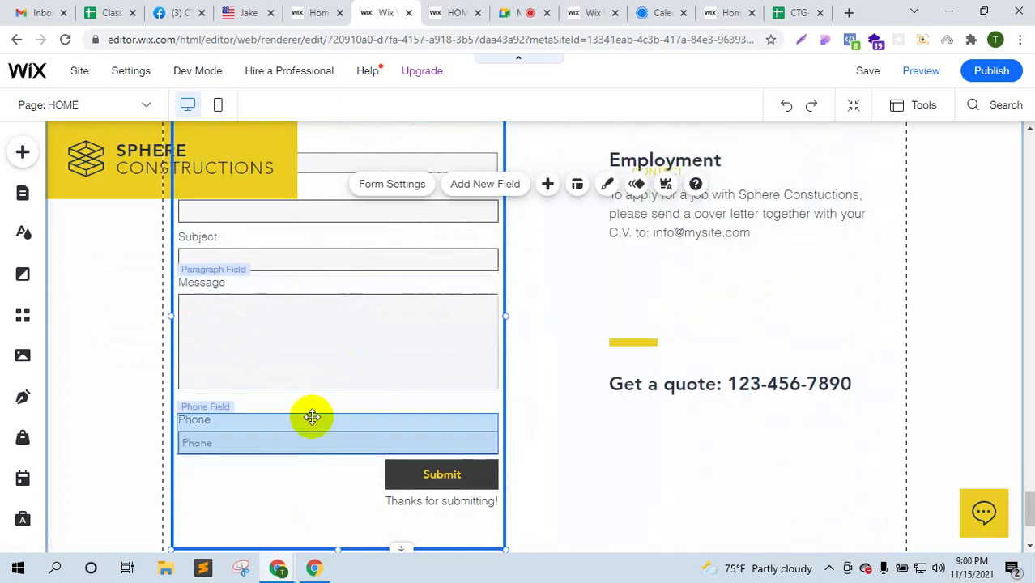
# - Drag the Phone, First Name and Email fields around to rearrange the form
pyautogui.click(307, 430)
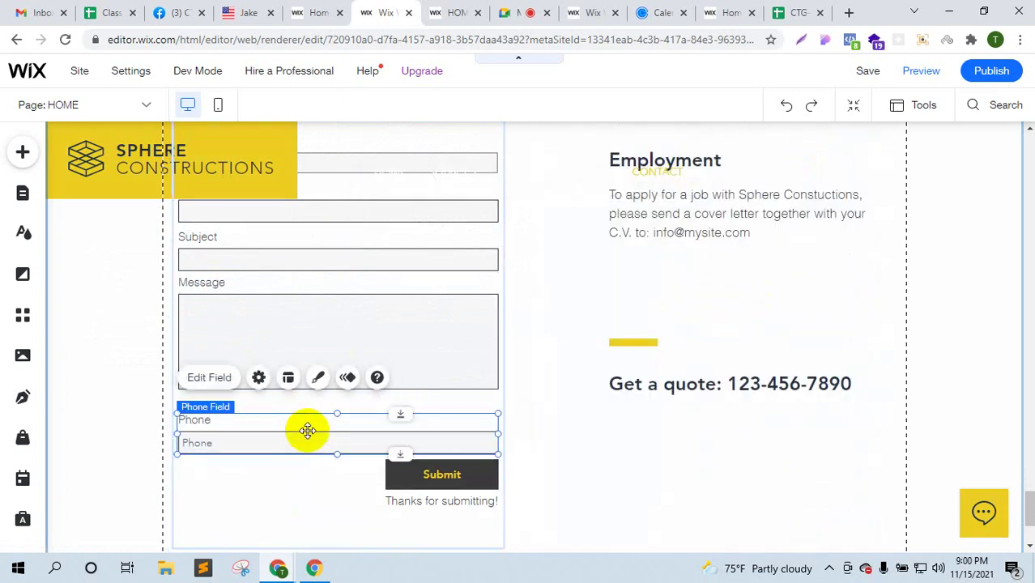
pyautogui.moveTo(330, 417); pyautogui.dragTo(326, 244)
pyautogui.scroll(2, 338, 313)
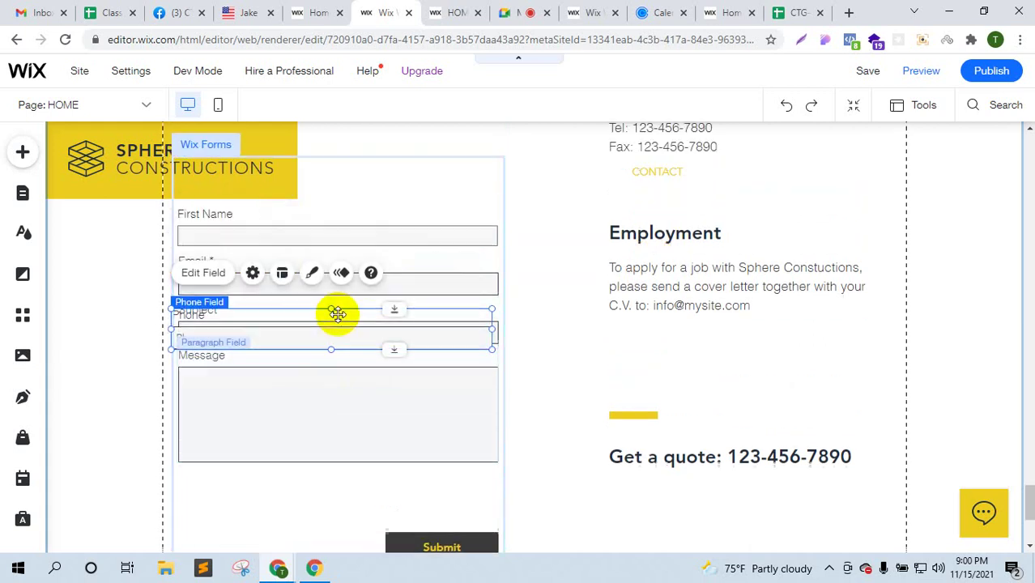
pyautogui.moveTo(308, 414); pyautogui.dragTo(313, 269)
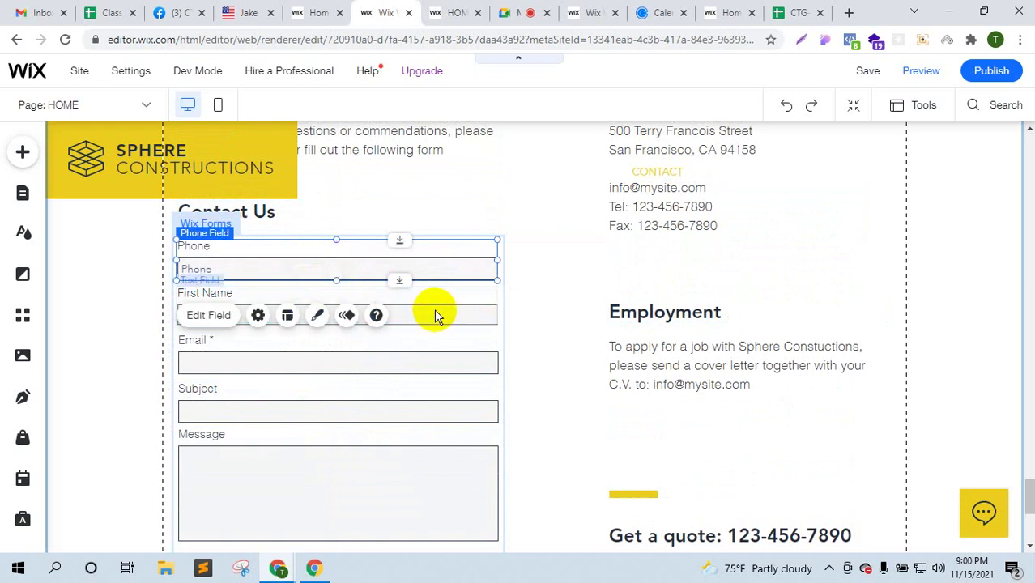
pyautogui.moveTo(434, 315); pyautogui.dragTo(451, 336)
pyautogui.click(421, 267)
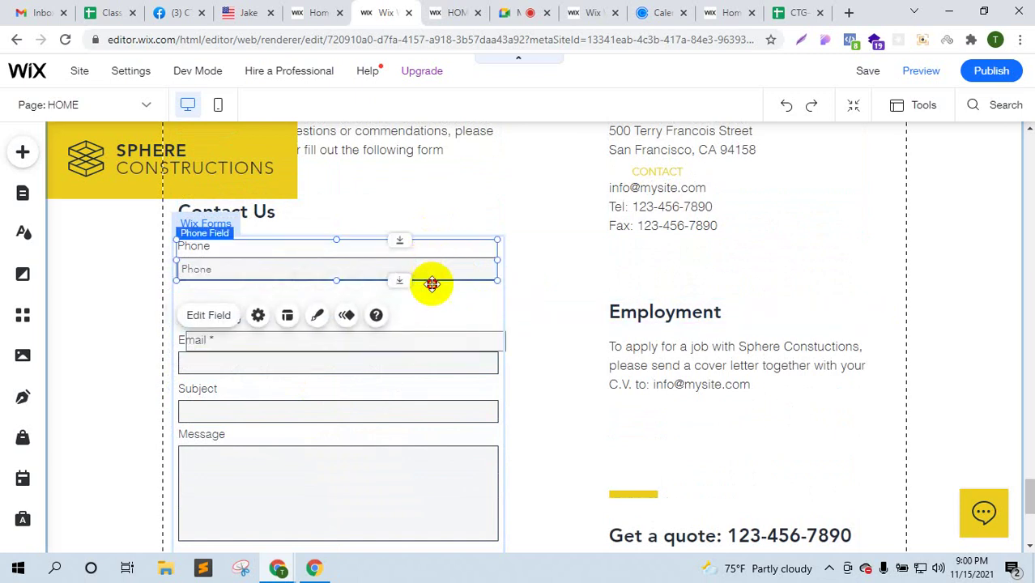
pyautogui.moveTo(432, 284); pyautogui.dragTo(423, 374)
pyautogui.click(415, 335)
pyautogui.moveTo(418, 335)
pyautogui.mouseDown()
pyautogui.moveTo(432, 341)
pyautogui.moveTo(411, 339)
pyautogui.mouseUp()
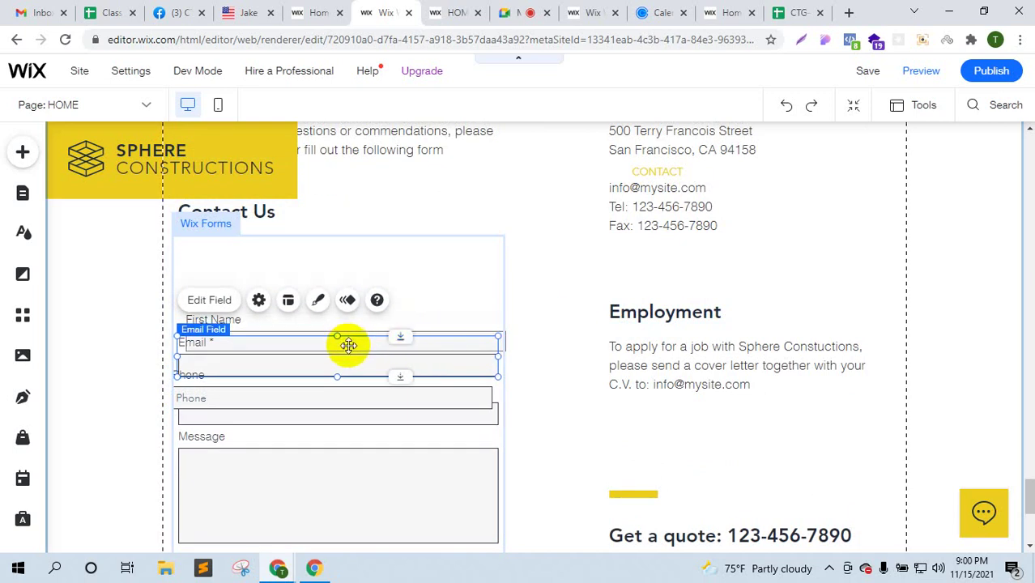
pyautogui.moveTo(348, 344)
pyautogui.mouseDown()
pyautogui.moveTo(337, 299)
pyautogui.moveTo(347, 287)
pyautogui.moveTo(360, 362)
pyautogui.mouseUp()
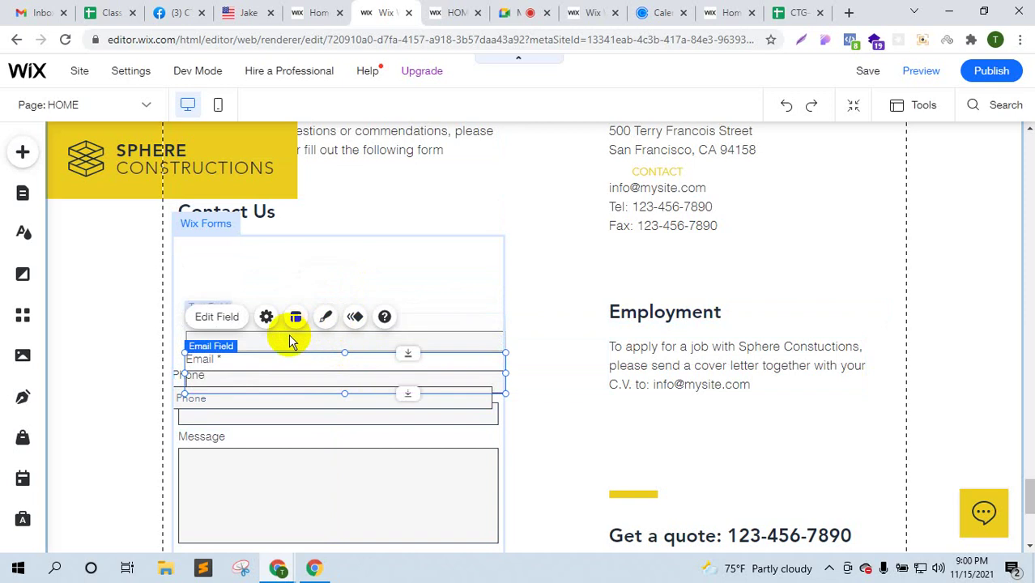
# - Put First Name at the top, Phone directly under it, and Email below Phone
pyautogui.click(295, 333)
pyautogui.moveTo(296, 331); pyautogui.dragTo(289, 268)
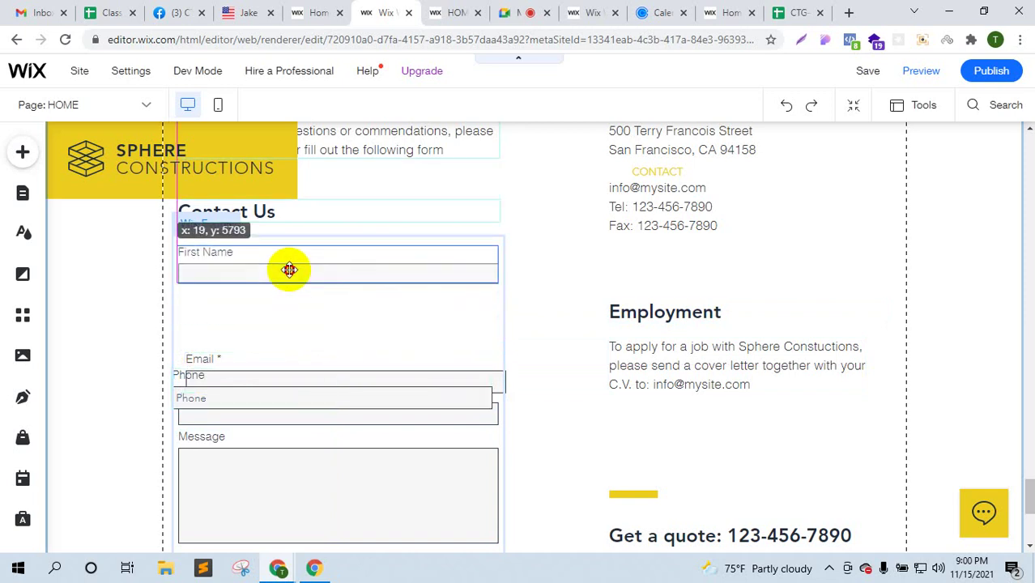
pyautogui.click(288, 379)
pyautogui.moveTo(287, 377); pyautogui.dragTo(293, 302)
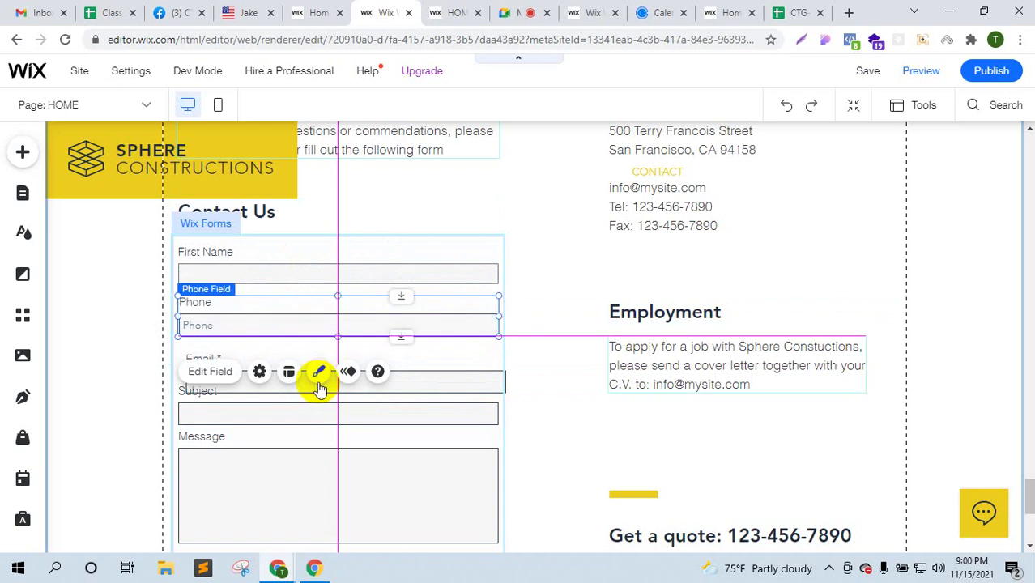
pyautogui.click(421, 385)
pyautogui.click(434, 376)
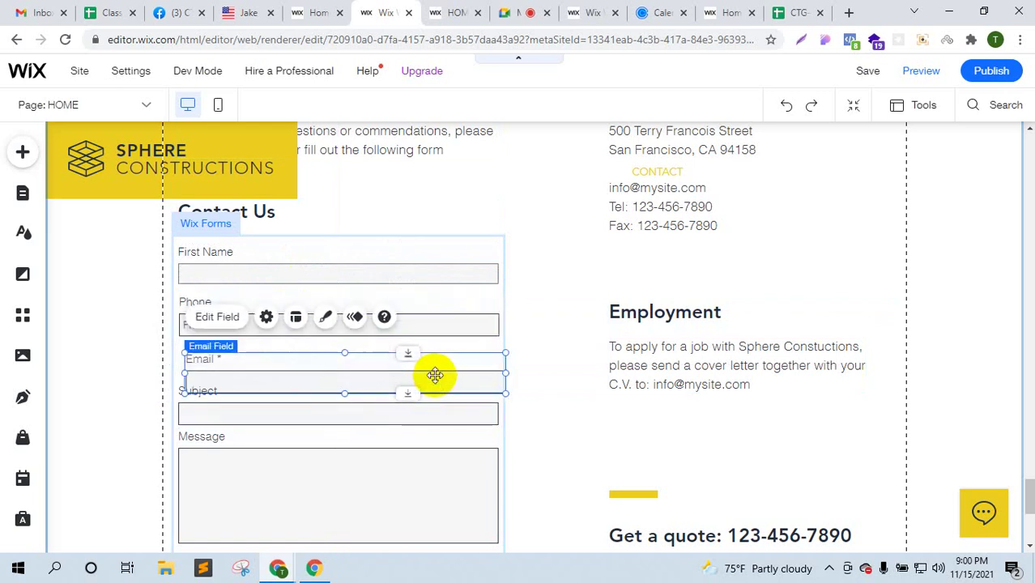
pyautogui.moveTo(428, 365)
pyautogui.mouseDown()
pyautogui.moveTo(417, 365)
pyautogui.moveTo(425, 359)
pyautogui.mouseUp()
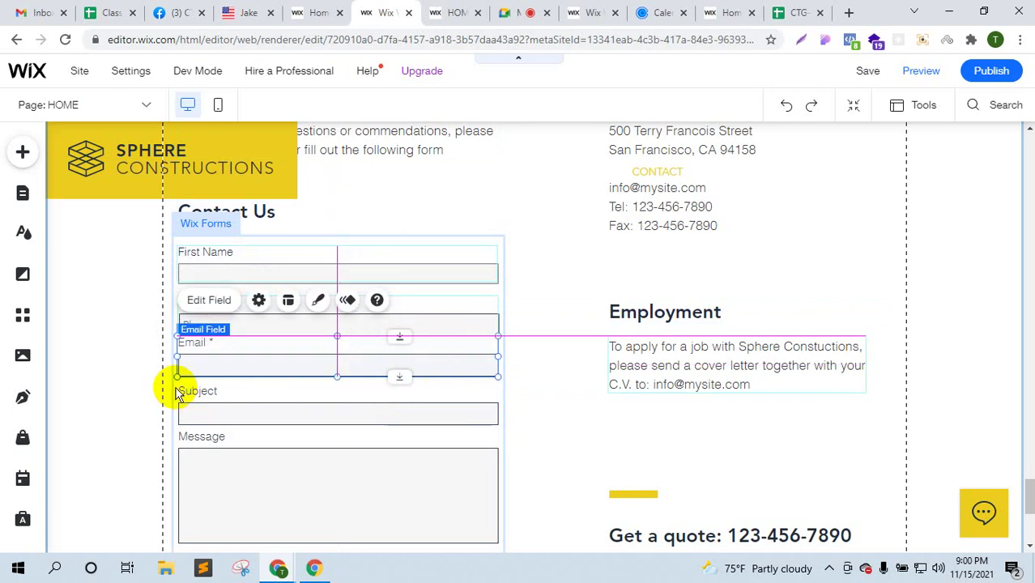
pyautogui.click(104, 375)
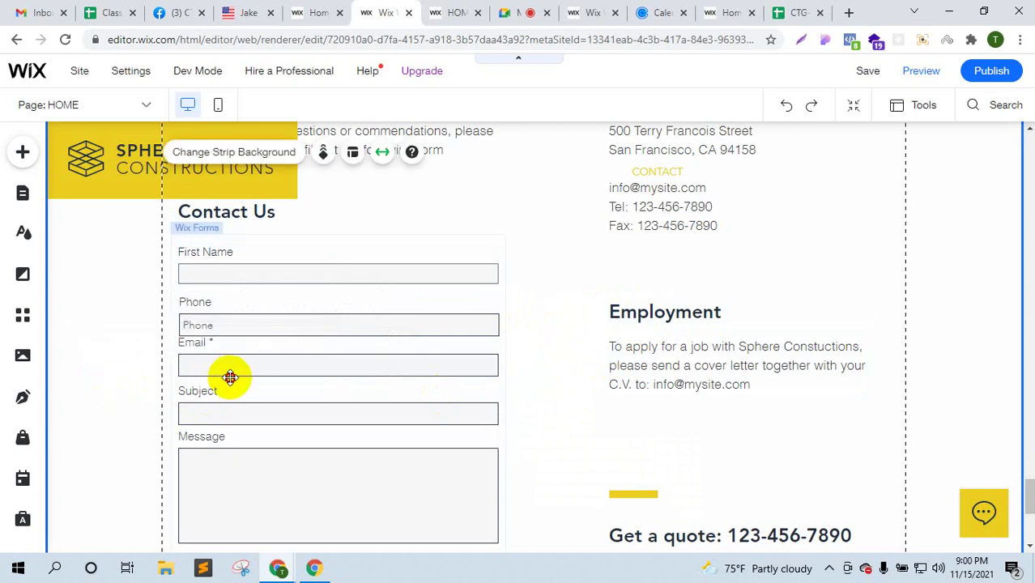
# - Move the Wix Forms element a little to the left, then return to the Google Meet call
pyautogui.moveTo(230, 377); pyautogui.dragTo(122, 358)
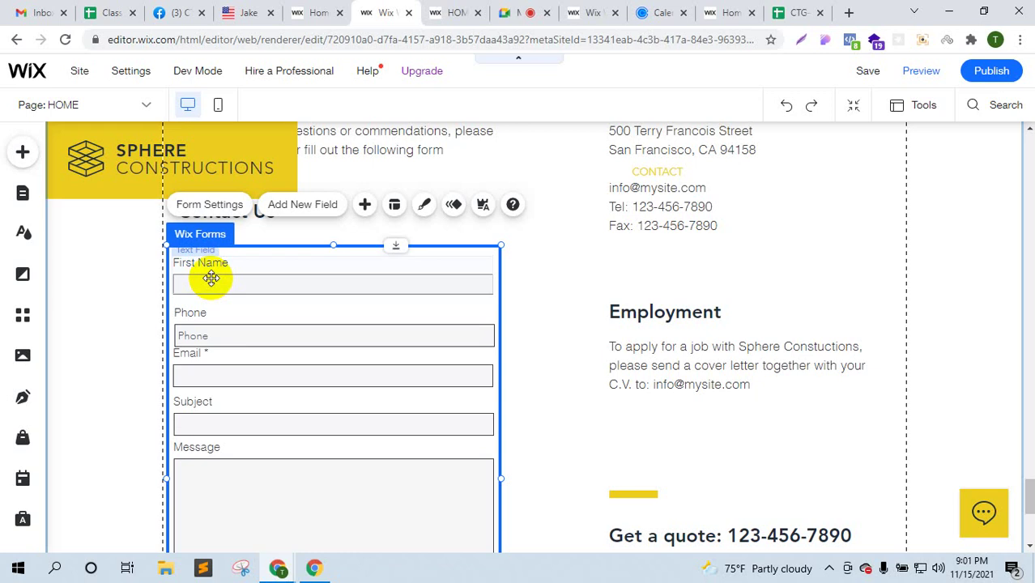
pyautogui.click(502, 11)
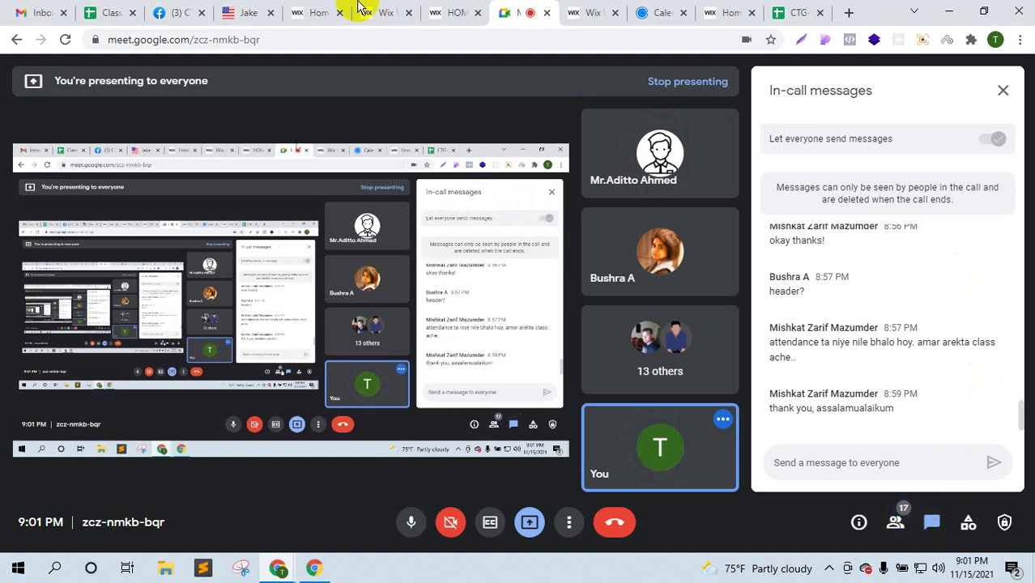
# - Switch between the Wix dashboard and Meet call, ending on the dashboard home with its setup checklist
pyautogui.click(313, 11)
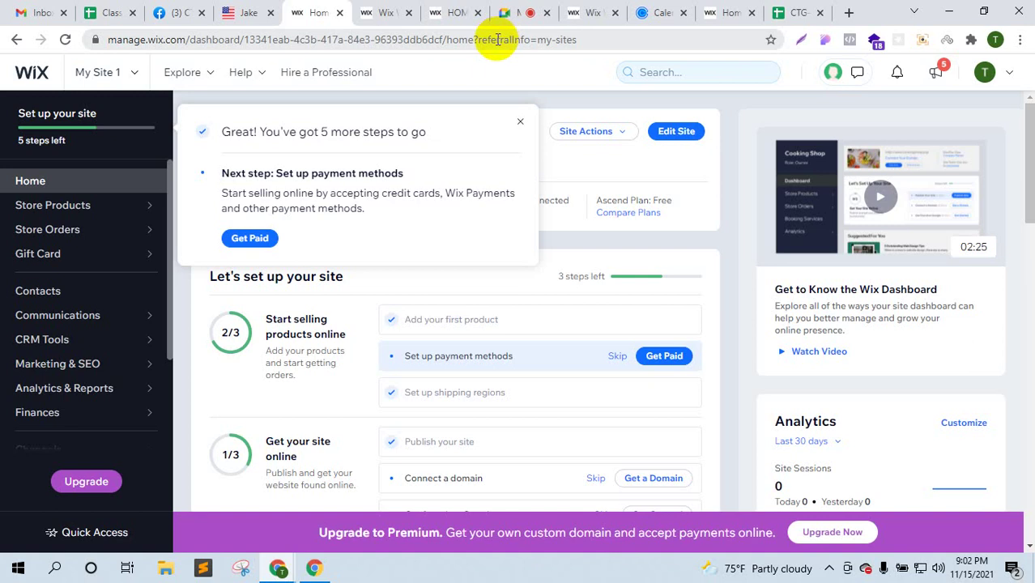
pyautogui.click(512, 10)
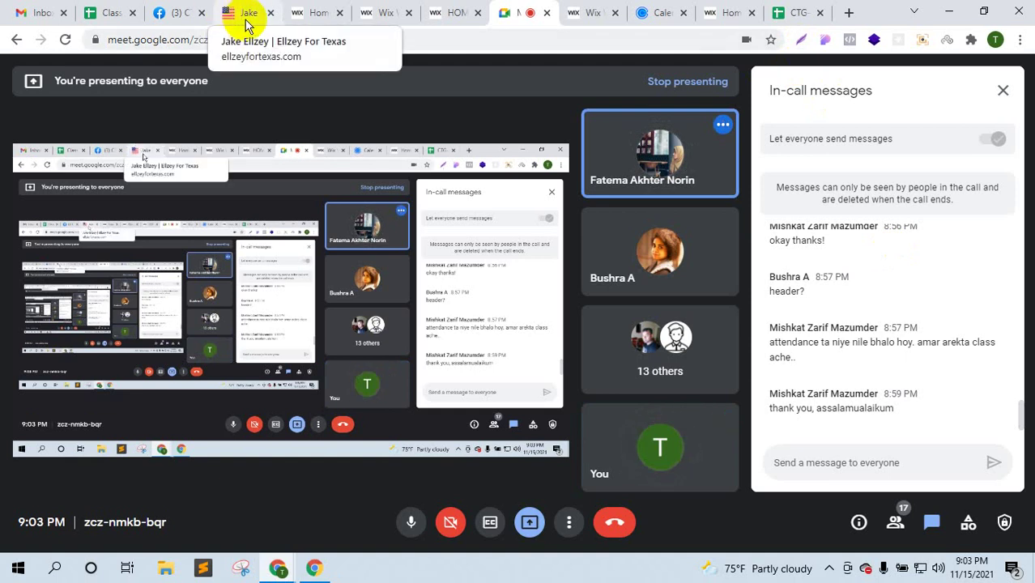
pyautogui.click(324, 6)
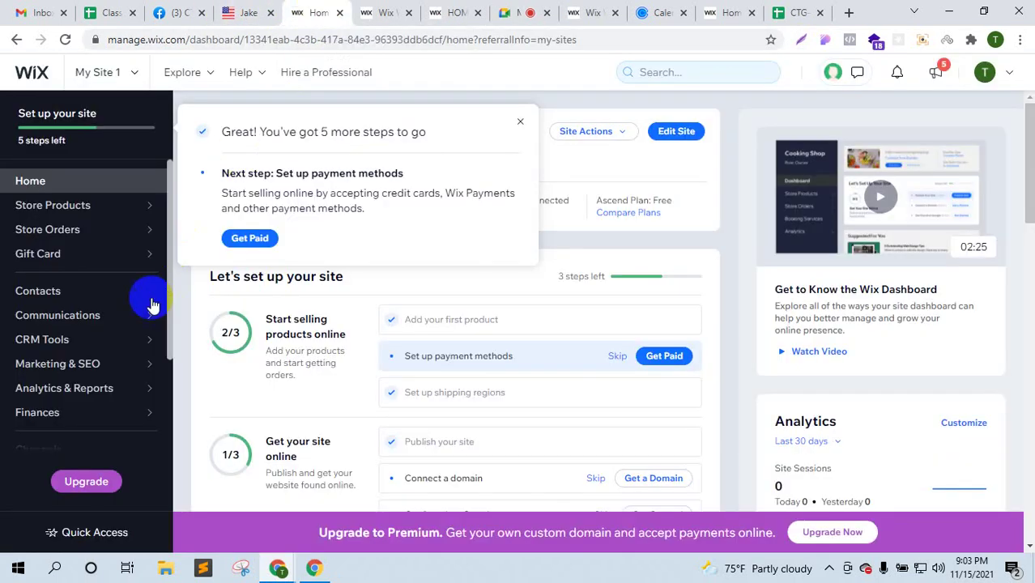
# - Open Website Settings, dismissing the payment suggestion, and review the Favicon section
pyautogui.scroll(-2, 88, 405)
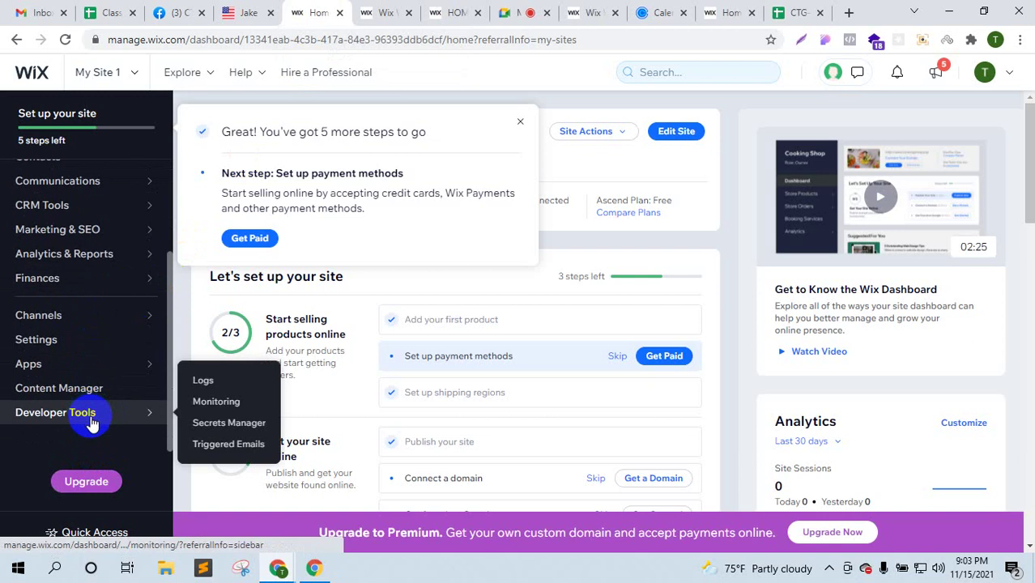
pyautogui.click(80, 346)
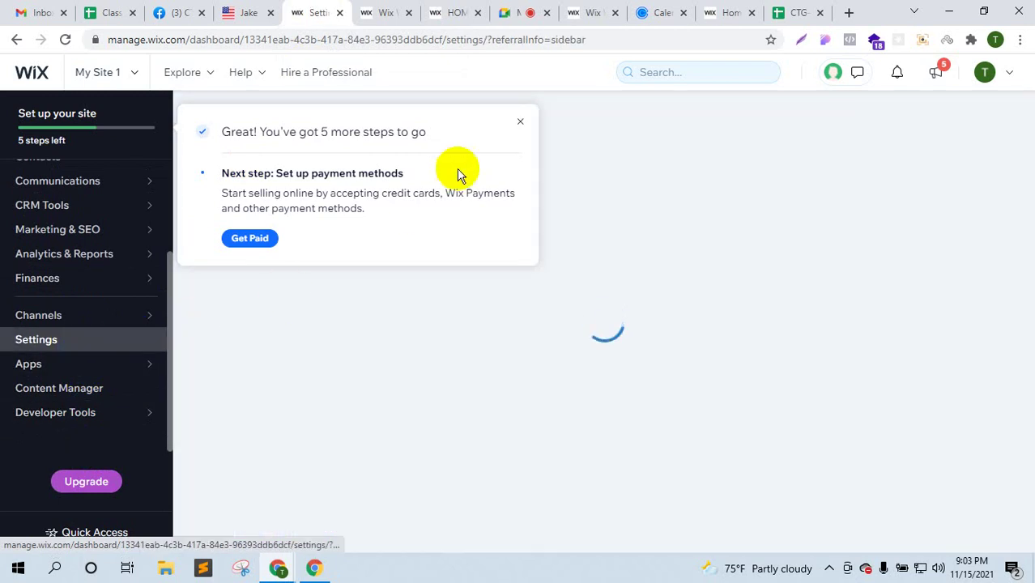
pyautogui.click(519, 124)
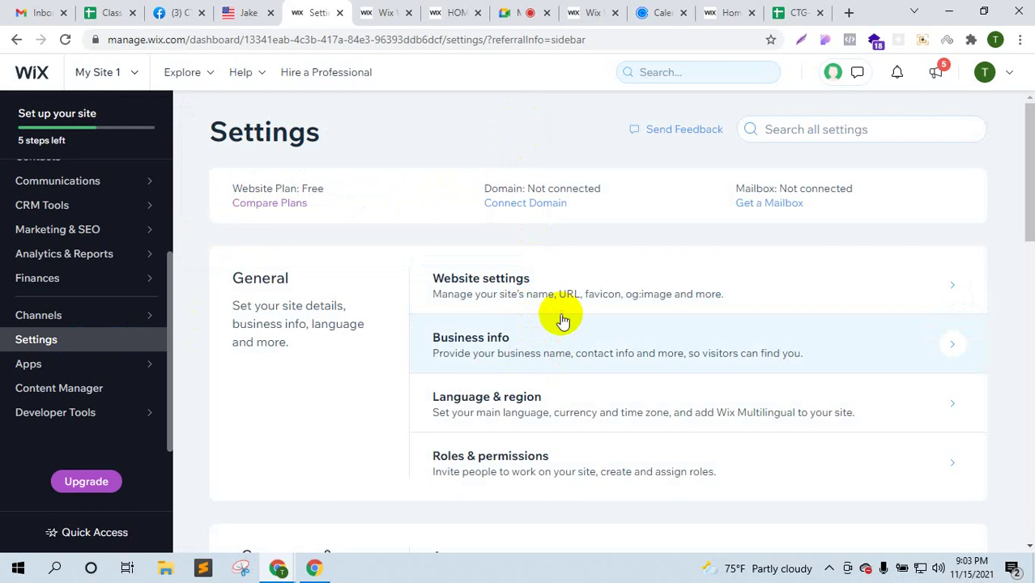
pyautogui.click(628, 306)
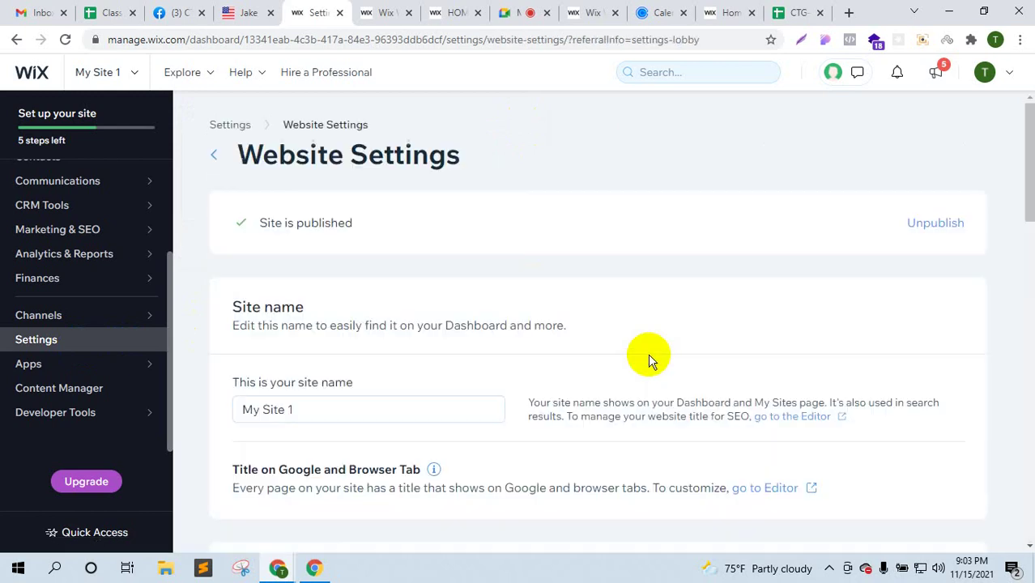
pyautogui.scroll(-4, 600, 350)
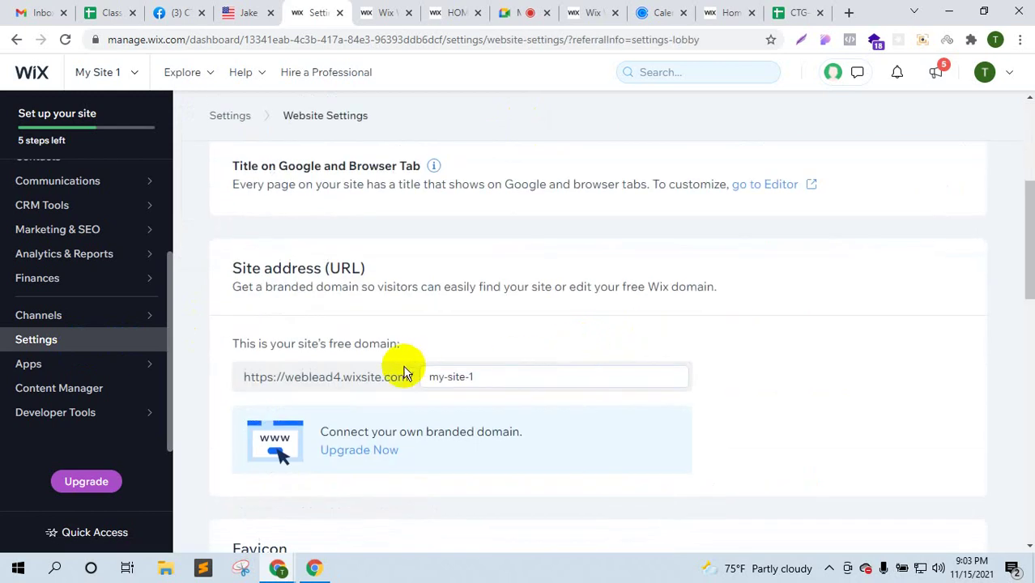
pyautogui.scroll(-5, 405, 376)
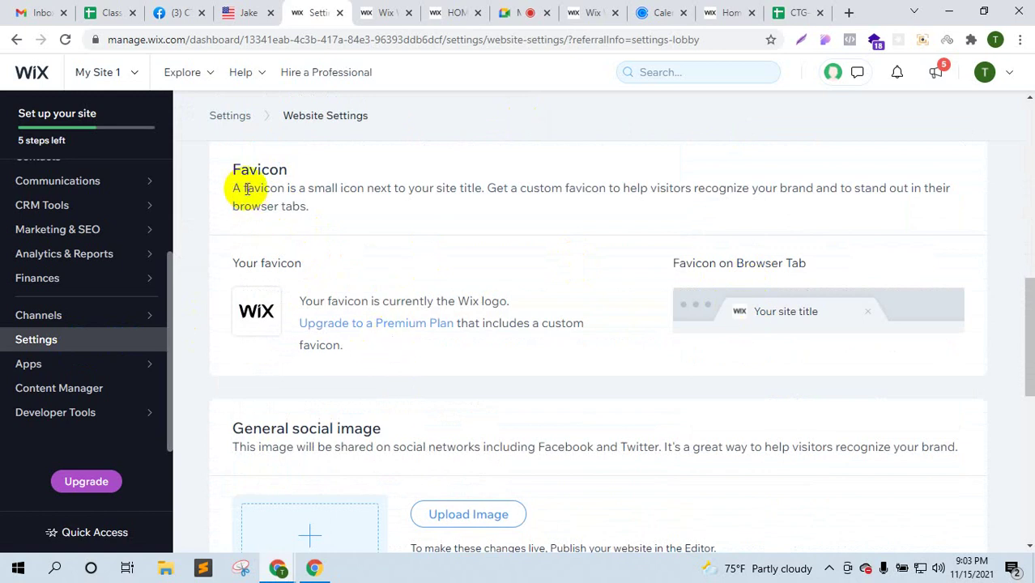
pyautogui.moveTo(246, 187); pyautogui.dragTo(705, 188)
pyautogui.click(246, 12)
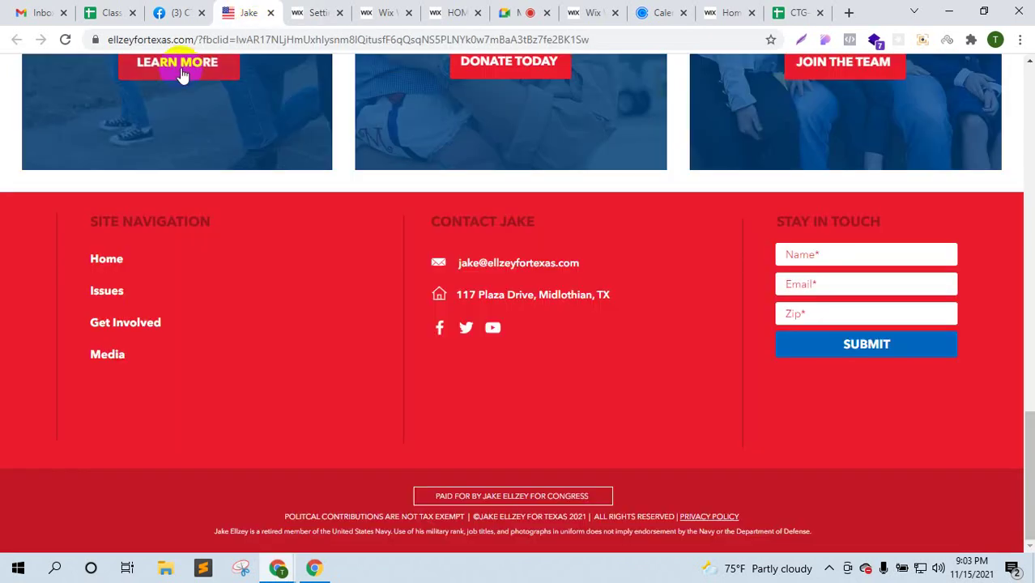
pyautogui.click(309, 12)
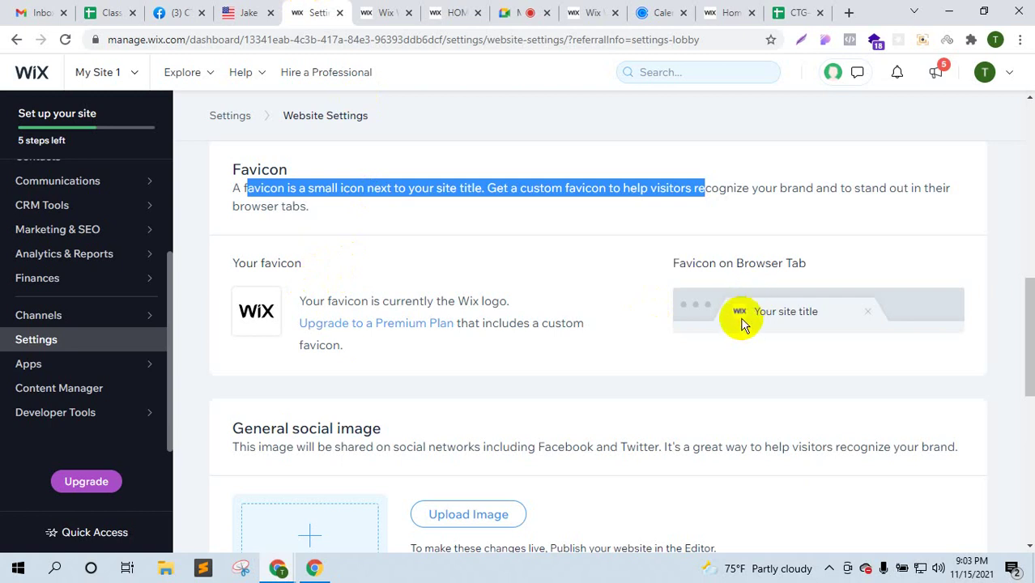
pyautogui.click(376, 219)
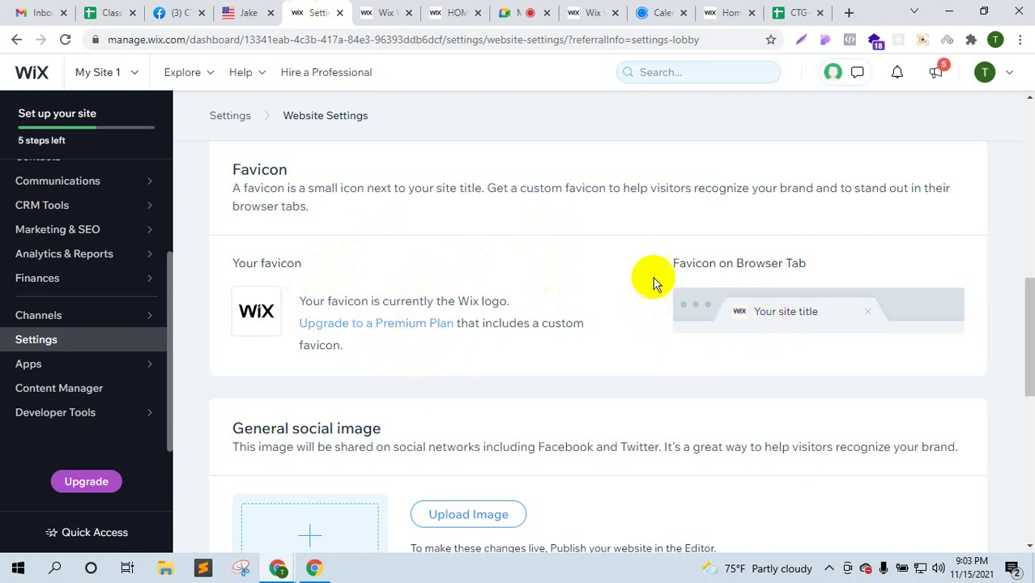
# - Close the Fiverr gig window, minimize Chrome and launch Microsoft Edge from the desktop
pyautogui.click(528, 8)
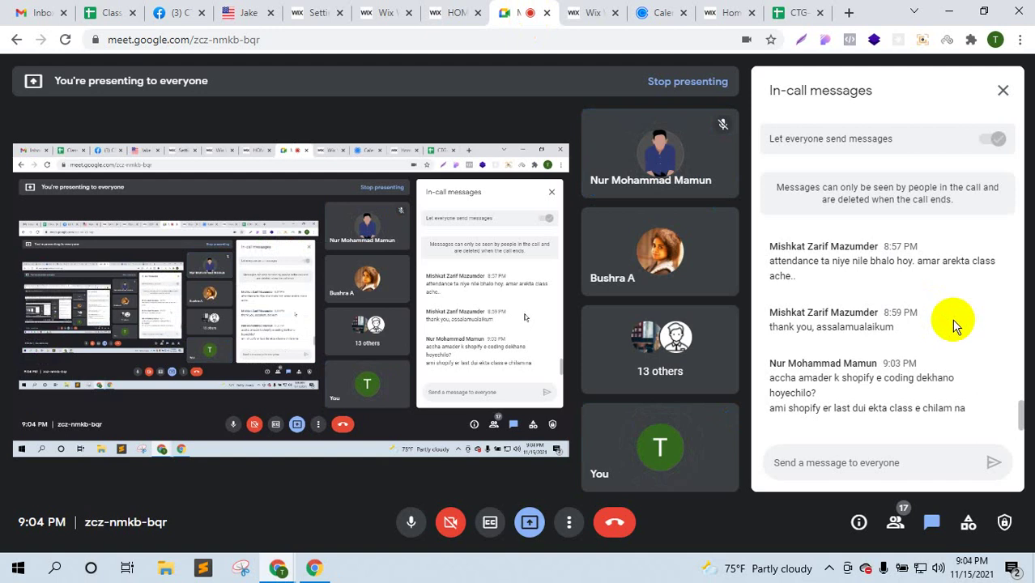
pyautogui.moveTo(277, 563)
pyautogui.click(354, 498)
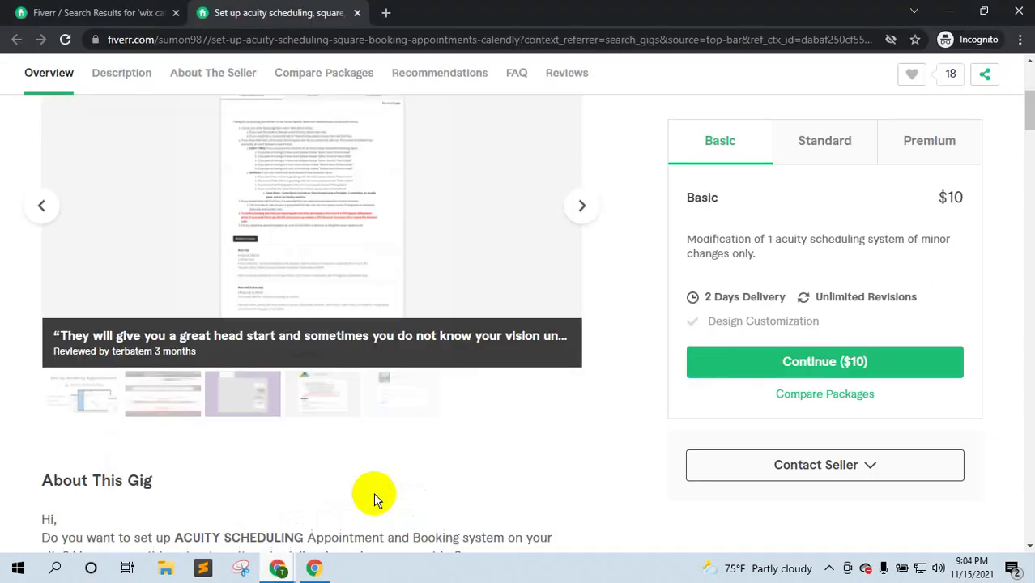
pyautogui.click(1014, 10)
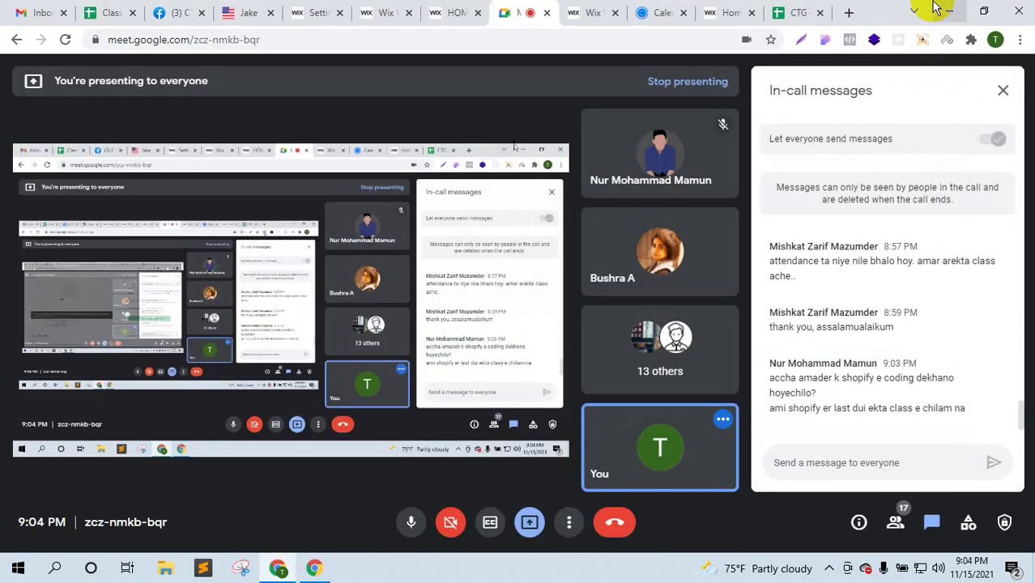
pyautogui.click(935, 13)
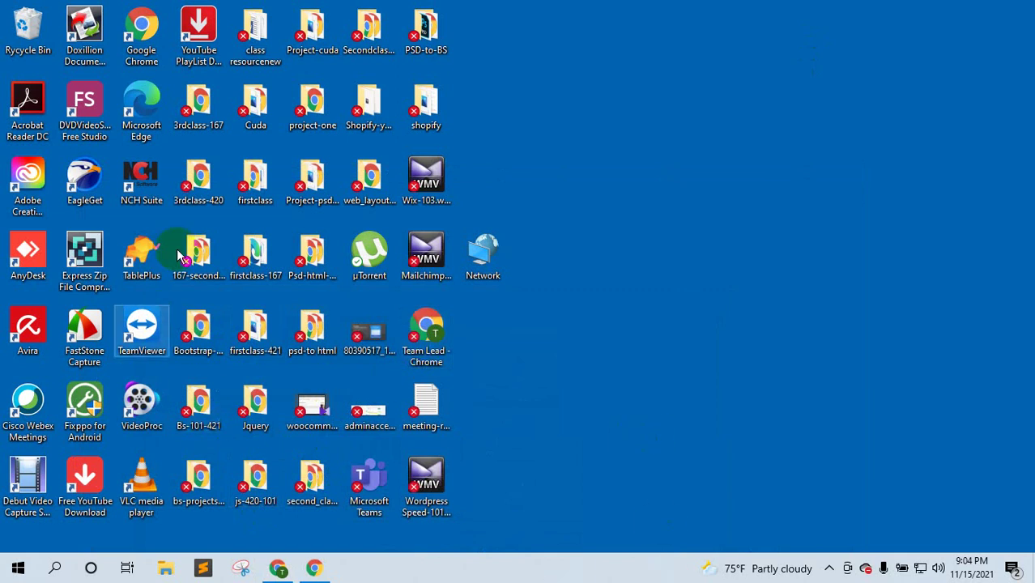
pyautogui.doubleClick(141, 106)
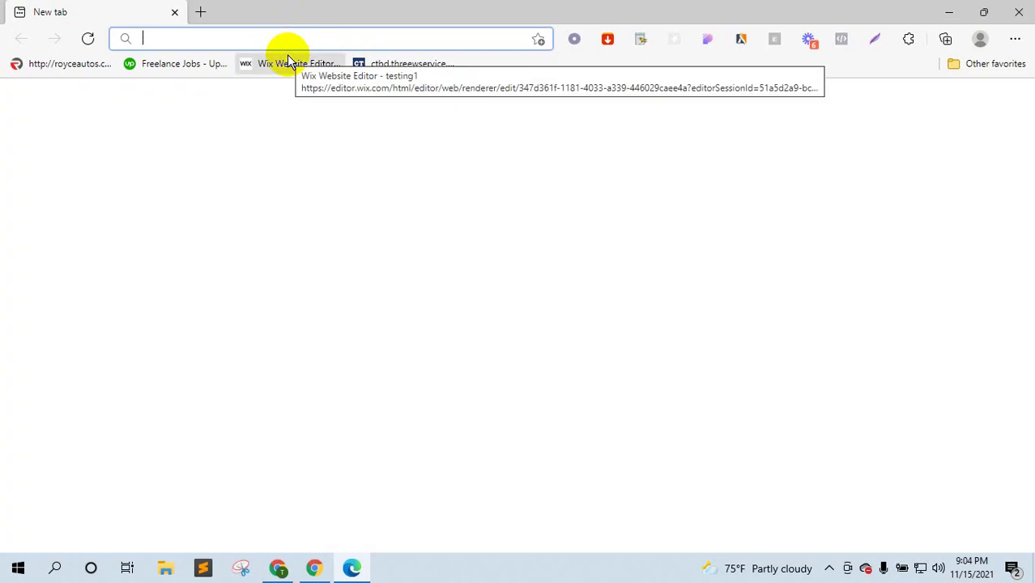
# - Load expert.storetasker.com/clients from the 'ex' suggestion, open Leads, and scroll through the lead cards
pyautogui.write('ex')
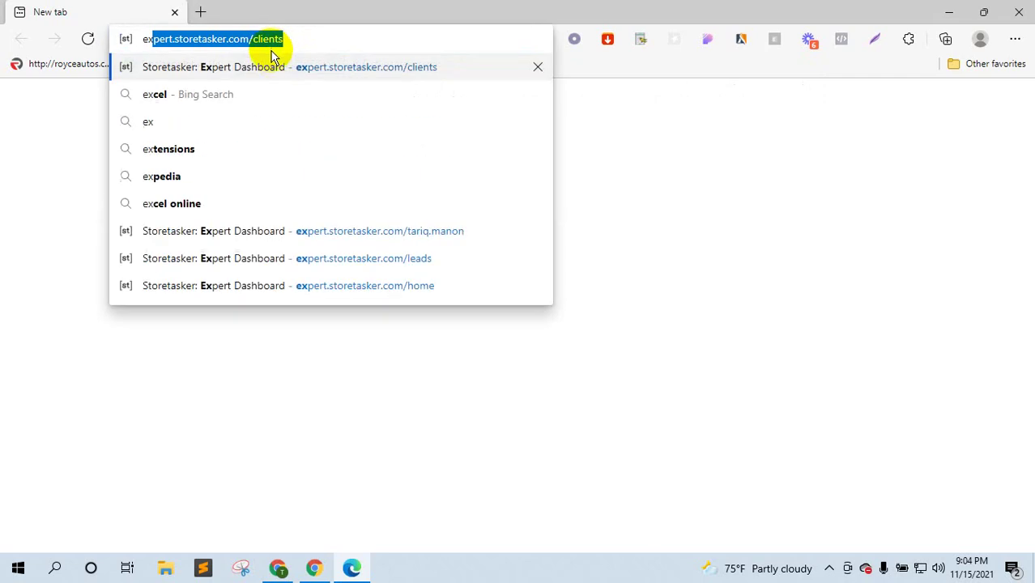
pyautogui.click(283, 68)
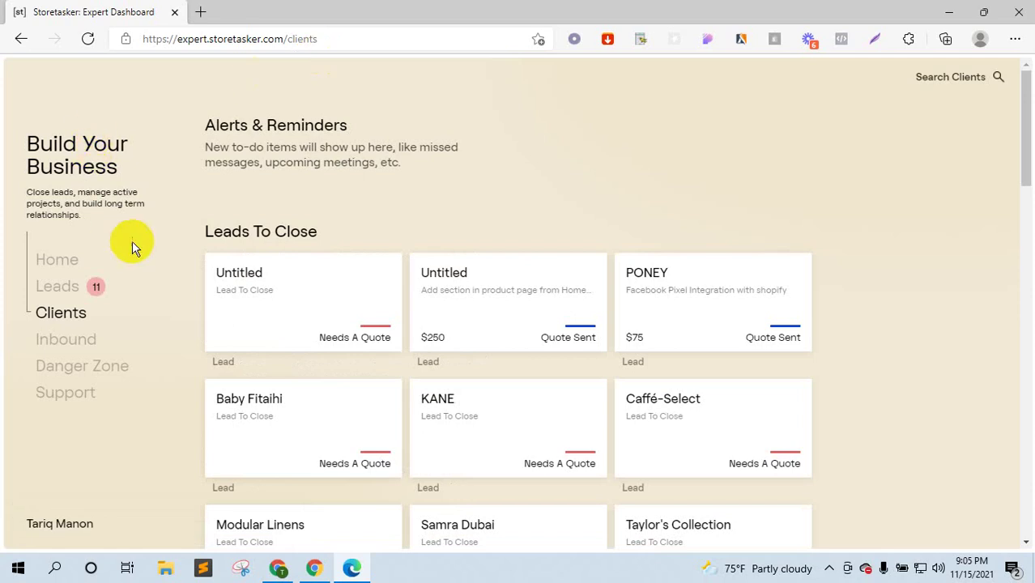
pyautogui.click(99, 285)
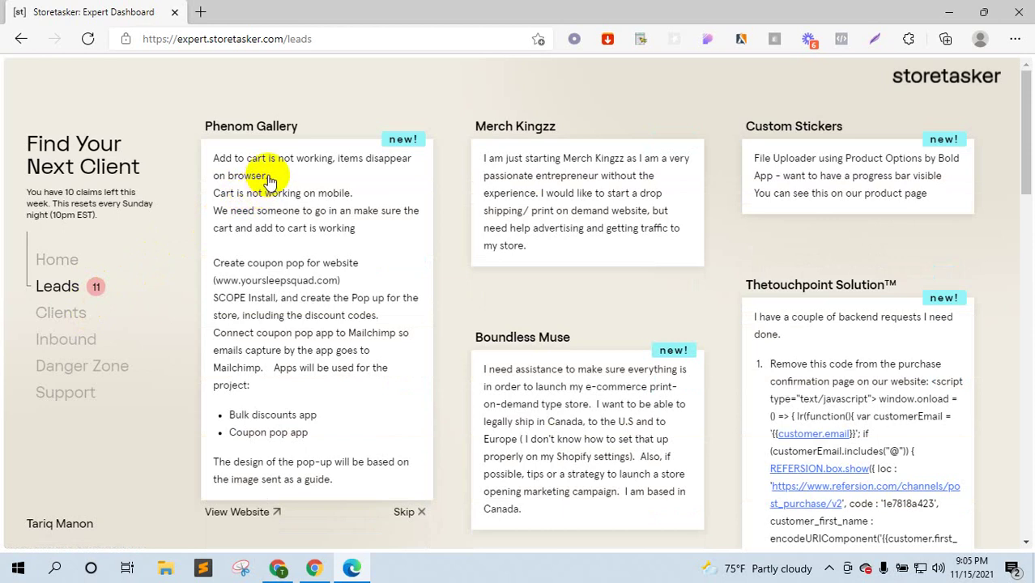
pyautogui.scroll(-2, 288, 215)
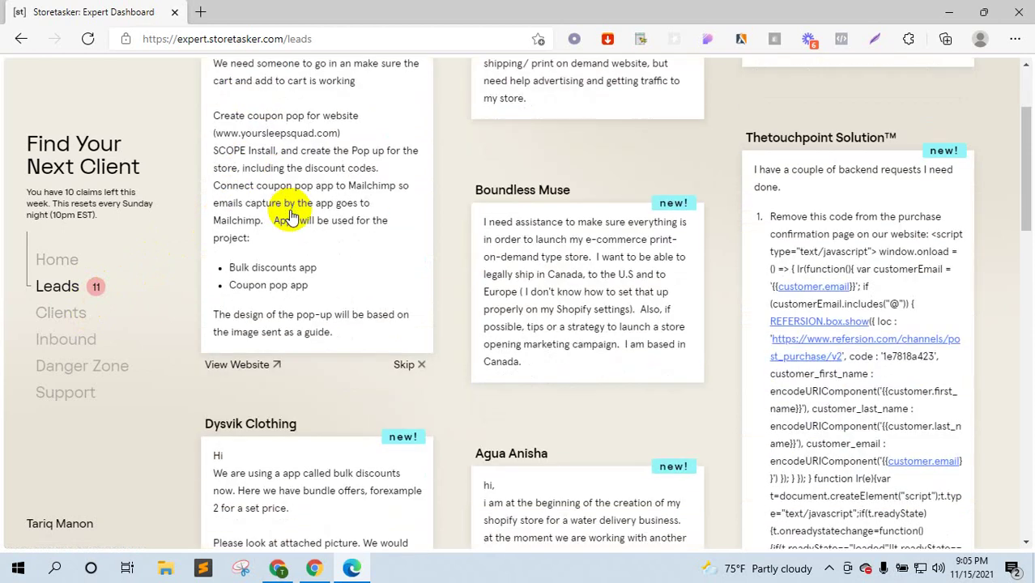
pyautogui.scroll(-15, 290, 215)
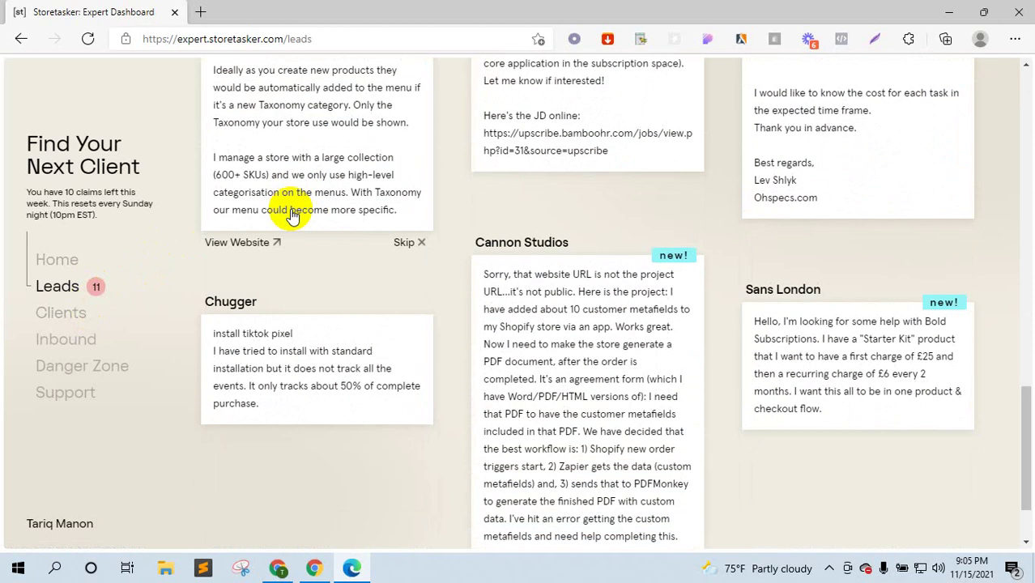
pyautogui.scroll(5, 292, 215)
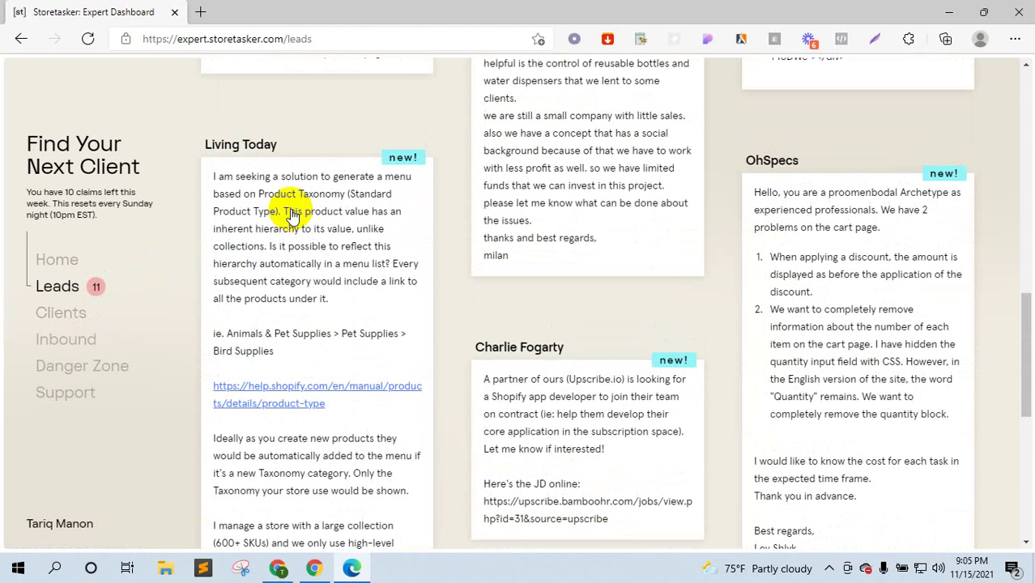
pyautogui.scroll(5, 293, 214)
# - Show and scroll the Meet participant list, hide the sharing bar, then return to Storetasker Leads
pyautogui.click(278, 568)
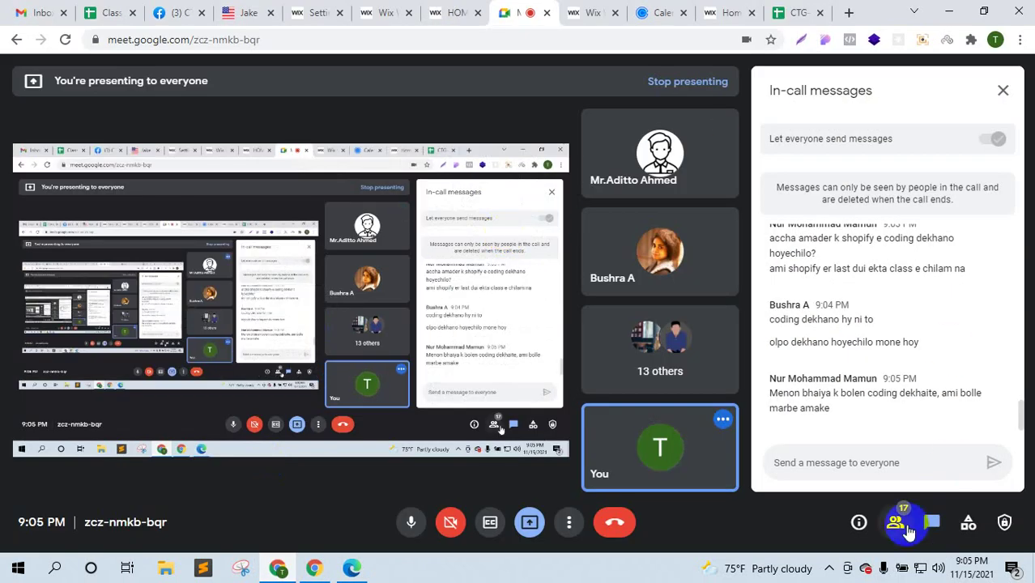
pyautogui.click(907, 528)
pyautogui.scroll(-5, 899, 404)
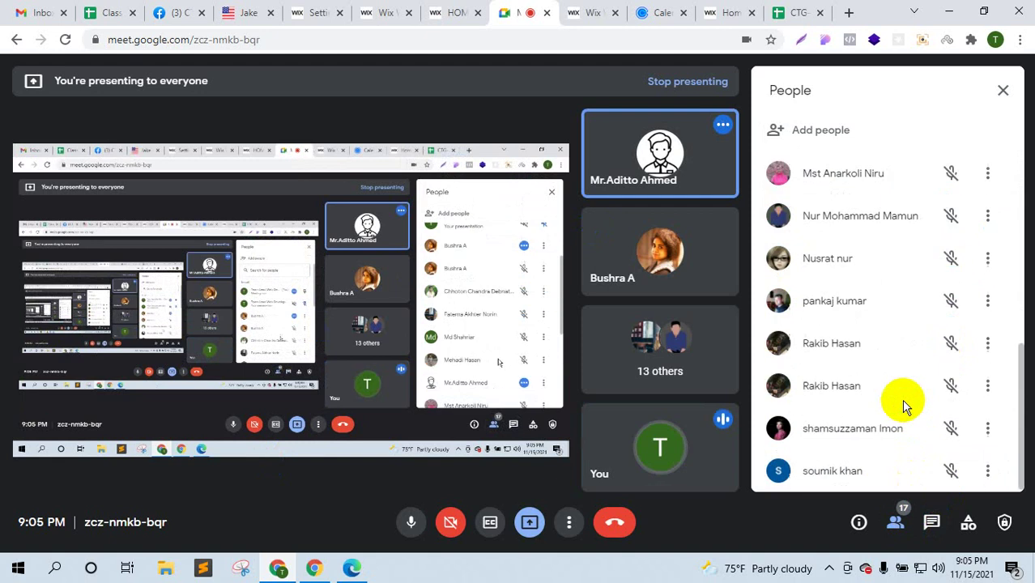
pyautogui.scroll(1, 903, 405)
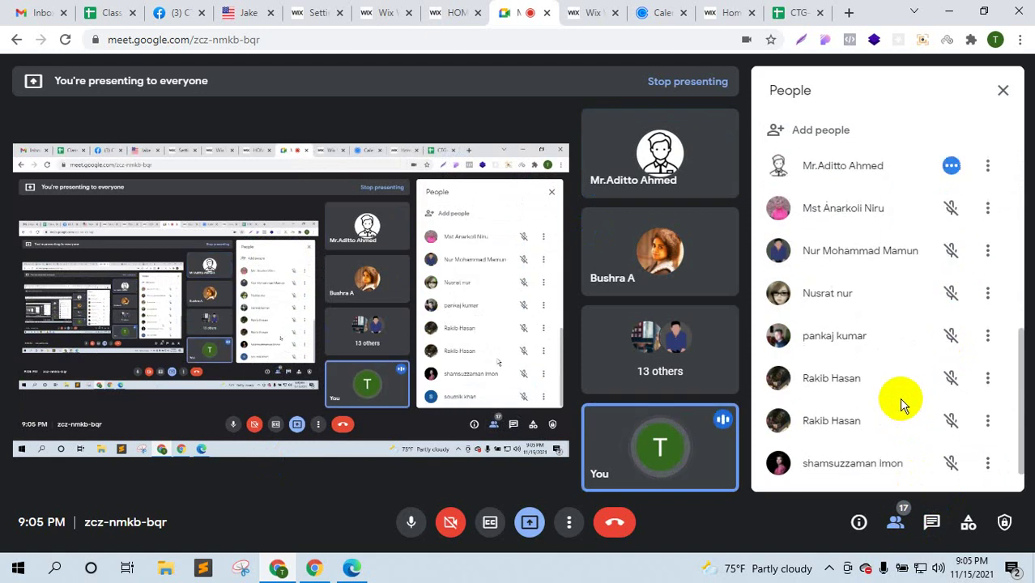
pyautogui.scroll(6, 903, 405)
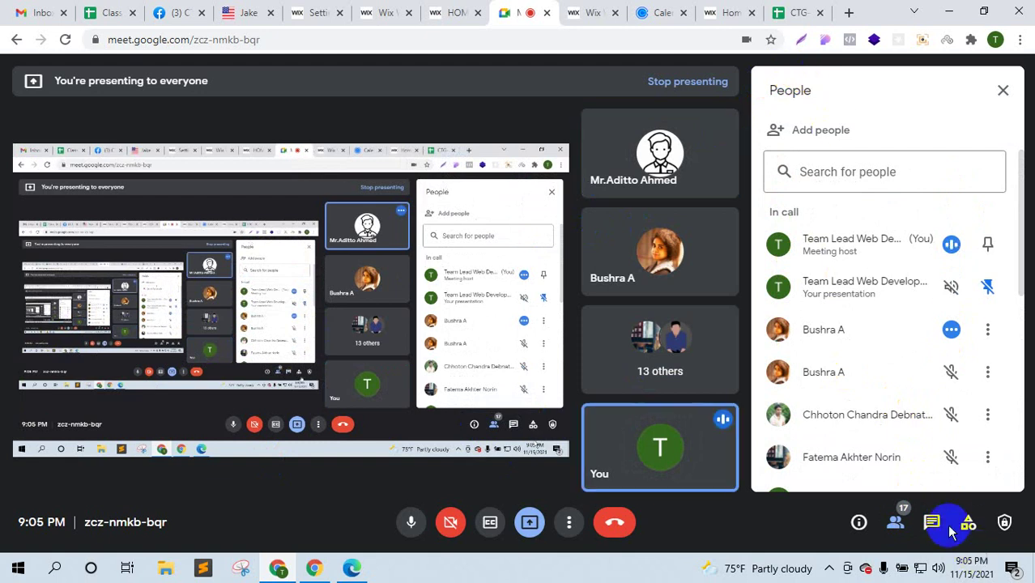
pyautogui.scroll(-5, 917, 400)
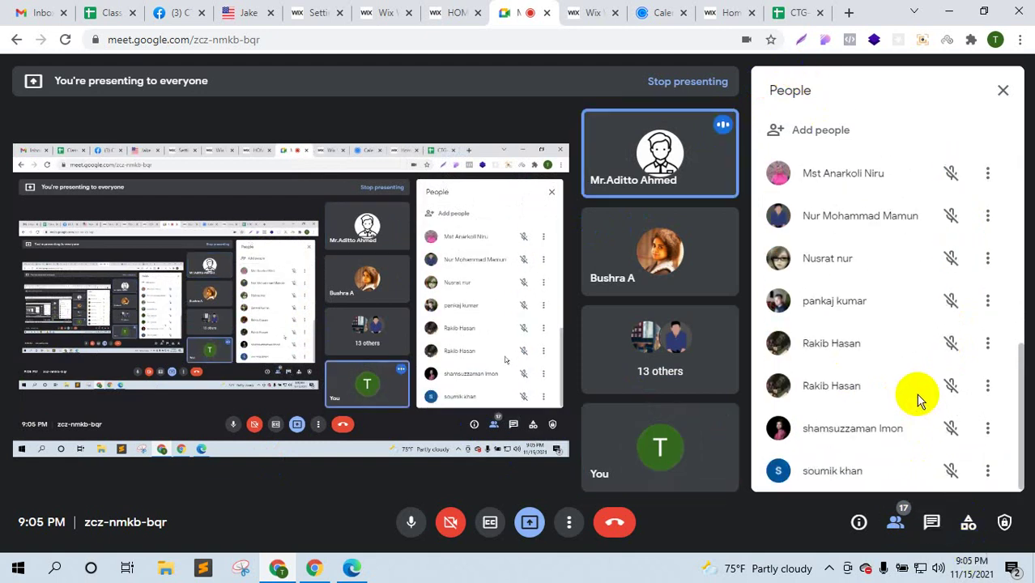
pyautogui.click(314, 569)
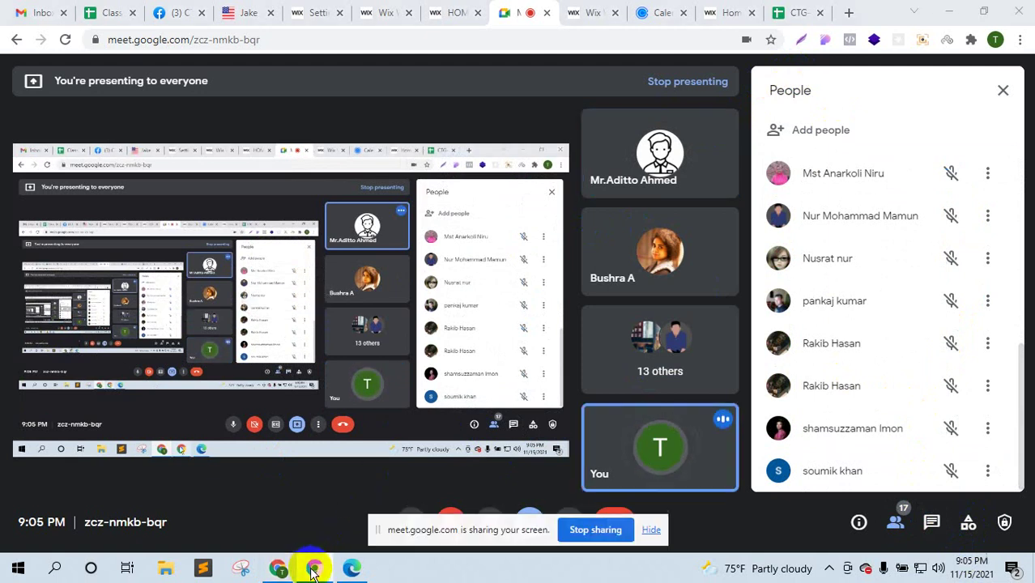
pyautogui.click(653, 529)
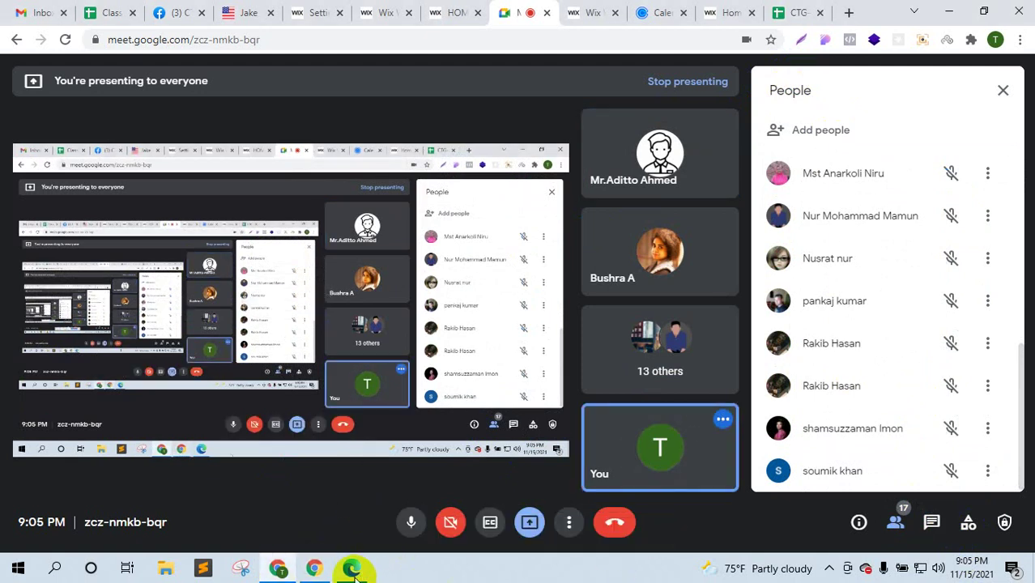
pyautogui.click(352, 568)
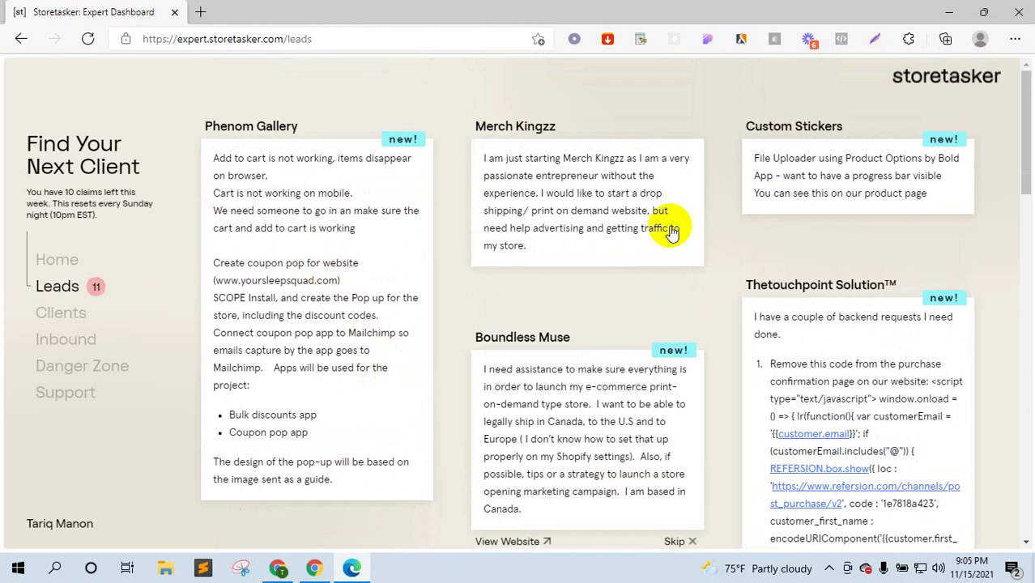
# - Scroll the Leads board, then open the Clients page and scroll through it
pyautogui.scroll(-12, 382, 342)
pyautogui.scroll(-3, 251, 405)
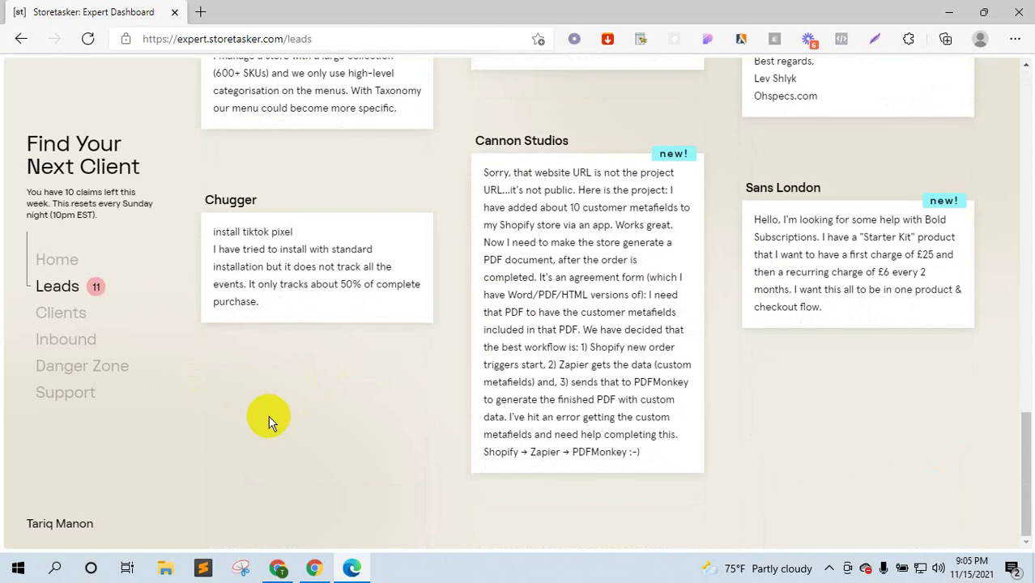
pyautogui.scroll(2, 769, 399)
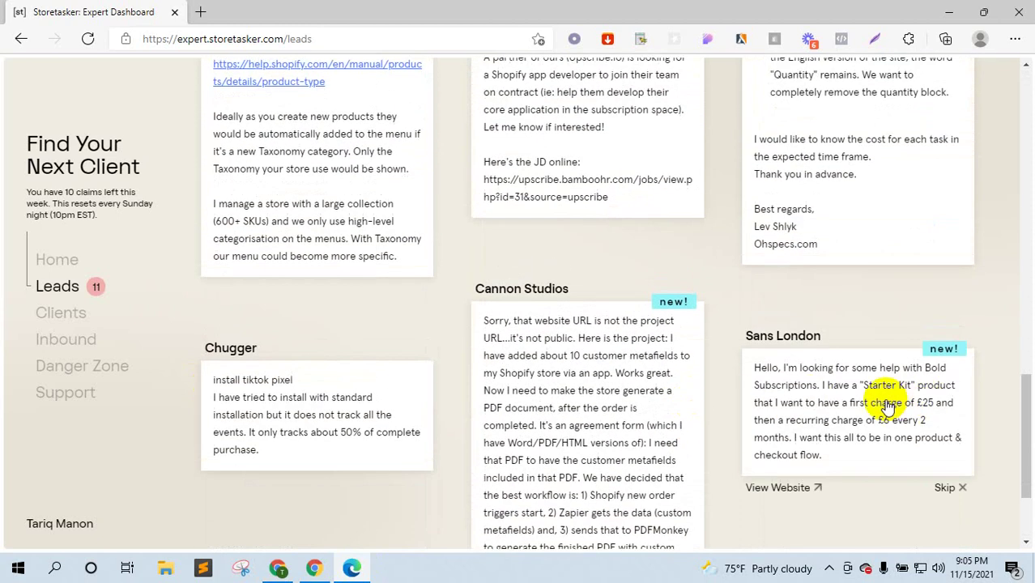
pyautogui.scroll(10, 889, 408)
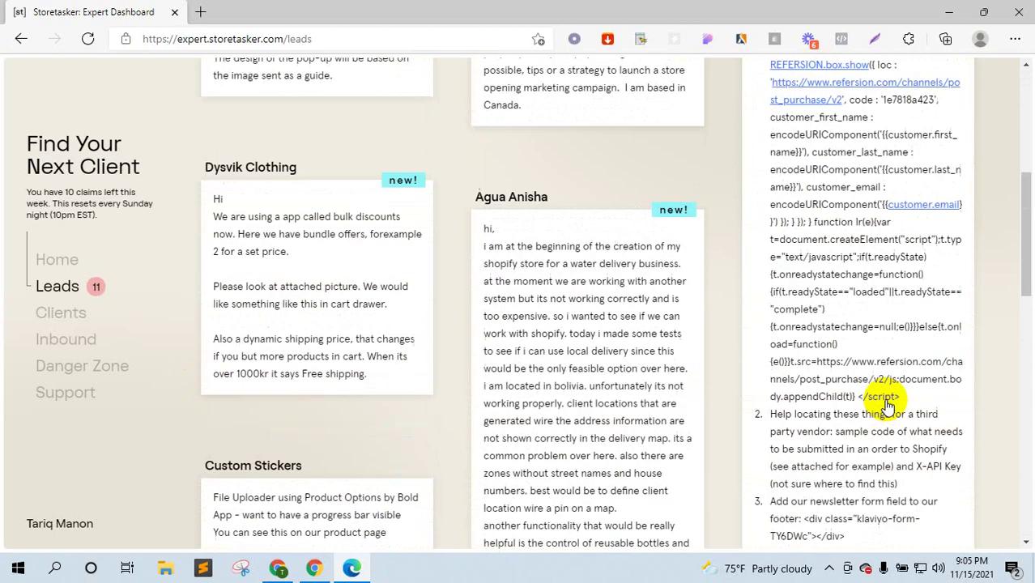
pyautogui.scroll(7, 889, 407)
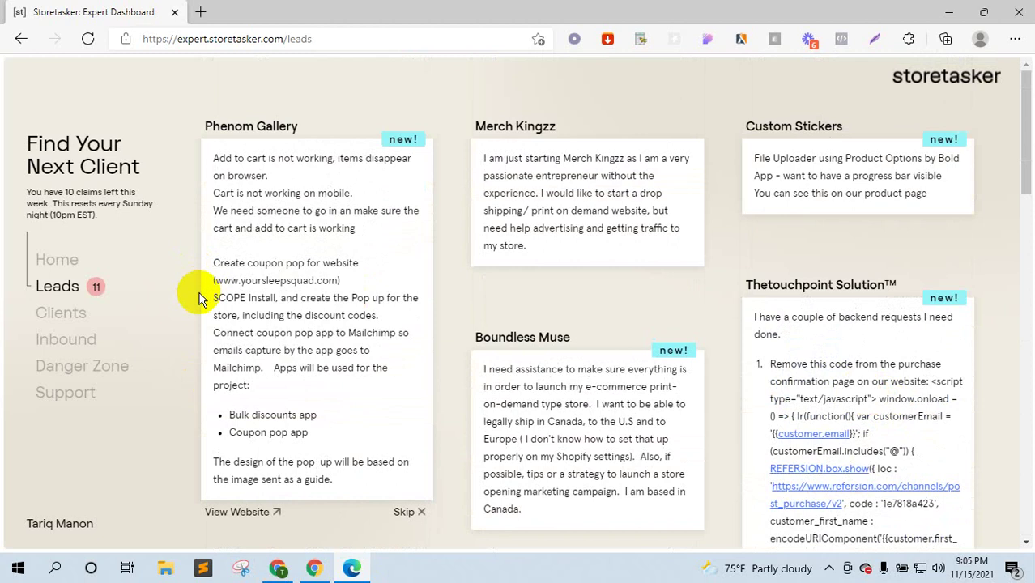
pyautogui.click(66, 312)
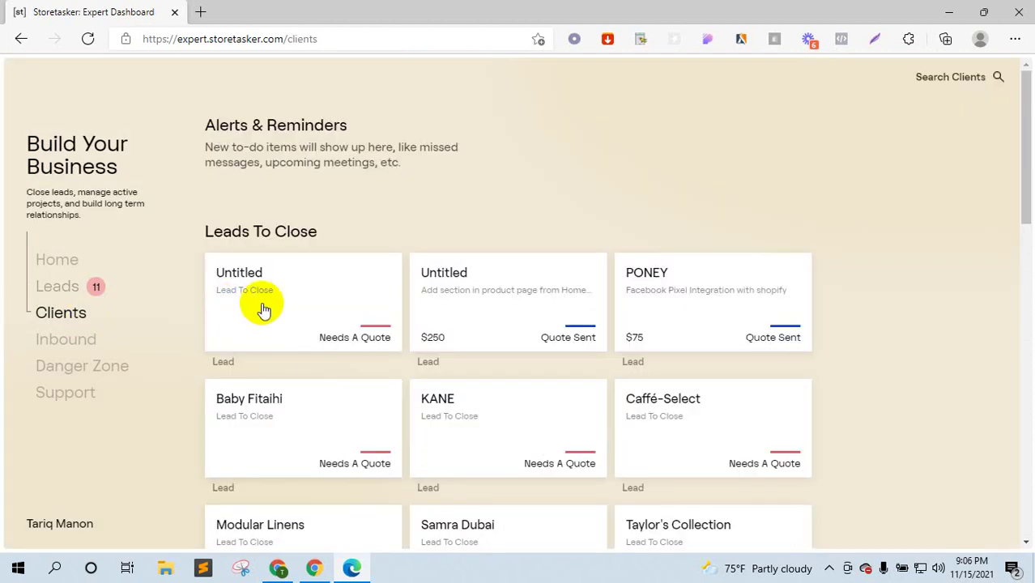
pyautogui.scroll(-15, 285, 310)
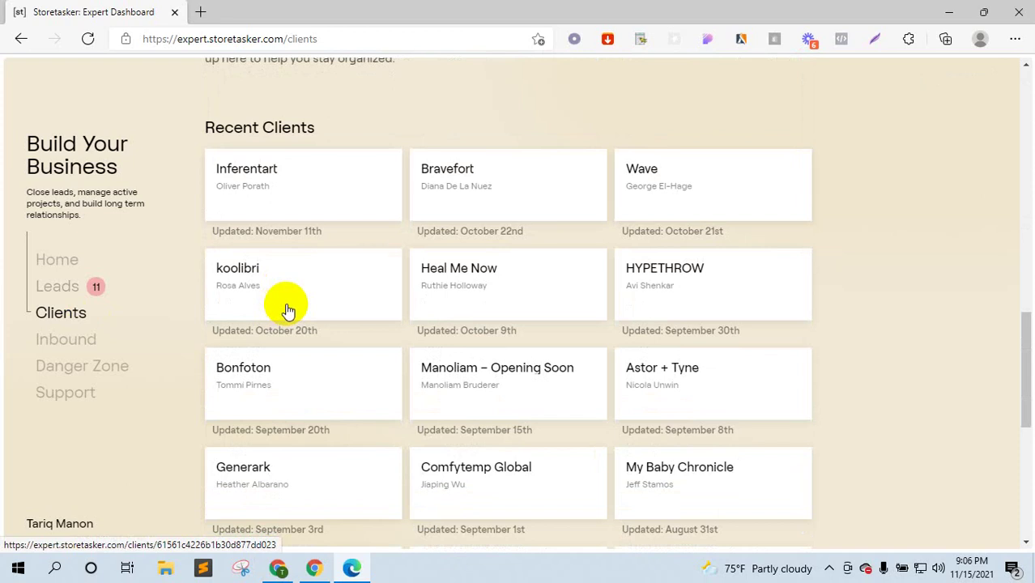
pyautogui.scroll(-4, 290, 310)
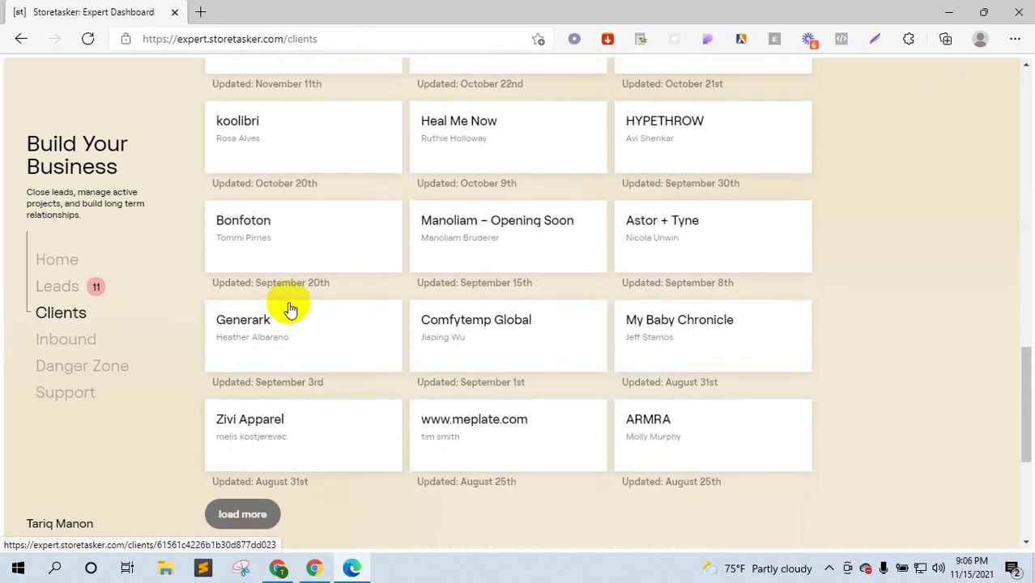
pyautogui.scroll(18, 267, 370)
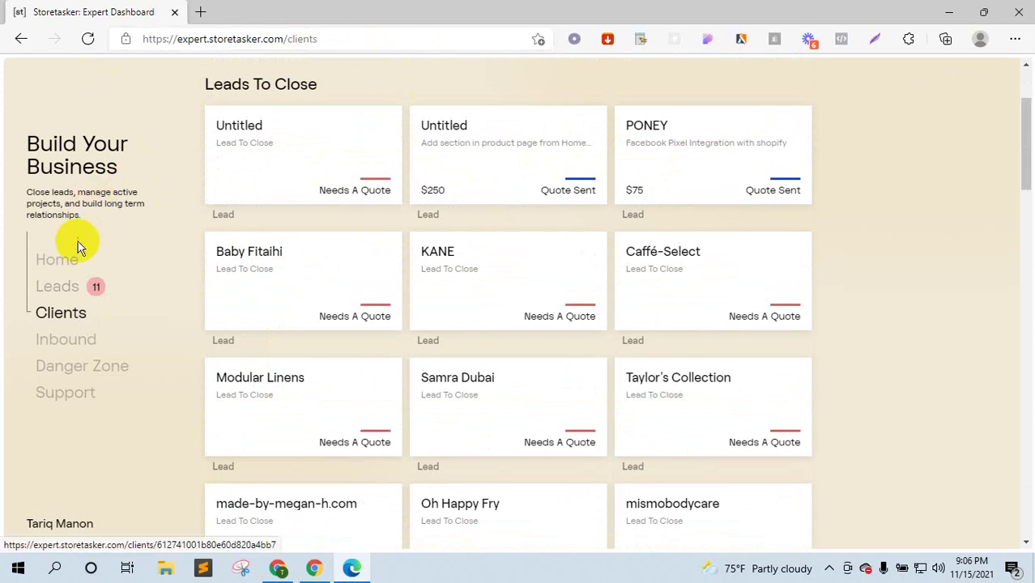
# - View Performance Metrics, go back via Dashboard to Leads, and minimize Edge
pyautogui.click(56, 527)
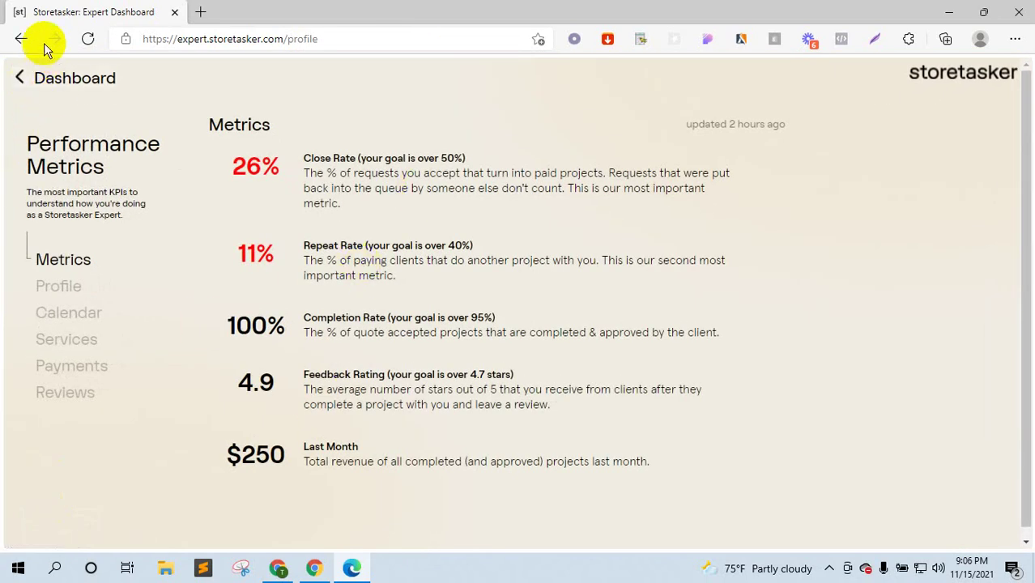
pyautogui.click(38, 81)
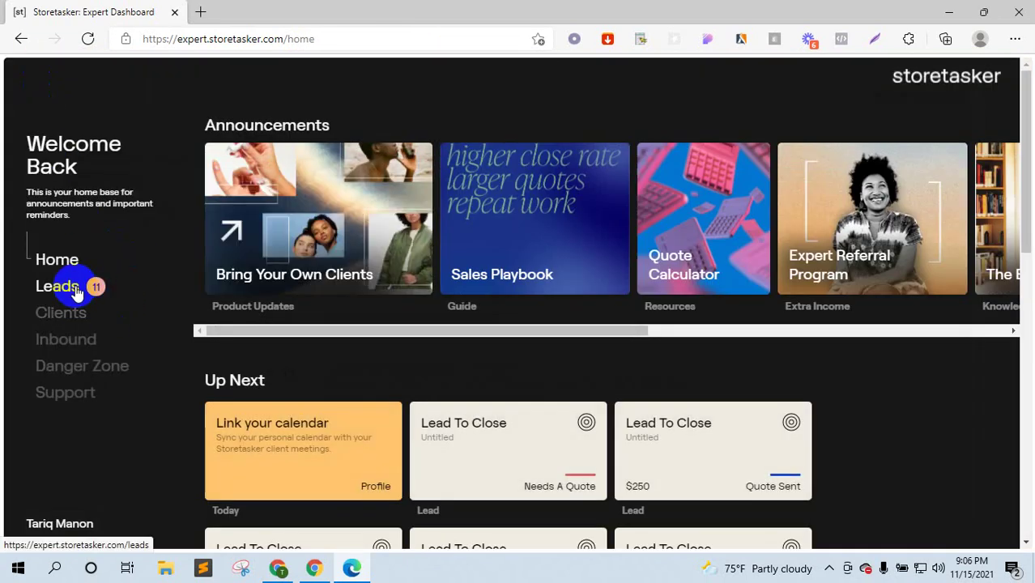
pyautogui.click(73, 288)
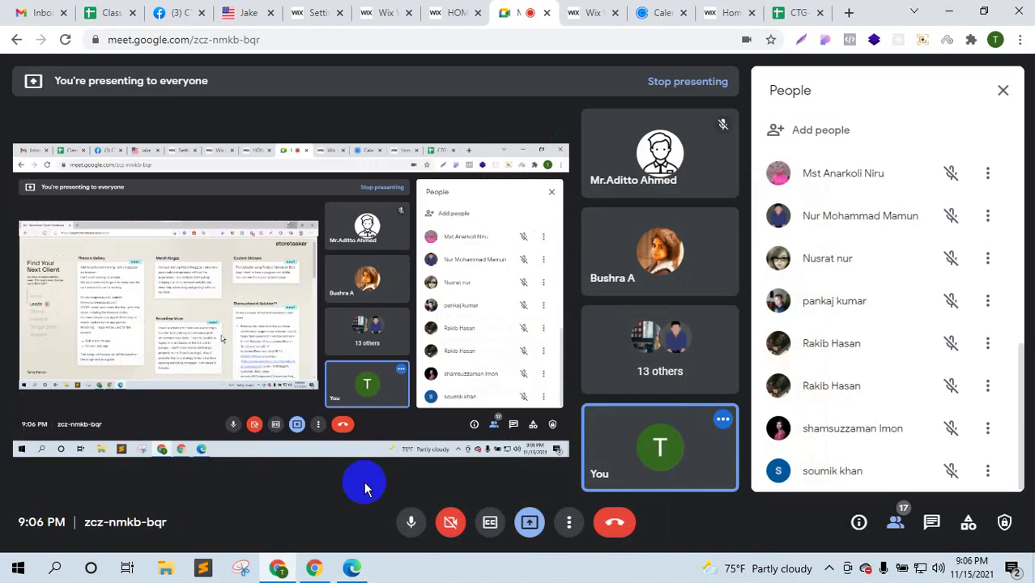
pyautogui.click(947, 11)
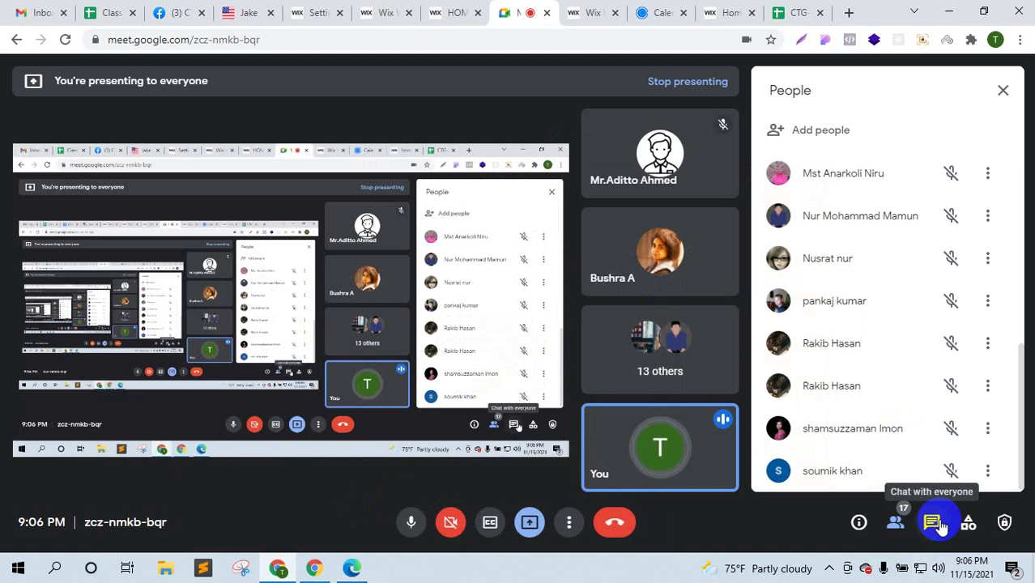
pyautogui.click(969, 577)
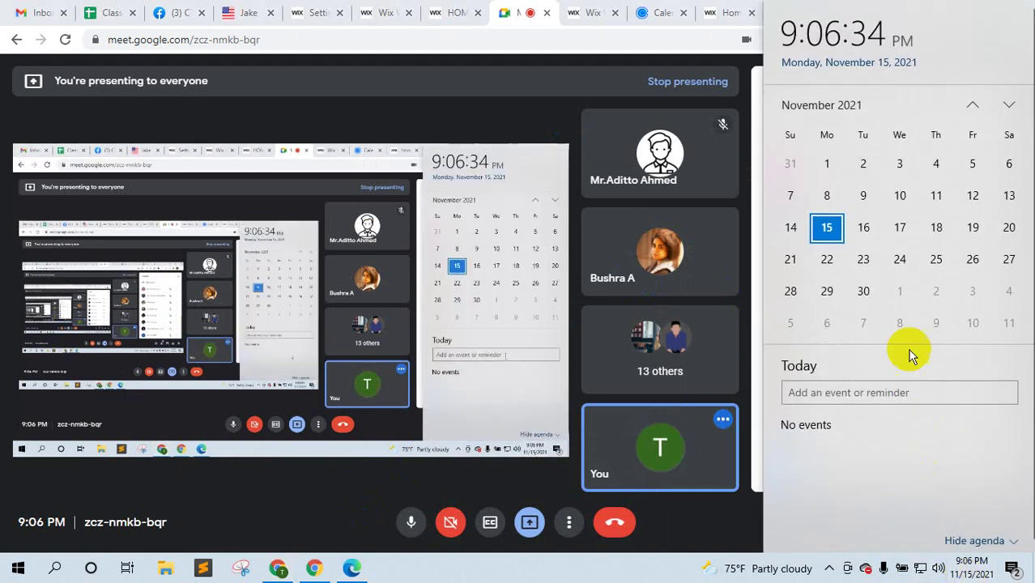
pyautogui.click(827, 259)
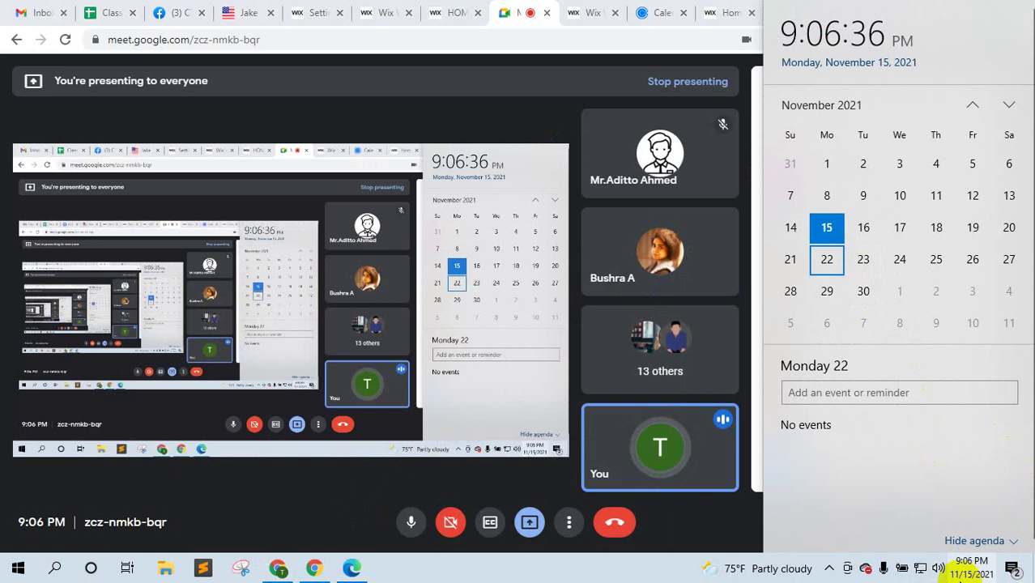
pyautogui.click(965, 575)
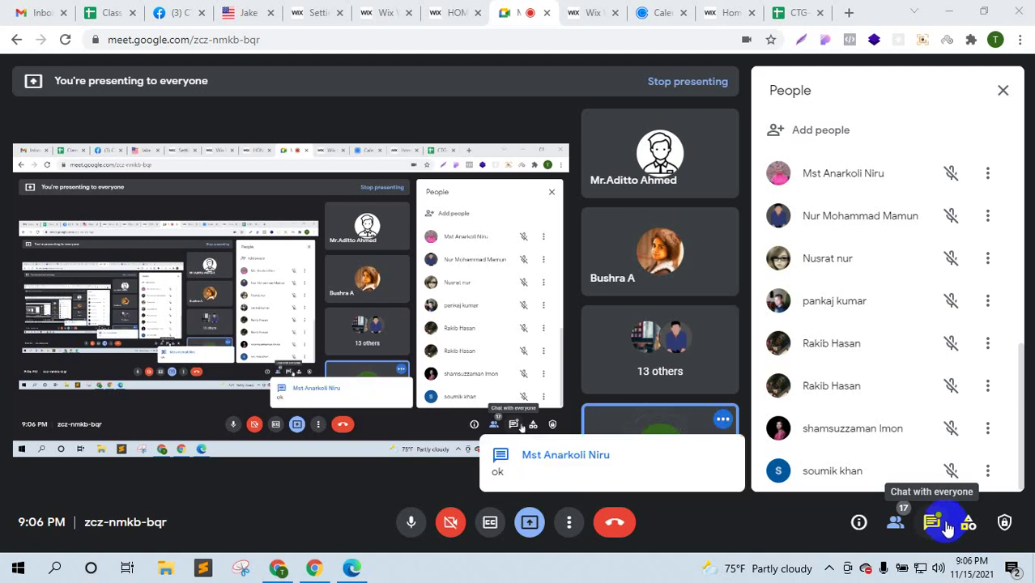
pyautogui.click(933, 523)
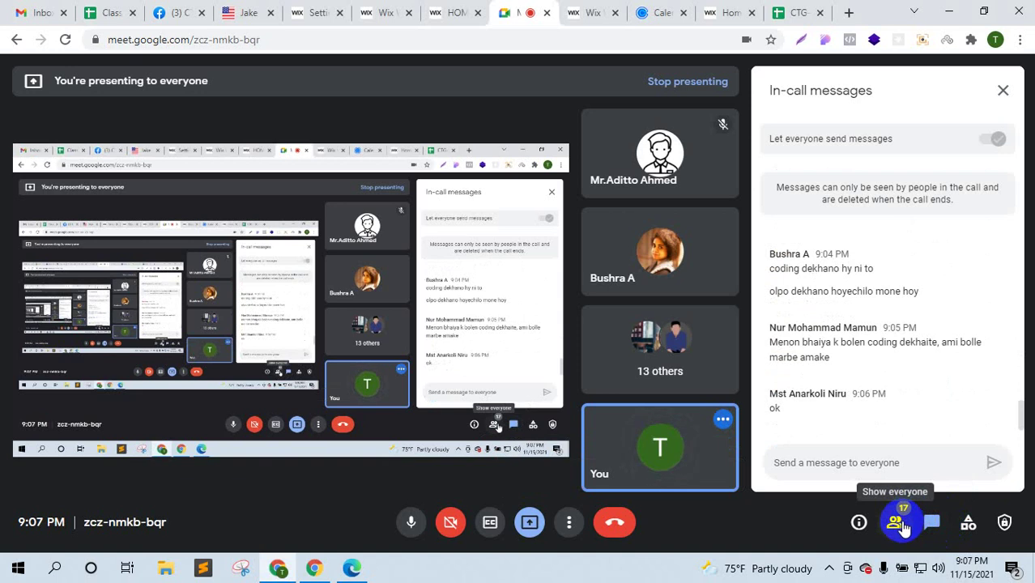
pyautogui.click(899, 522)
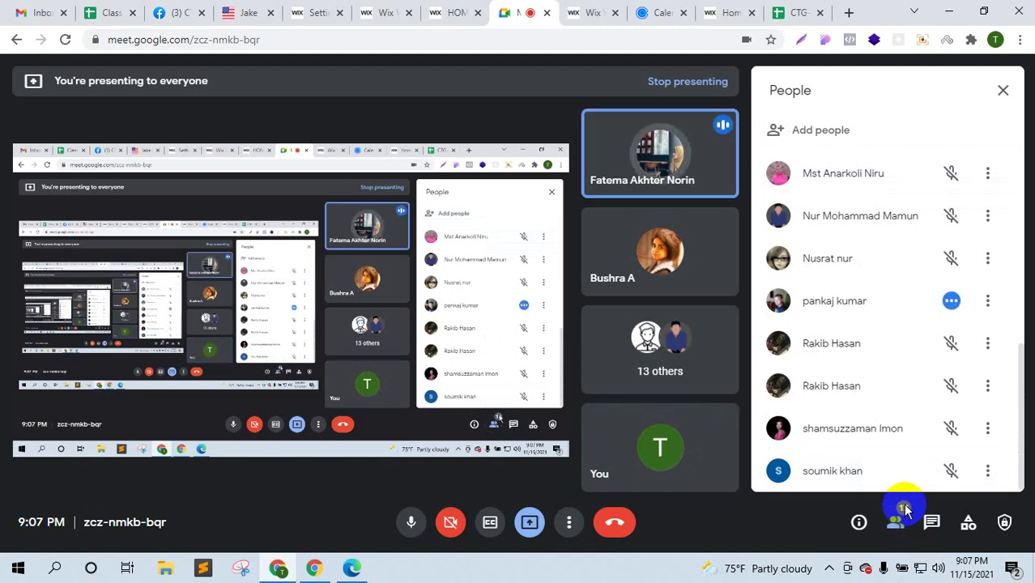
pyautogui.moveTo(350, 565)
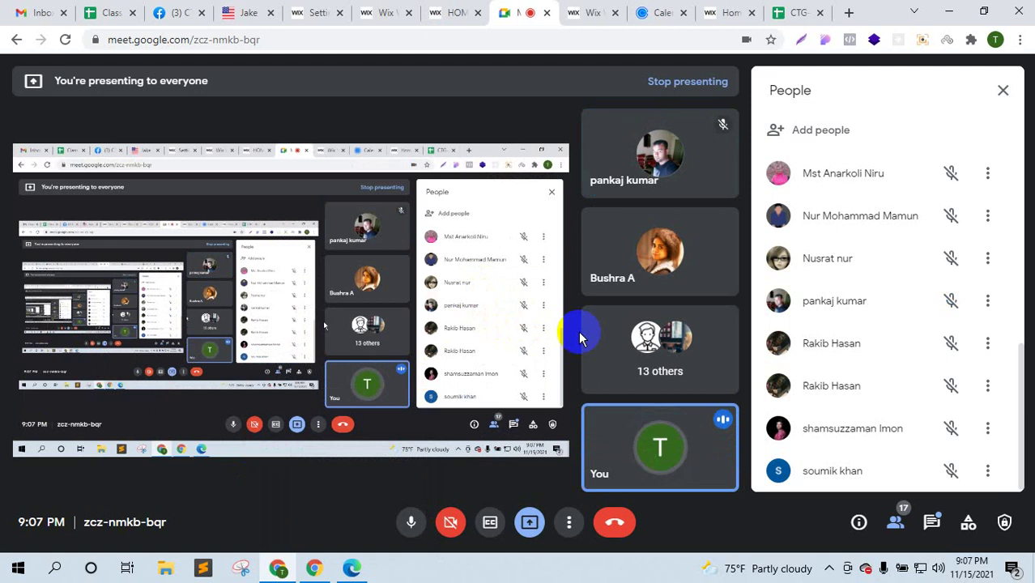
# - Load the Fiverr profile in a new tab from the 'fivr' suggestion and move it to second position
pyautogui.click(849, 13)
pyautogui.write('fivr')
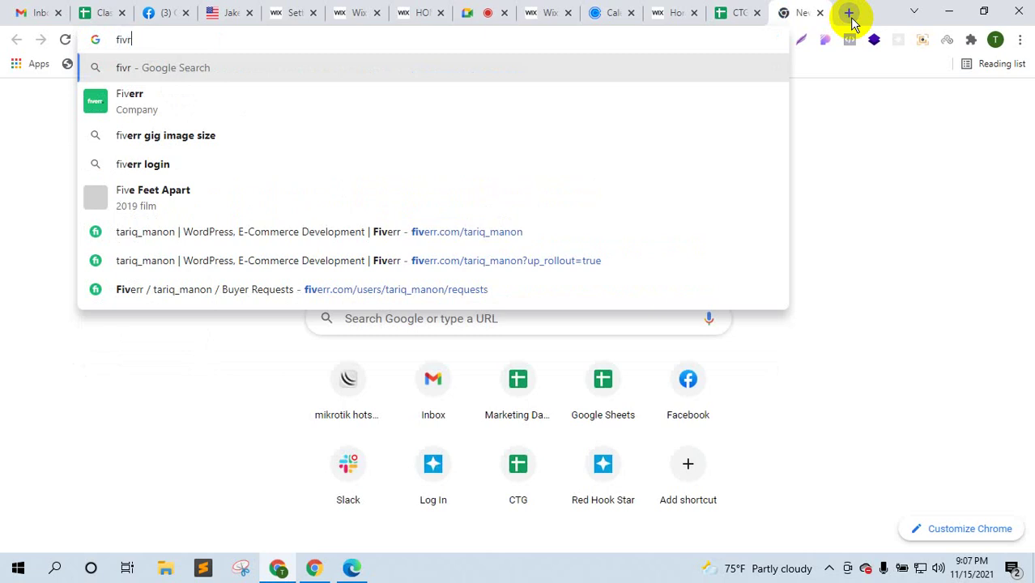
pyautogui.press('BackSpace')
pyautogui.press('BackSpace')
pyautogui.press('Down')
pyautogui.press('Down')
pyautogui.press('Down')
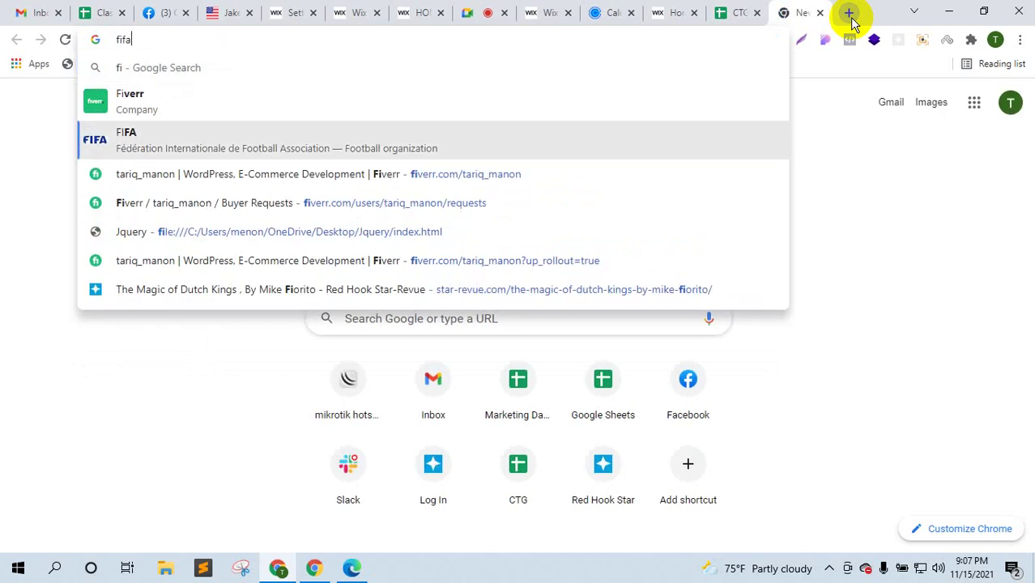
pyautogui.press('Return')
pyautogui.moveTo(793, 7); pyautogui.dragTo(117, 8)
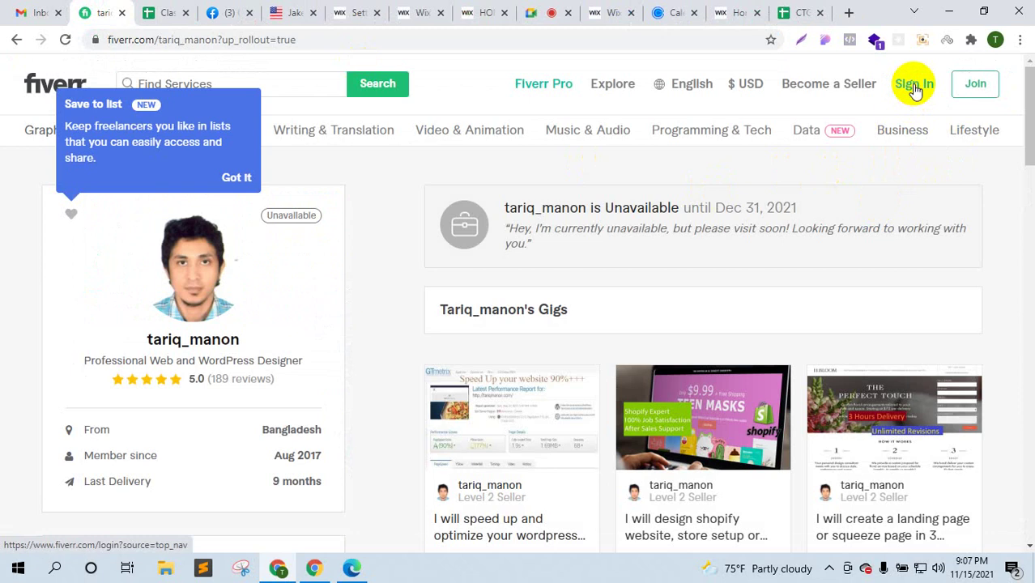
# - Try signing in to Fiverr with the saved login, dismiss the failed form, and return to Meet
pyautogui.click(924, 83)
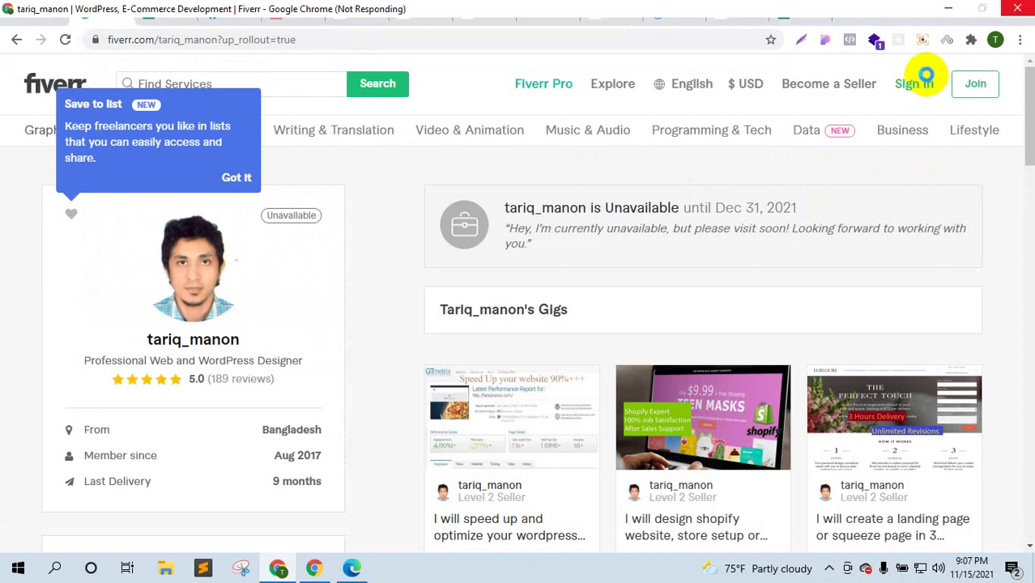
pyautogui.click(927, 81)
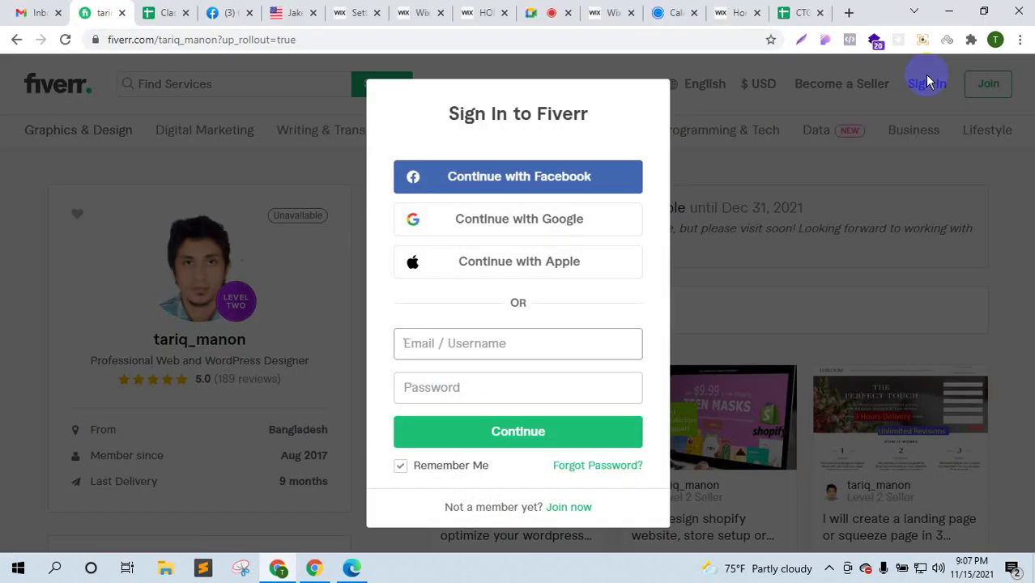
pyautogui.click(501, 433)
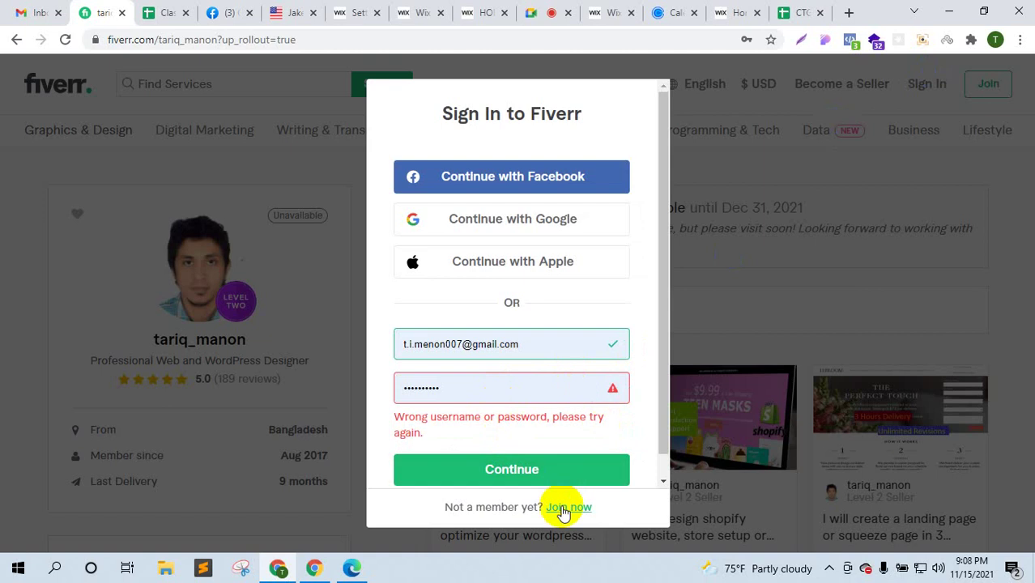
pyautogui.click(818, 331)
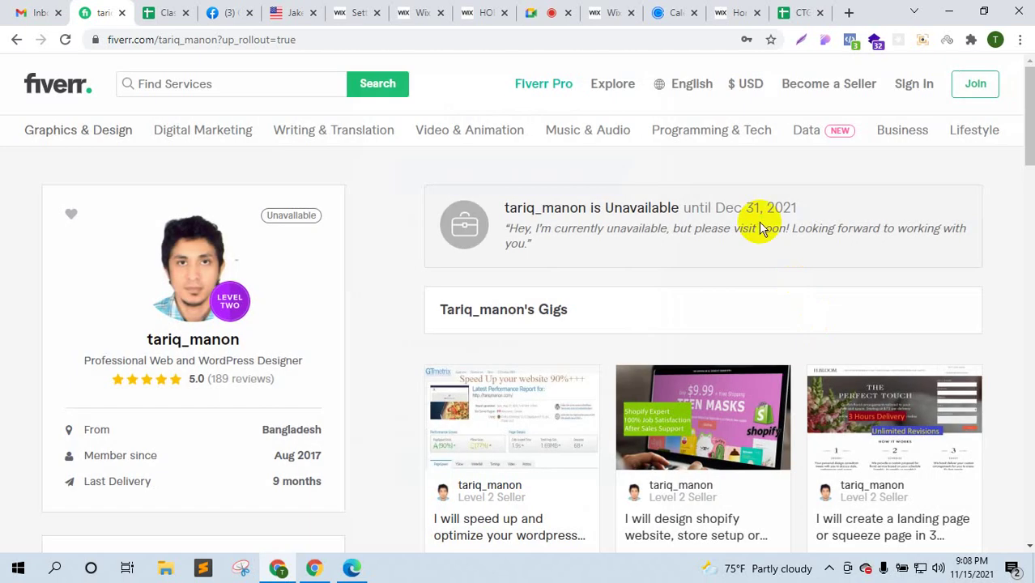
pyautogui.click(547, 10)
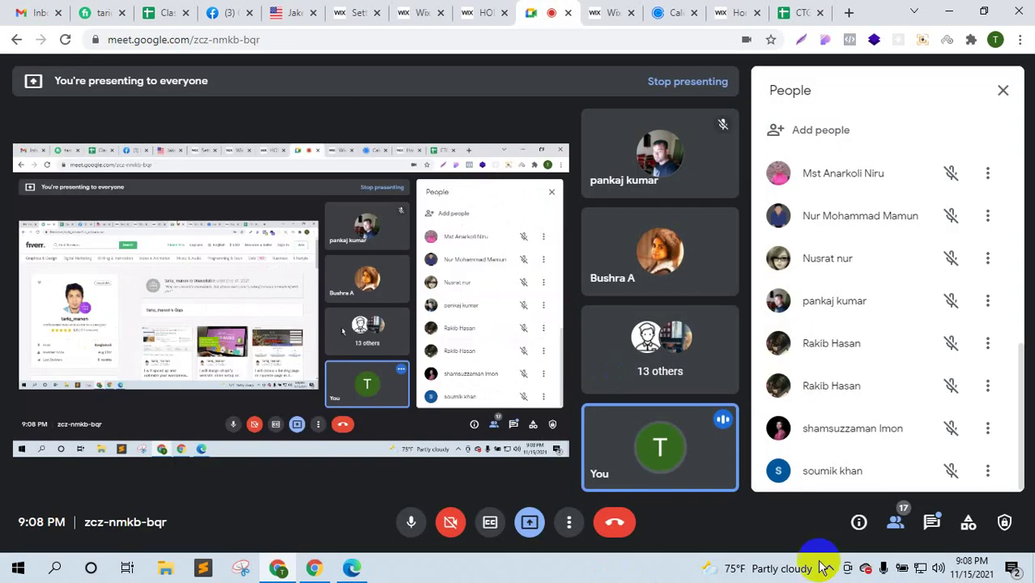